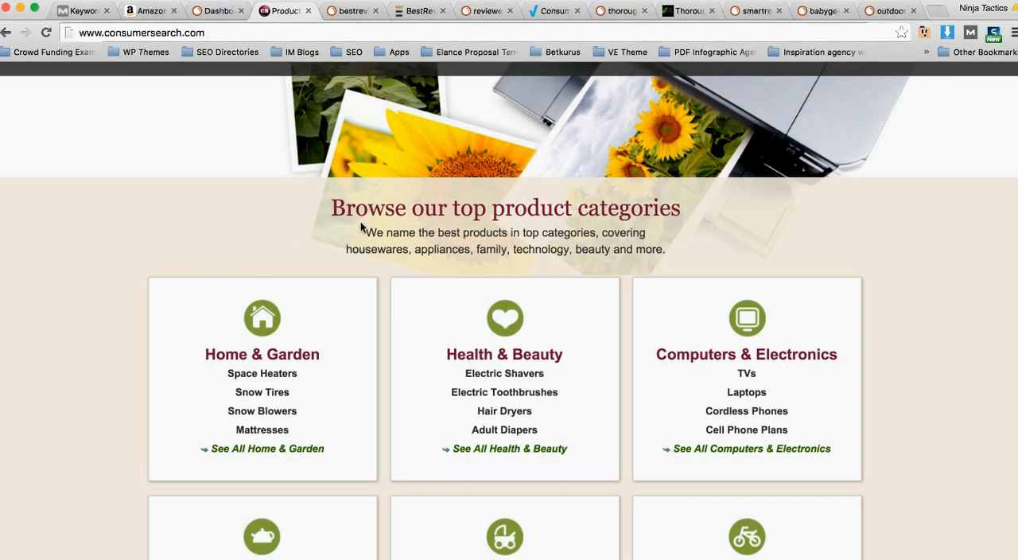
Step: Browse the top product categories and open the Single Cup Coffee Makers reviews under Kitchen
scroll(625, 347, "down", 2)
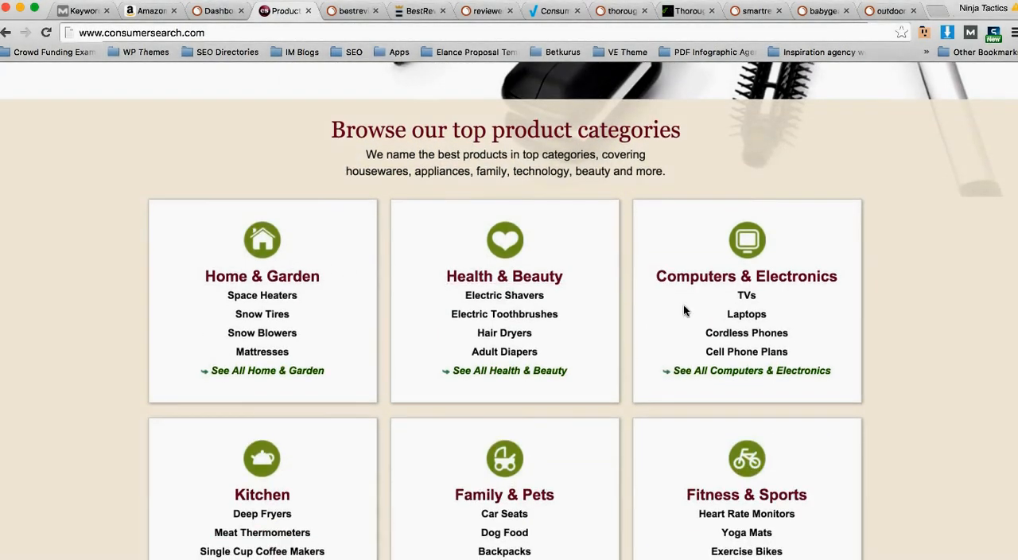
scroll(679, 349, "down", 4)
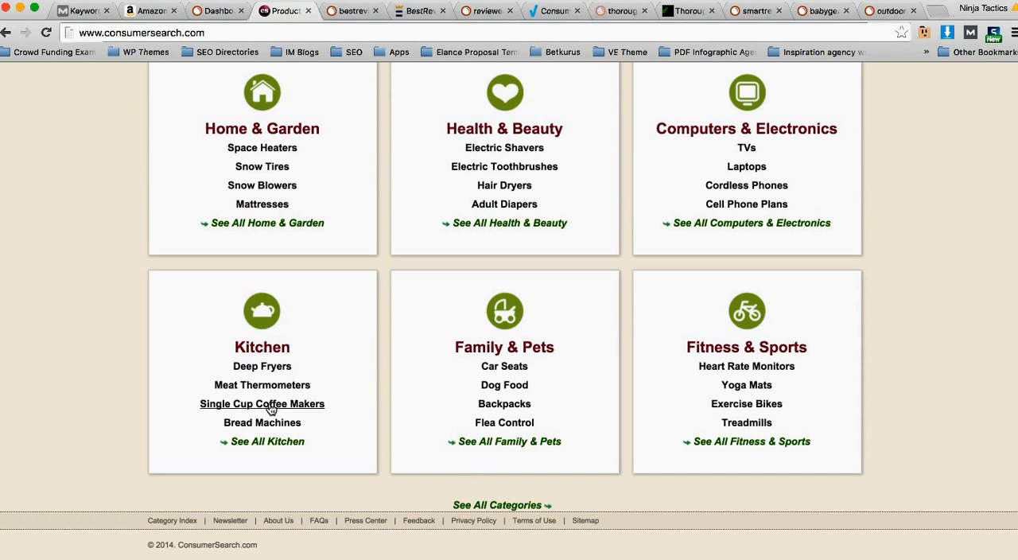
left_click(270, 405)
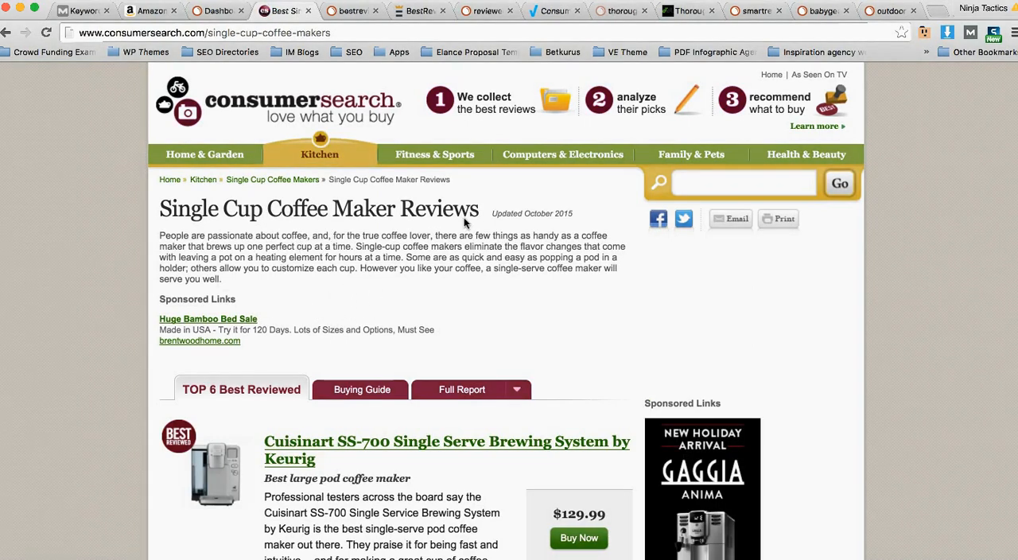
Step: Highlight the Cuisinart SS-700 entry from its title through the end of its description
scroll(309, 285, "down", 2)
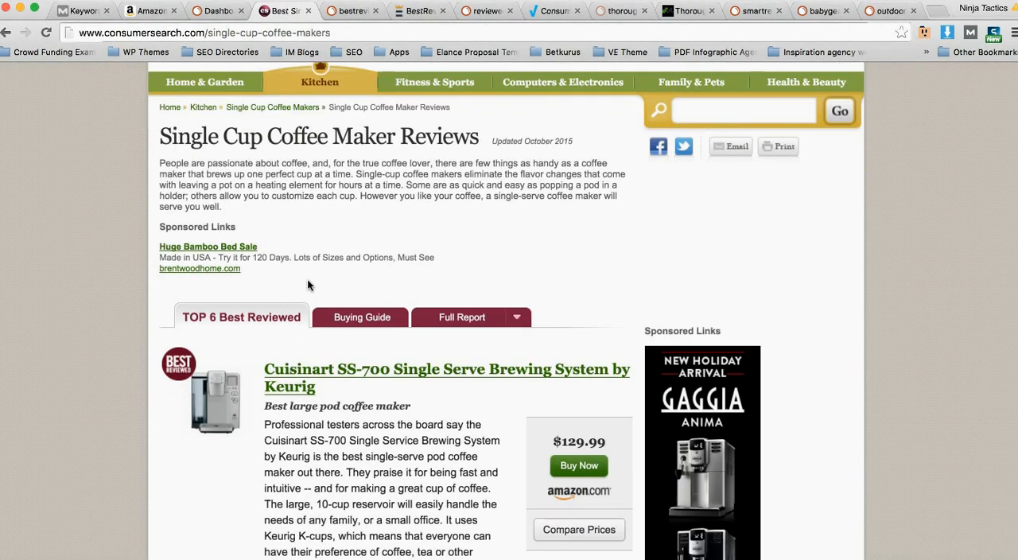
scroll(309, 285, "down", 2)
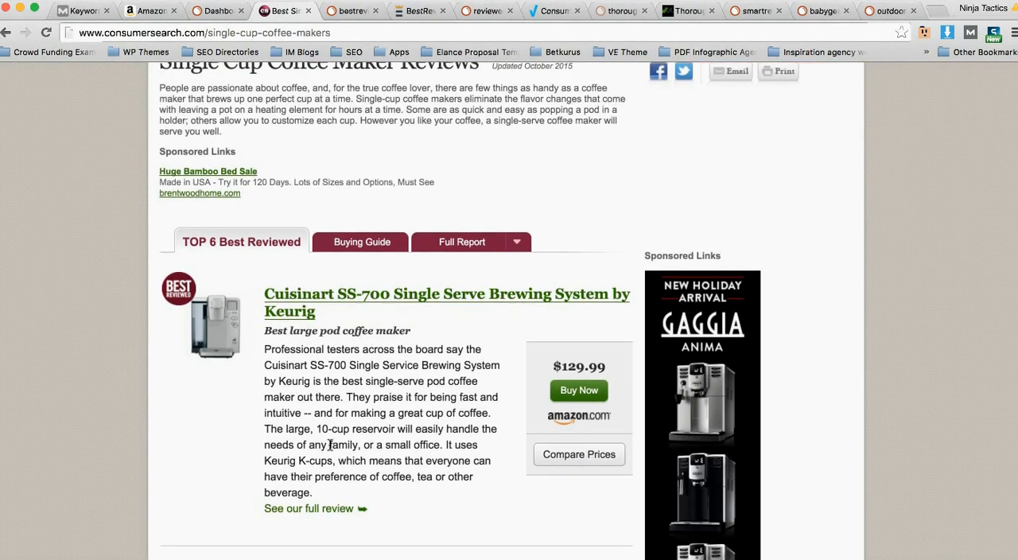
left_click_drag(340, 489, 264, 293)
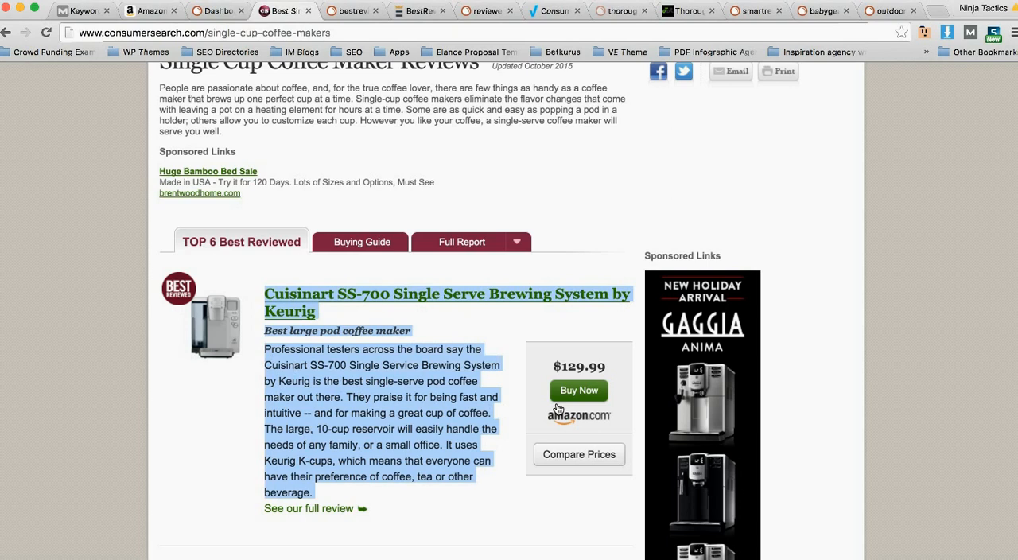
scroll(535, 390, "down", 2)
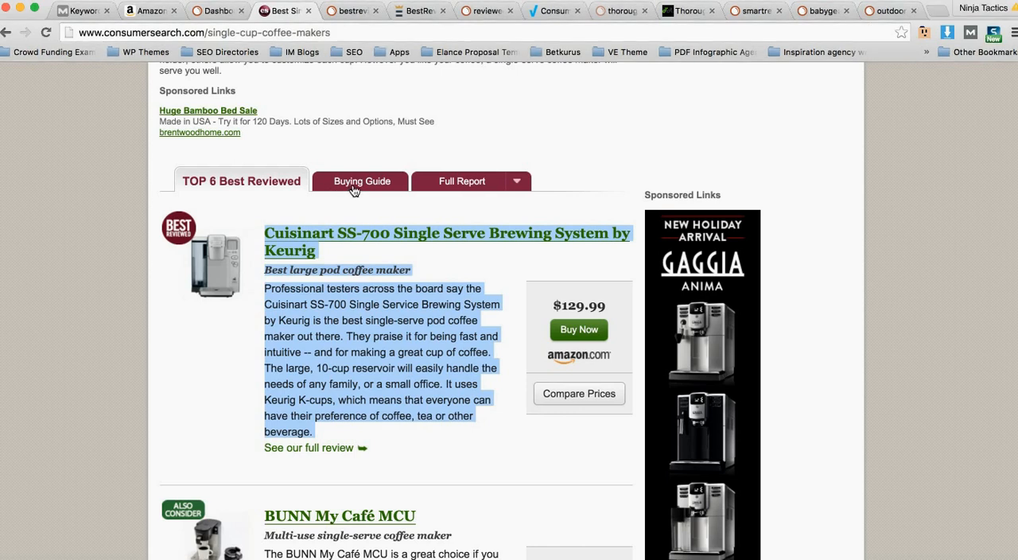
Step: Examine the rest of the coffee maker review page, including the product picks, Amazon buy links, article text and comments, and return to its beginning
mouse_move(461, 187)
scroll(324, 429, "down", 1)
scroll(350, 409, "down", 5)
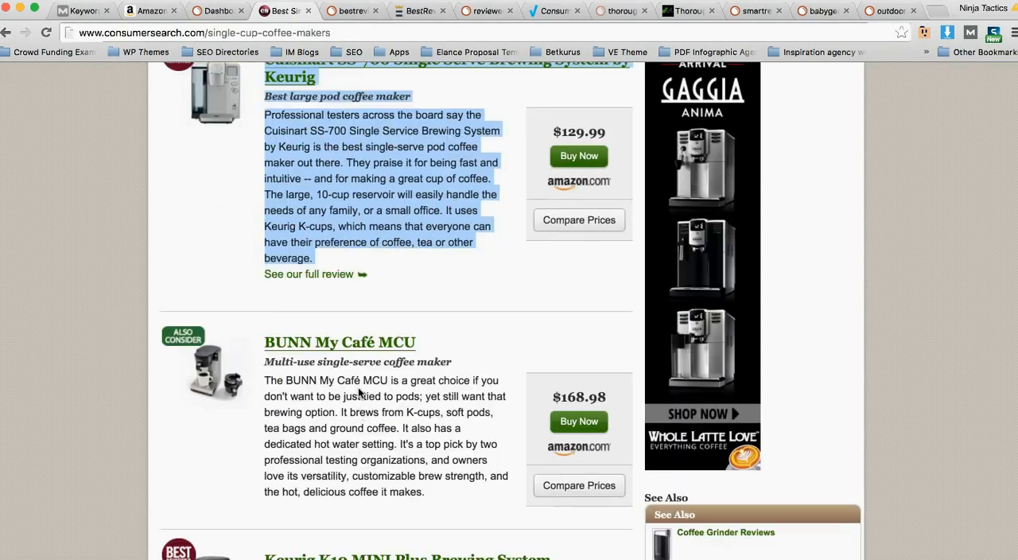
scroll(358, 405, "down", 1)
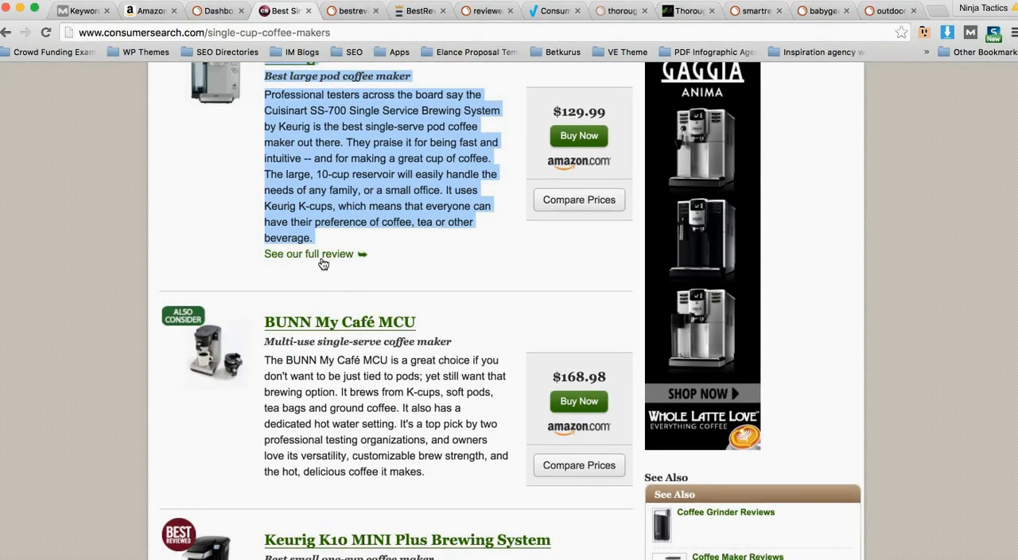
scroll(333, 264, "down", 2)
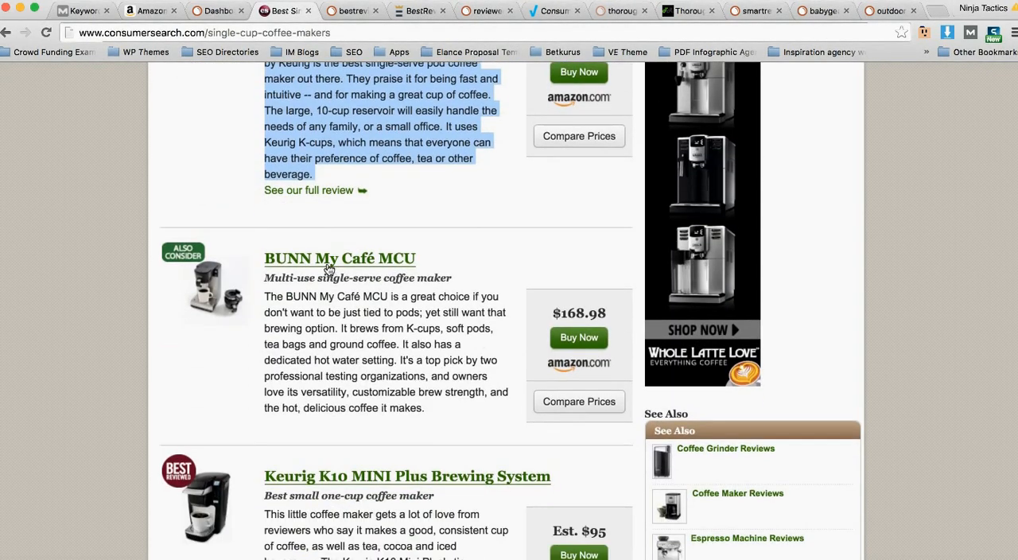
scroll(330, 275, "down", 3)
scroll(326, 321, "down", 10)
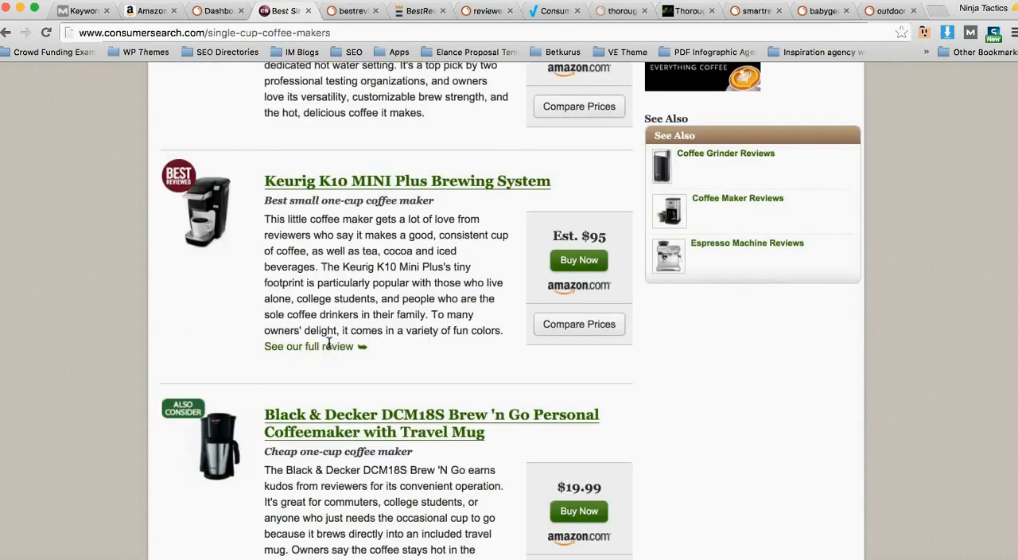
scroll(328, 344, "down", 9)
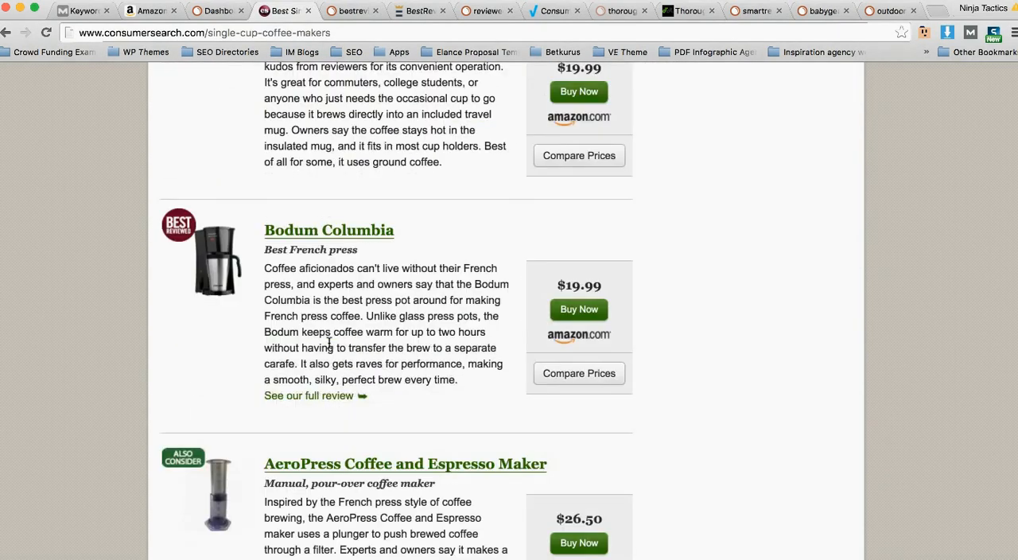
scroll(329, 344, "down", 5)
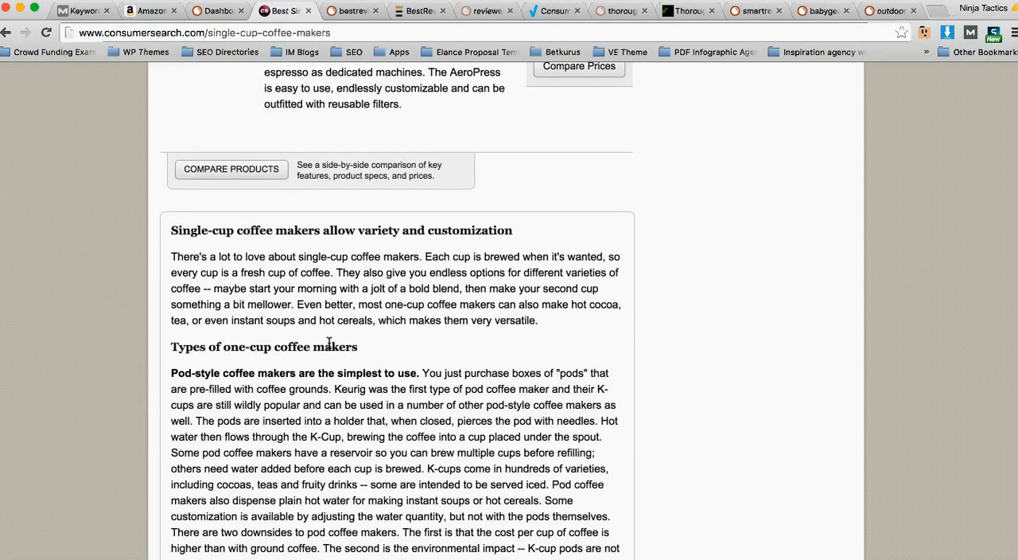
scroll(329, 343, "down", 5)
scroll(328, 343, "down", 14)
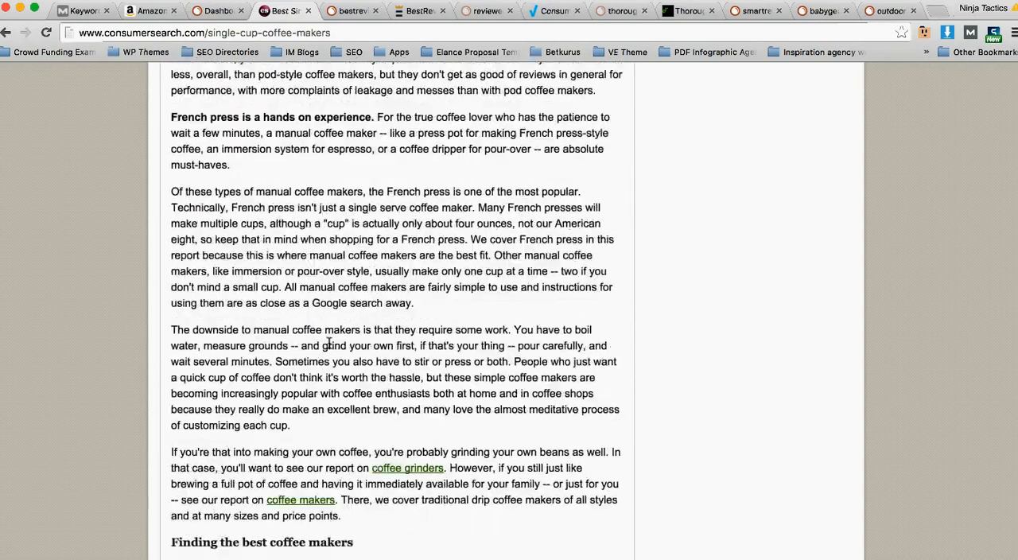
scroll(329, 344, "down", 8)
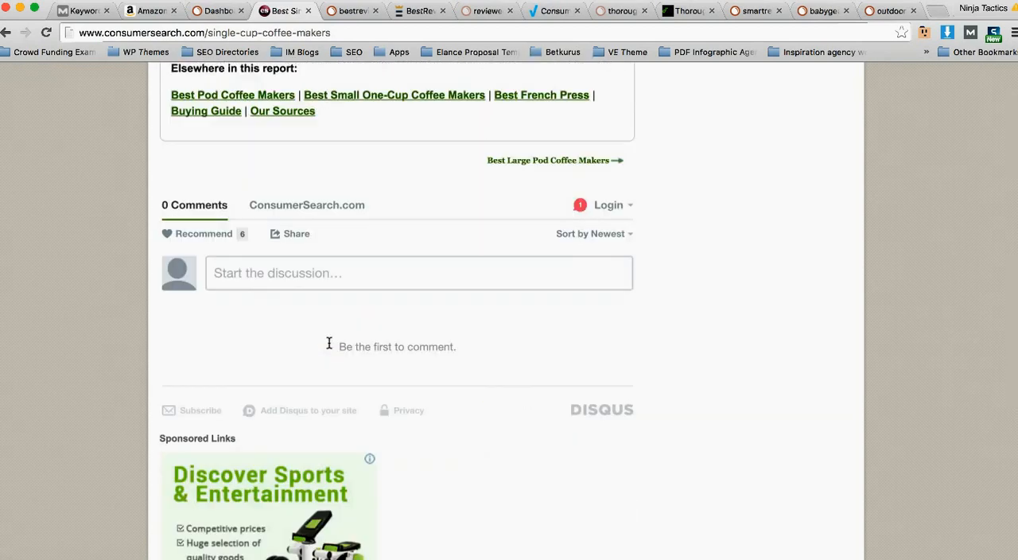
scroll(330, 347, "down", 2)
scroll(330, 347, "up", 20)
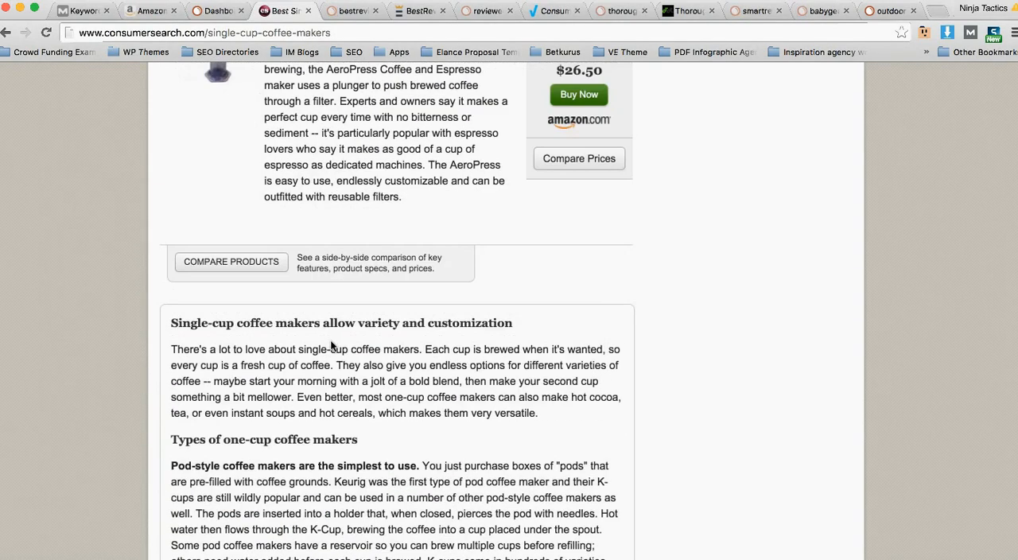
scroll(332, 344, "up", 14)
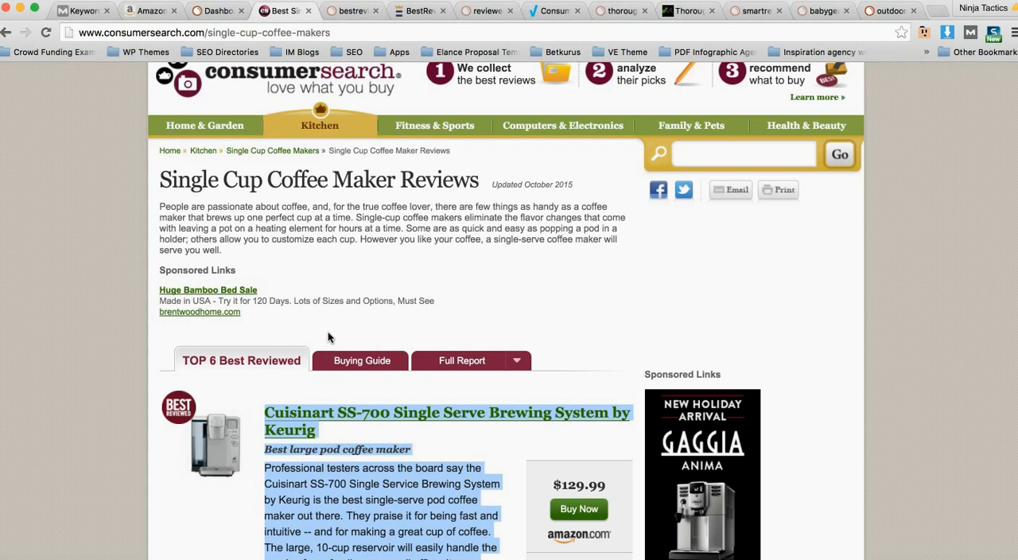
scroll(329, 334, "up", 2)
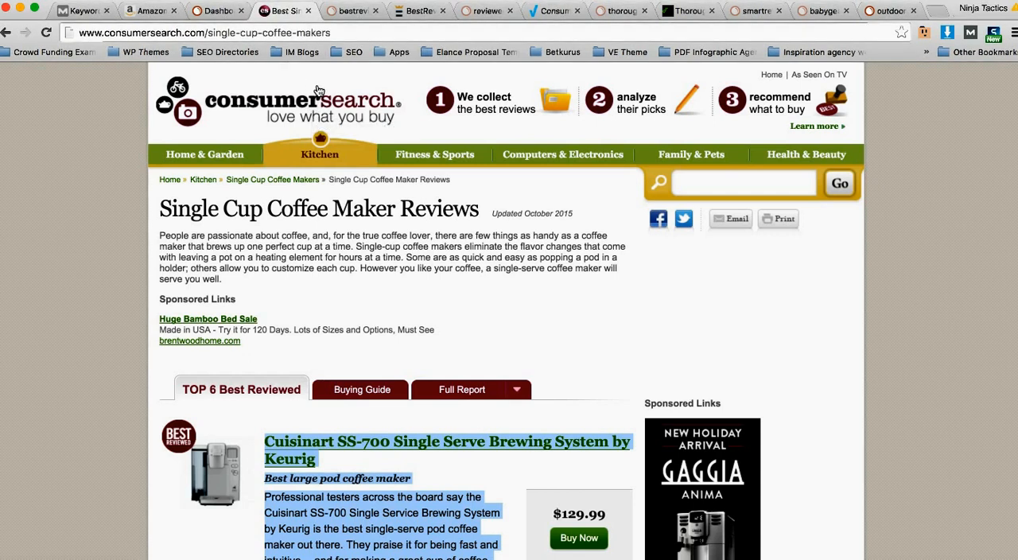
Step: Switch to SEMrush and run a domain overview for consumersearch.com
left_click(216, 10)
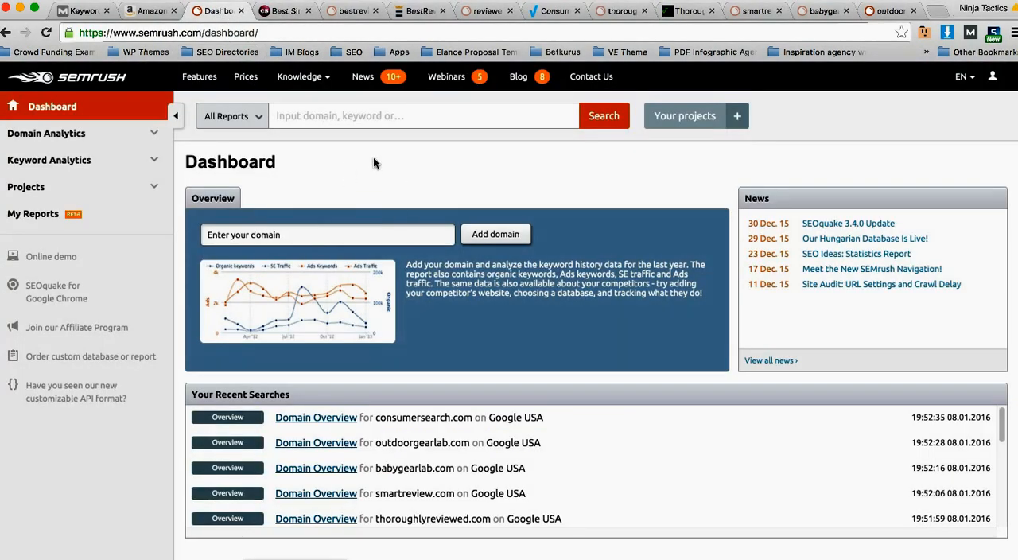
left_click(354, 124)
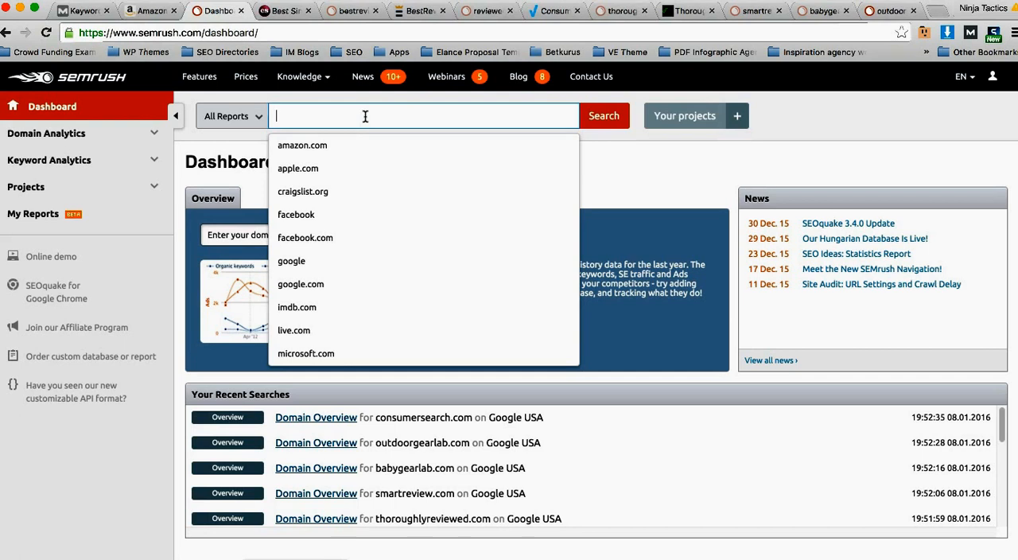
type("consumer")
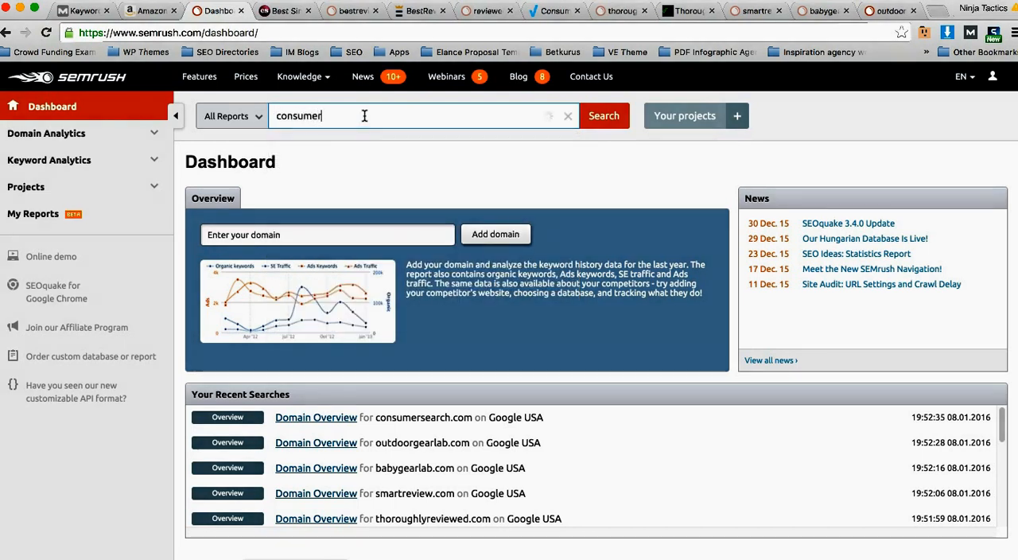
type("search.com")
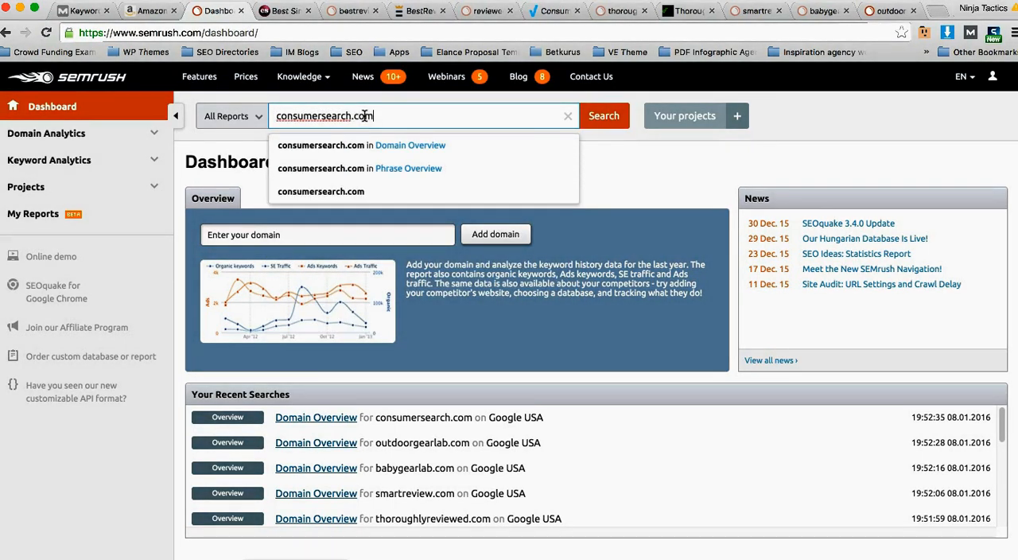
key("Return")
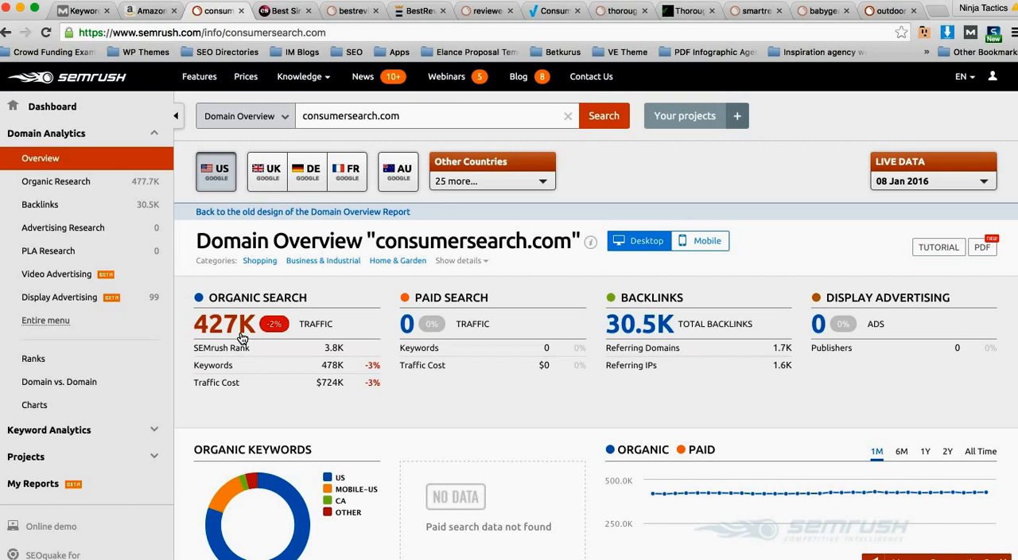
Step: Open the Organic Research positions report for consumersearch.com and highlight the total number of organic search positions
left_click(68, 182)
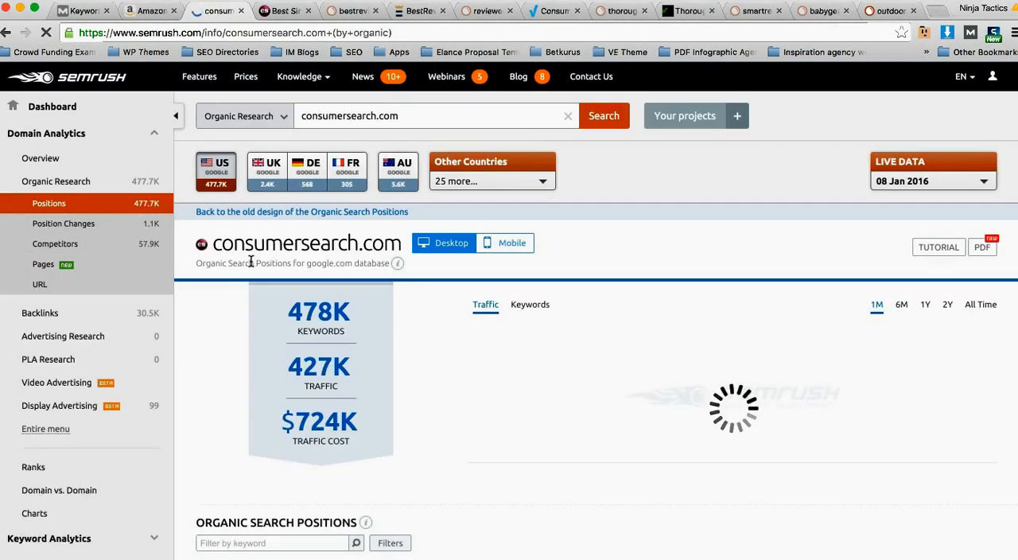
scroll(423, 291, "down", 3)
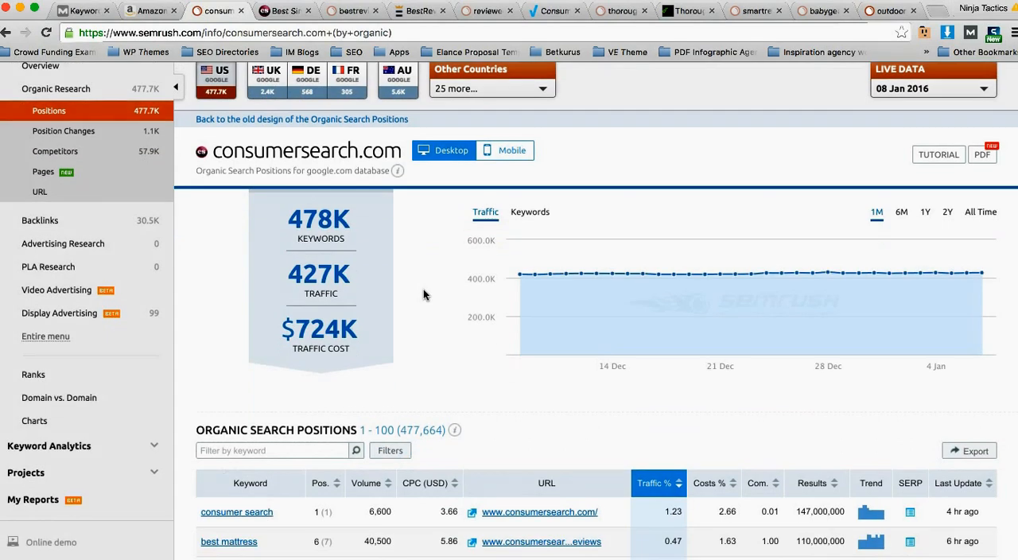
scroll(423, 288, "down", 1)
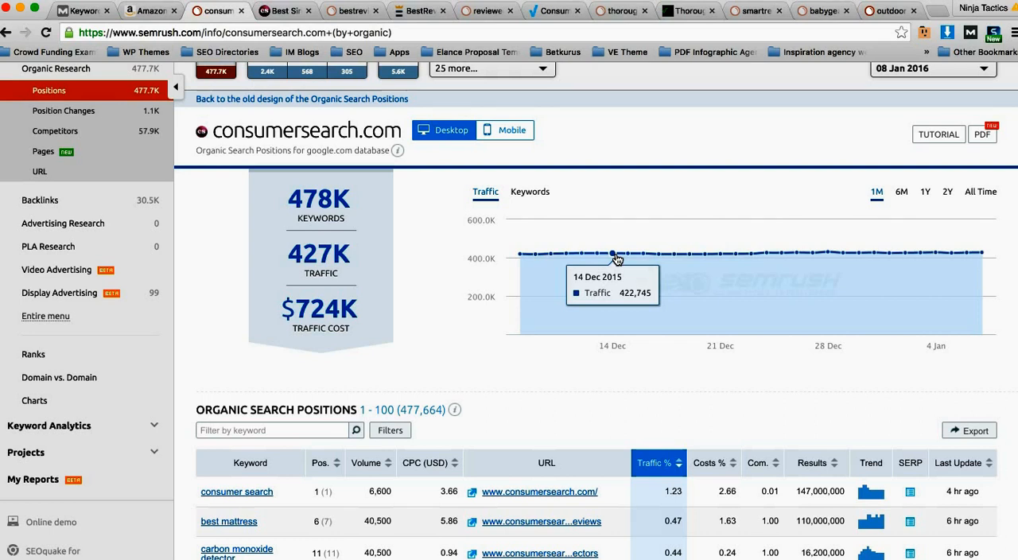
scroll(579, 254, "down", 1)
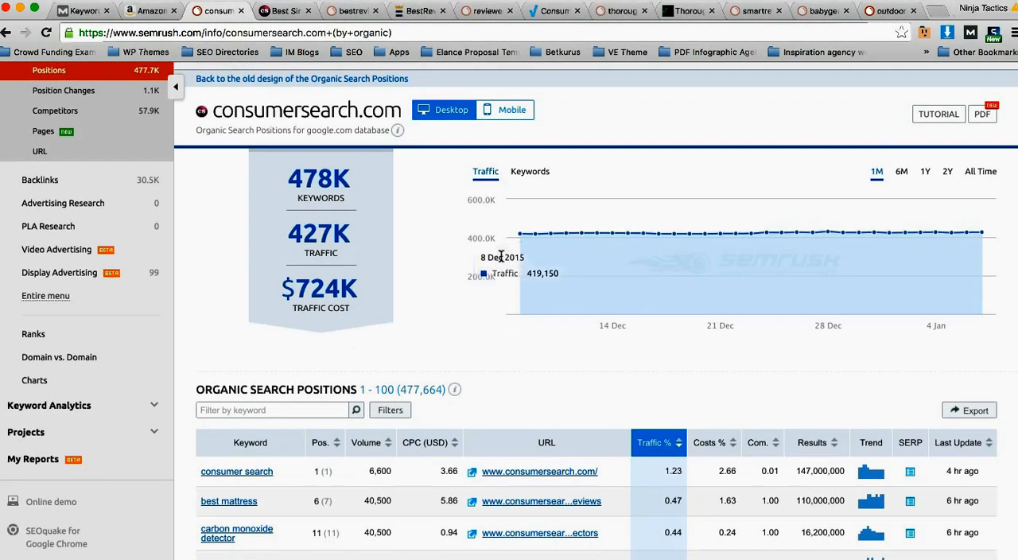
scroll(484, 250, "down", 3)
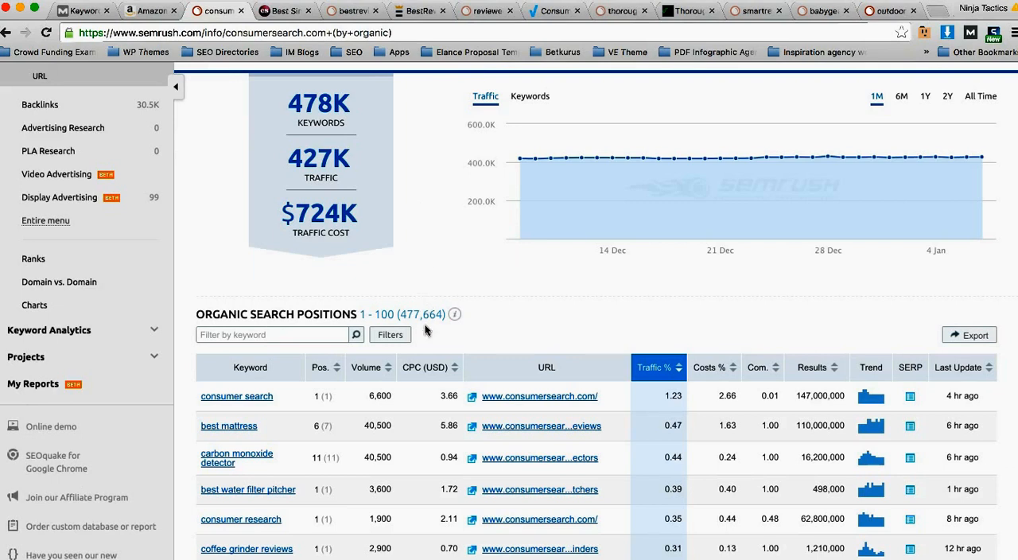
left_click_drag(443, 314, 401, 313)
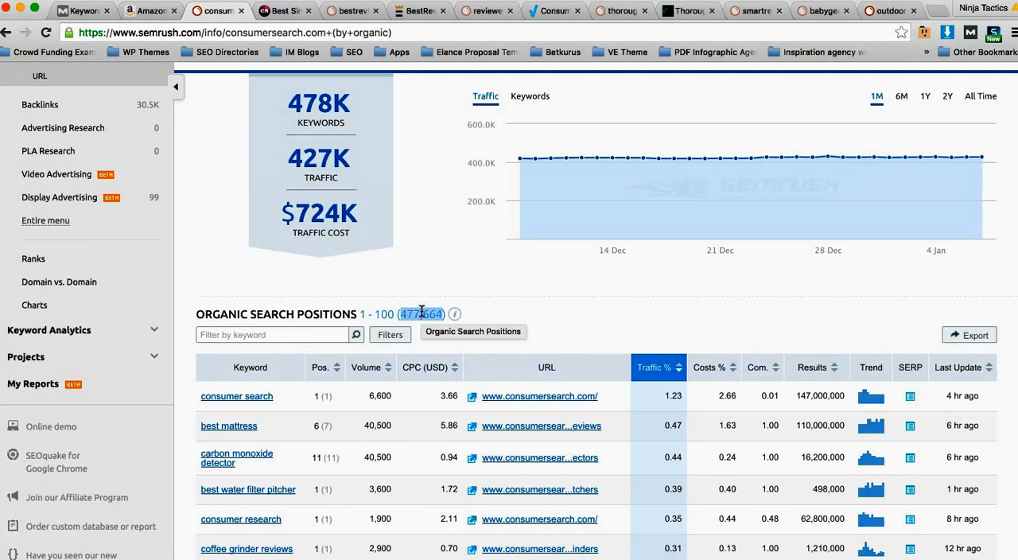
Step: Examine the organic search positions table, including its keyword, position, volume and URL columns
scroll(380, 368, "down", 2)
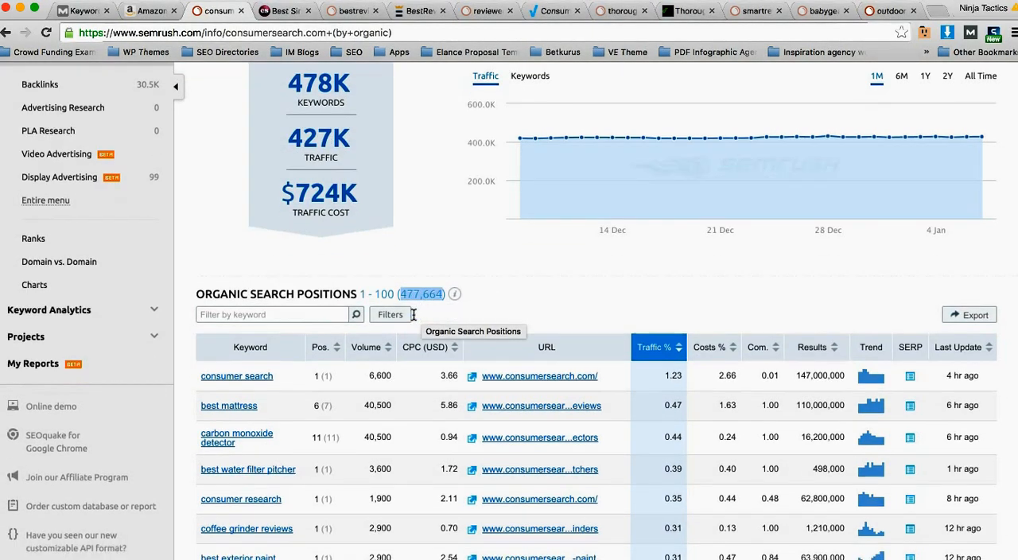
mouse_move(381, 388)
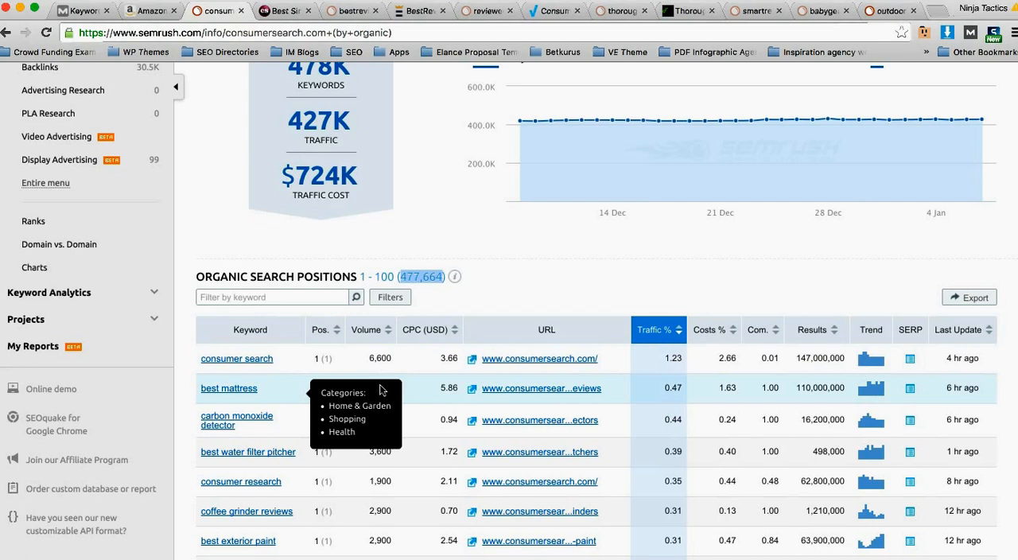
scroll(384, 378, "down", 1)
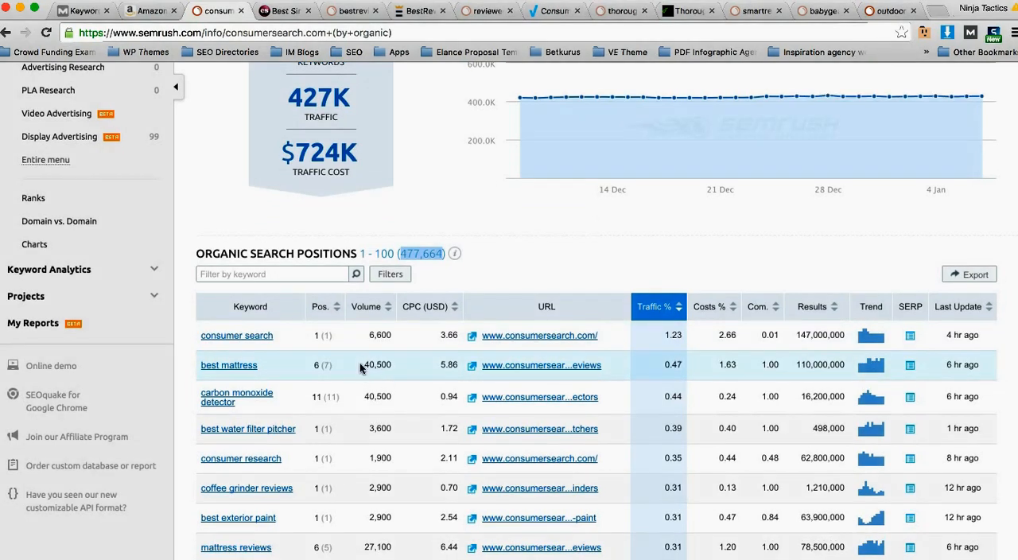
mouse_move(288, 314)
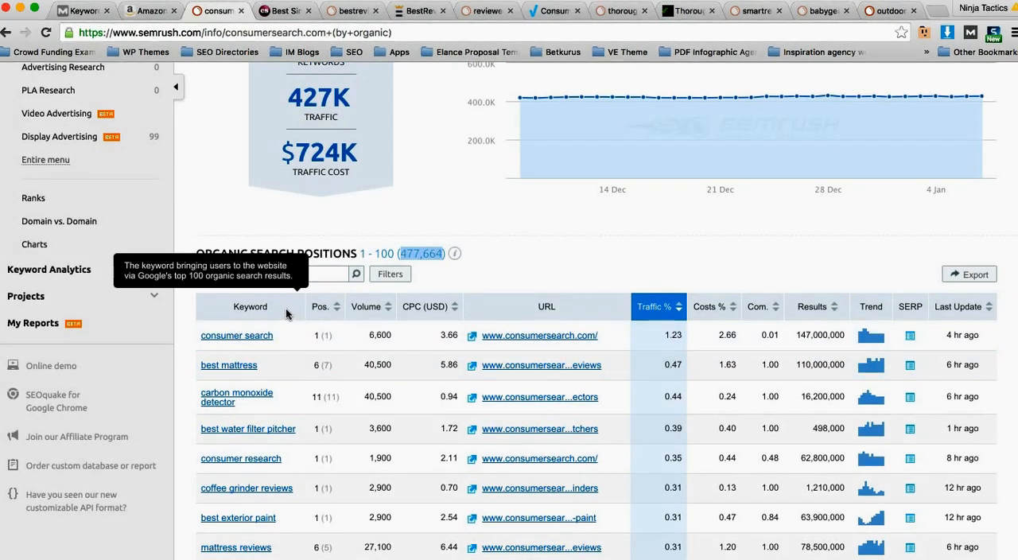
scroll(288, 316, "down", 1)
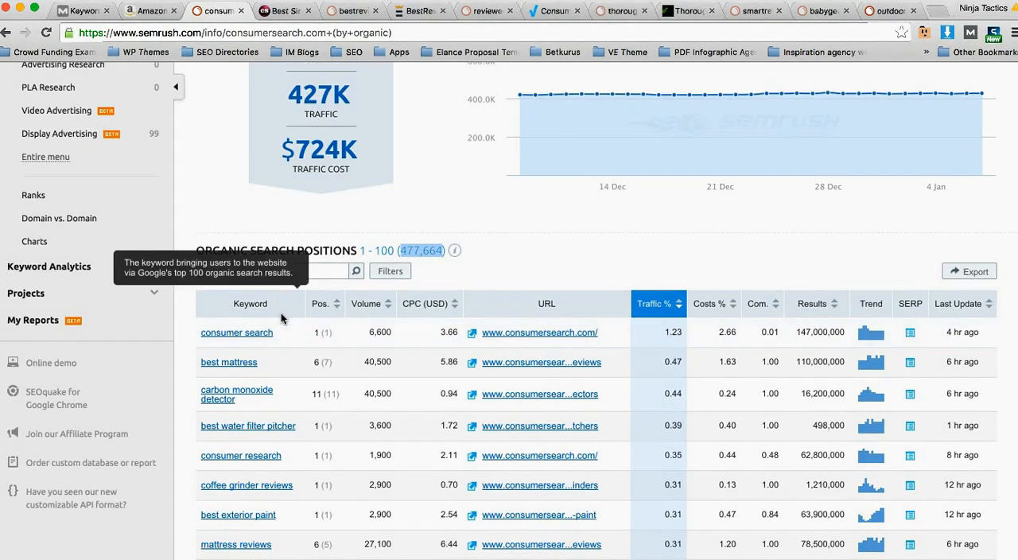
scroll(266, 409, "down", 1)
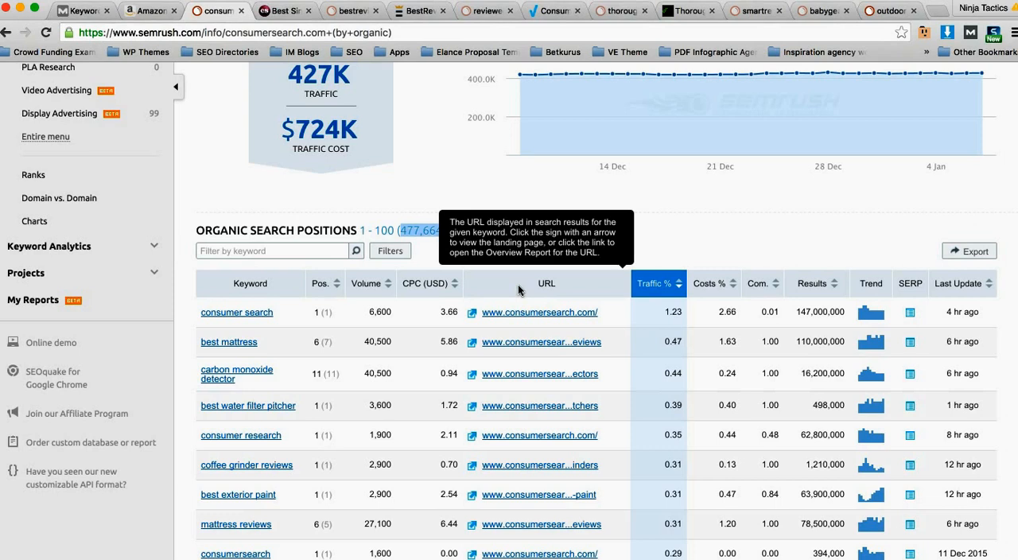
Step: Review the individual ranking keywords in the organic positions table, comparing position and volume, and clear the highlight on the positions total
scroll(429, 334, "down", 2)
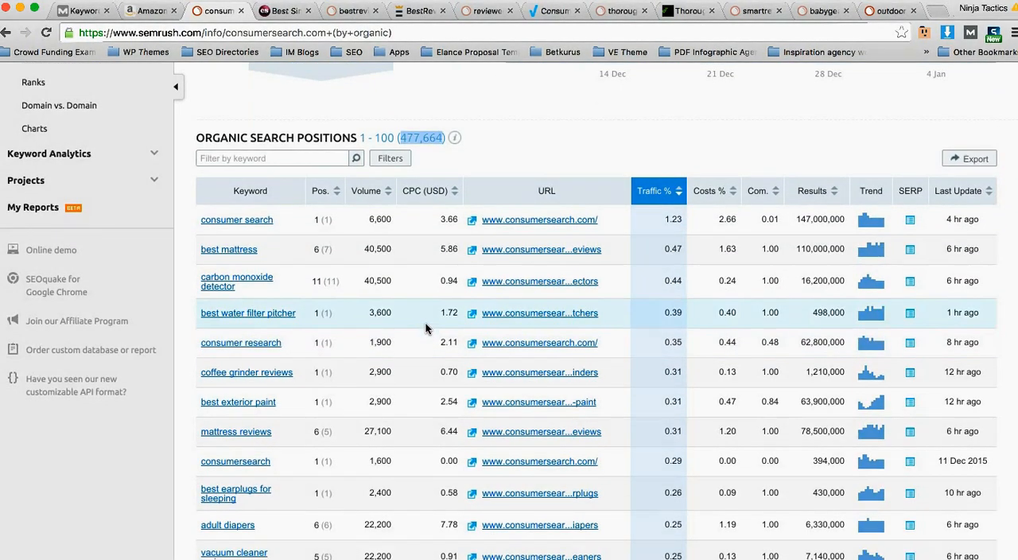
scroll(426, 329, "down", 1)
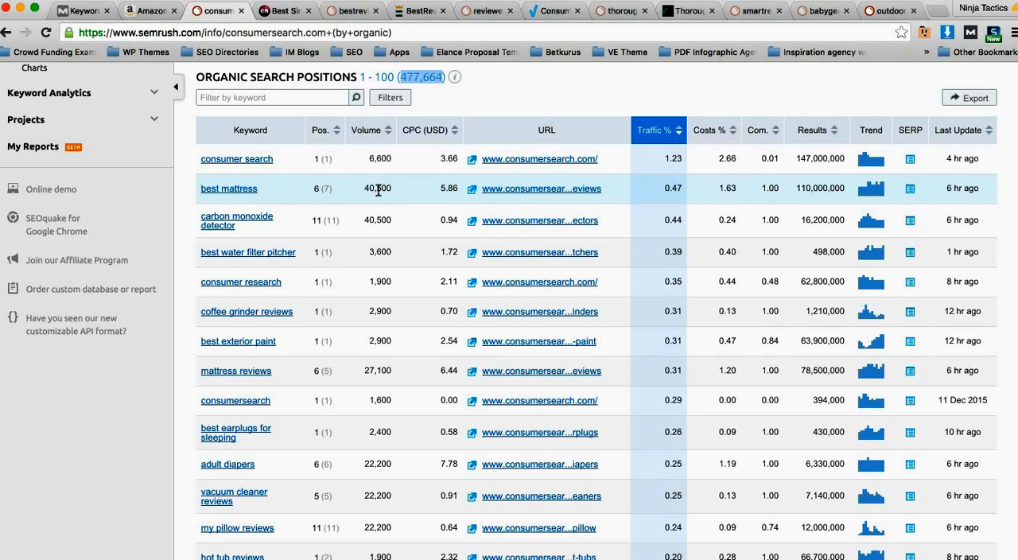
scroll(373, 209, "down", 1)
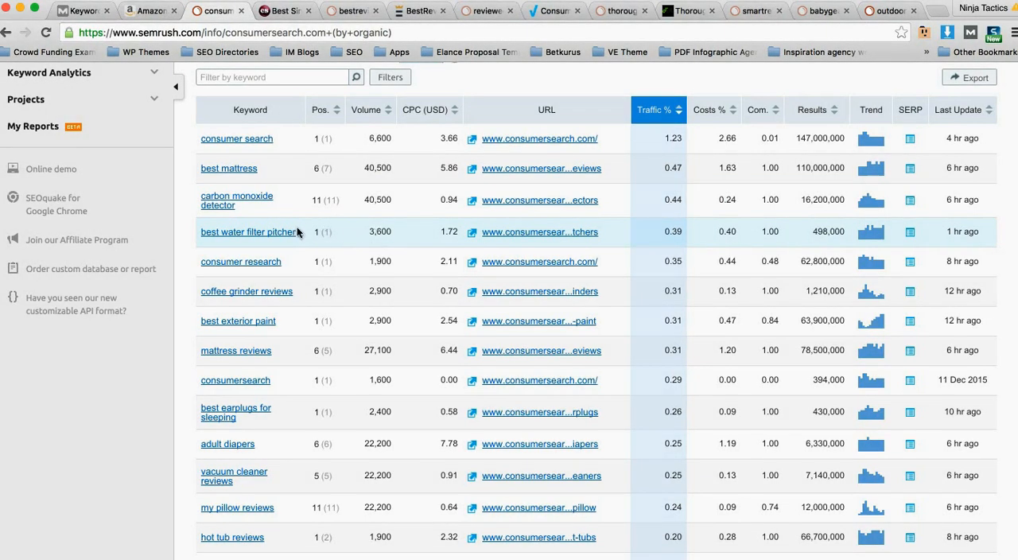
mouse_move(279, 236)
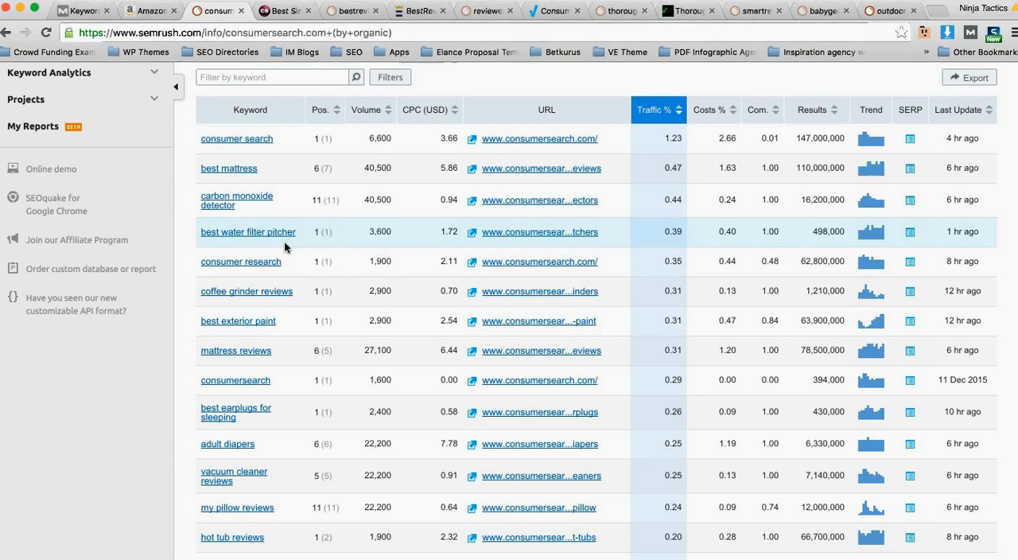
scroll(274, 267, "down", 1)
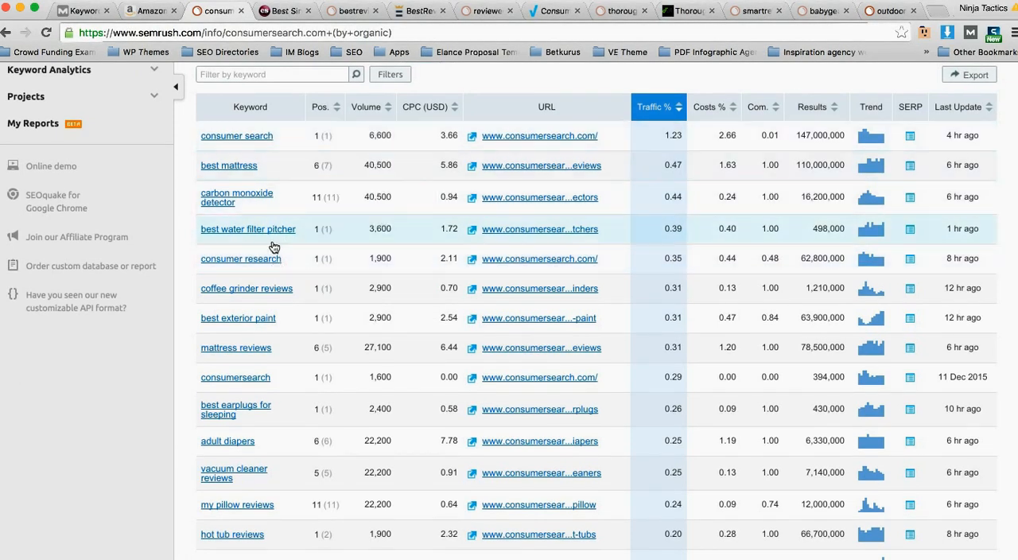
mouse_move(282, 264)
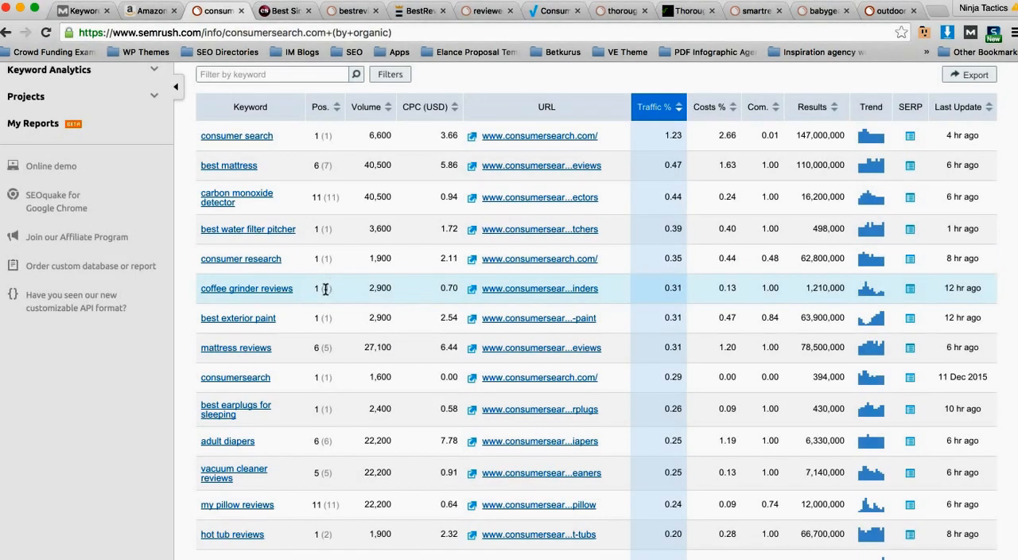
scroll(328, 290, "down", 1)
scroll(327, 287, "down", 3)
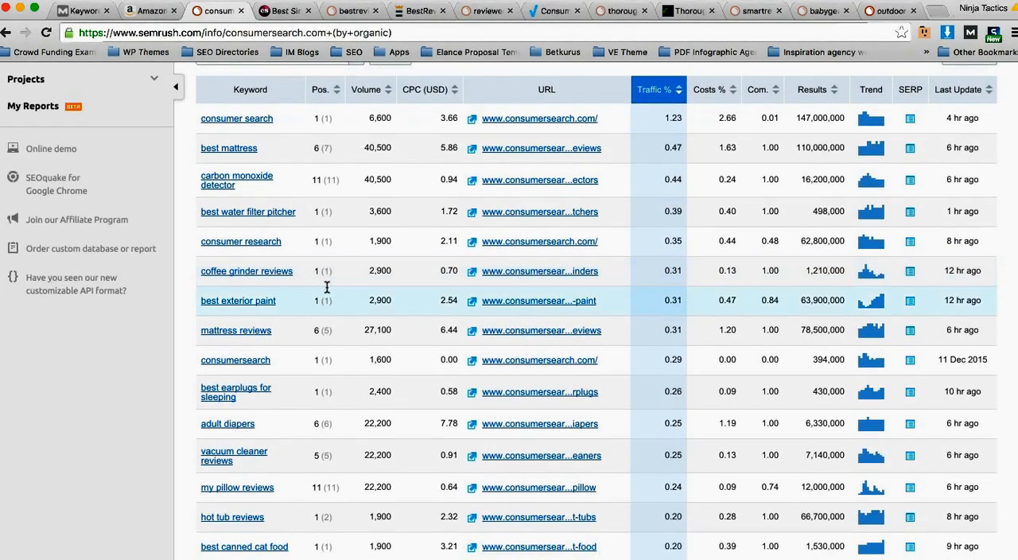
scroll(300, 287, "down", 1)
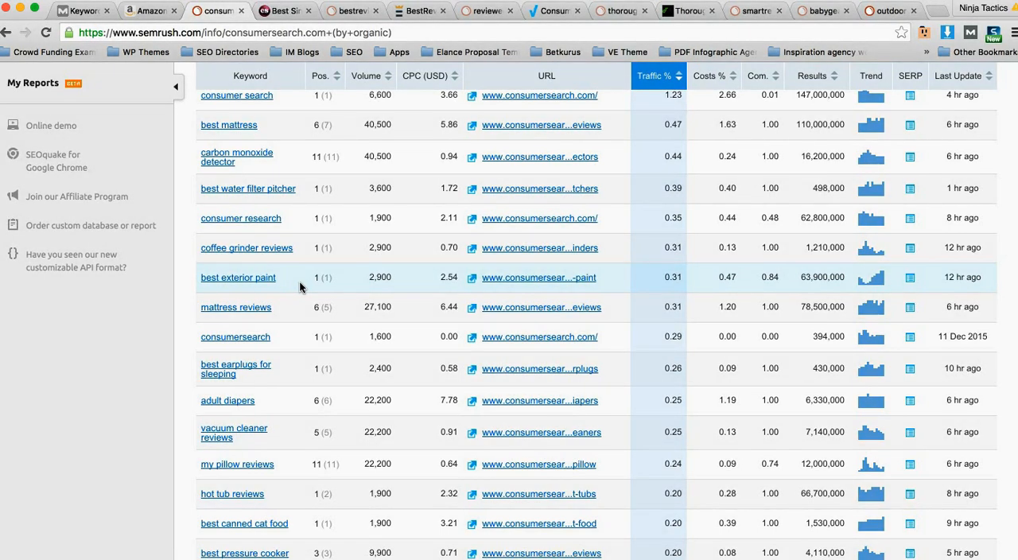
scroll(301, 286, "up", 2)
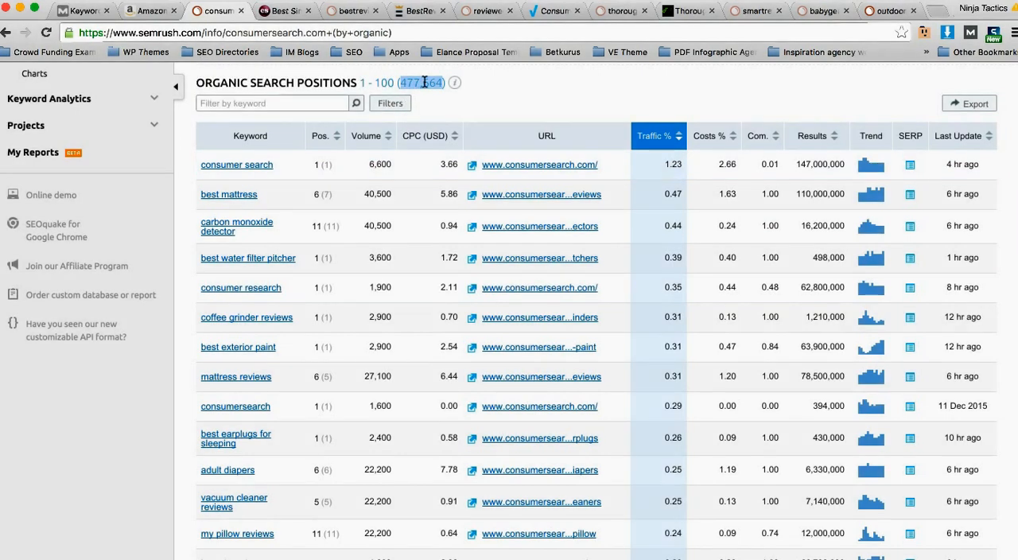
left_click(438, 106)
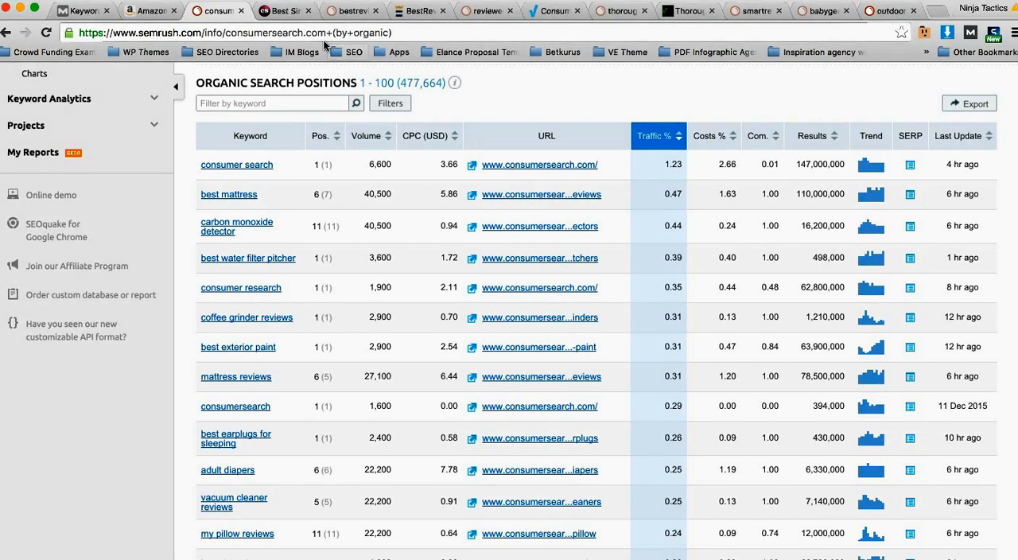
Step: Switch to the consumersearch.com single cup coffee maker page and examine its introduction, top product picks and Amazon buy links
left_click(286, 13)
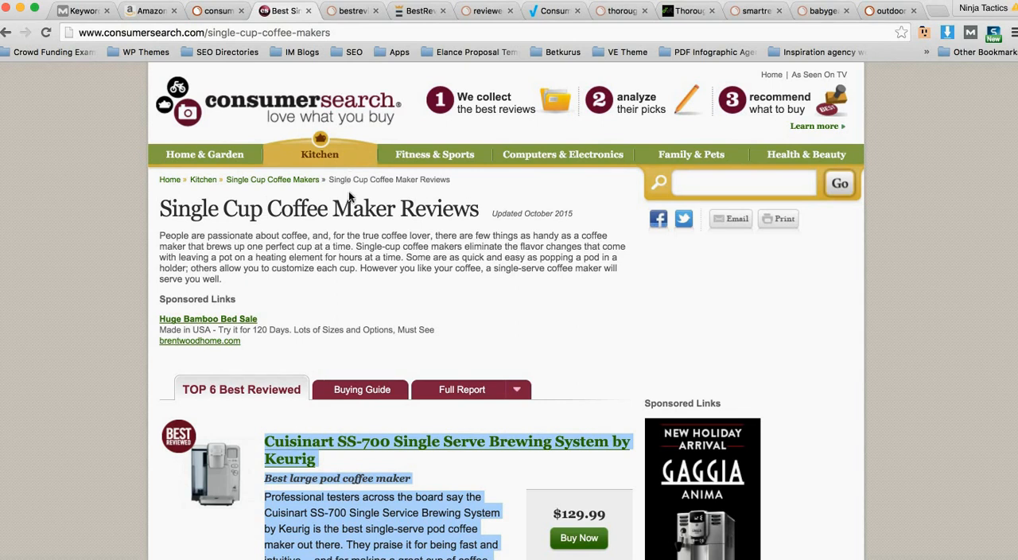
scroll(350, 195, "down", 2)
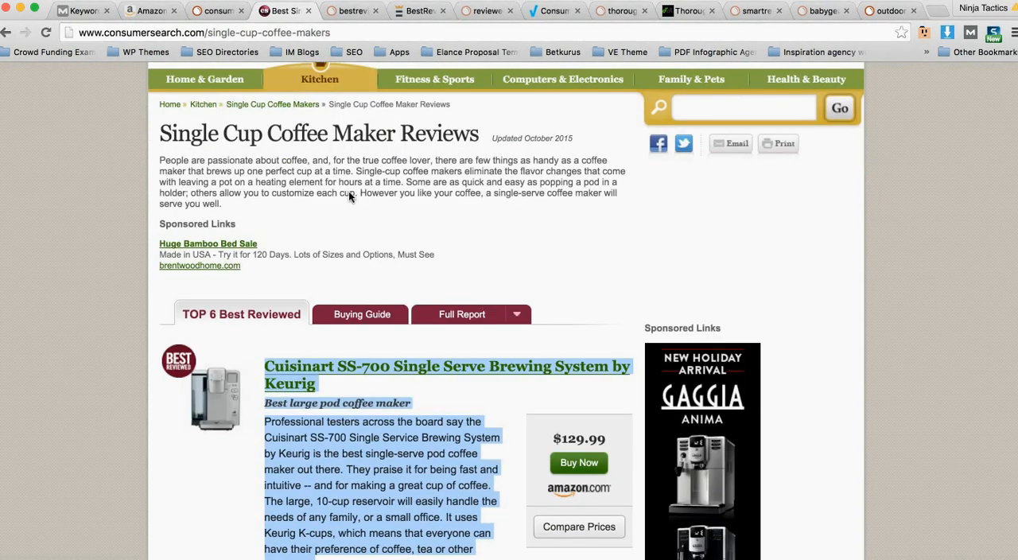
scroll(348, 196, "down", 1)
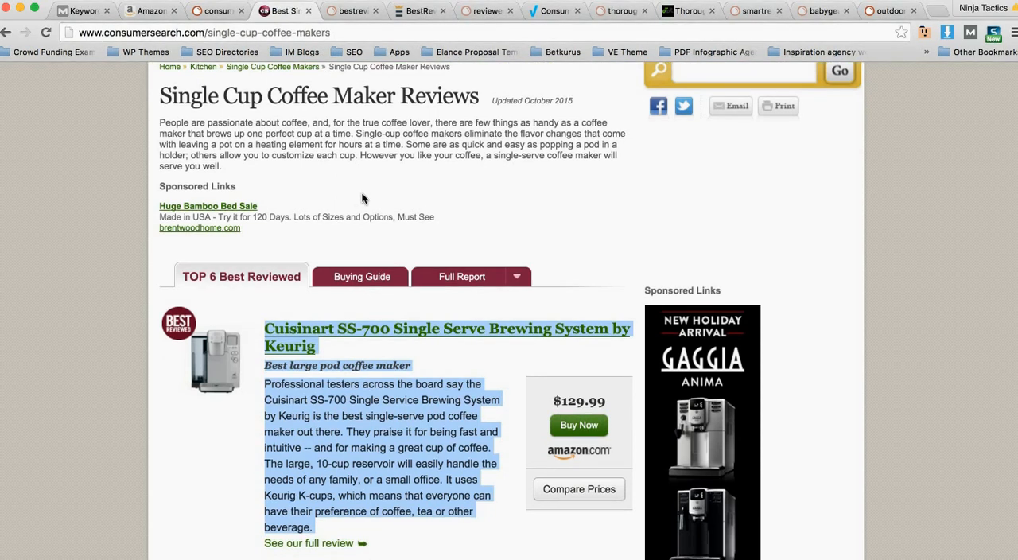
scroll(353, 196, "down", 2)
scroll(355, 188, "down", 2)
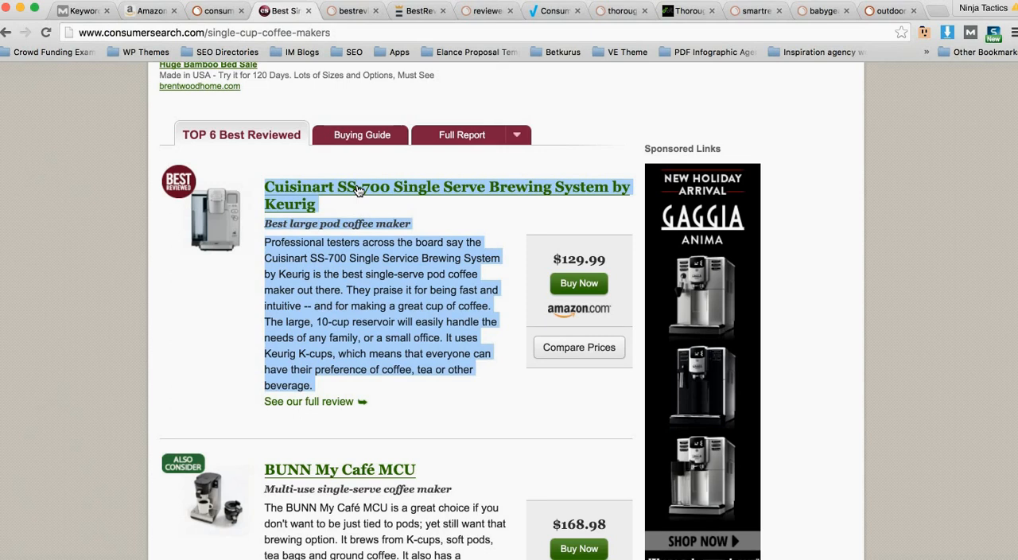
scroll(358, 190, "down", 4)
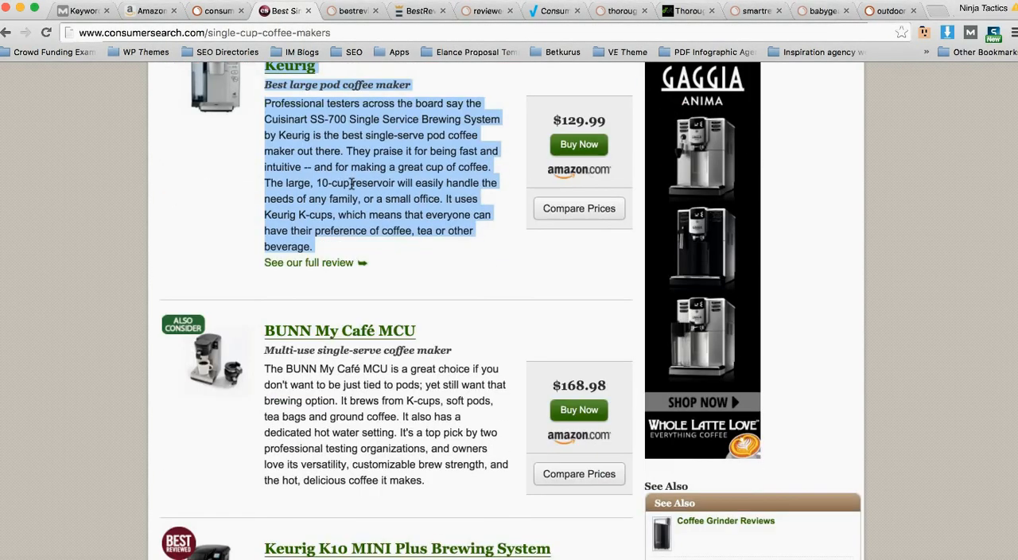
scroll(350, 183, "up", 8)
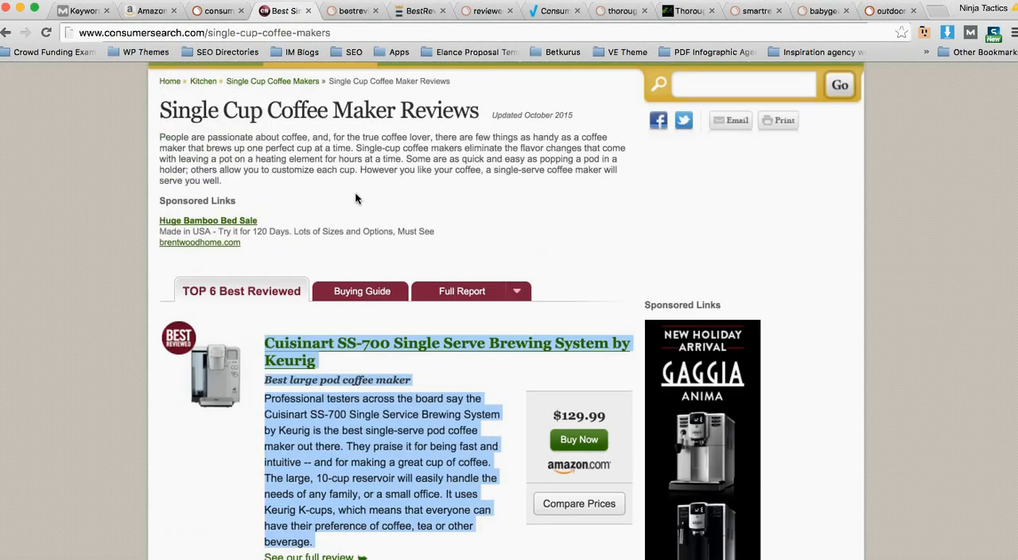
Step: Return to the SEMrush organic positions report and set up a filter including only positions less than 5
left_click(213, 13)
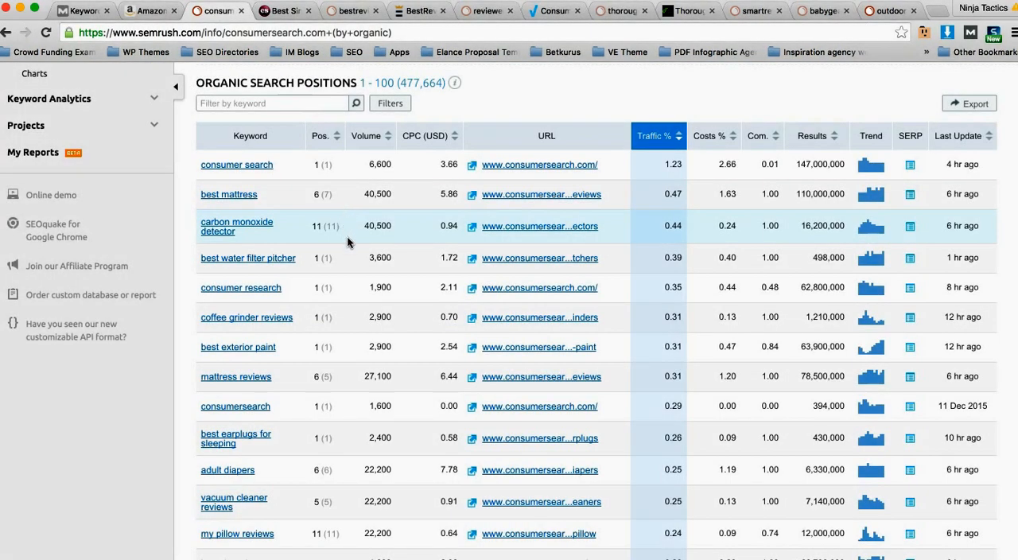
scroll(348, 238, "down", 2)
scroll(337, 249, "up", 4)
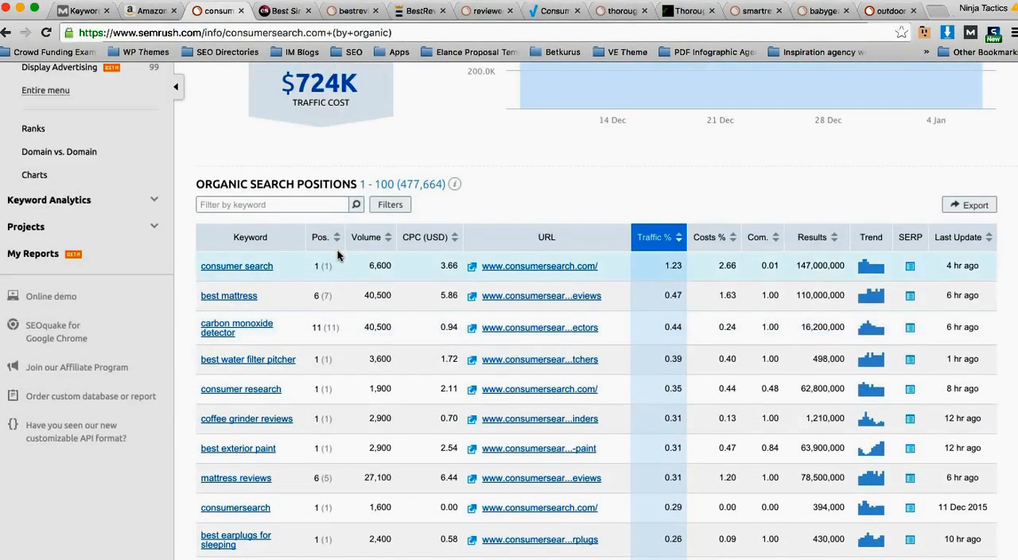
scroll(593, 244, "up", 3)
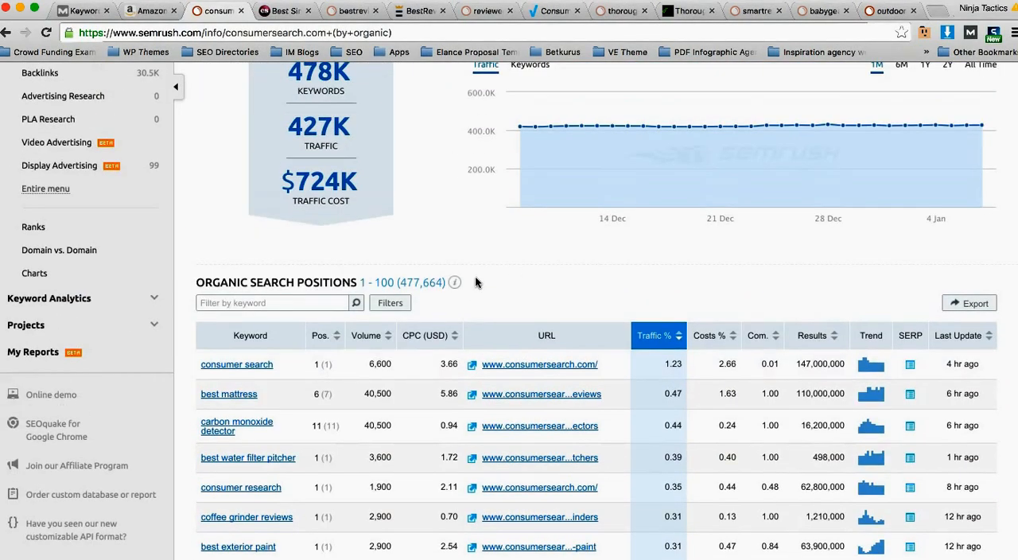
left_click(390, 303)
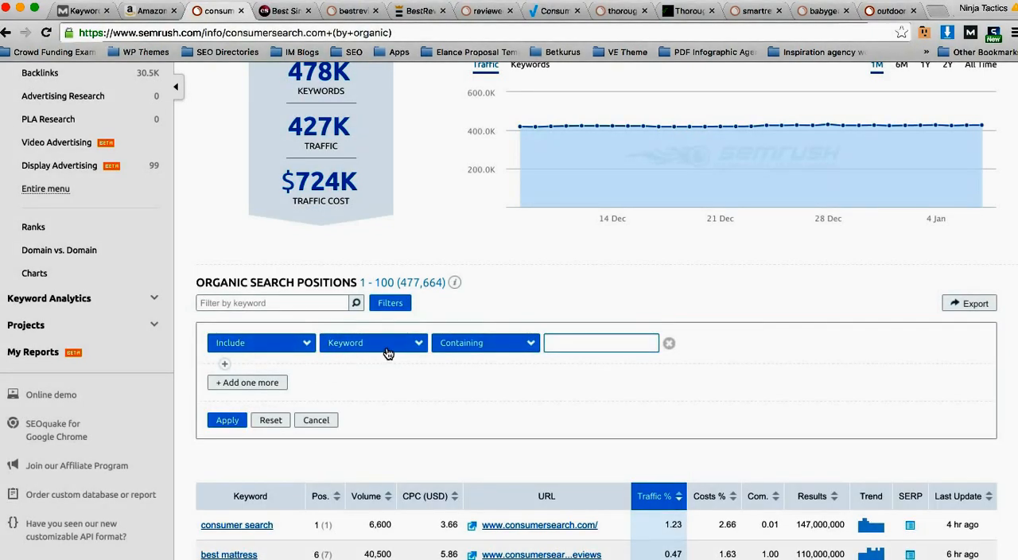
left_click(387, 348)
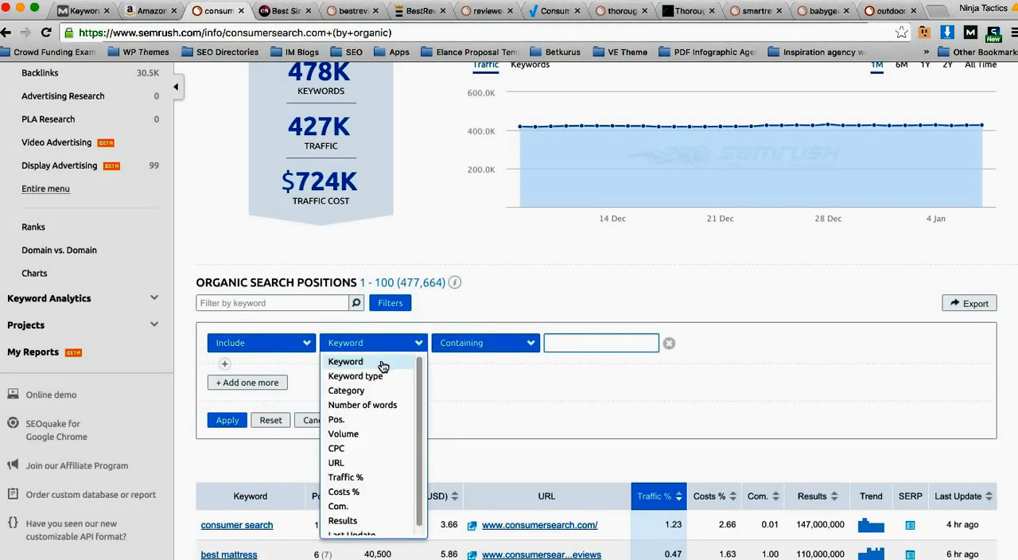
left_click(356, 420)
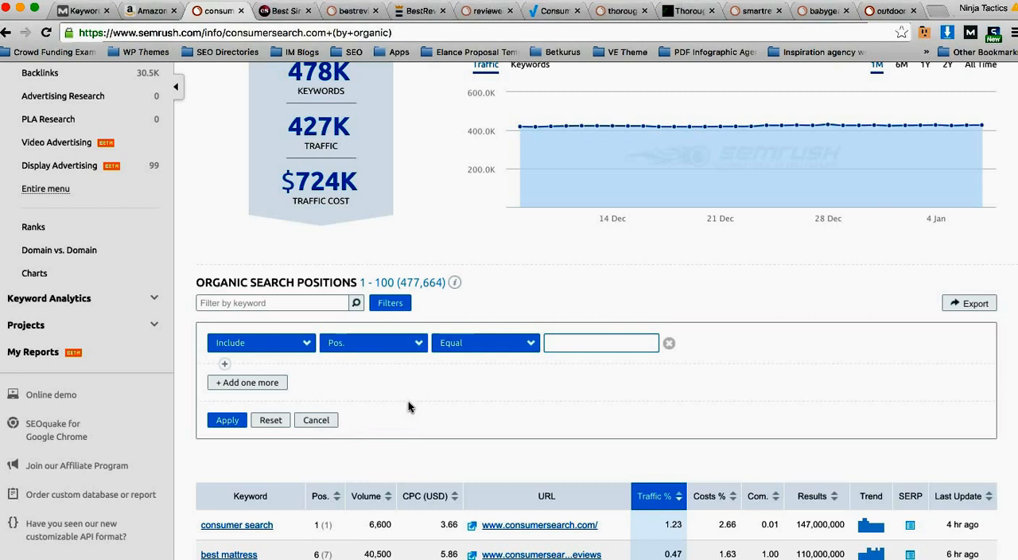
left_click(507, 350)
left_click(485, 396)
left_click(616, 347)
type("5")
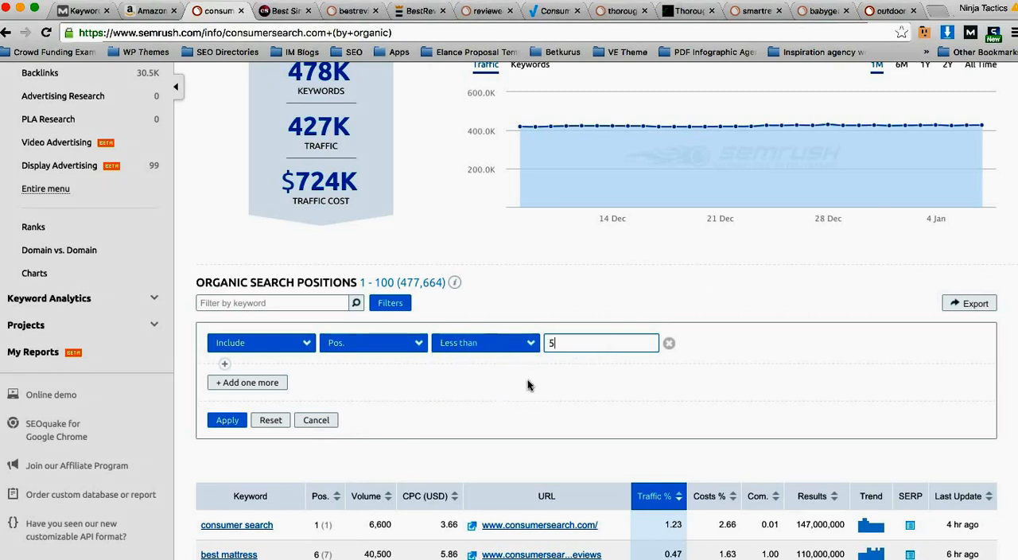
Step: Add a second filter condition including keywords containing "best" and apply the filters
left_click(253, 383)
left_click(575, 383)
type("best")
left_click(229, 461)
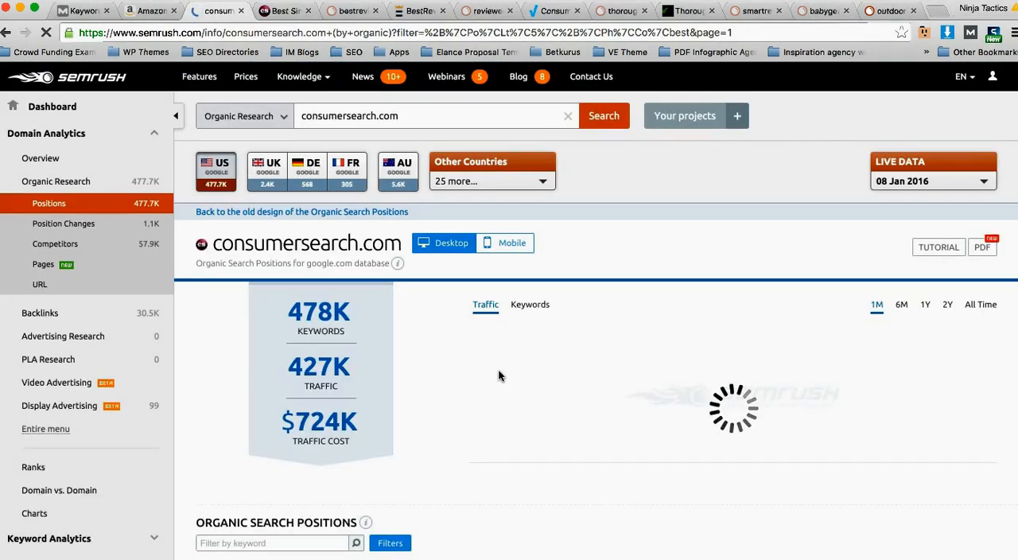
Step: Check the filtered keyword list, remove the condition for keywords containing "best", and reapply the remaining position filter
scroll(498, 374, "down", 2)
scroll(498, 368, "down", 5)
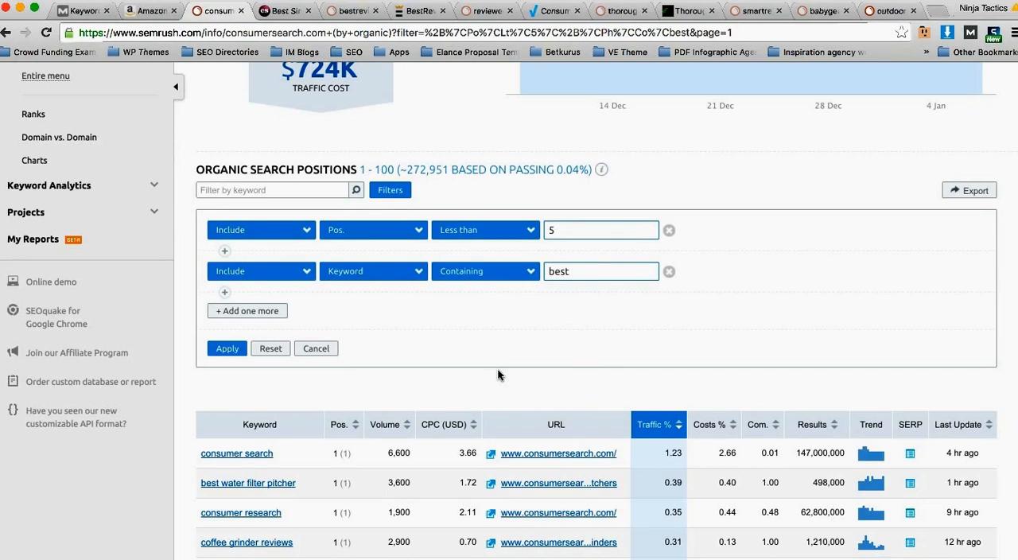
scroll(499, 372, "down", 1)
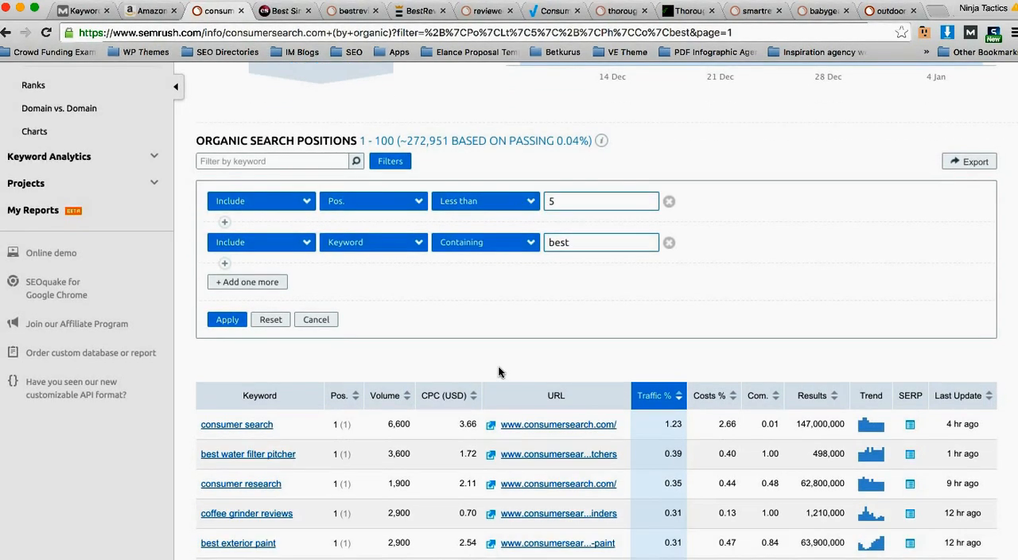
scroll(498, 366, "down", 1)
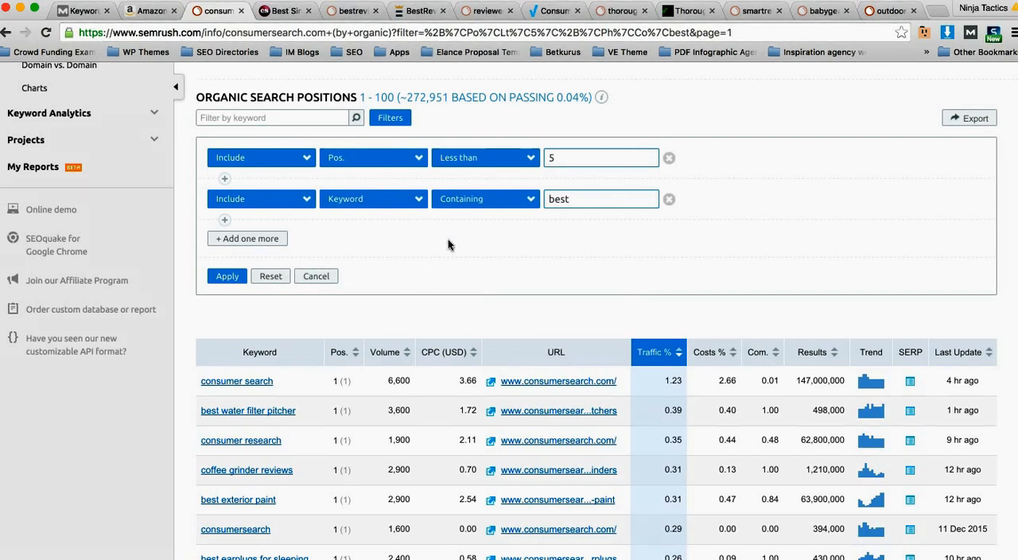
scroll(329, 384, "down", 1)
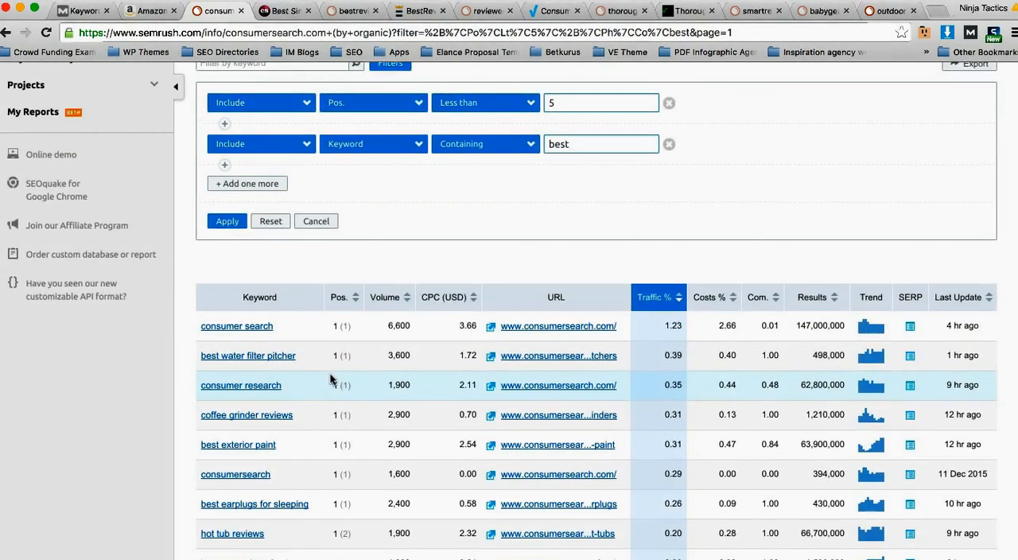
scroll(330, 379, "up", 2)
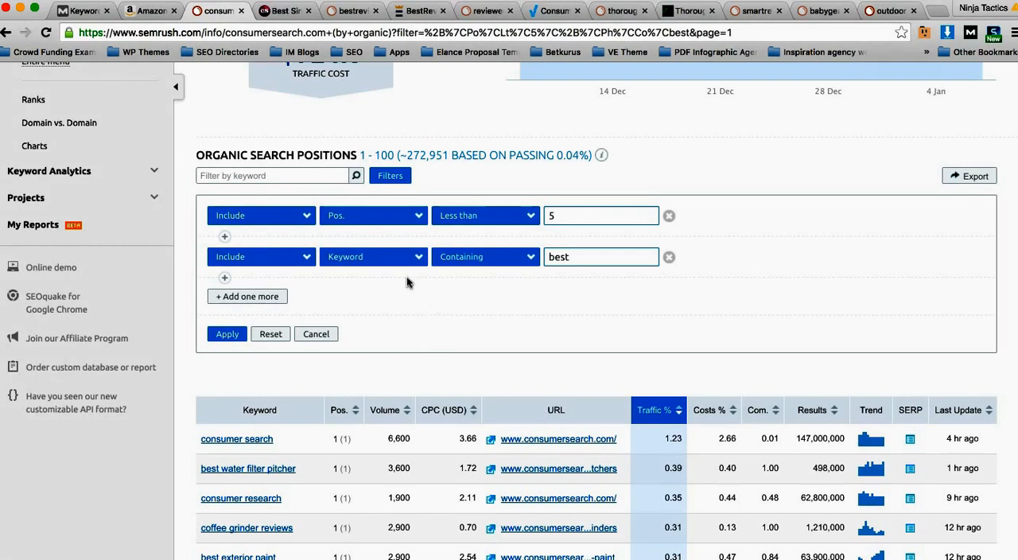
left_click(295, 213)
left_click(294, 213)
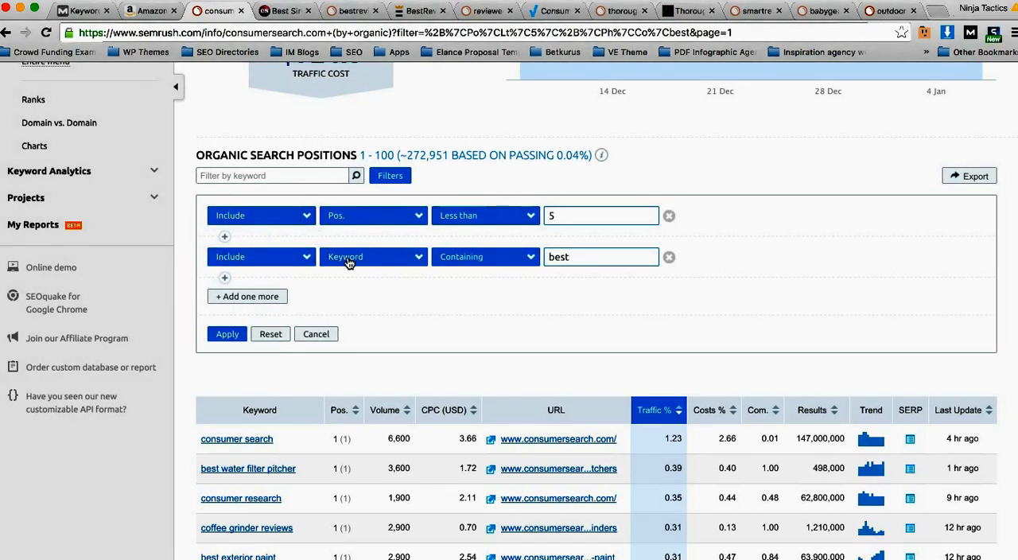
left_click(669, 257)
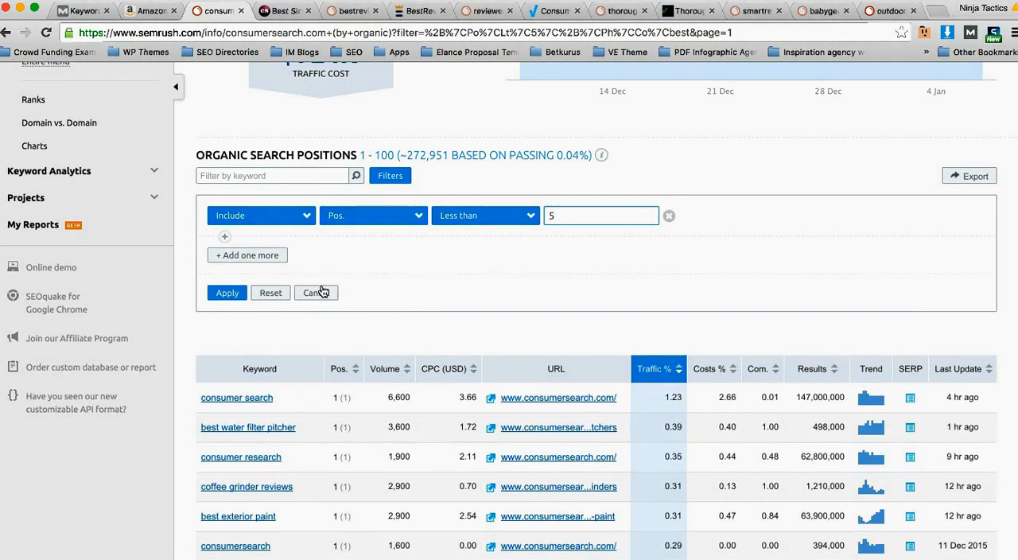
left_click(238, 294)
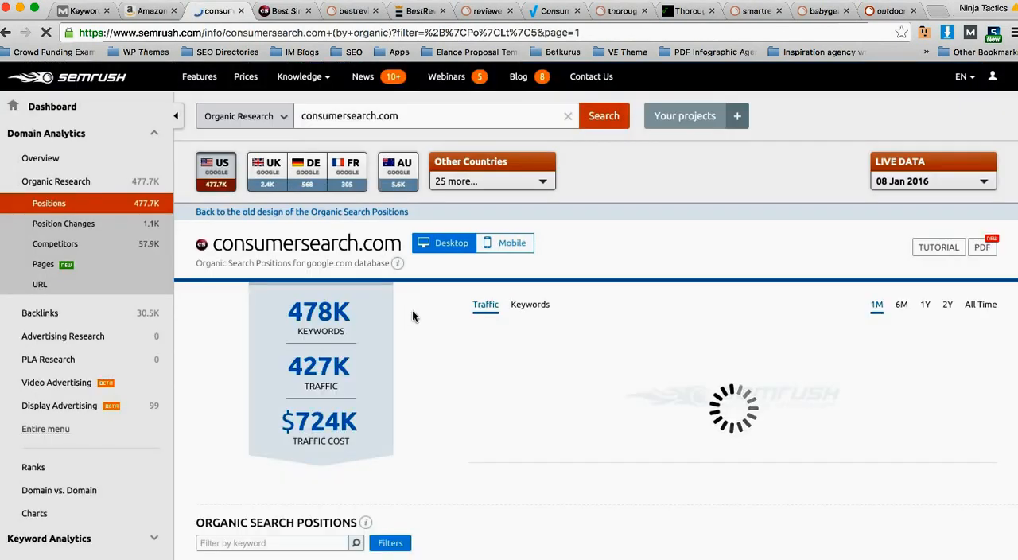
Step: Add a second filter condition again, including keywords containing "best", below the condition for positions less than 5
scroll(421, 314, "down", 4)
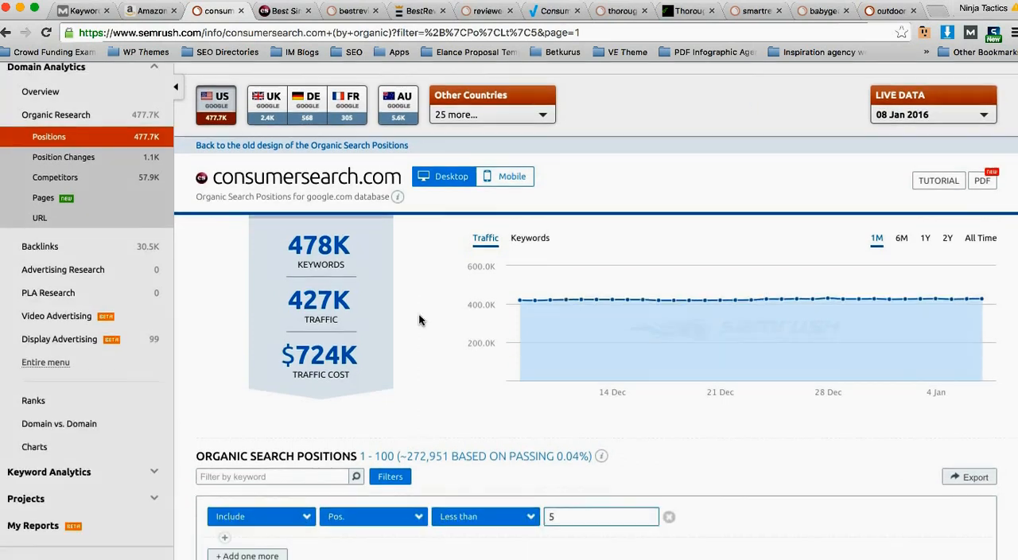
scroll(419, 313, "down", 5)
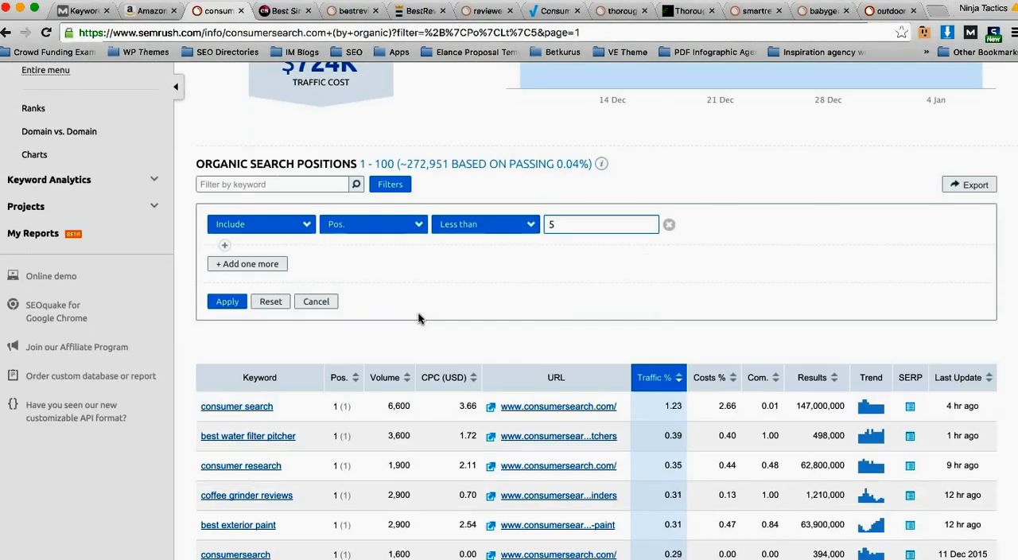
left_click(226, 246)
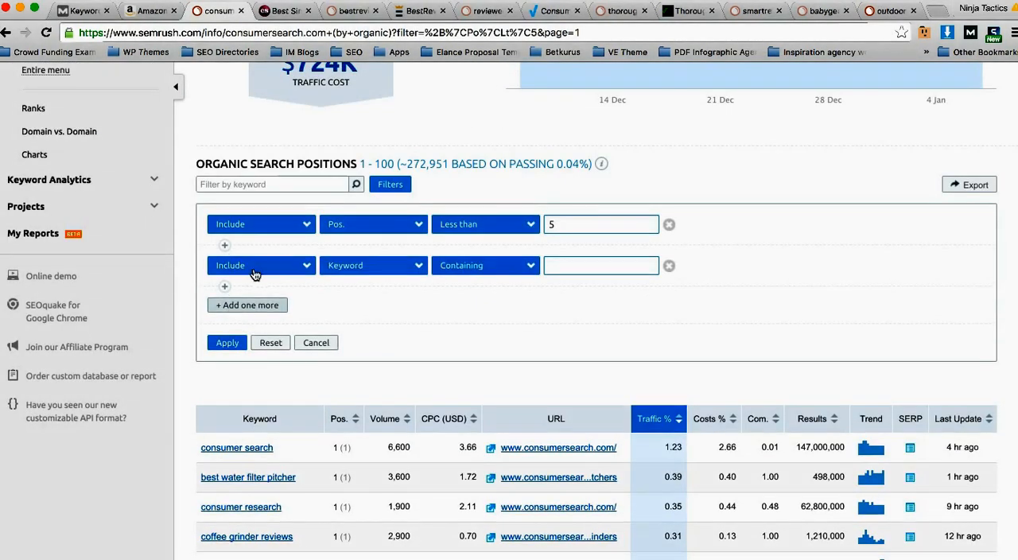
left_click(356, 270)
left_click(362, 282)
left_click(496, 267)
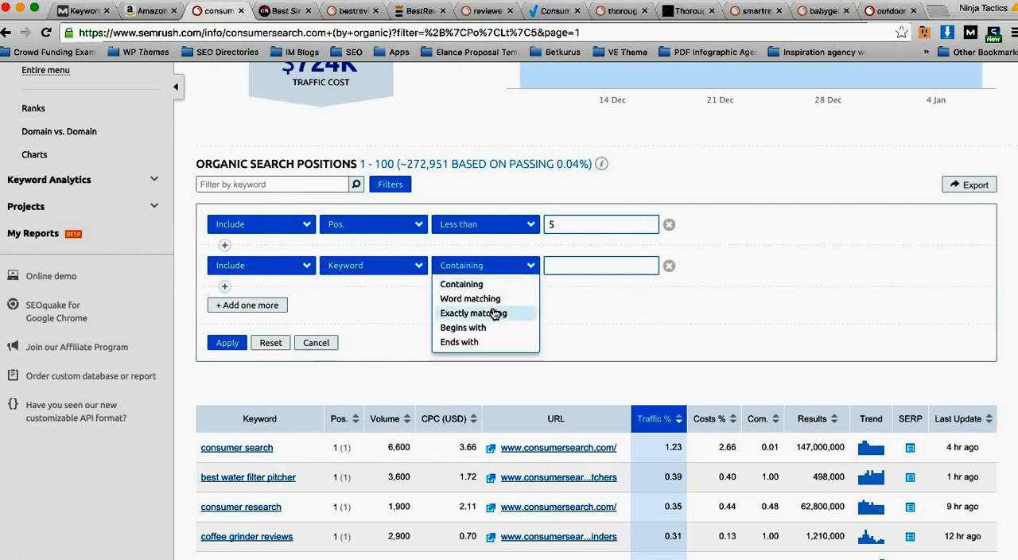
left_click(491, 330)
left_click(491, 269)
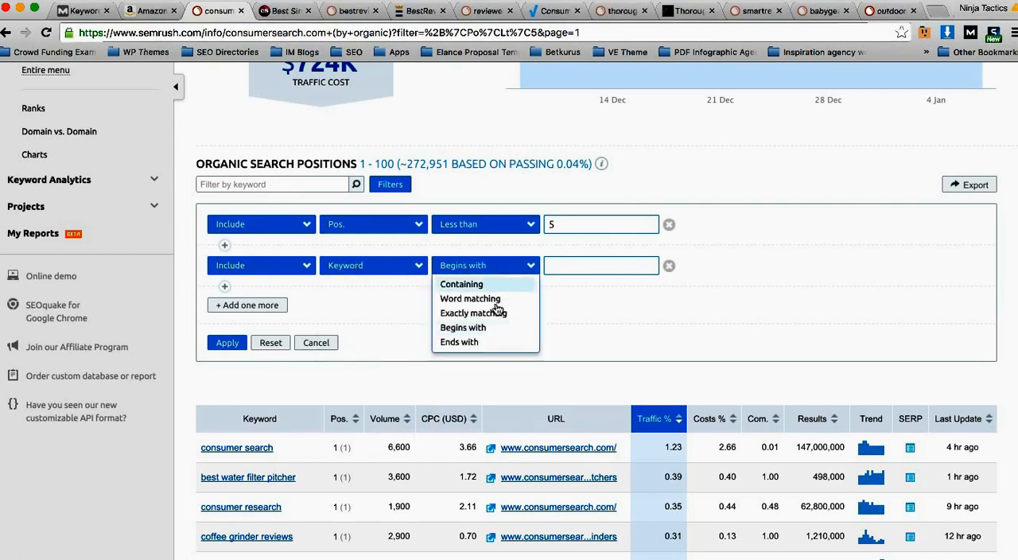
left_click(461, 283)
left_click(576, 268)
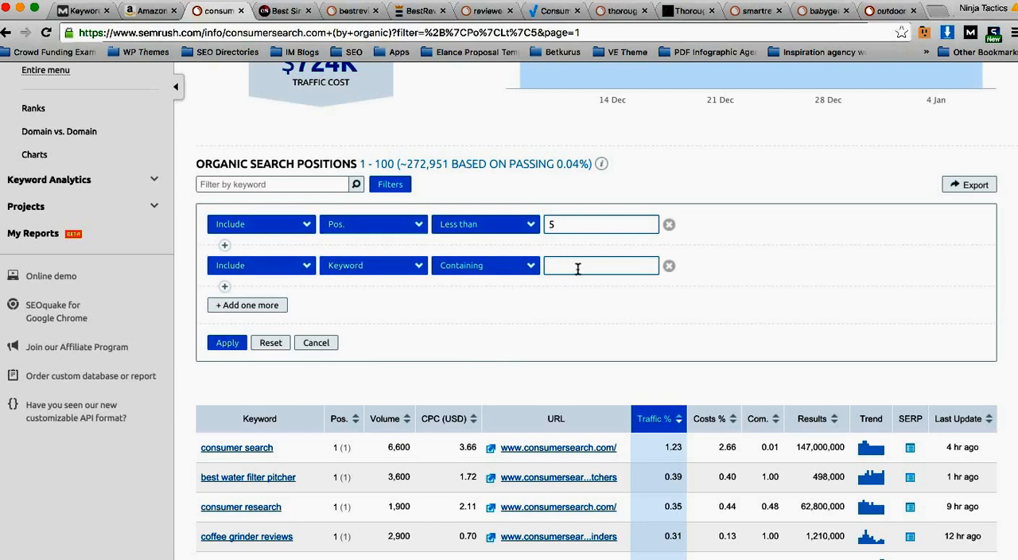
type("best")
Step: Check the second condition's options, keep it set to include by keyword, and apply both filters
left_click(300, 271)
left_click(298, 271)
left_click(350, 271)
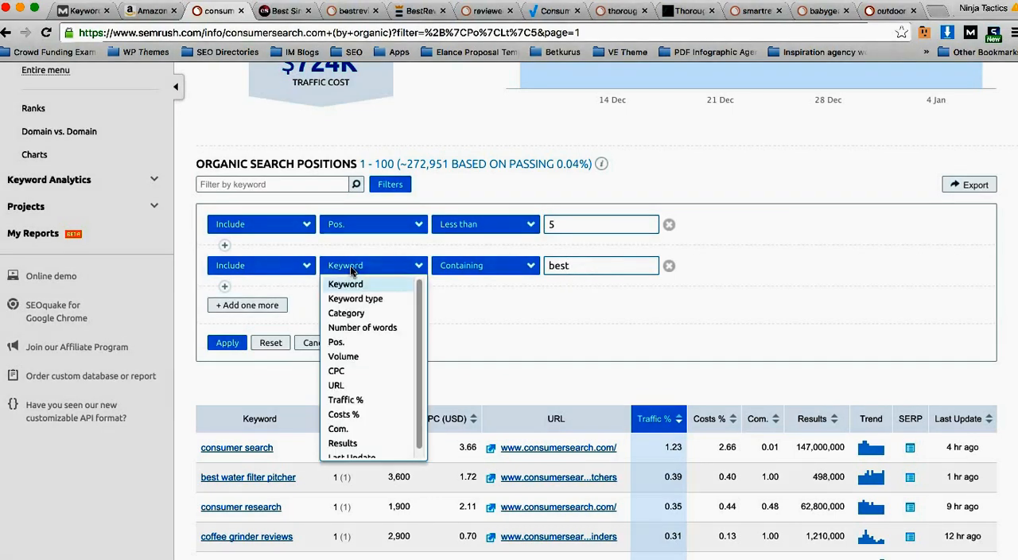
left_click(352, 271)
left_click(227, 342)
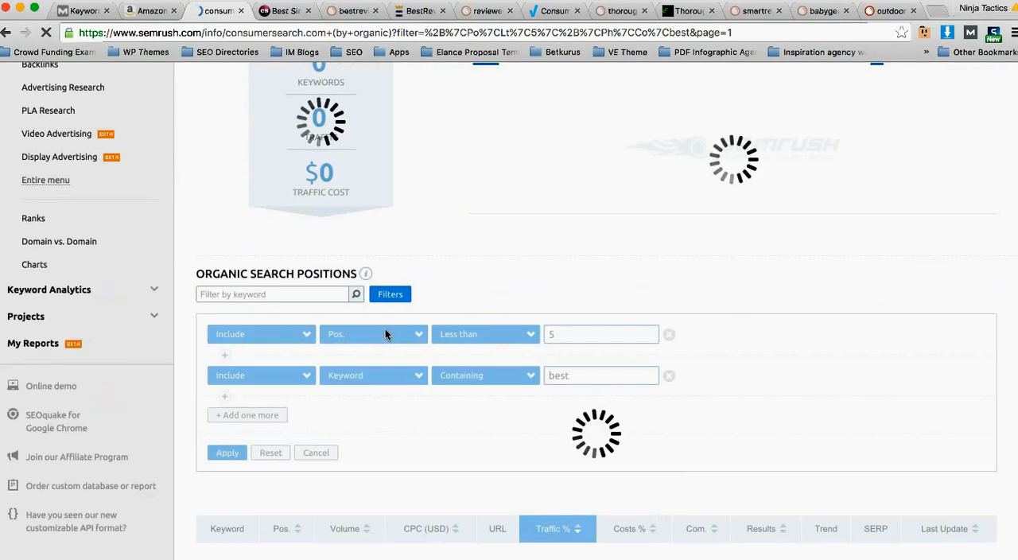
Step: Remove the condition for keywords containing "best", reapply the position filter alone, and review the keyword list
scroll(395, 334, "down", 3)
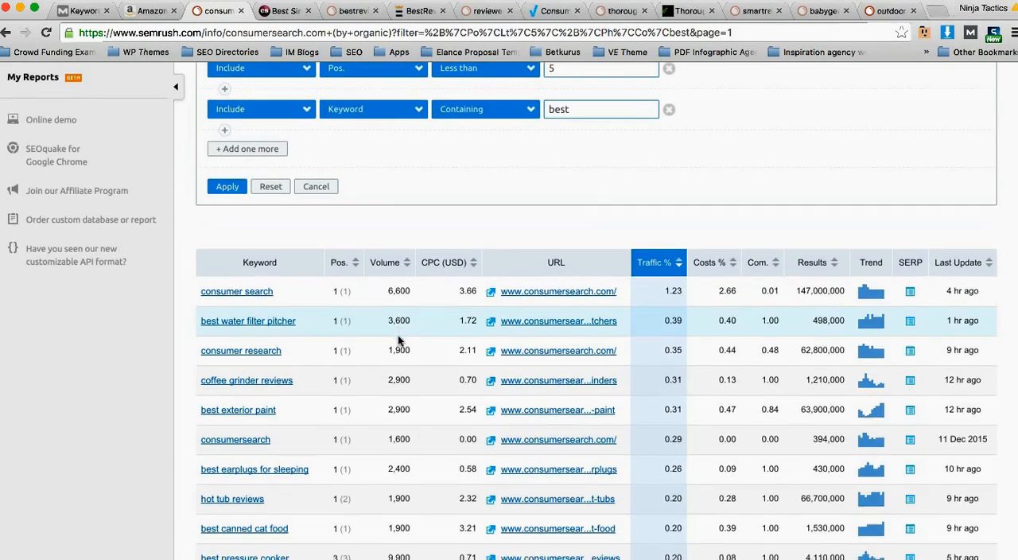
scroll(401, 335, "up", 3)
left_click(670, 375)
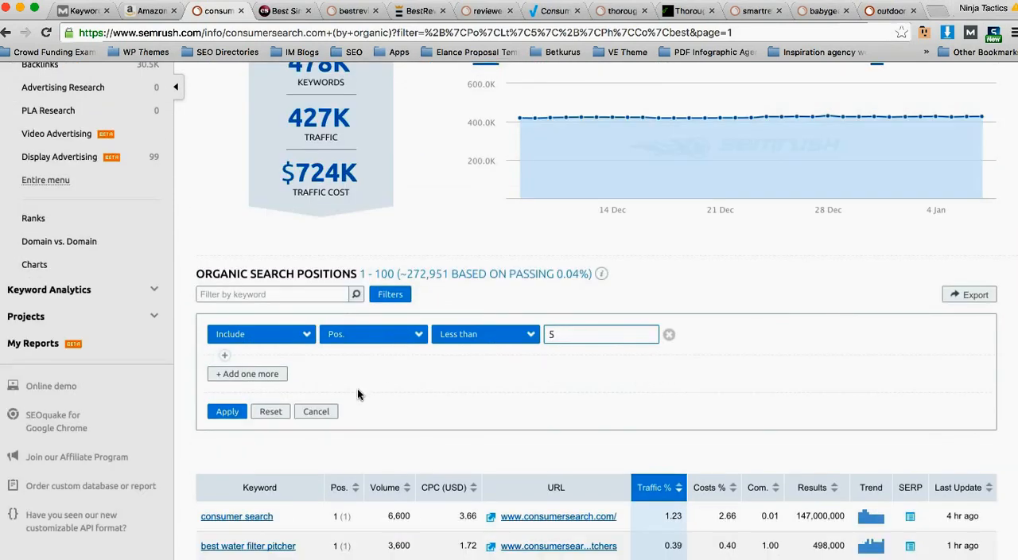
left_click(227, 412)
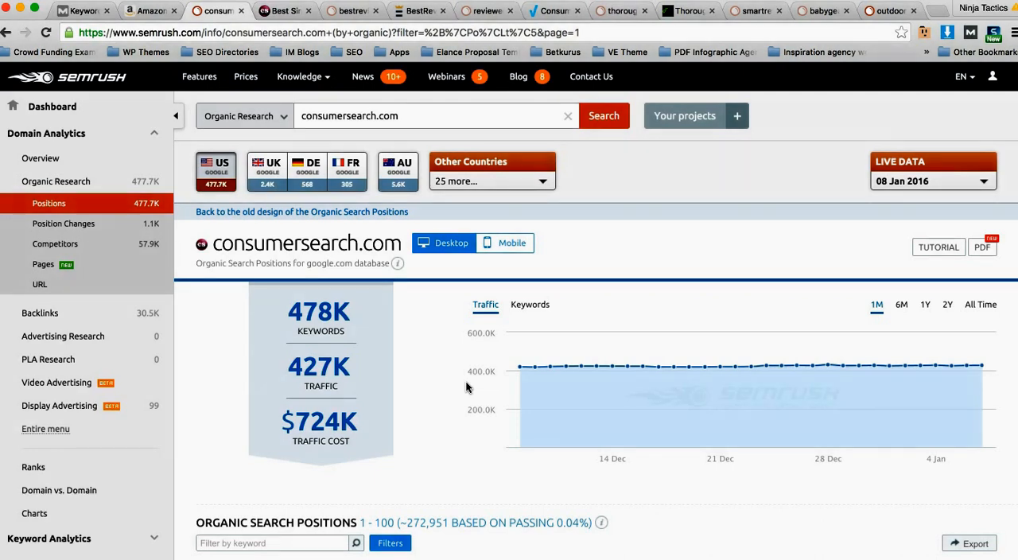
scroll(466, 388, "down", 6)
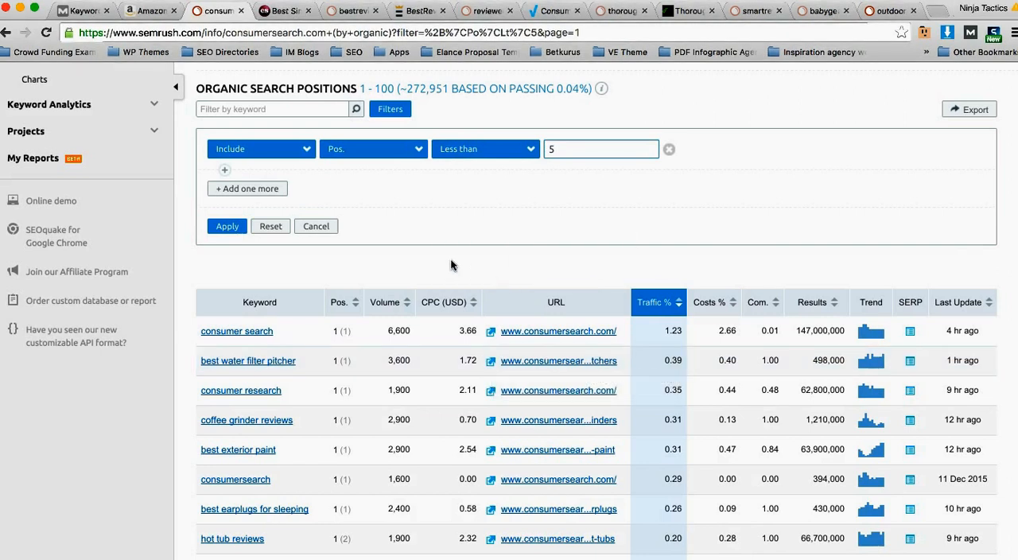
scroll(451, 264, "down", 1)
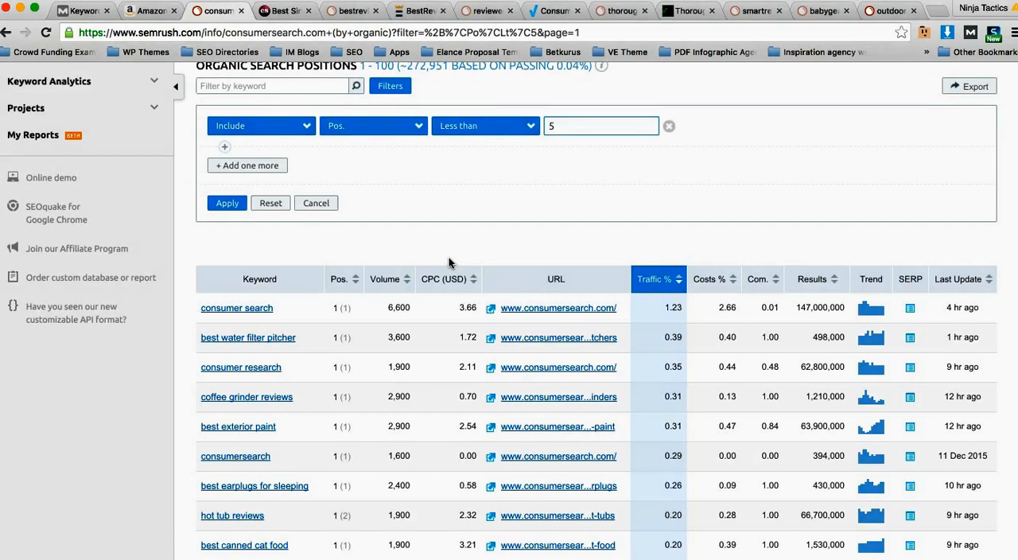
scroll(445, 259, "down", 1)
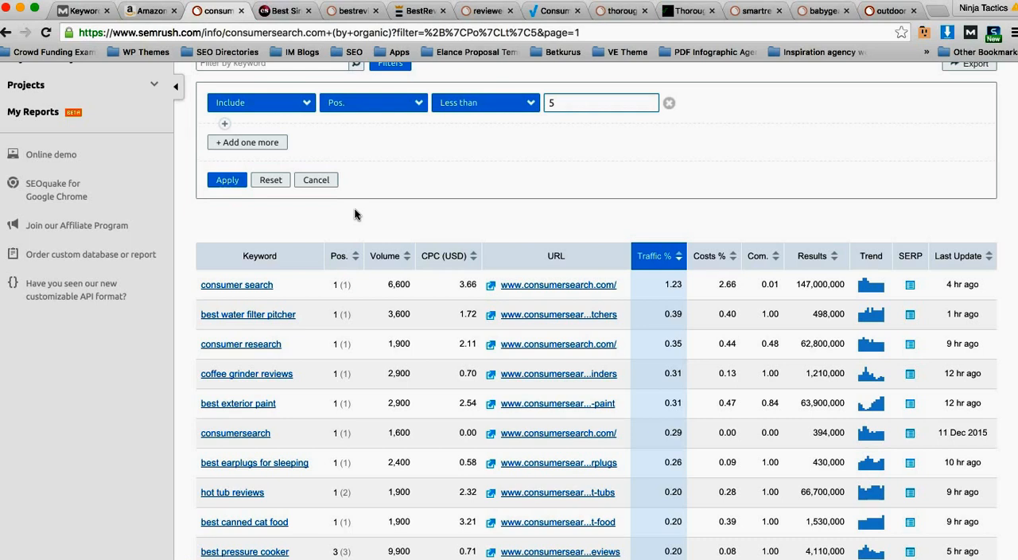
scroll(375, 206, "up", 2)
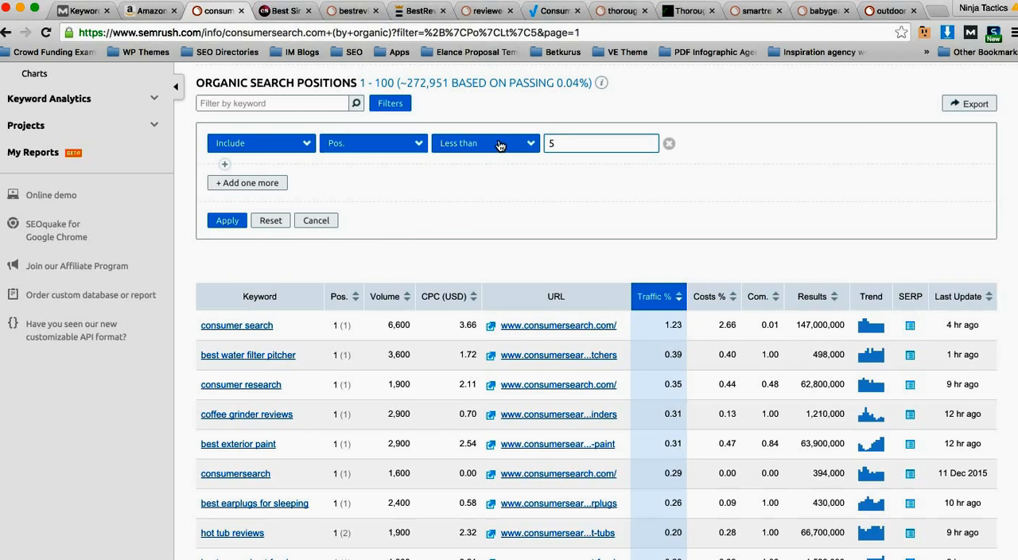
Step: Change the position condition to include keywords containing "best" and apply the filter
double_click(558, 142)
type("bwt")
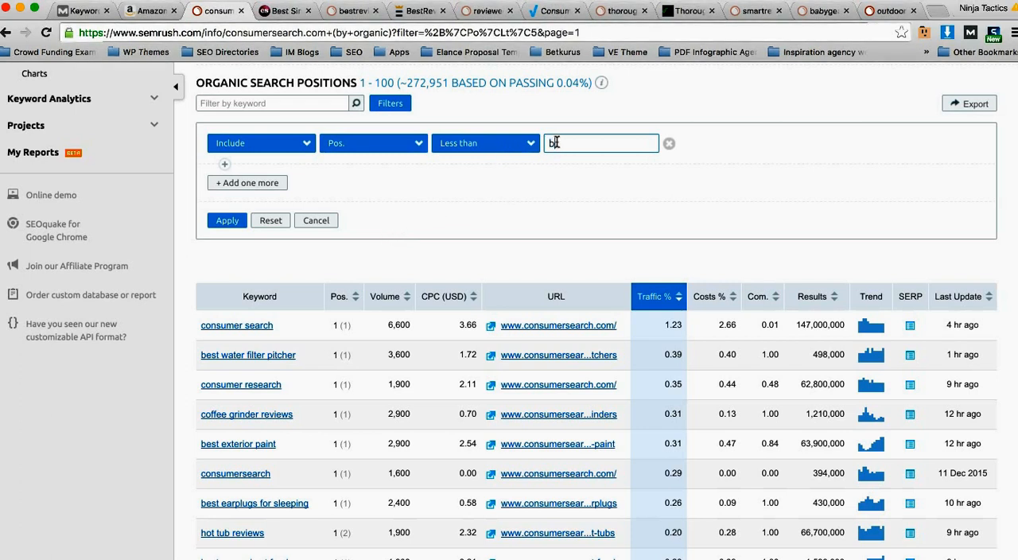
key("BackSpace")
key("BackSpace")
type("est")
left_click(344, 145)
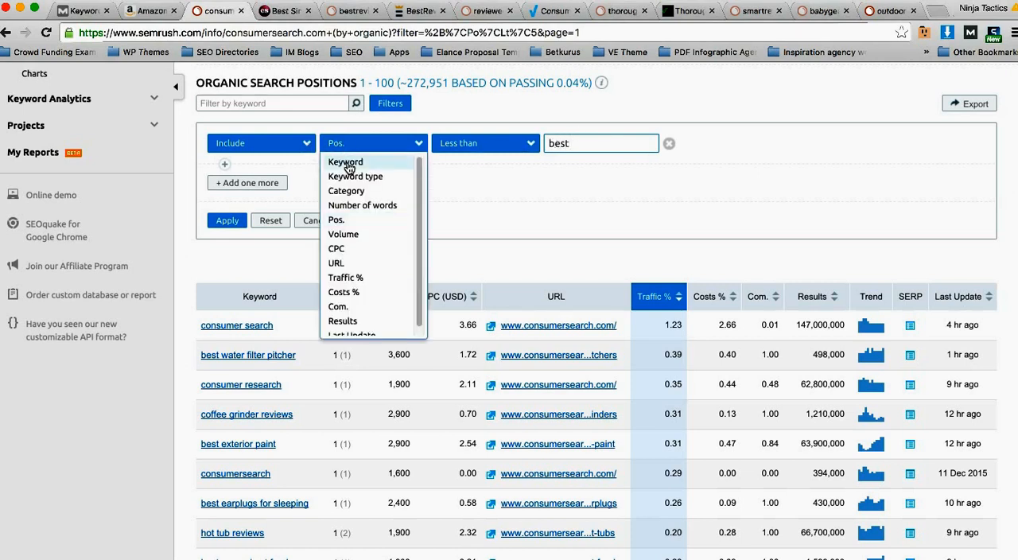
left_click(345, 161)
left_click(609, 143)
type("best")
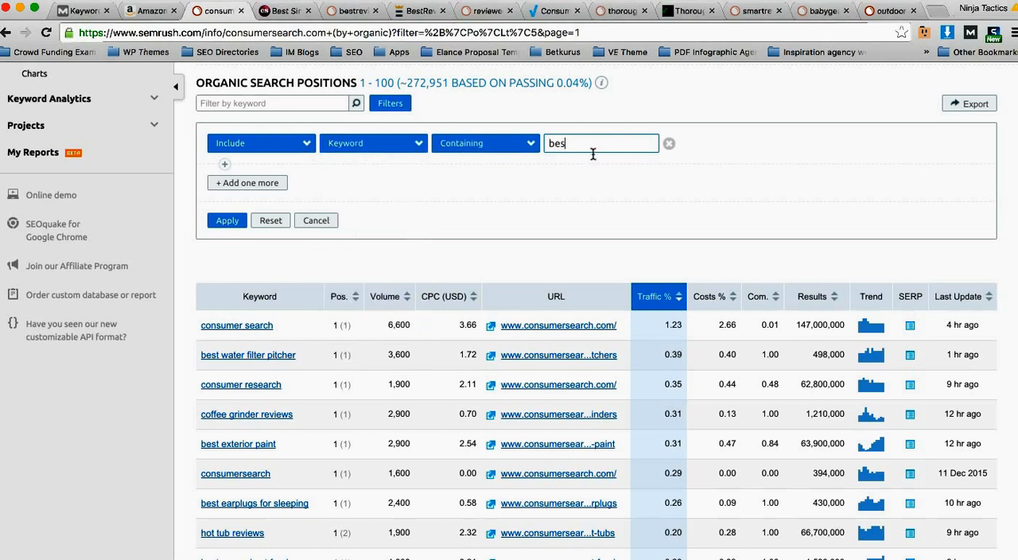
left_click(224, 227)
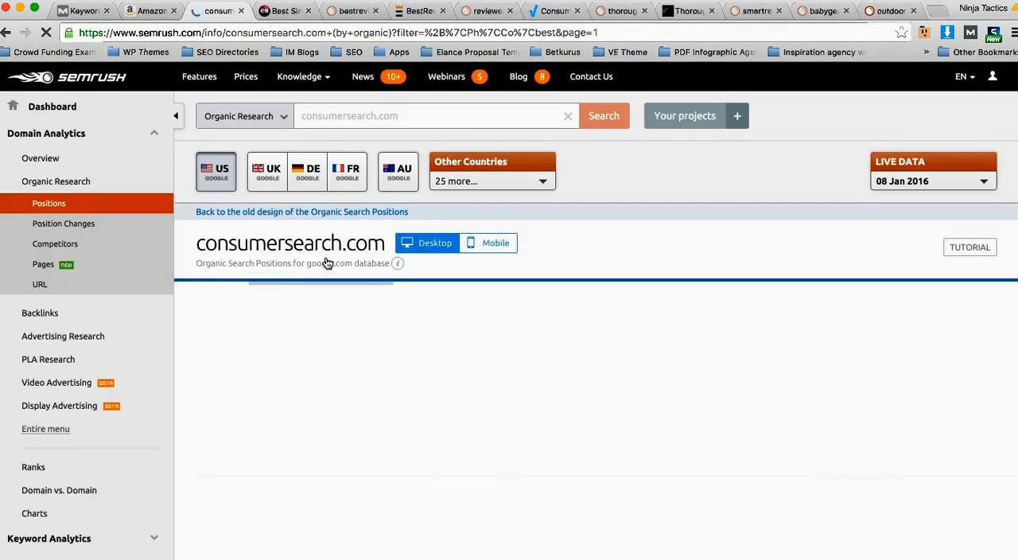
Step: Examine the keyword table and traffic overview to check whether the listed keywords match the "best" filter
scroll(434, 302, "down", 2)
scroll(429, 299, "down", 5)
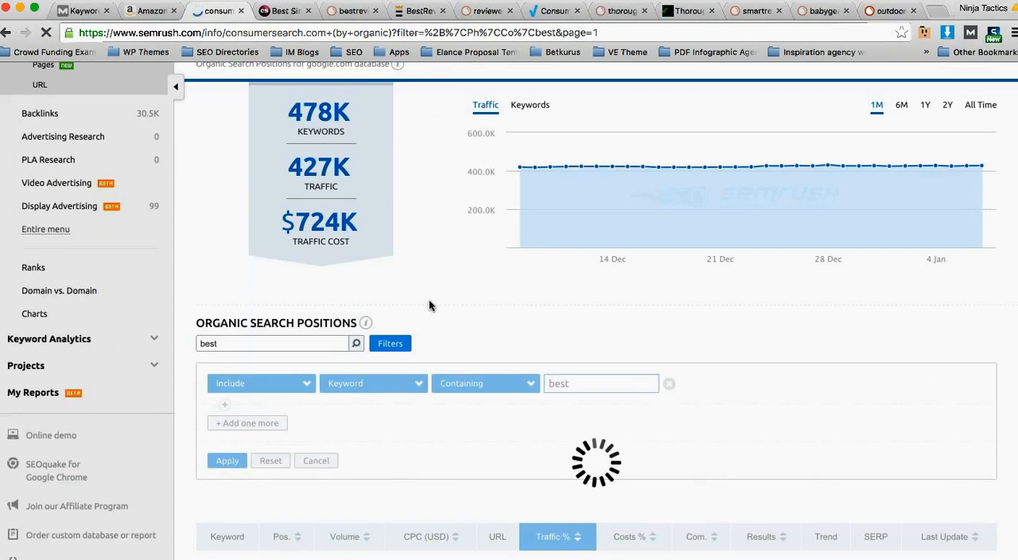
scroll(428, 298, "down", 2)
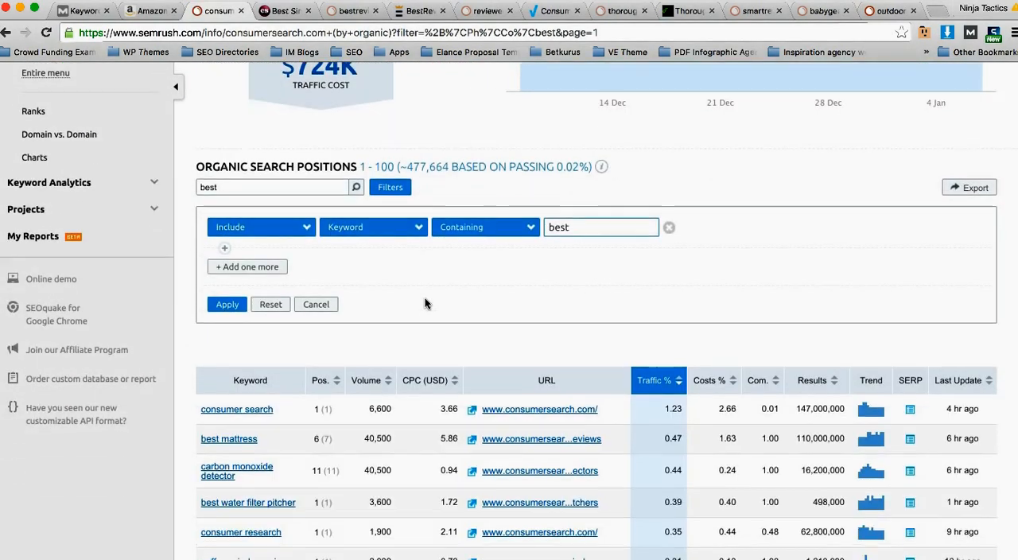
scroll(262, 413, "down", 1)
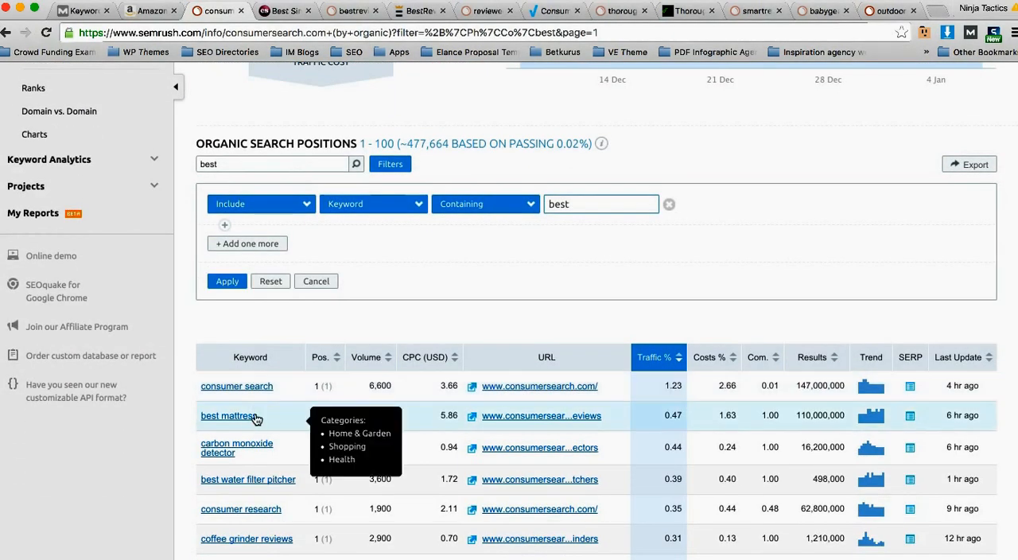
scroll(338, 408, "down", 2)
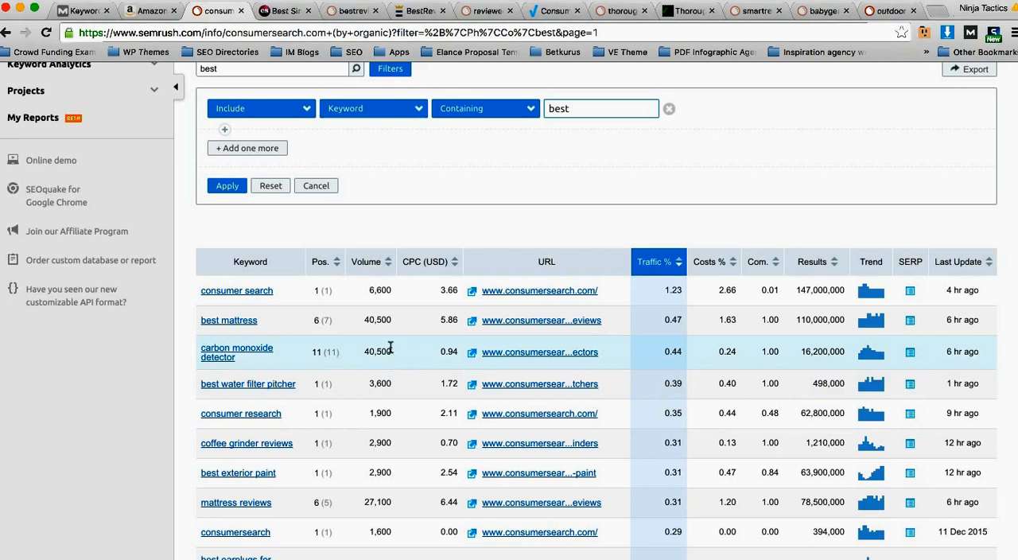
scroll(391, 354, "down", 1)
scroll(391, 348, "down", 1)
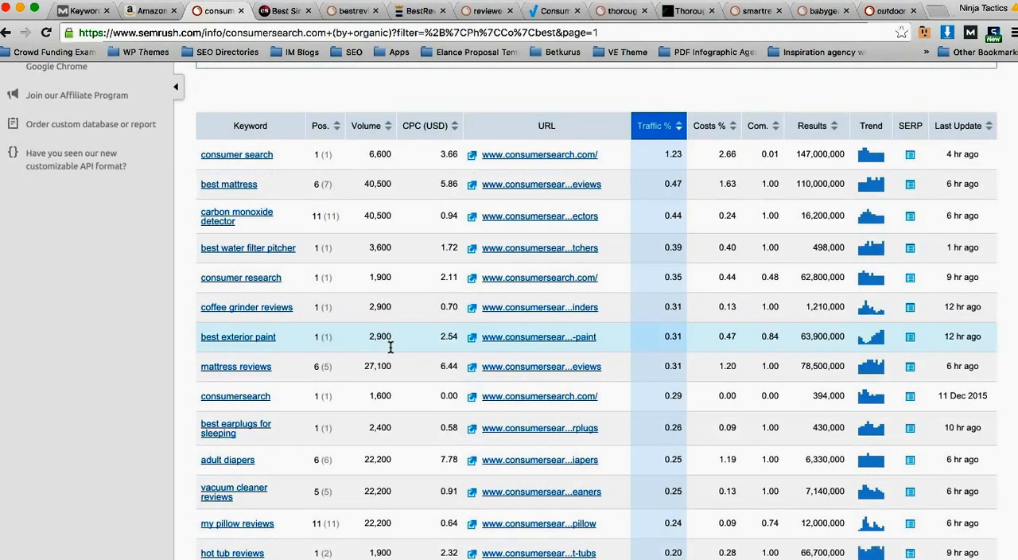
scroll(385, 350, "up", 6)
scroll(389, 354, "down", 2)
scroll(387, 352, "up", 5)
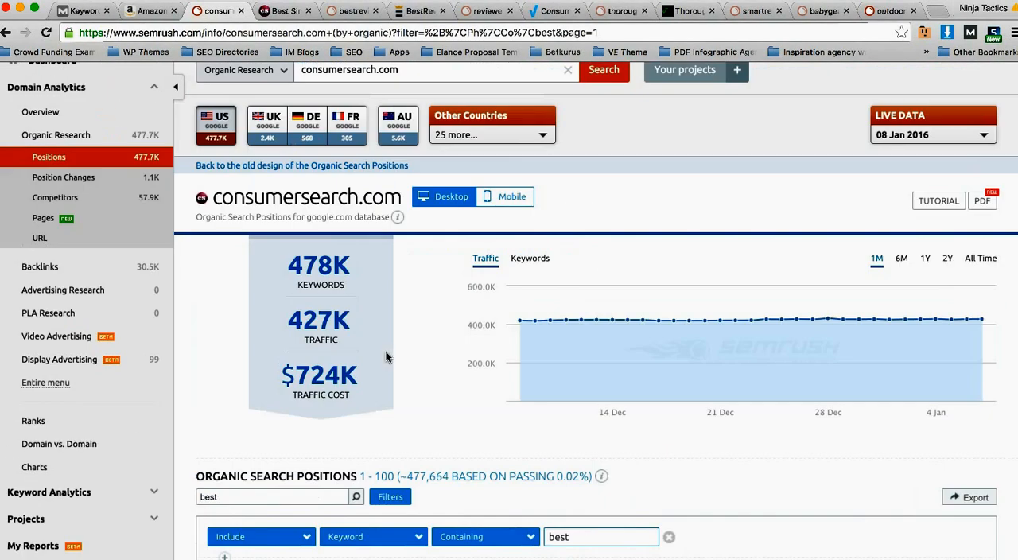
scroll(324, 264, "up", 1)
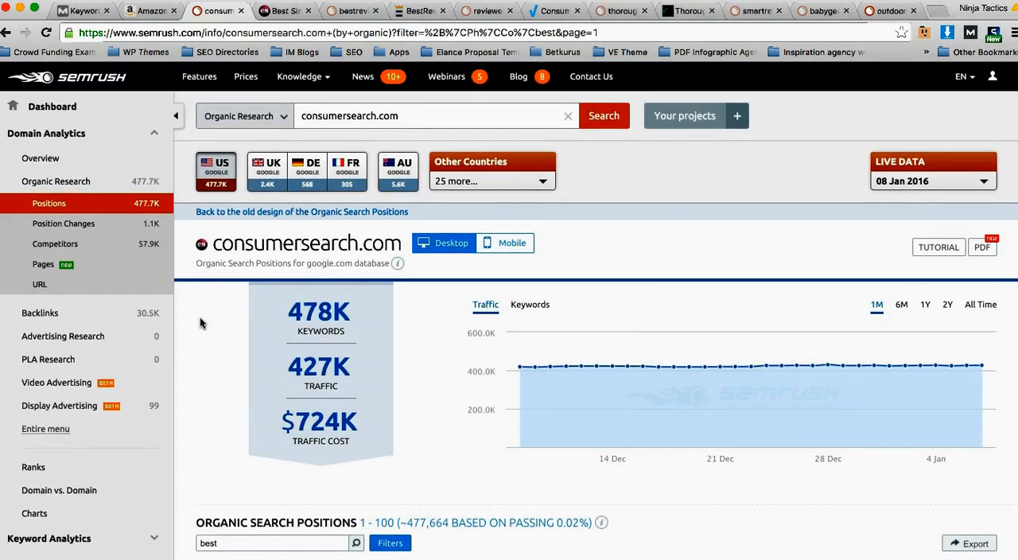
scroll(199, 317, "down", 7)
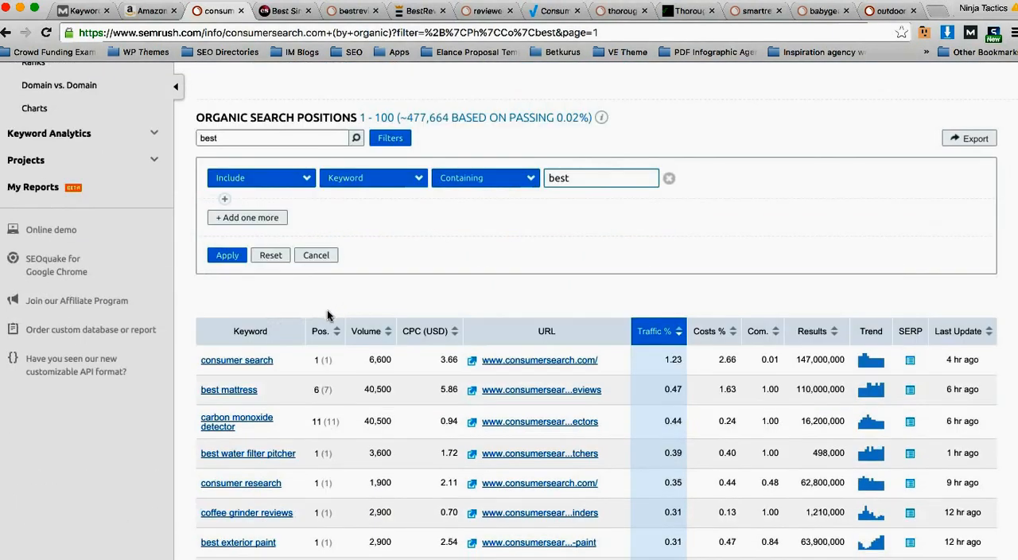
Step: Check the keyword condition's match options, keep it as containing "best", and reapply the filter
left_click(499, 181)
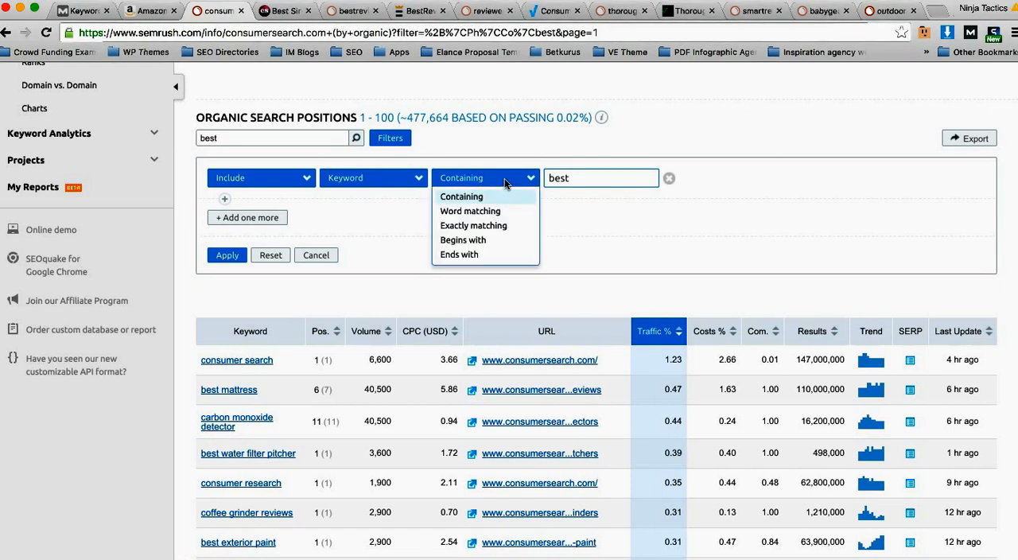
left_click(505, 184)
left_click(579, 178)
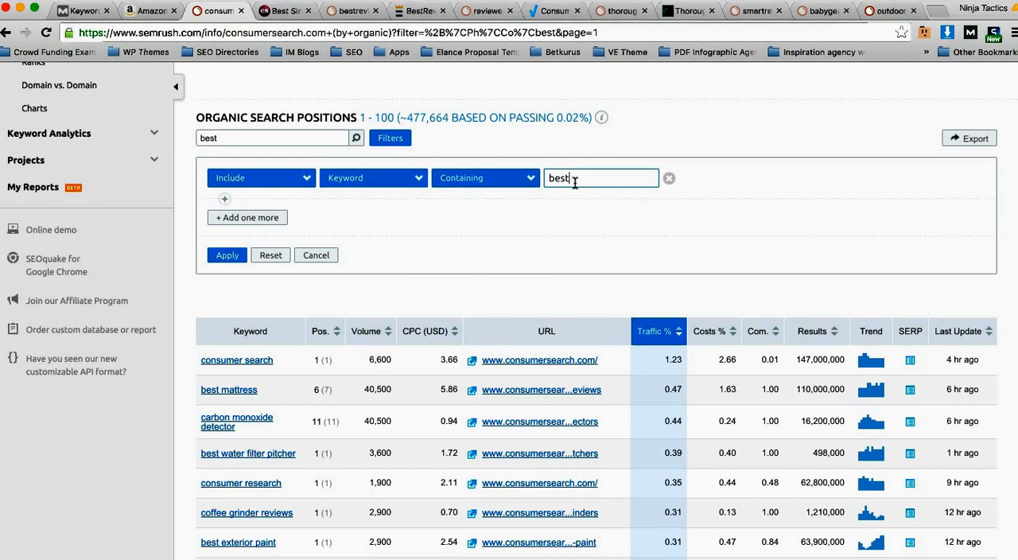
left_click(227, 256)
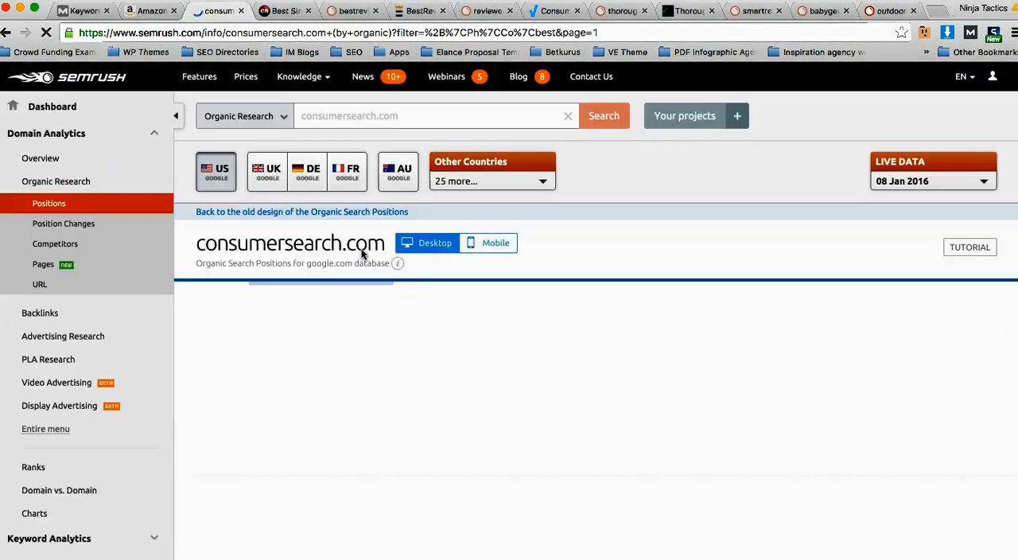
scroll(366, 302, "down", 4)
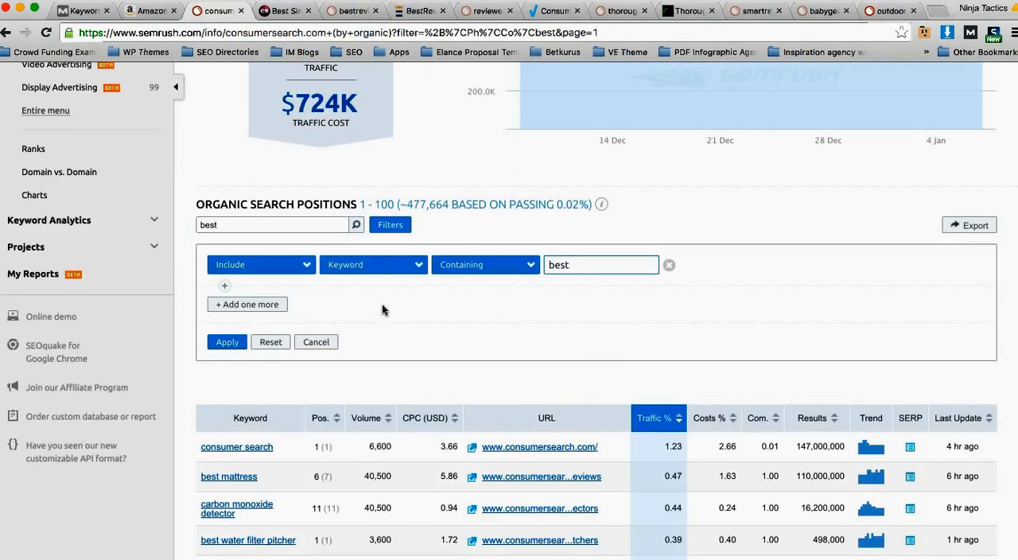
scroll(406, 332, "down", 1)
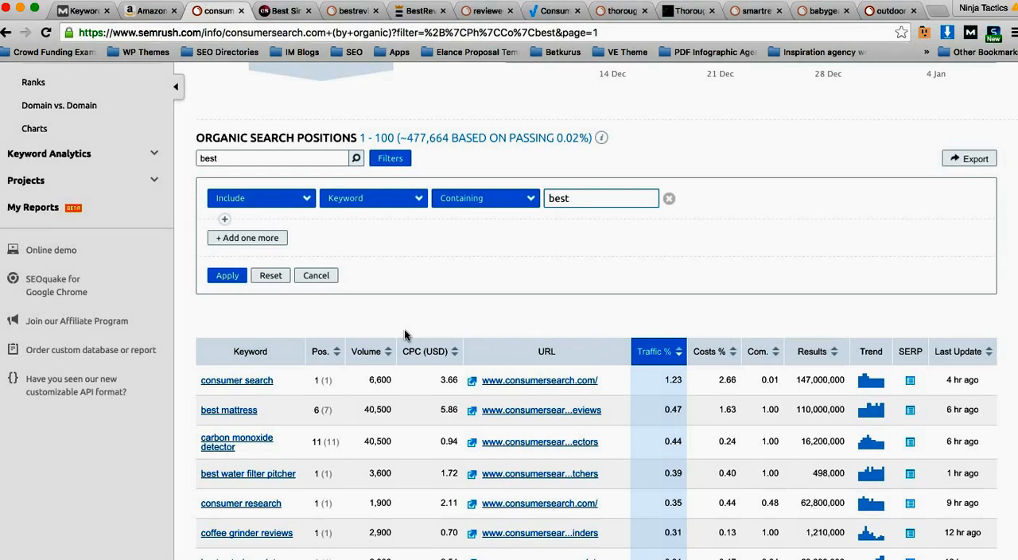
Step: Change the keyword condition to include number of words greater than 4 and apply the filter
left_click(391, 201)
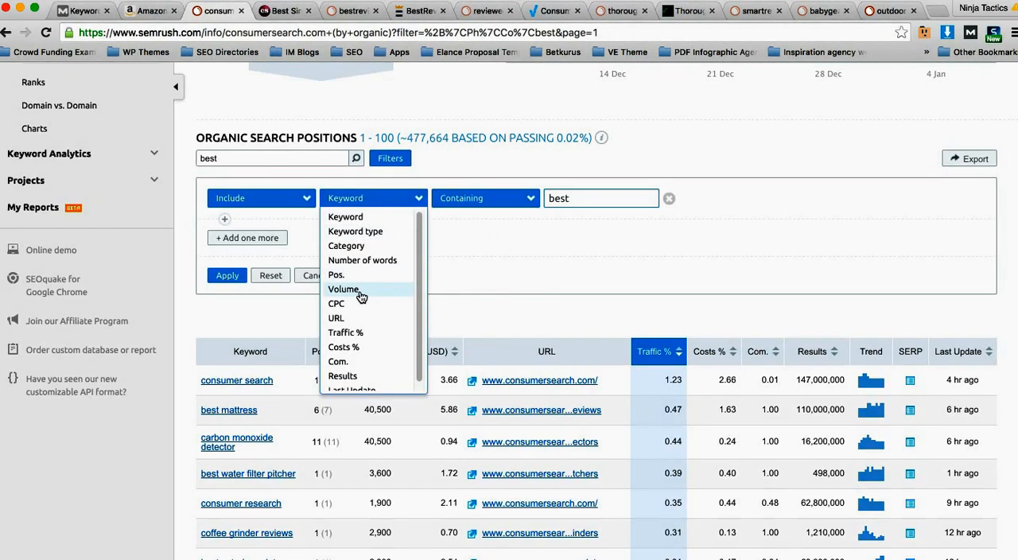
left_click(357, 260)
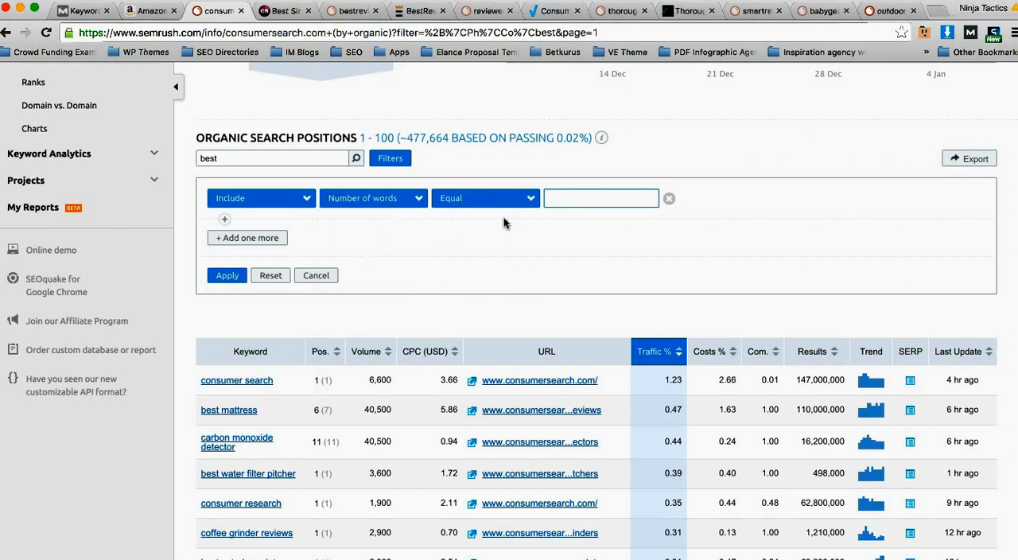
left_click(515, 200)
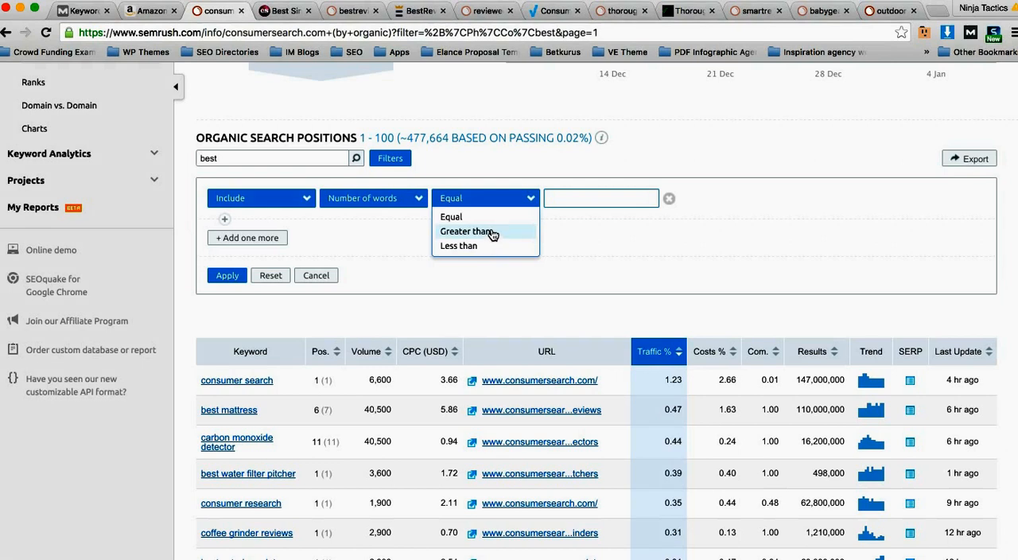
left_click(491, 232)
left_click(569, 201)
type("4")
left_click(227, 276)
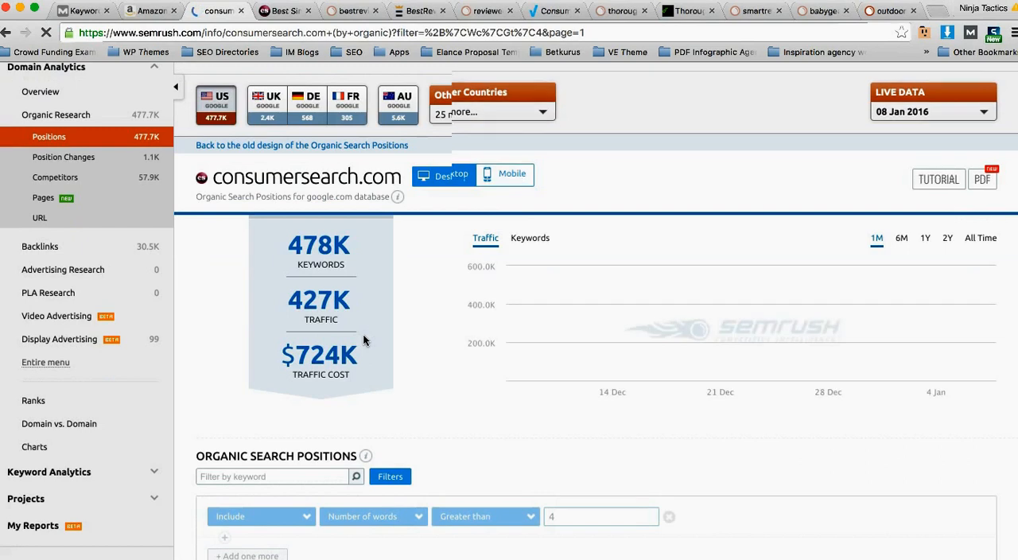
scroll(363, 341, "down", 3)
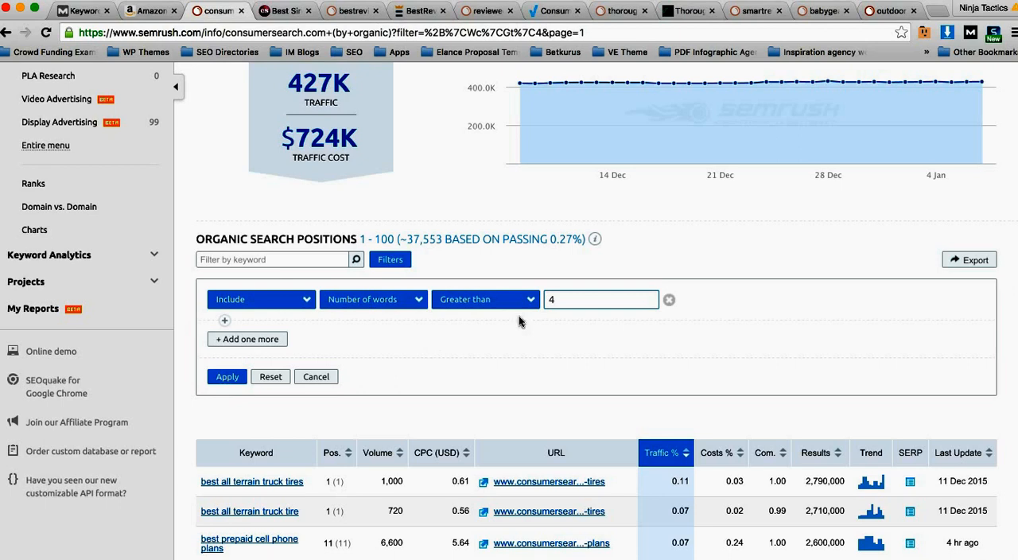
Step: Set the number-of-words condition to greater than 5 and reapply the filter
double_click(562, 299)
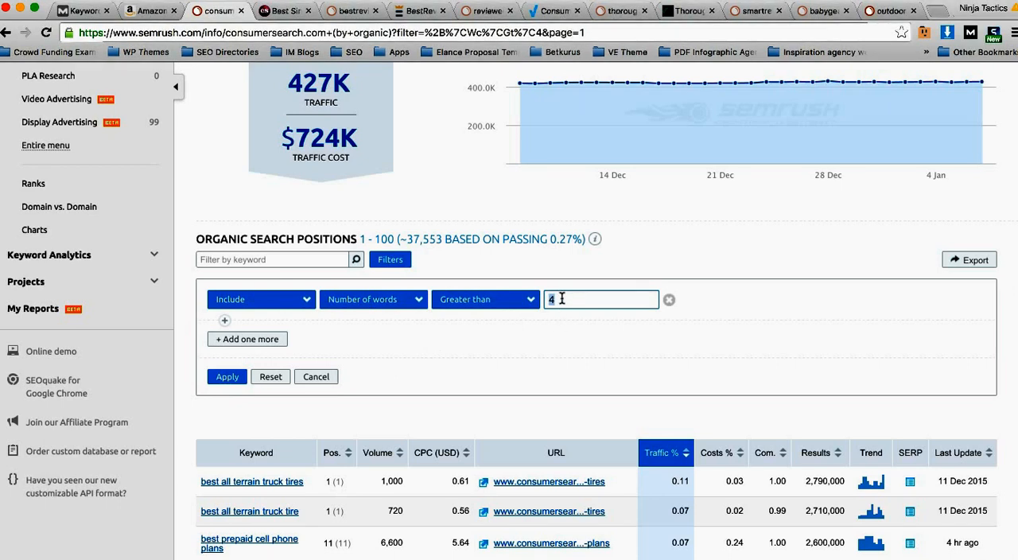
type("5")
left_click_drag(442, 238, 406, 239)
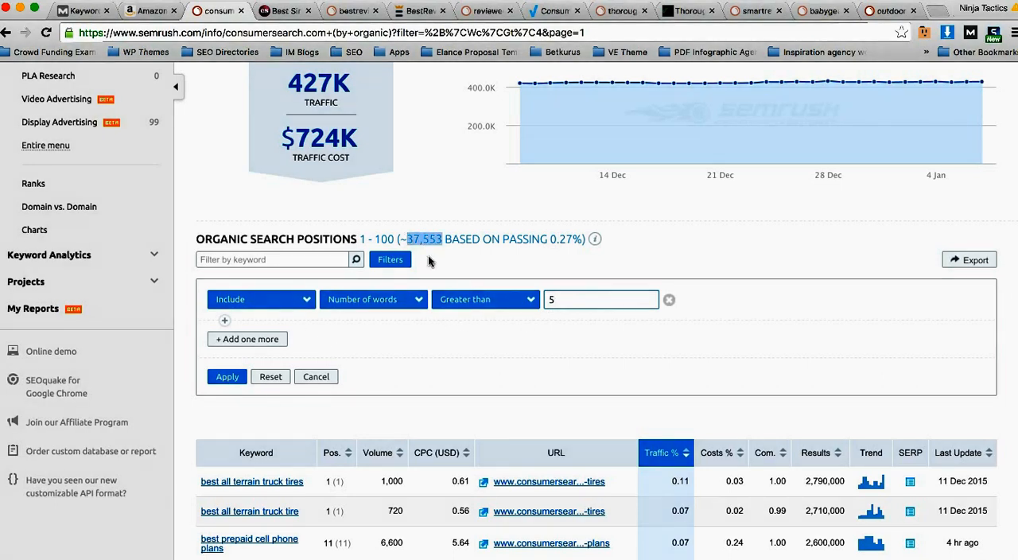
left_click(225, 378)
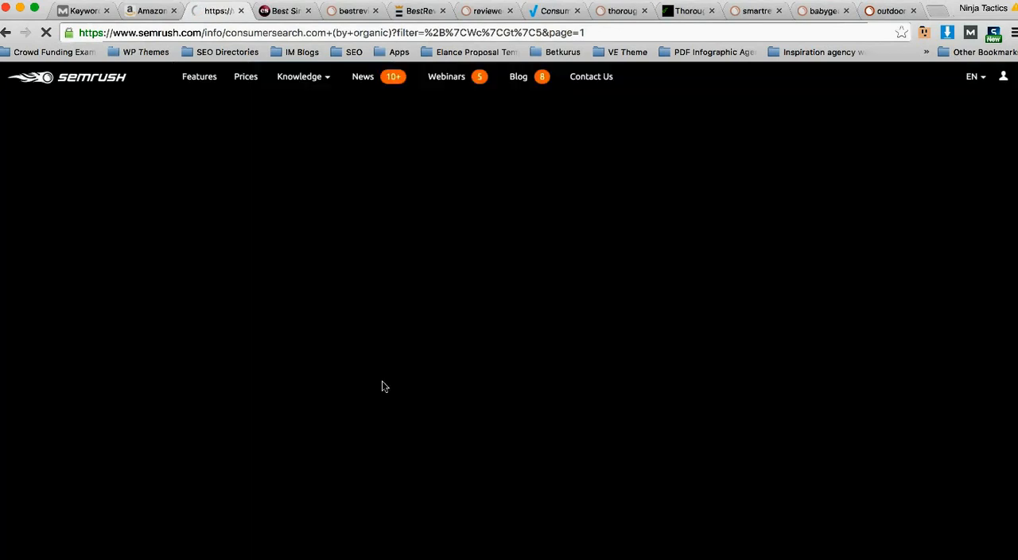
scroll(434, 380, "down", 5)
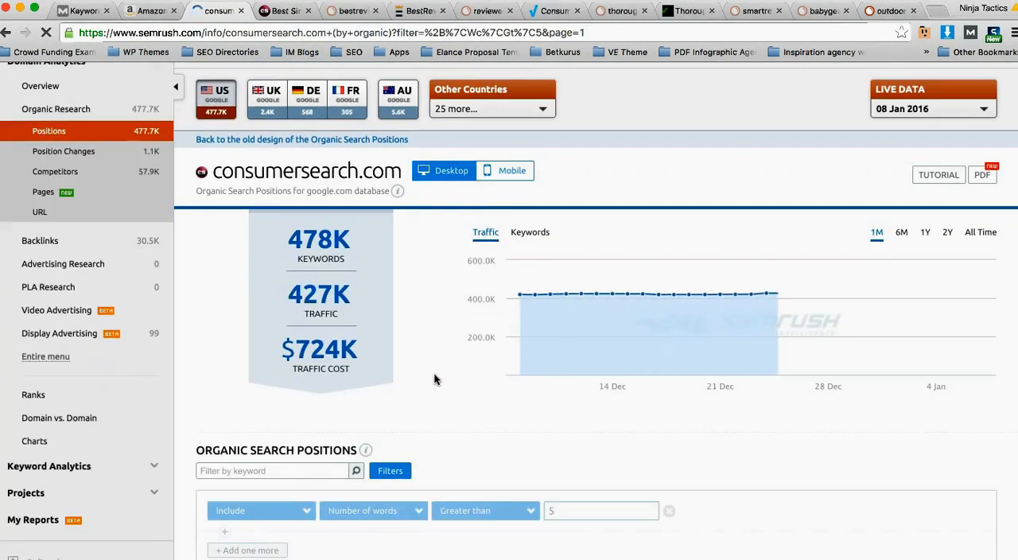
scroll(449, 406, "down", 3)
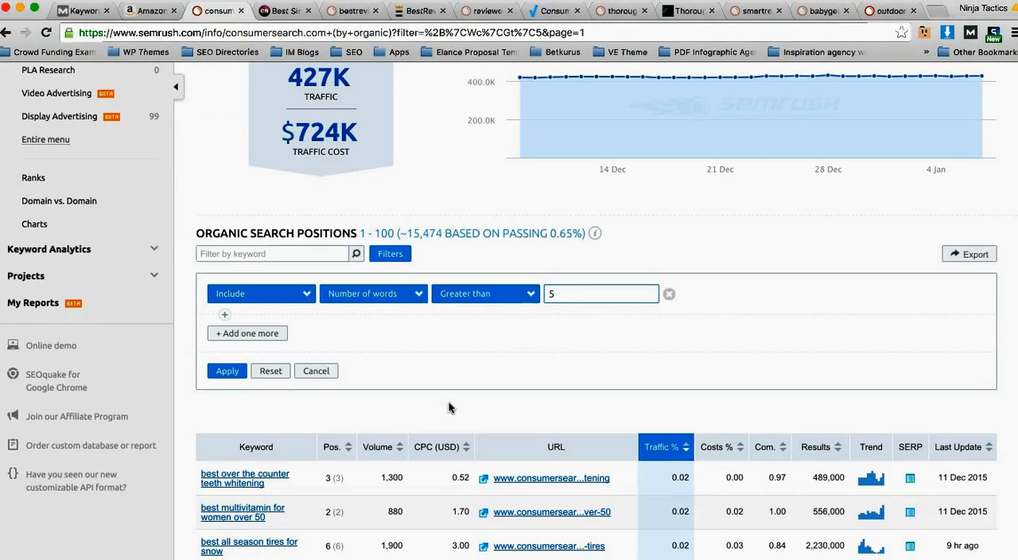
Step: Set the number-of-words condition to greater than 6 and reapply the filter
double_click(579, 293)
type("6")
left_click(228, 371)
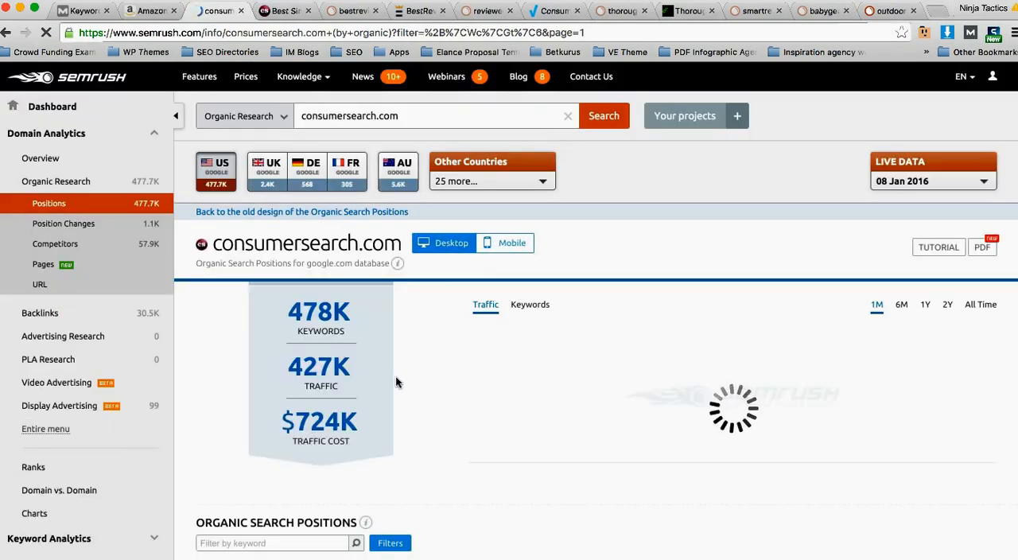
scroll(412, 376, "down", 2)
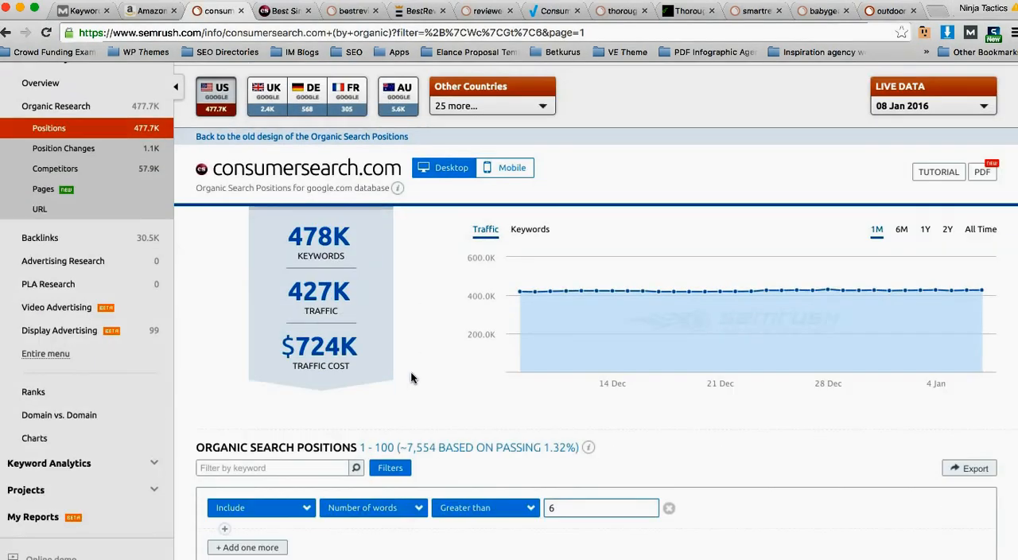
scroll(410, 377, "down", 2)
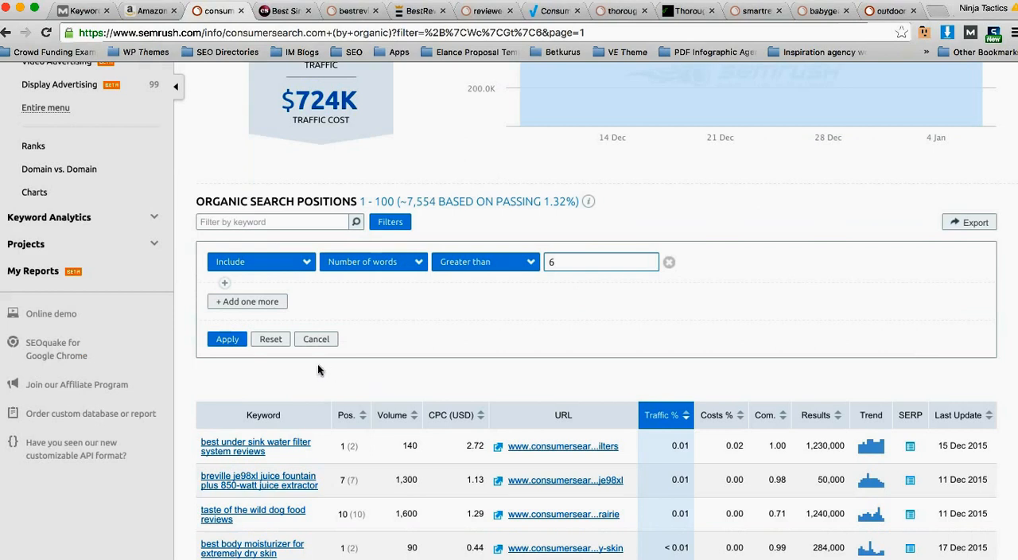
Step: Export the filtered organic search positions as a CSV file
left_click(966, 223)
left_click(540, 247)
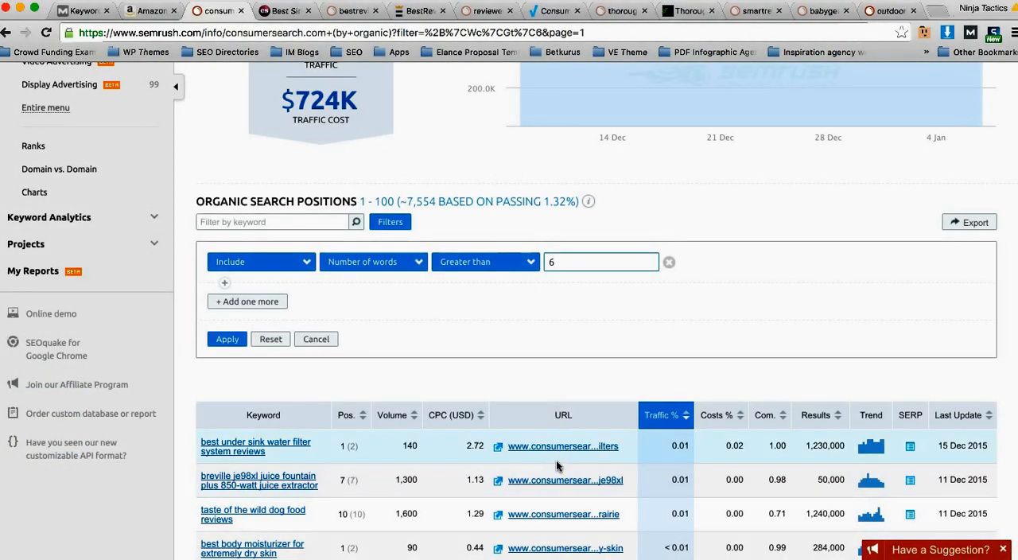
scroll(464, 434, "down", 1)
scroll(463, 435, "down", 3)
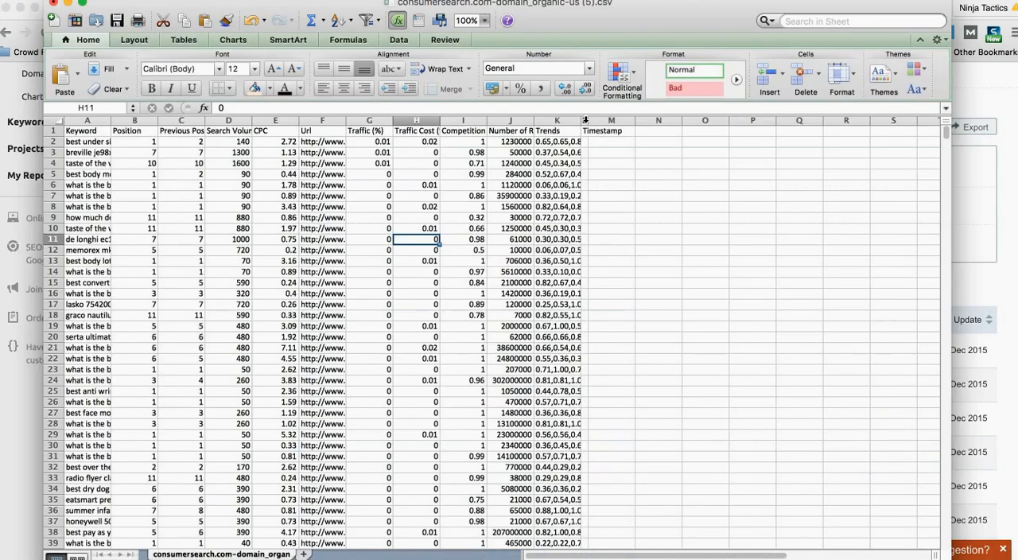
Step: In the exported CSV in Excel, delete the columns from Traffic (%) through Timestamp
left_click_drag(588, 120, 387, 120)
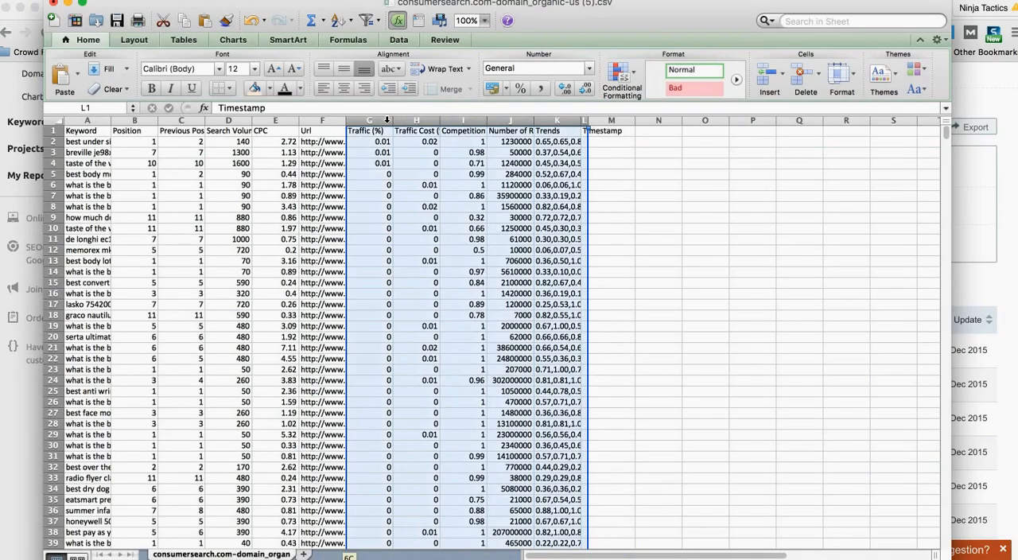
right_click(414, 165)
left_click(443, 253)
left_click(311, 218)
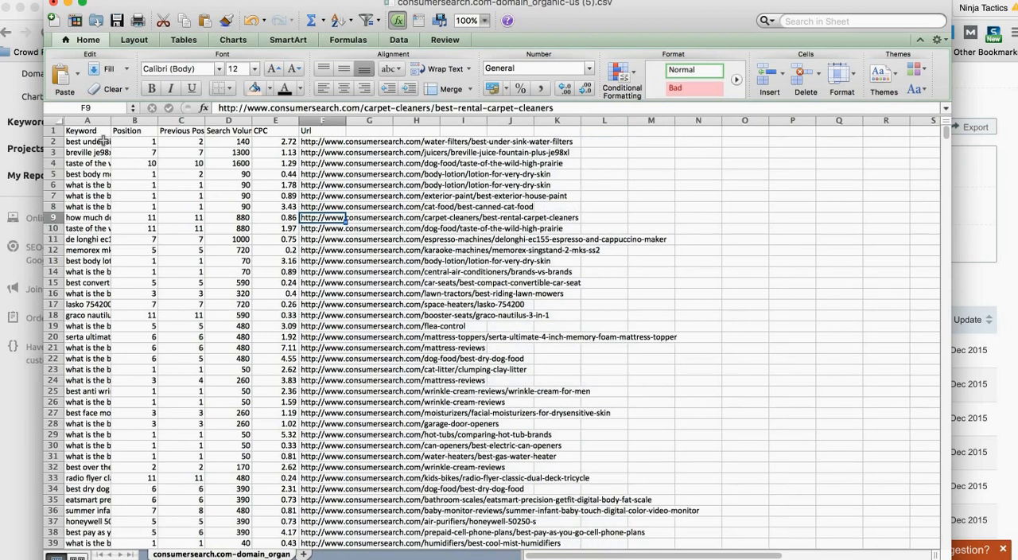
Step: Autofit the Keyword, Position, Previous Position and Search Volume columns to their contents
left_click_drag(89, 120, 238, 120)
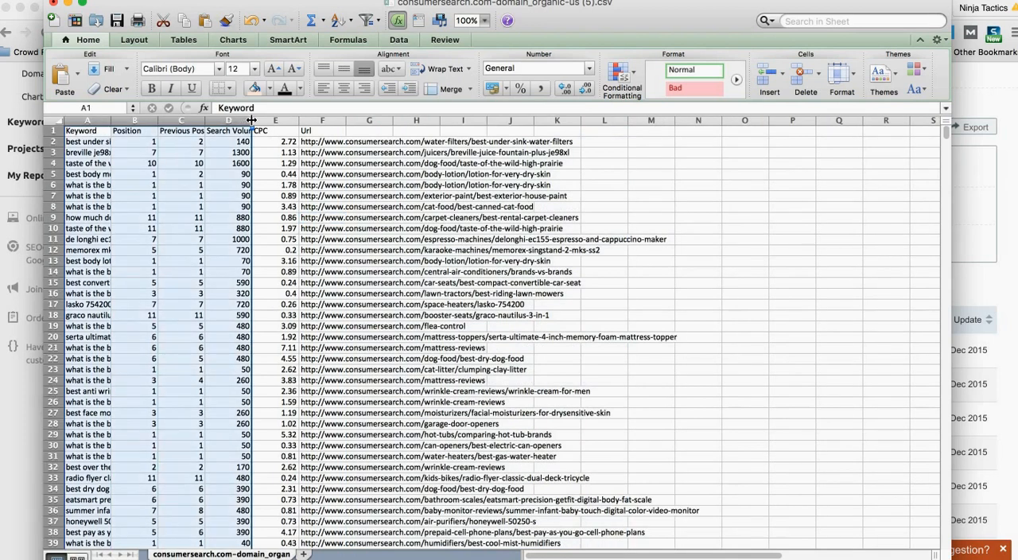
double_click(251, 120)
left_click(301, 198)
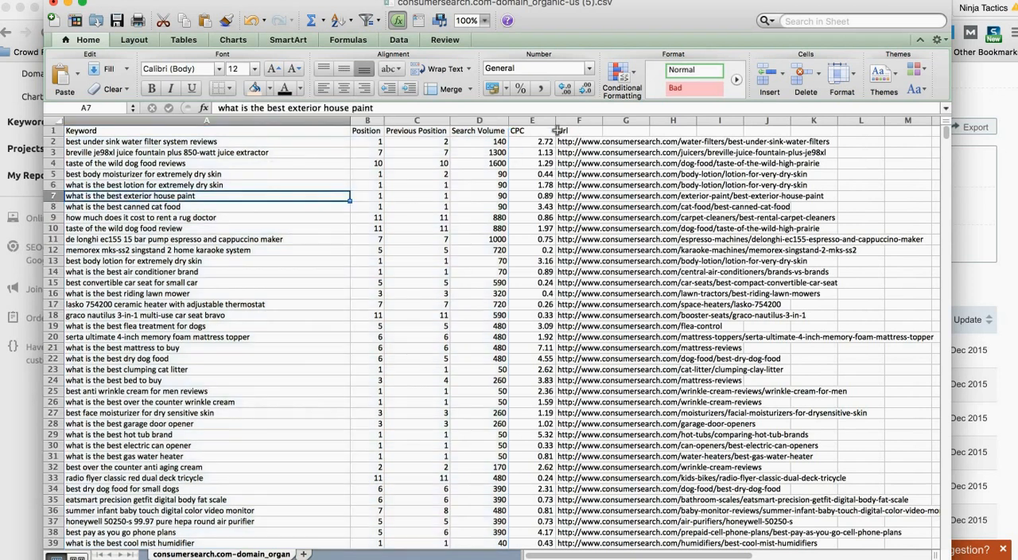
Step: Delete the Url, CPC and Previous Position columns from the sheet
left_click(578, 120)
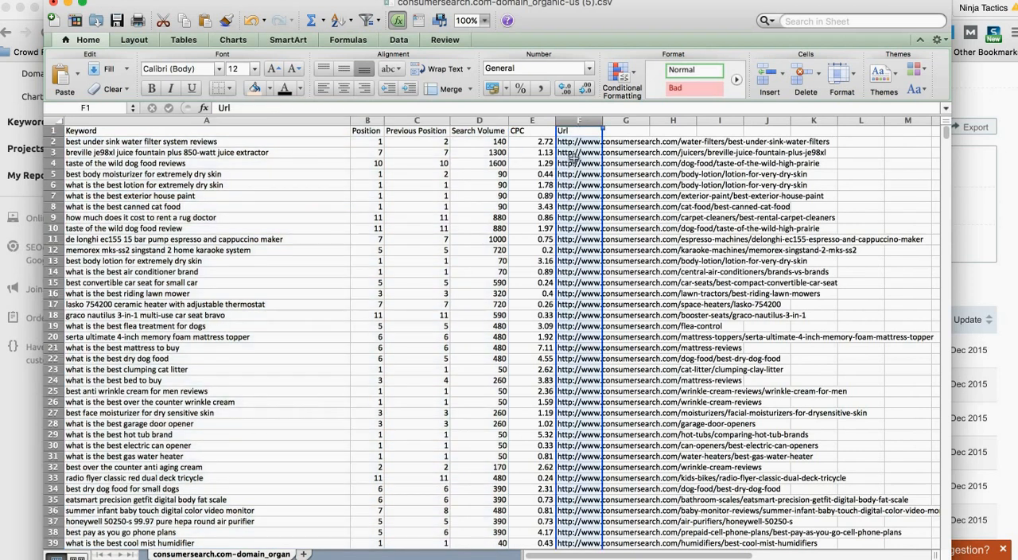
right_click(572, 157)
left_click(602, 241)
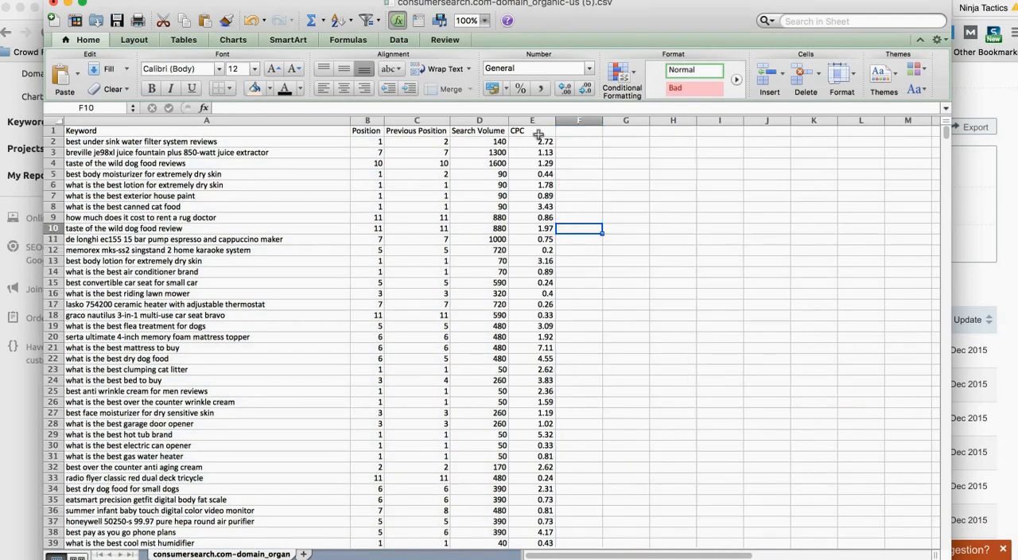
left_click(532, 122)
right_click(531, 122)
left_click(560, 206)
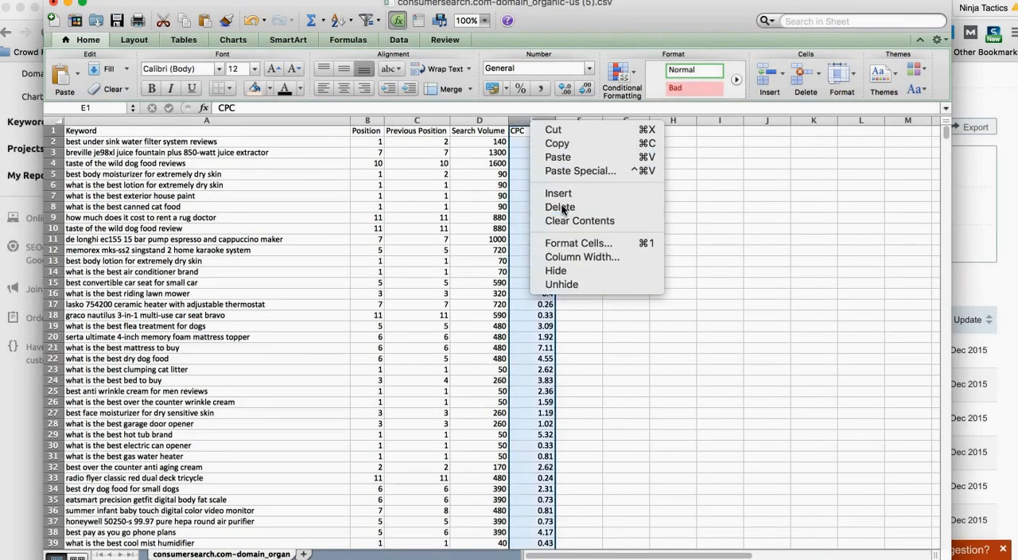
left_click(425, 211)
left_click(417, 121)
right_click(427, 174)
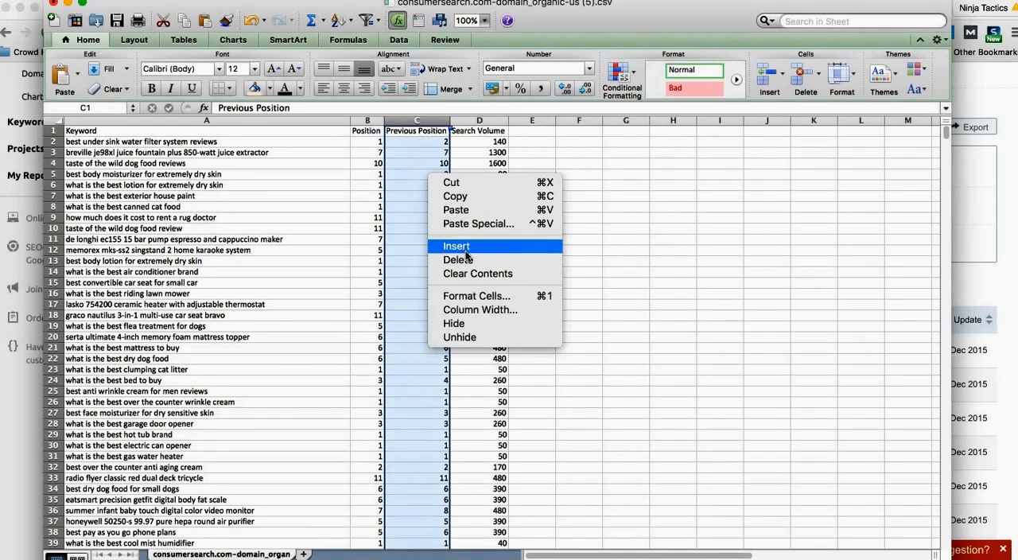
left_click(457, 259)
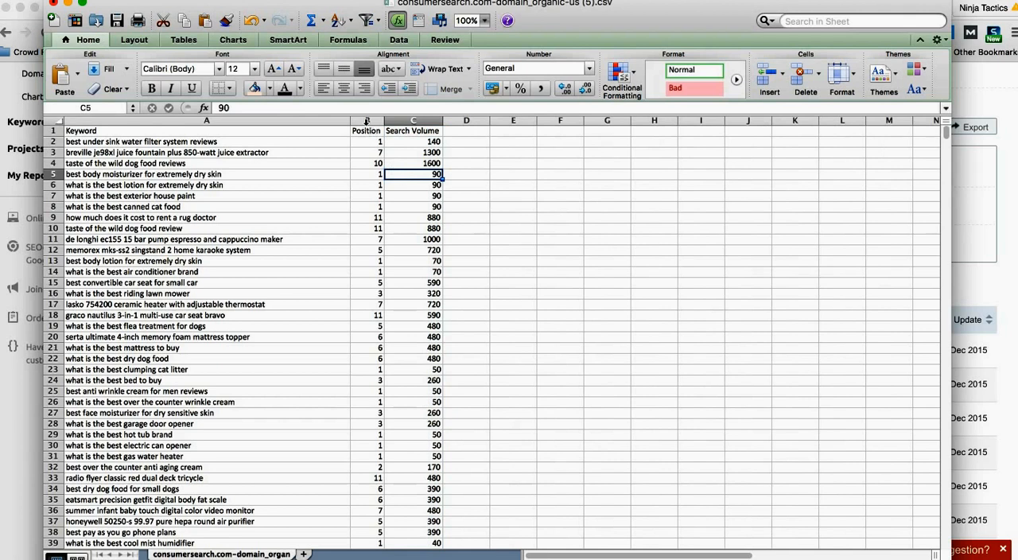
Step: Add filters to the Keyword, Position and Search Volume headers and autofit the three columns
left_click(367, 121)
left_click_drag(414, 130, 208, 132)
left_click(367, 20)
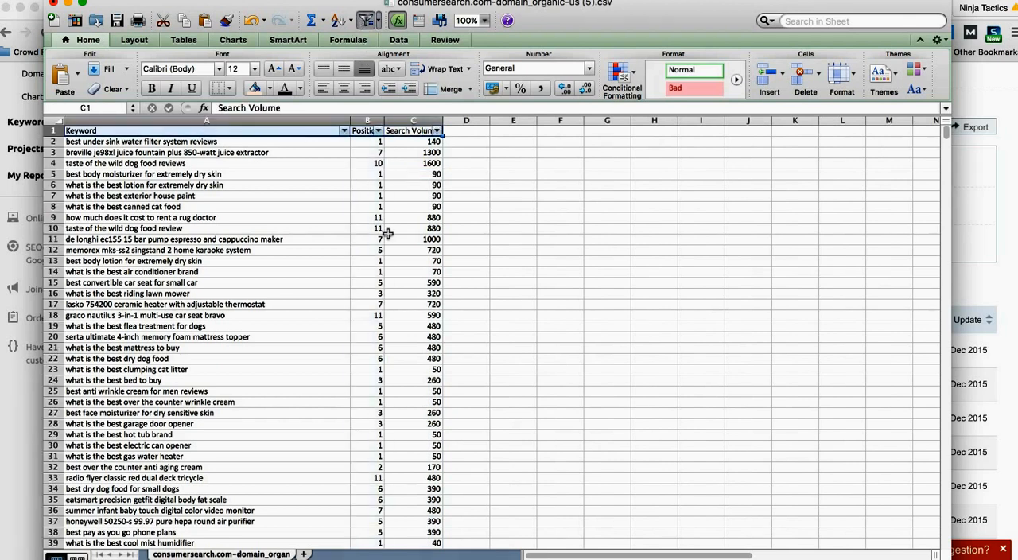
left_click(389, 236)
left_click_drag(303, 121, 427, 121)
double_click(443, 121)
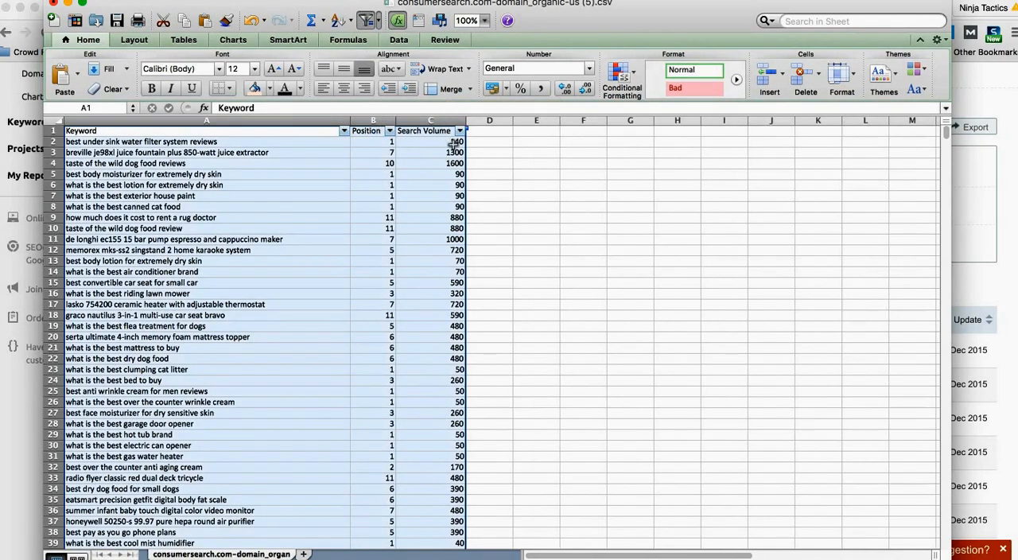
left_click(478, 184)
Step: Filter the Keyword column to show only keywords containing "best"
left_click(389, 131)
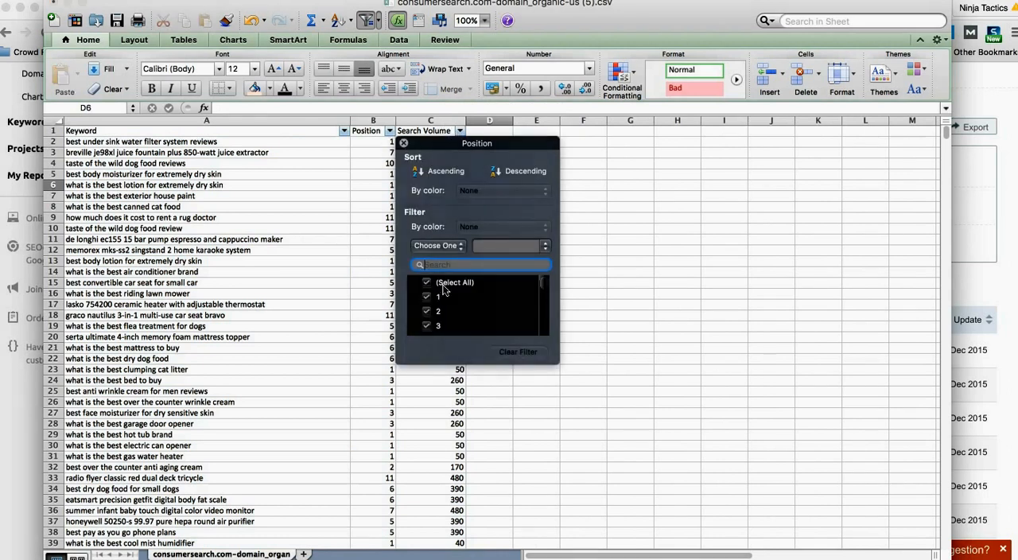
left_click(327, 227)
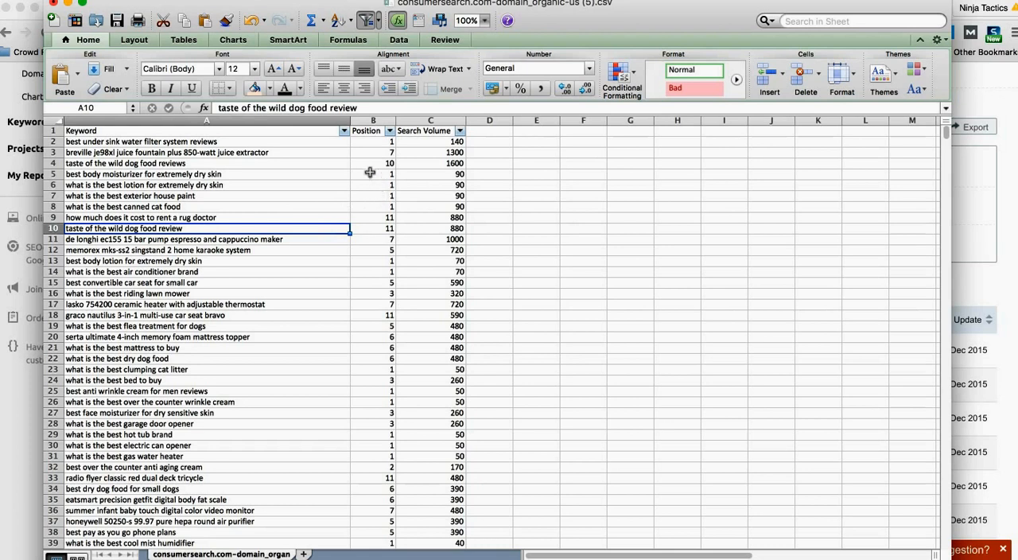
left_click(344, 131)
type("best")
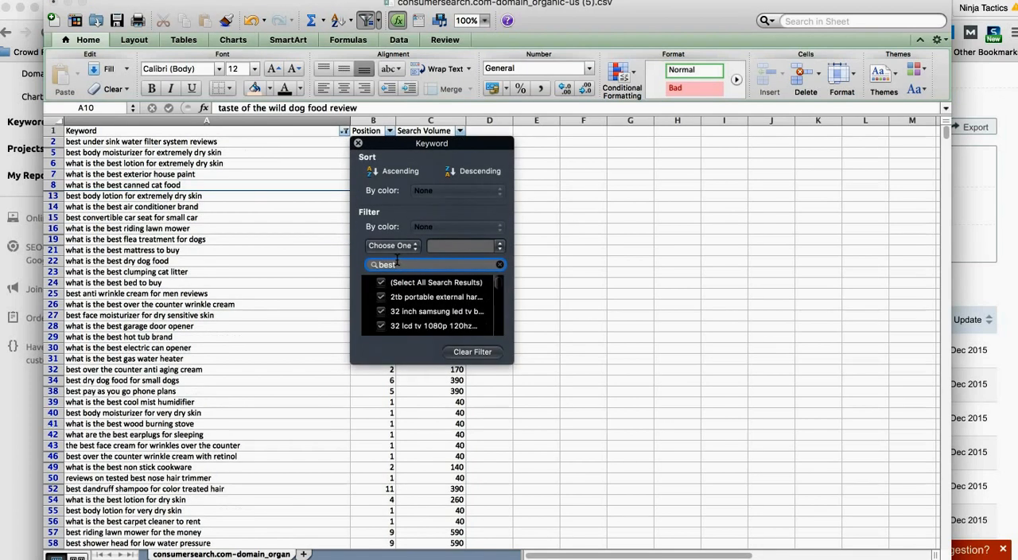
left_click(310, 253)
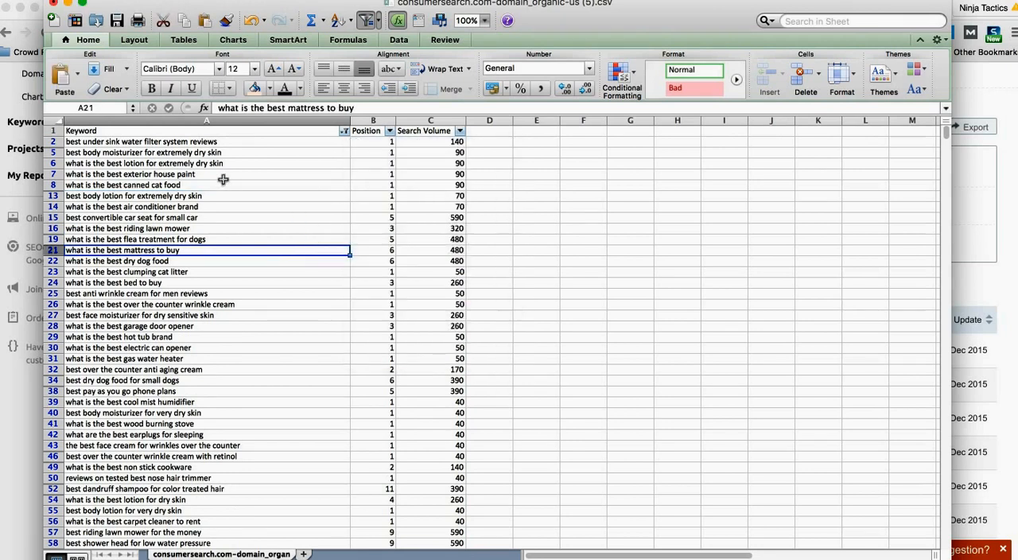
Step: Count the filtered keywords by selecting the whole list and switching the selection summary to Count, and return to the list's start
left_click(247, 141)
key("ctrl+shift+Down")
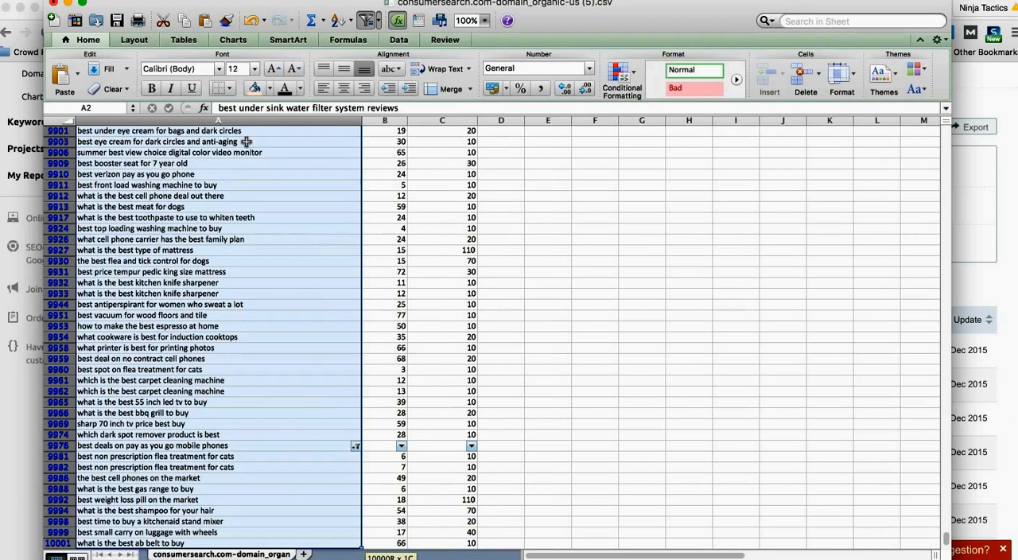
left_click(588, 554)
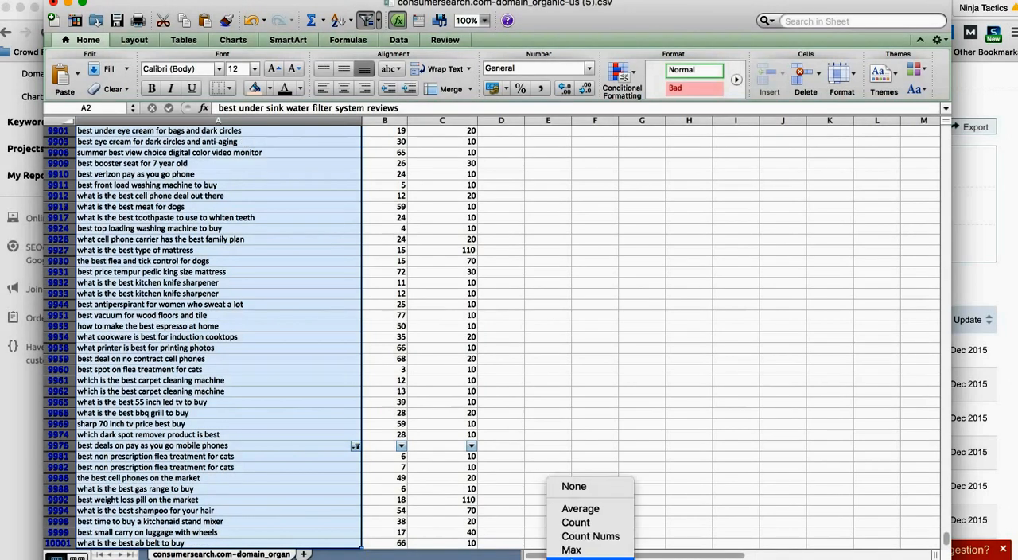
left_click(576, 522)
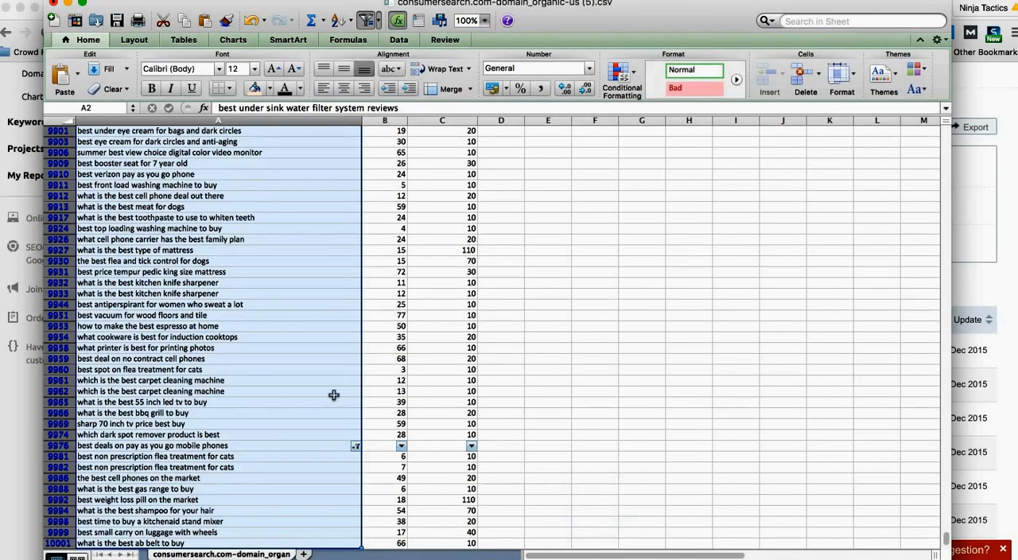
left_click(321, 364)
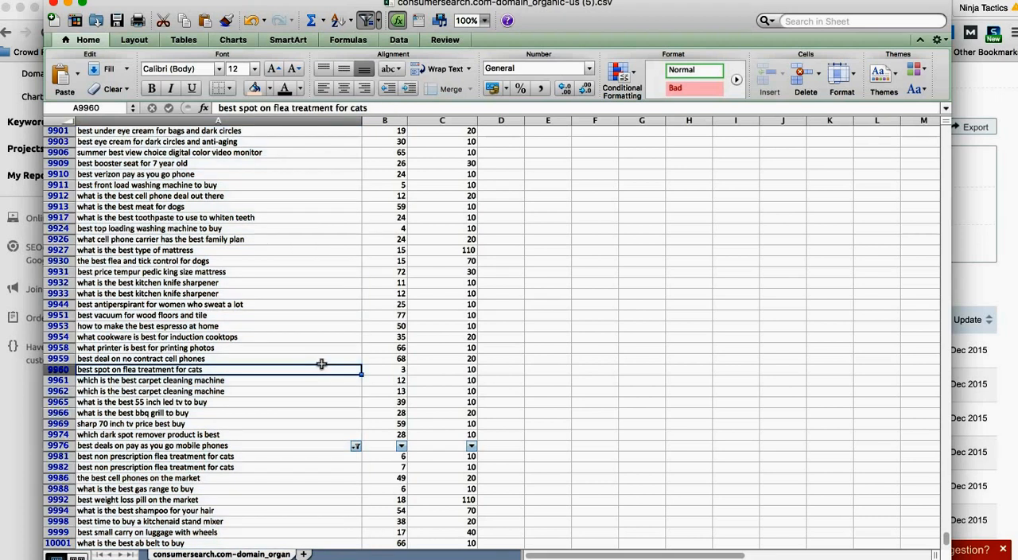
key("ctrl+shift+Up")
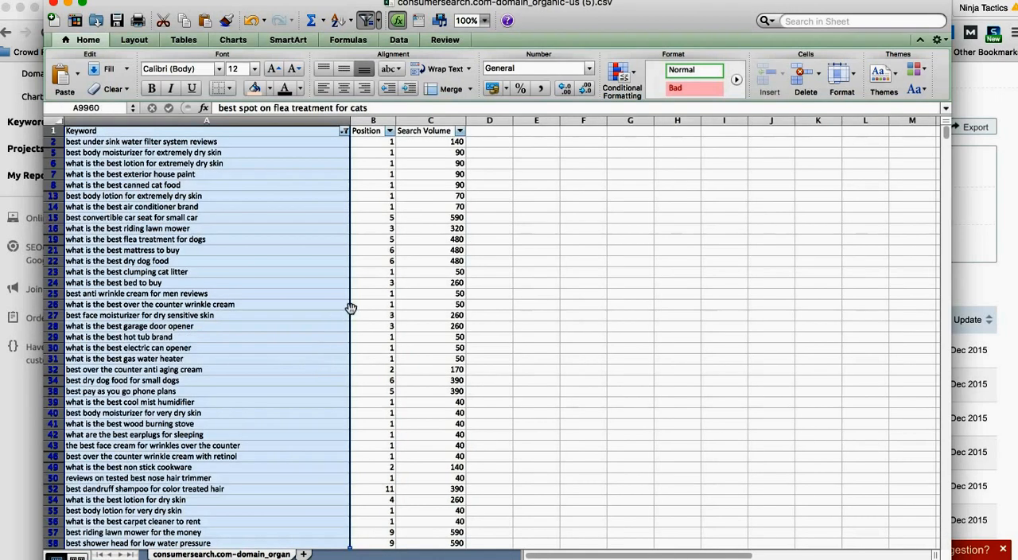
Step: Rename the sheet as "Queries with 6+ keywords" and select the Keyword header cell
left_click(407, 270)
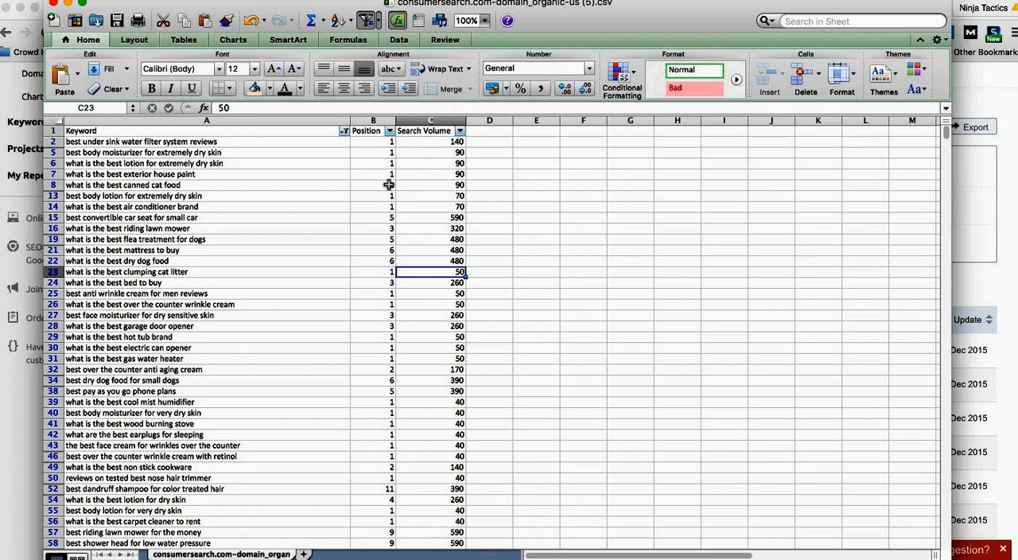
left_click(275, 190)
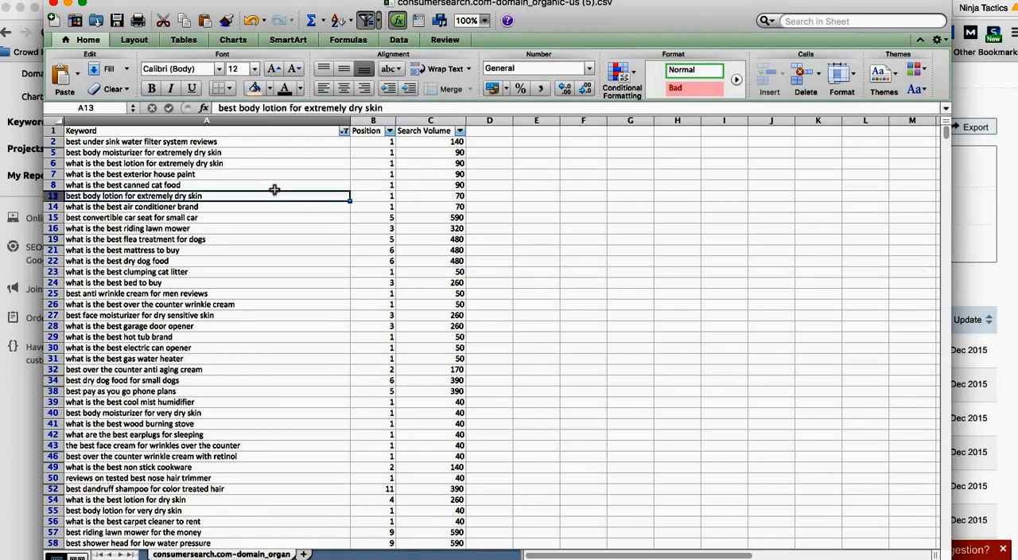
left_click(286, 131)
double_click(220, 555)
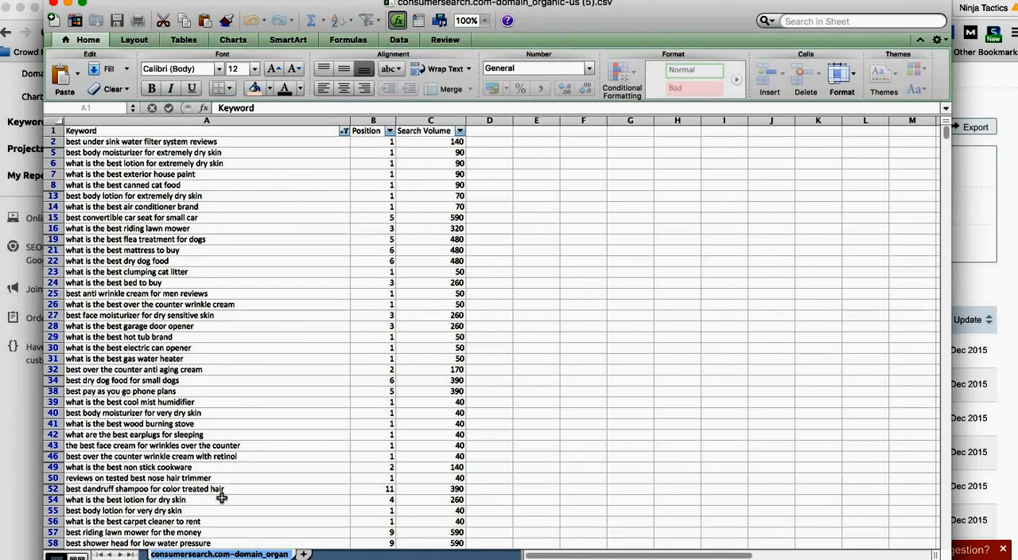
type("Queries wit 6")
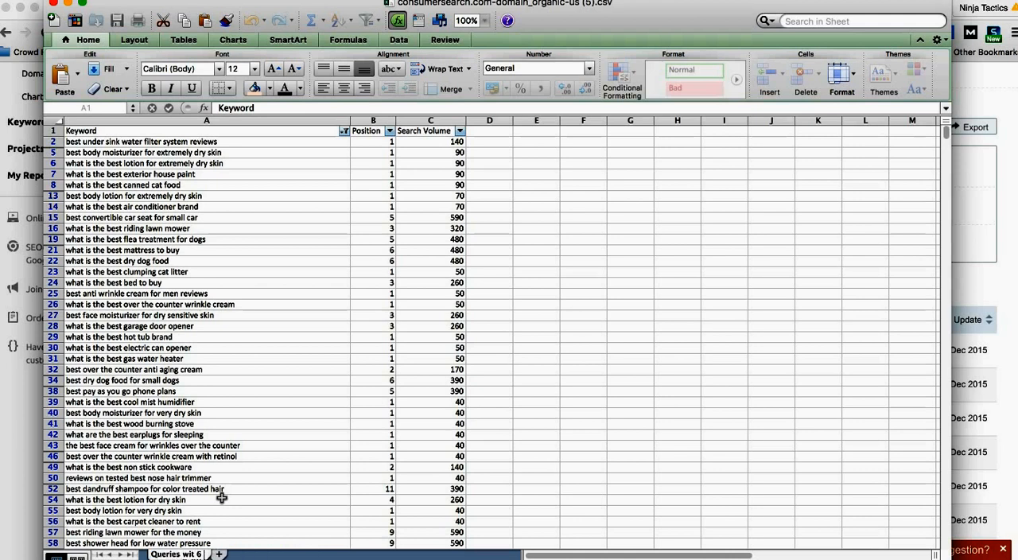
key("BackSpace")
key("BackSpace")
key("BackSpace")
type("th 6+ keywords")
left_click(254, 463)
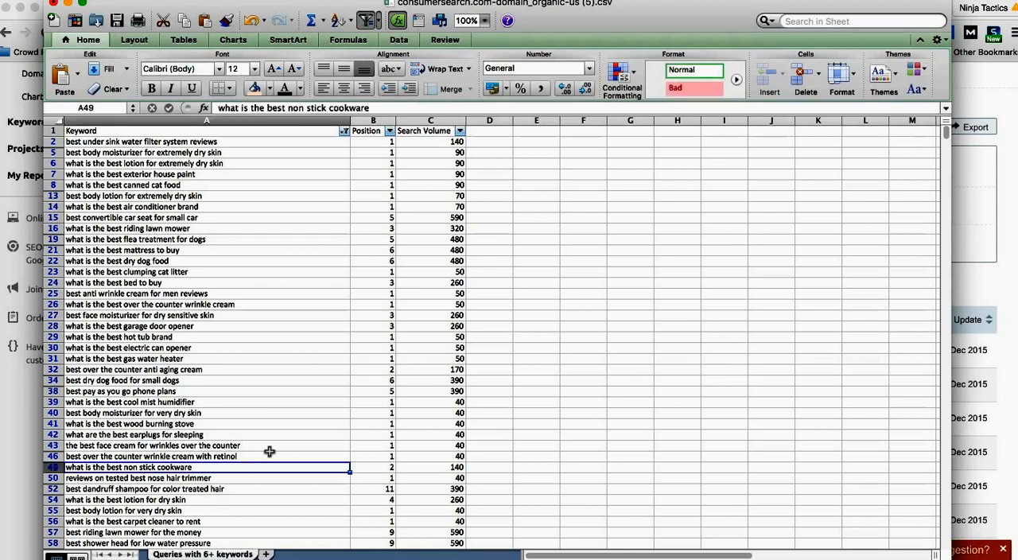
left_click(259, 129)
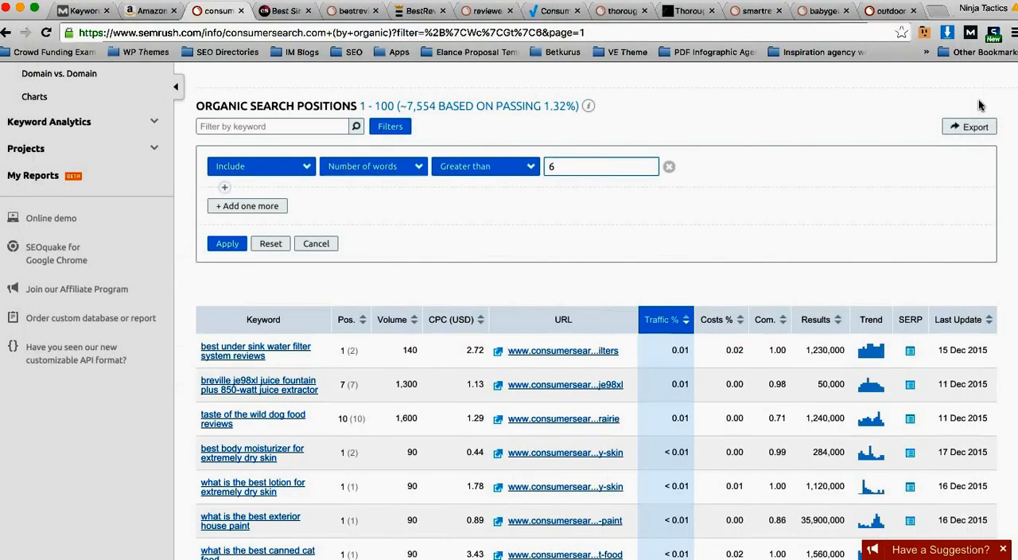
Step: Switch to SEMrush in the browser, set the word-count filter to greater than 5, add a second one for less than 6, and apply both
left_click(983, 107)
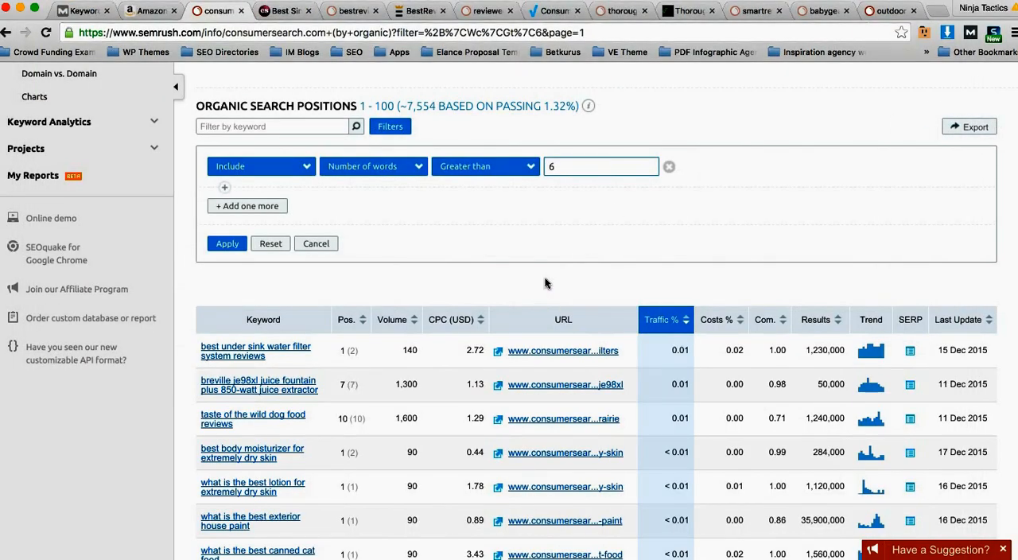
double_click(563, 166)
type("5")
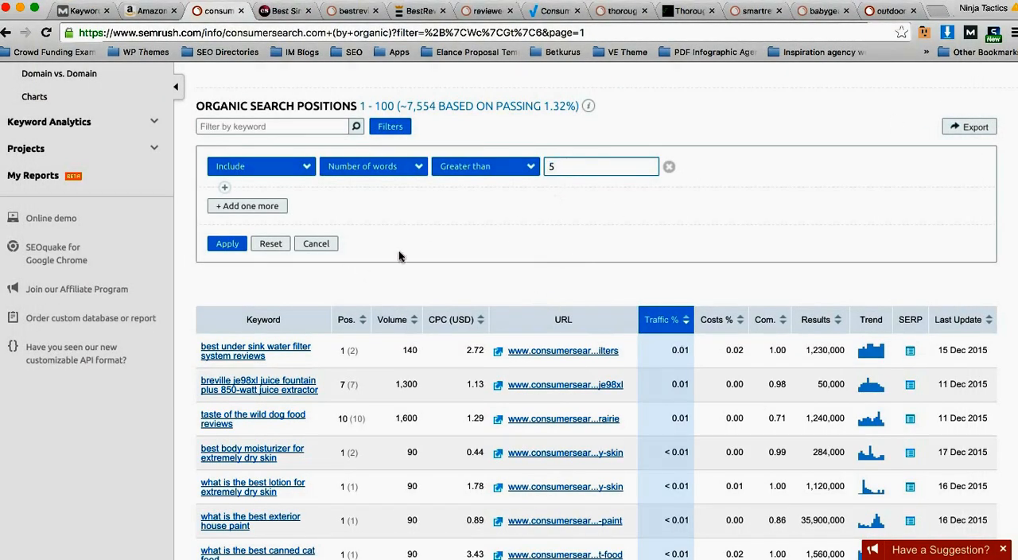
left_click(263, 206)
left_click(386, 210)
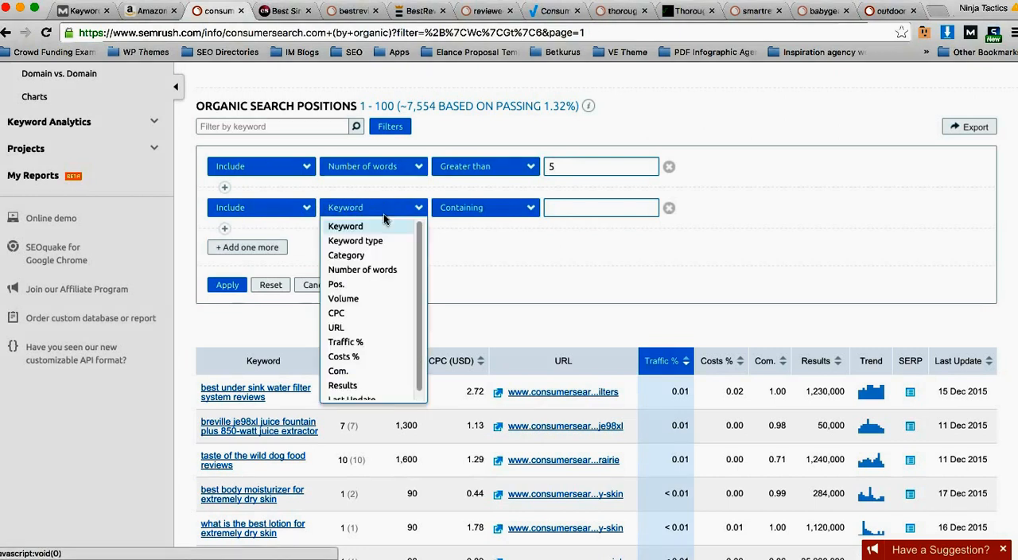
left_click(388, 267)
left_click(488, 207)
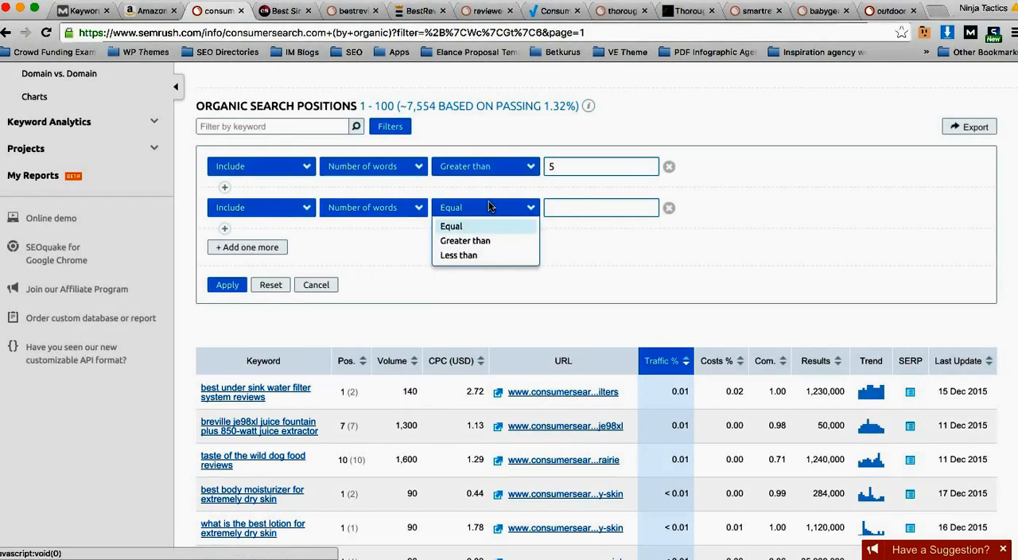
left_click(487, 254)
type("6")
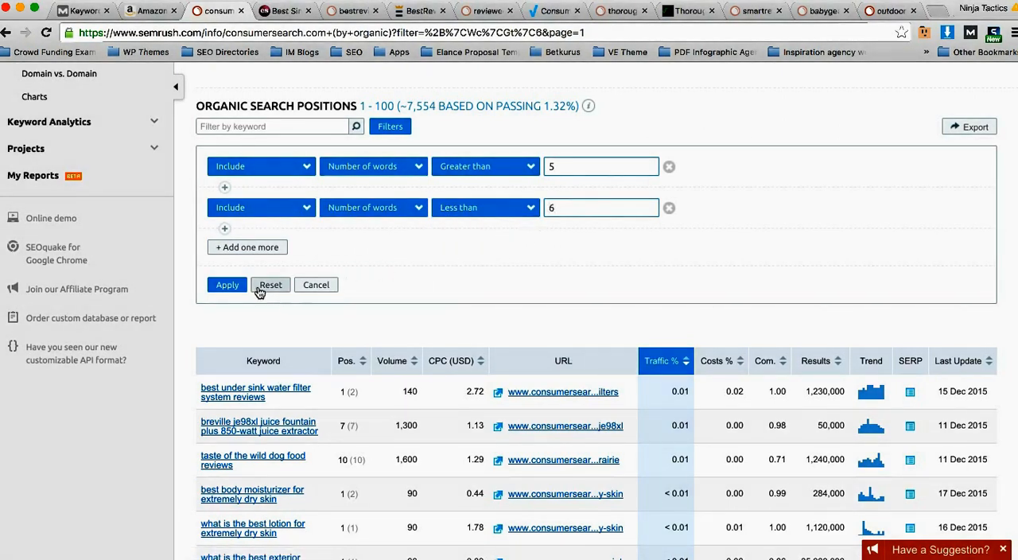
left_click(228, 285)
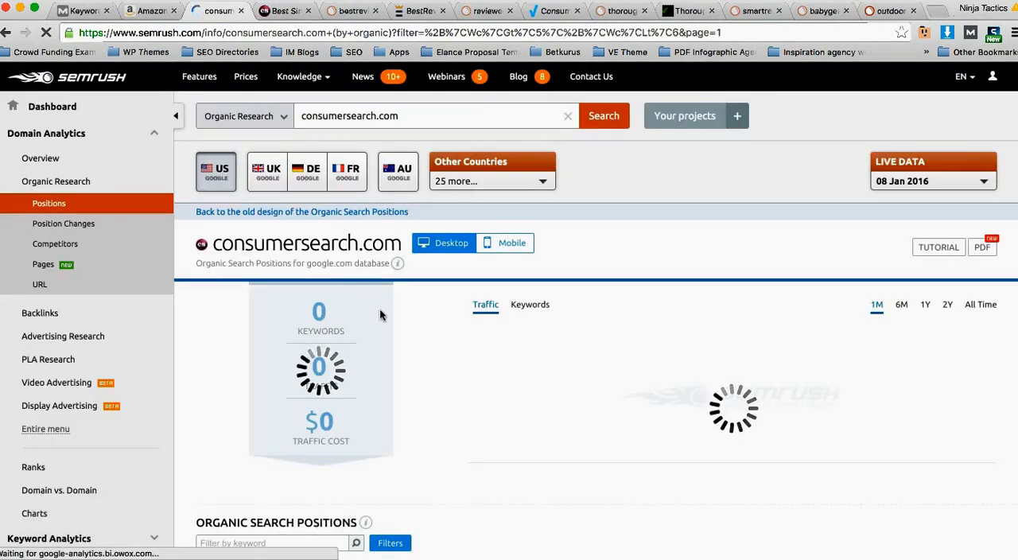
Step: Change the lower word-count filter to greater than 4 and reapply the filters
scroll(364, 332, "down", 5)
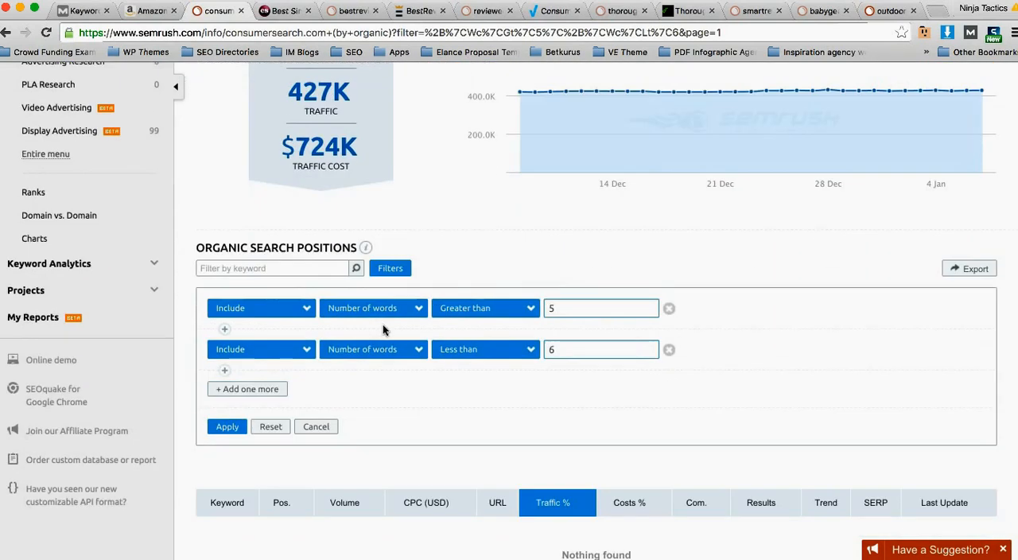
double_click(561, 236)
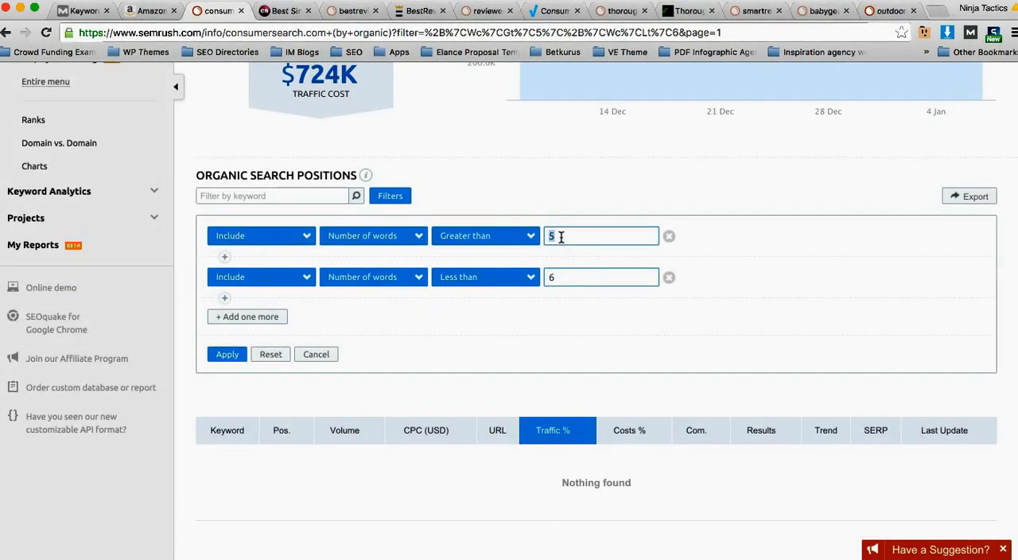
type("4")
left_click(229, 356)
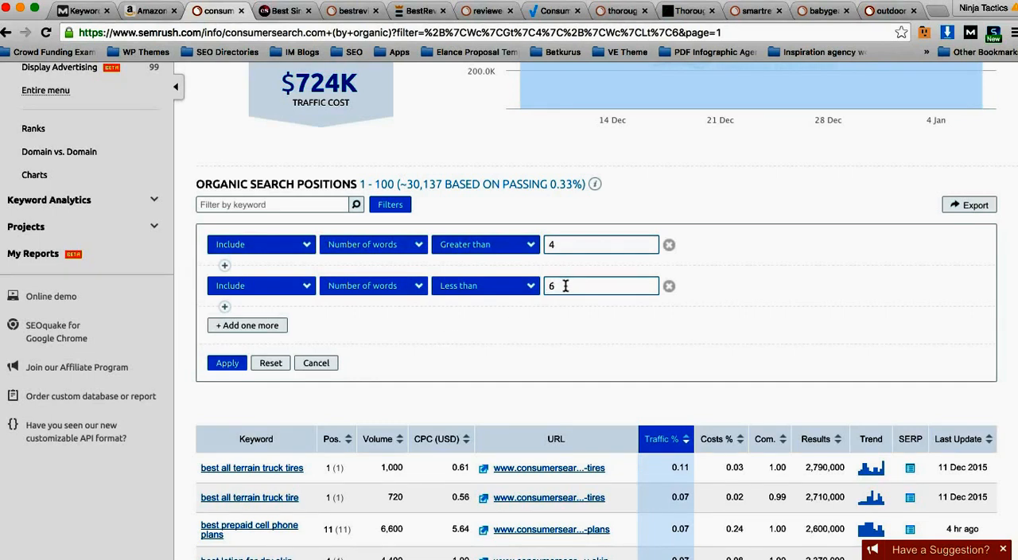
Step: Look through the first page of filtered organic keywords, from the filters down to the page links and back
scroll(509, 312, "down", 1)
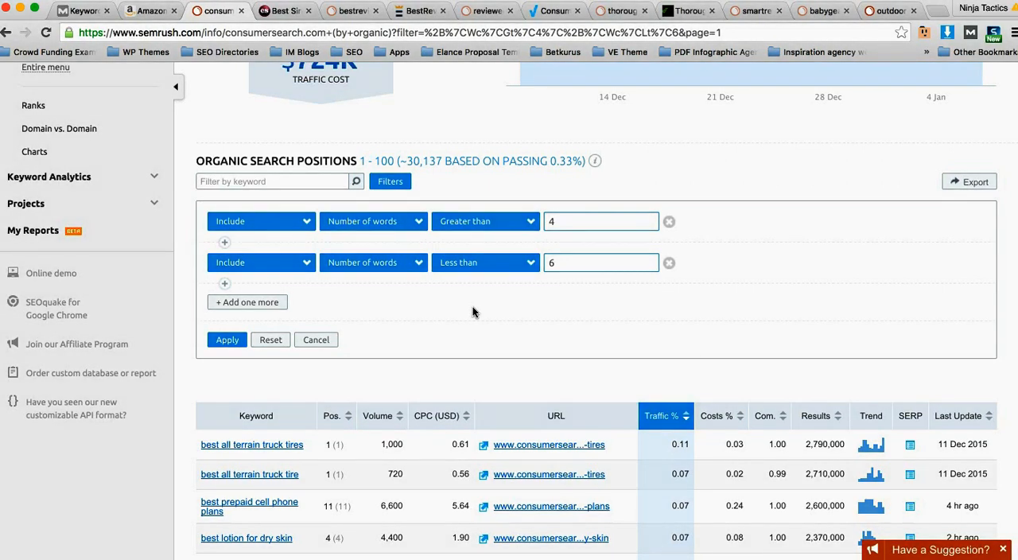
scroll(483, 342, "down", 3)
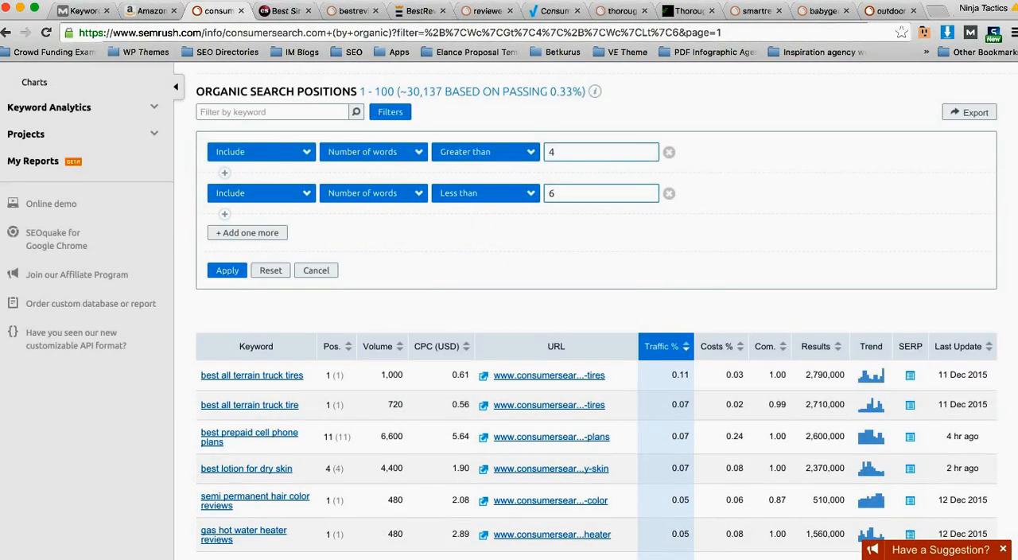
scroll(897, 455, "down", 15)
scroll(898, 455, "up", 3)
scroll(897, 455, "down", 1)
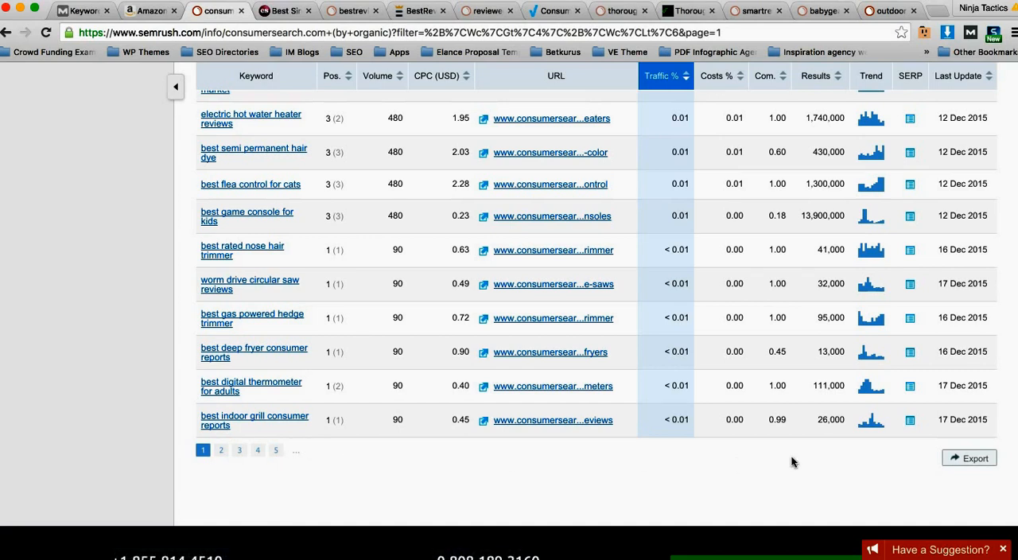
left_click(738, 34)
left_click(738, 32)
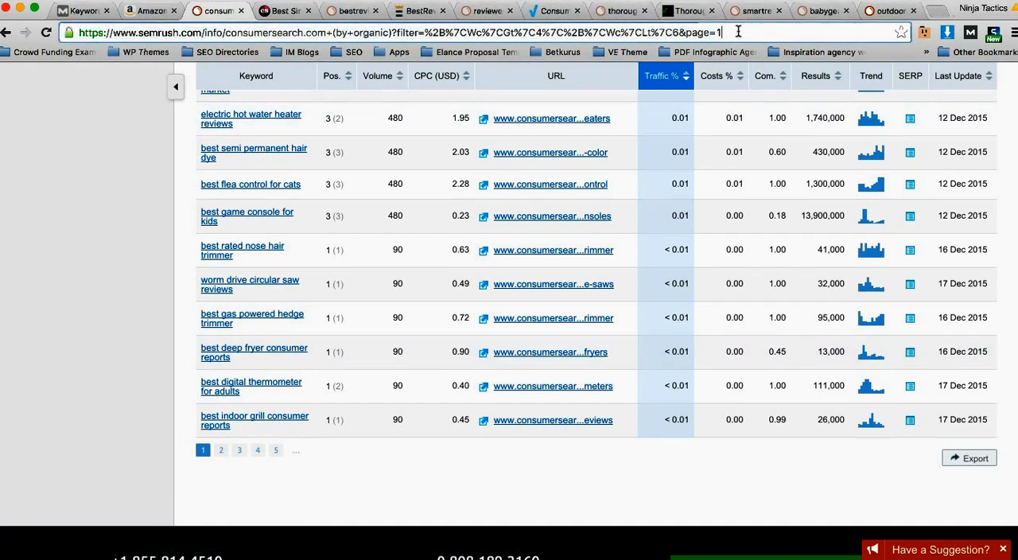
scroll(839, 267, "up", 15)
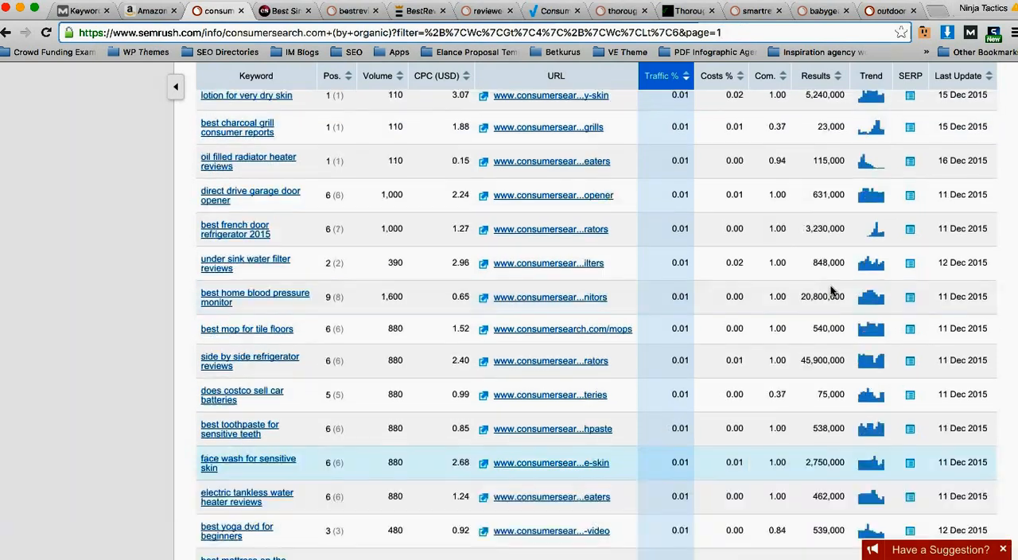
scroll(715, 177, "up", 20)
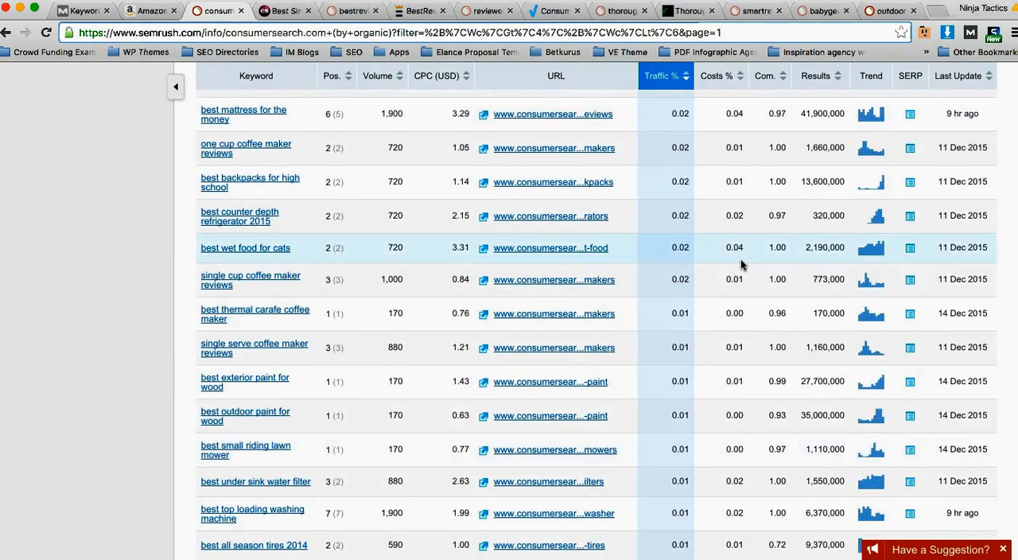
scroll(527, 221, "up", 3)
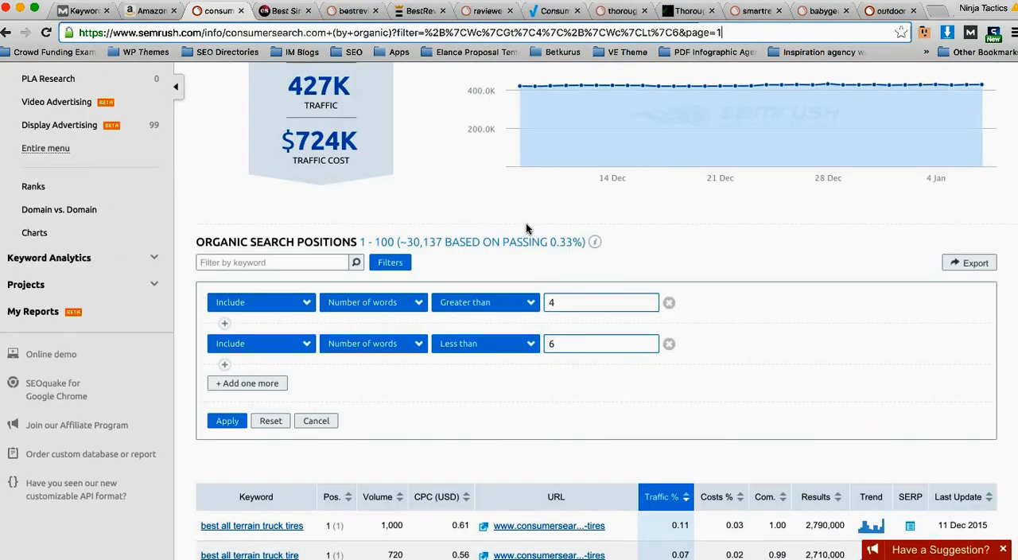
Step: Load results page 101 through the page number in the URL and examine the estimated keyword total and the listed rows
left_click(730, 34)
type("01")
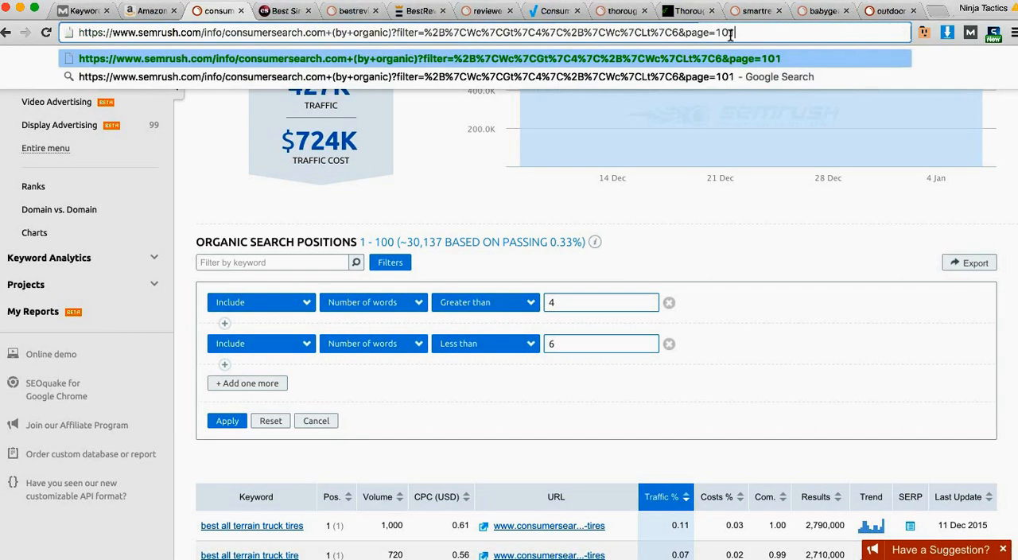
key("Return")
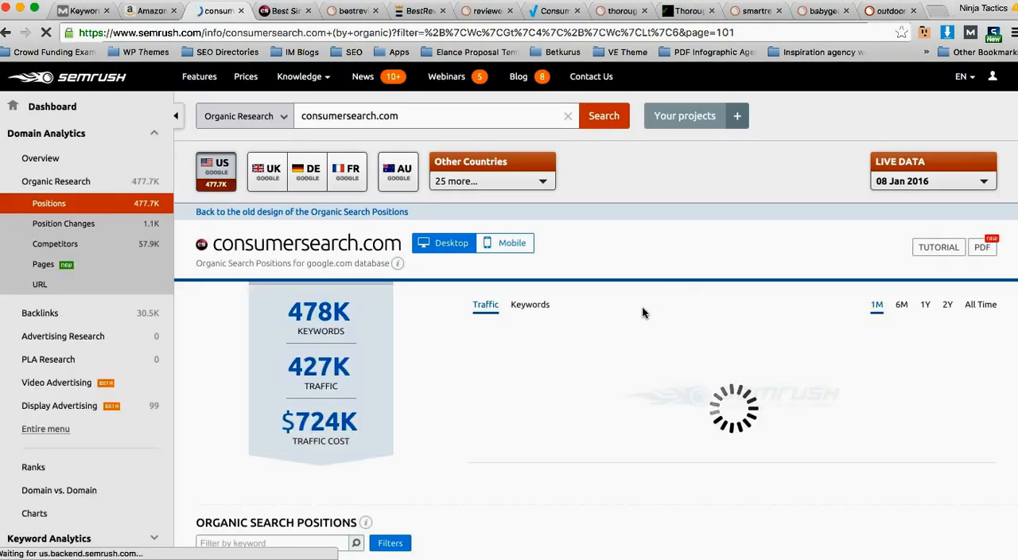
scroll(642, 307, "down", 3)
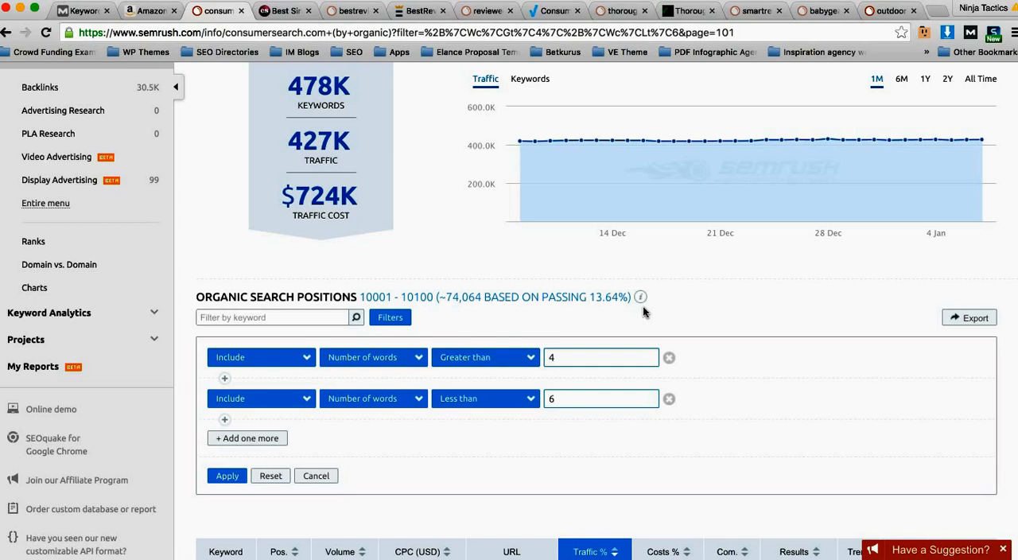
left_click_drag(480, 296, 438, 297)
scroll(477, 315, "down", 2)
scroll(480, 316, "down", 3)
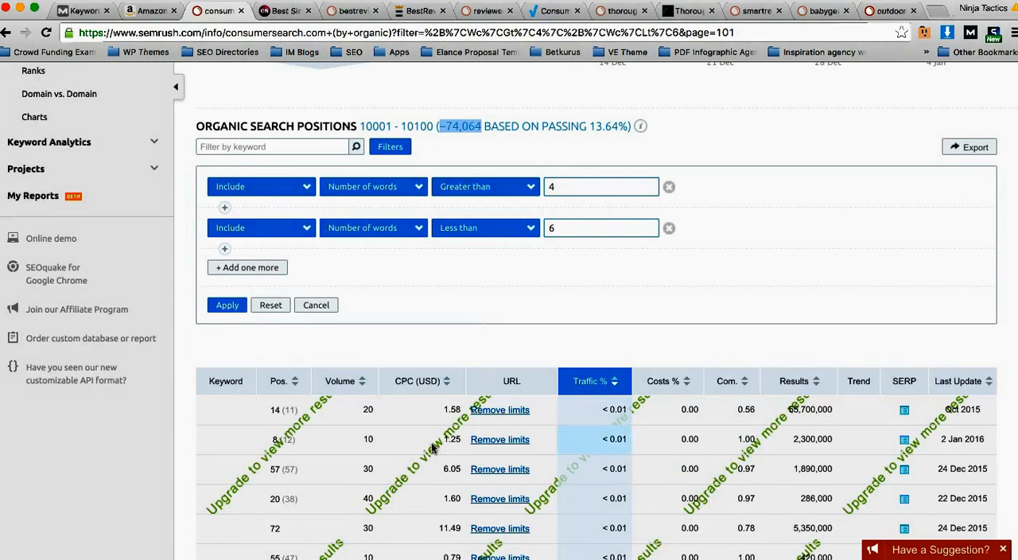
scroll(541, 352, "up", 3)
scroll(541, 352, "up", 5)
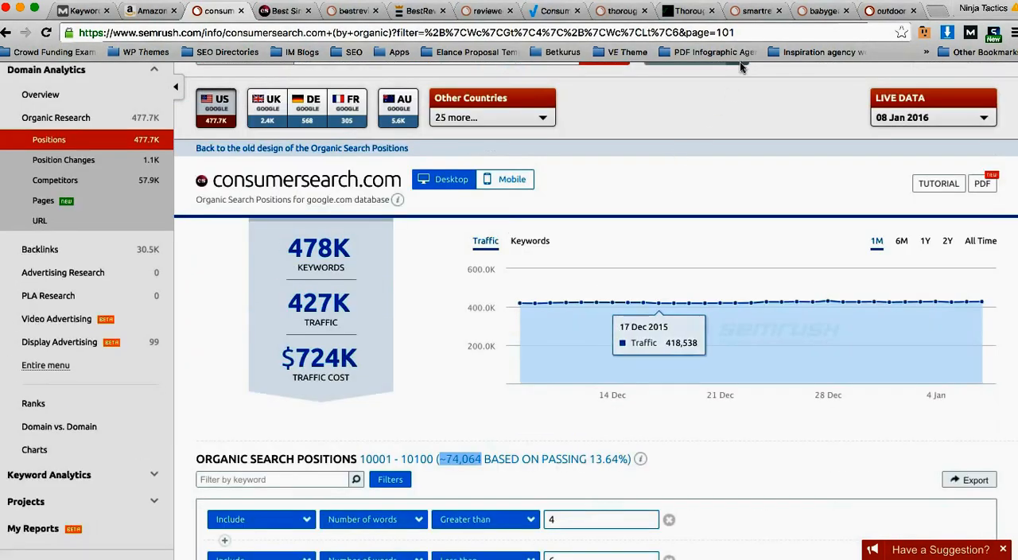
Step: Return to results page 1 by restoring the page number in the URL
left_click(745, 31)
left_click(731, 30)
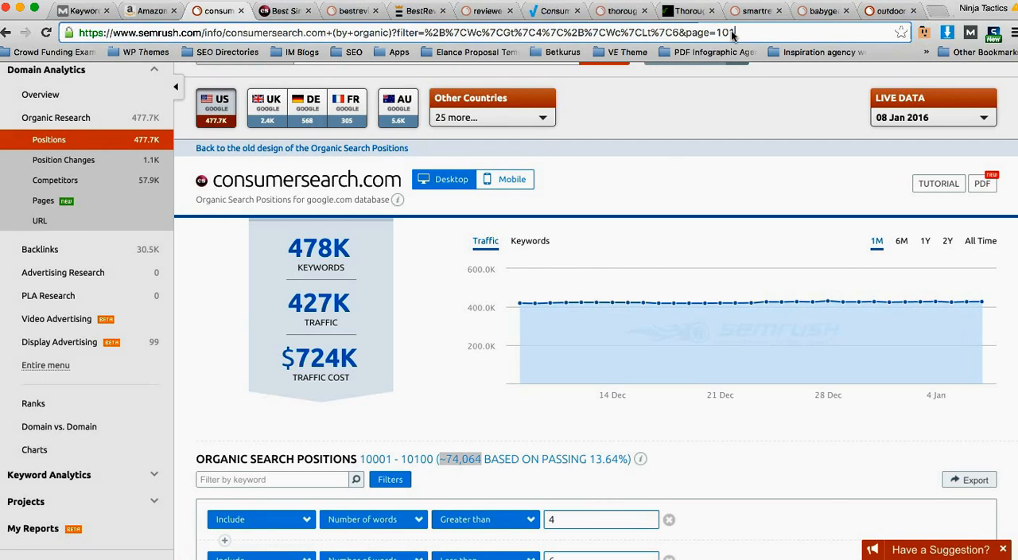
key("BackSpace")
key("BackSpace")
key("BackSpace")
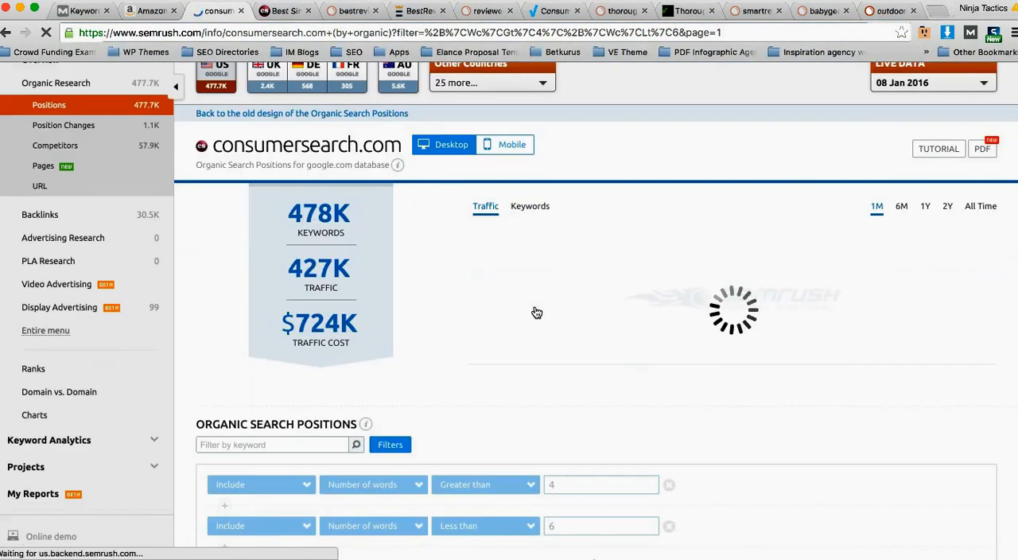
Step: Export the filtered organic positions and decline reopening consumersearch.com-domain_organic-us (5).csv in Excel
scroll(530, 302, "down", 6)
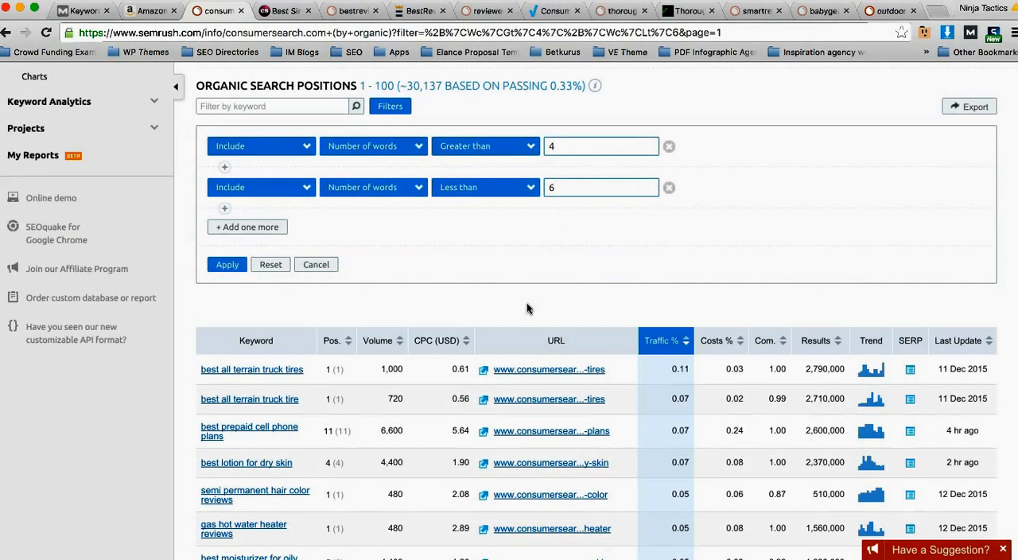
left_click(970, 107)
left_click(590, 445)
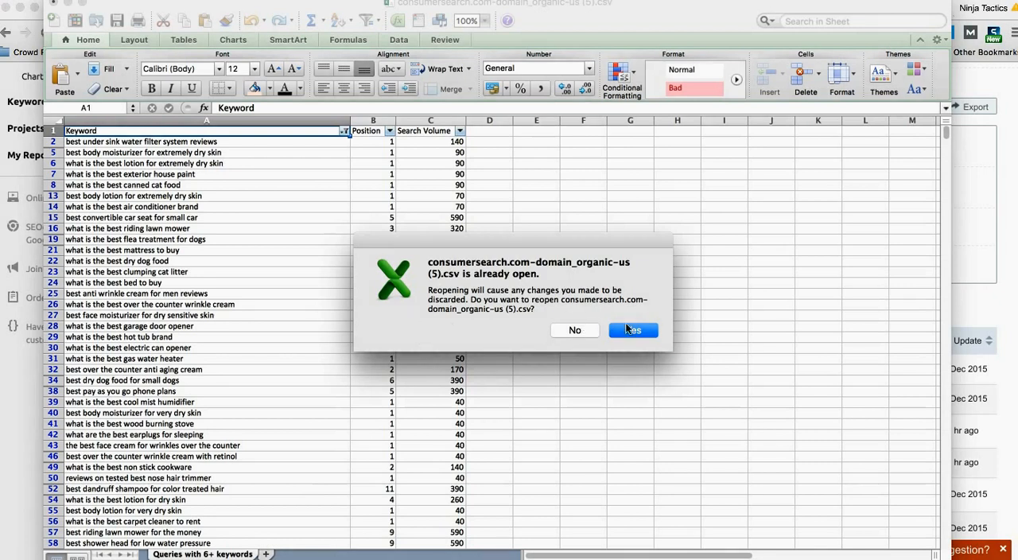
left_click(580, 333)
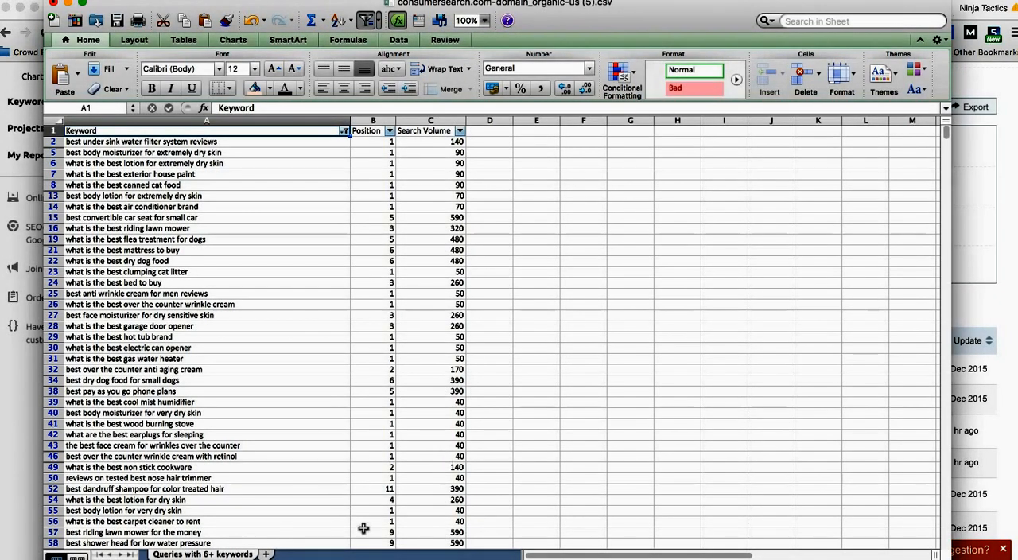
Step: Add a new sheet to the workbook and name it "Queries with 4+ keywords"
left_click(266, 554)
double_click(273, 555)
type("Queries w")
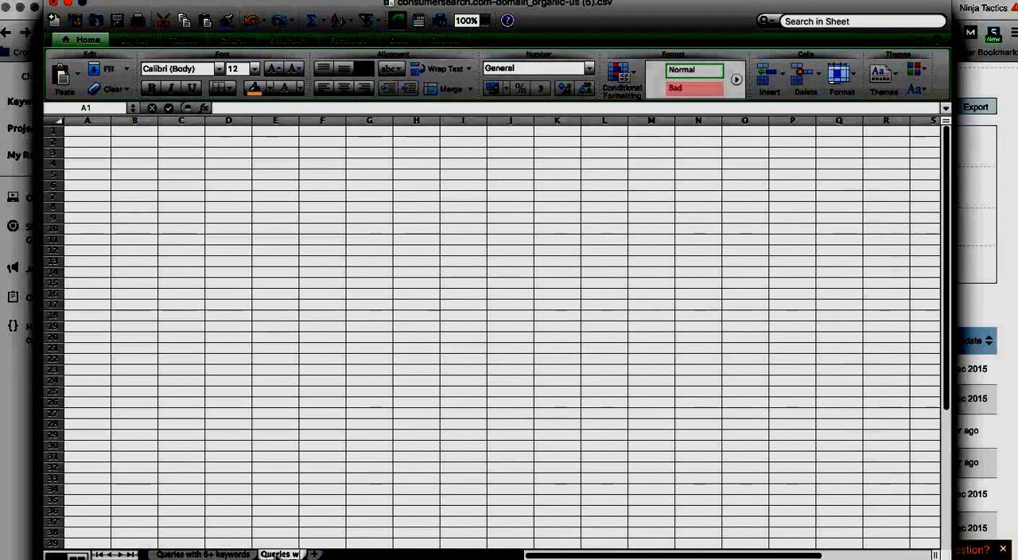
type("ith 4+ keywords")
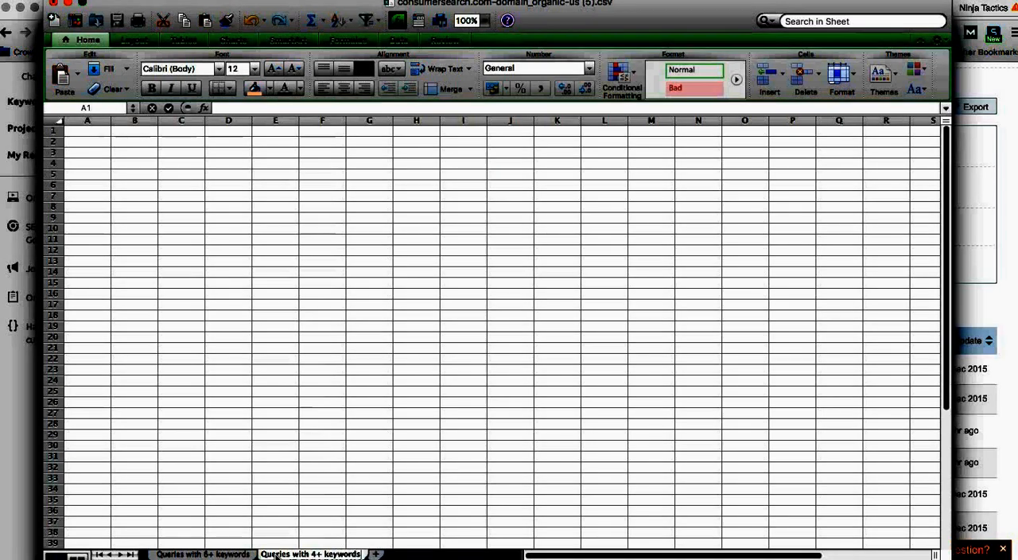
left_click(332, 477)
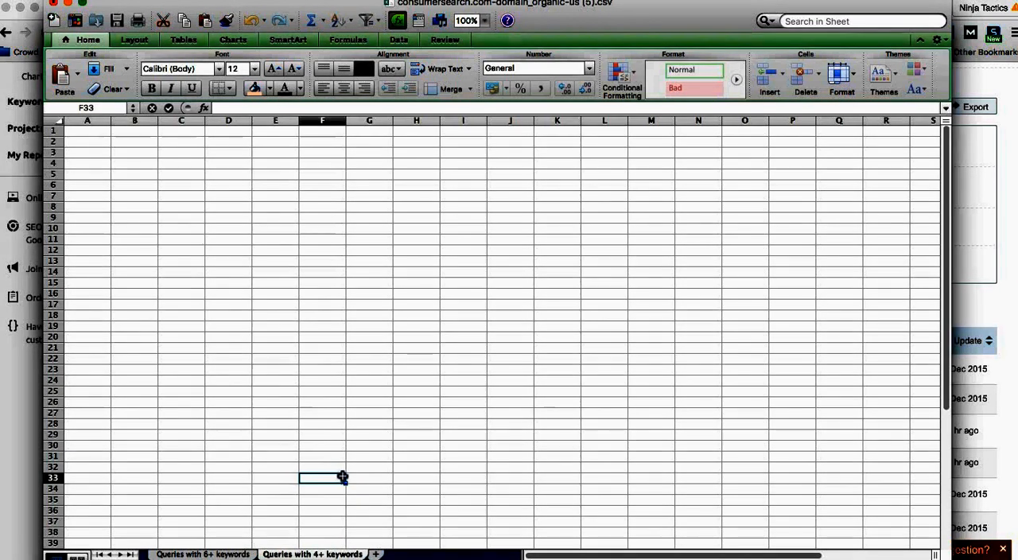
Step: Switch to the exported consumersearch.com-domain_organic-us (6).csv and delete its Previous Position column
left_click(493, 550)
left_click(487, 551)
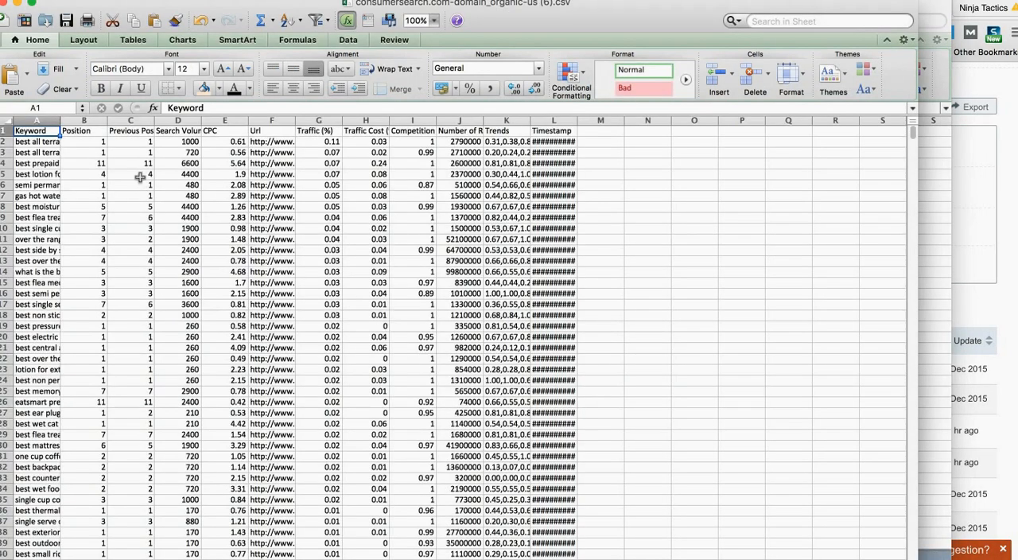
left_click(48, 120)
right_click(123, 121)
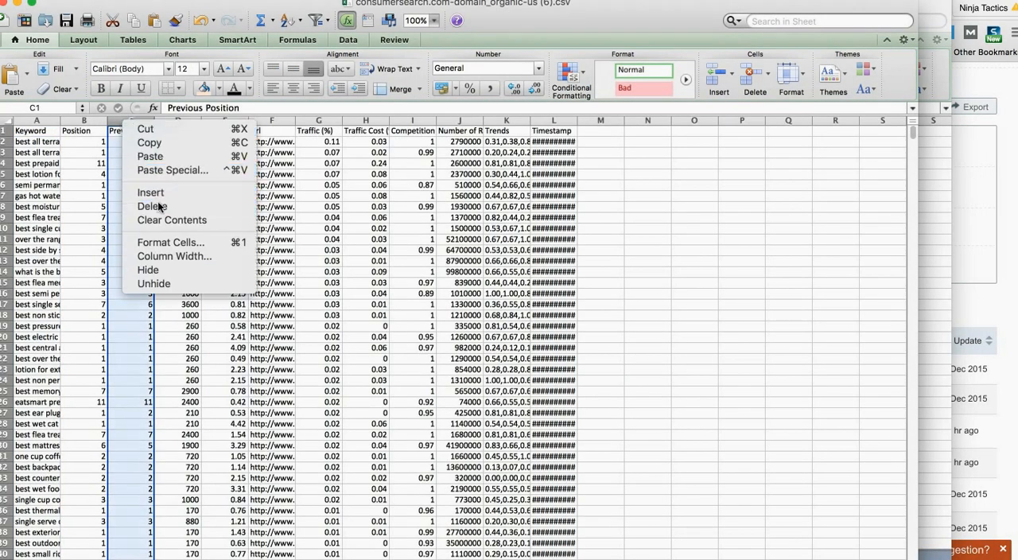
left_click(152, 206)
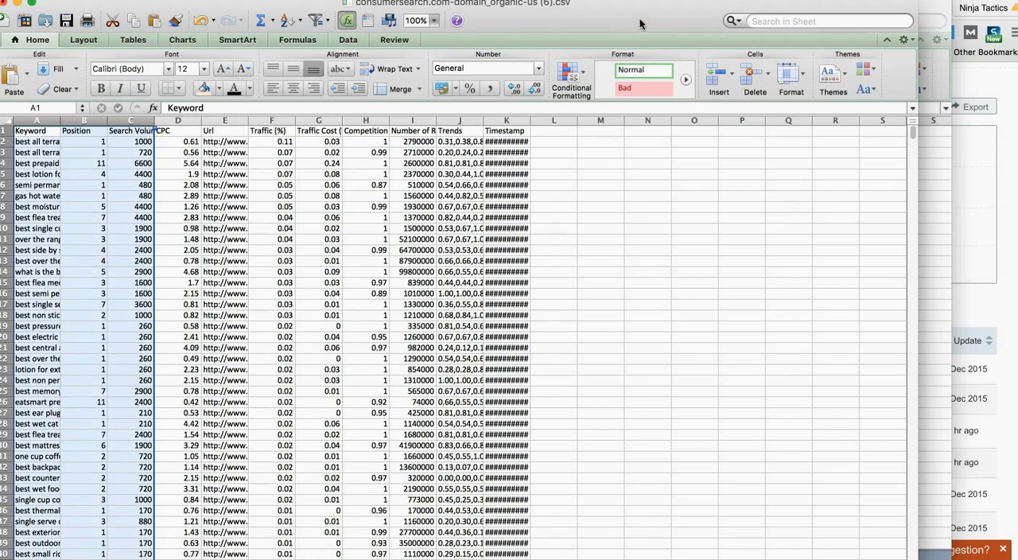
Step: Copy the Keyword, Position and Search Volume columns from the export into the "Queries with 4+ keywords" sheet, starting at cell A1
left_click_drag(640, 25, 652, 229)
left_click(225, 151)
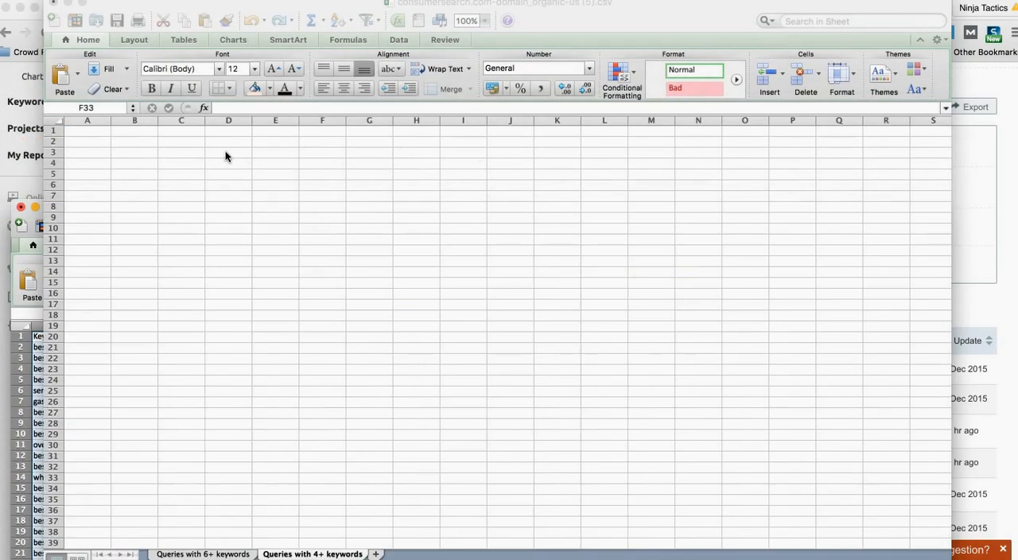
left_click(84, 132)
key("super+v")
left_click(187, 206)
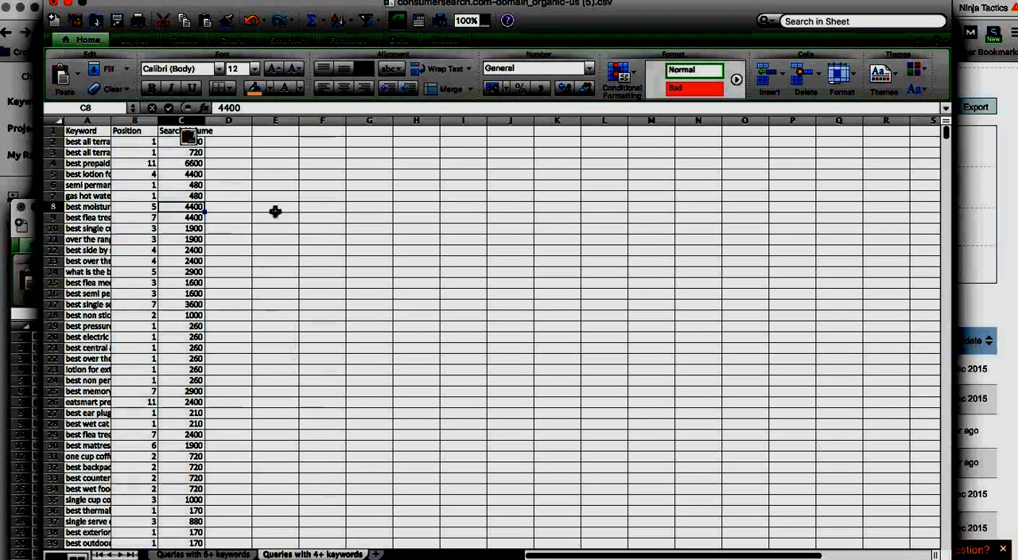
left_click(209, 328)
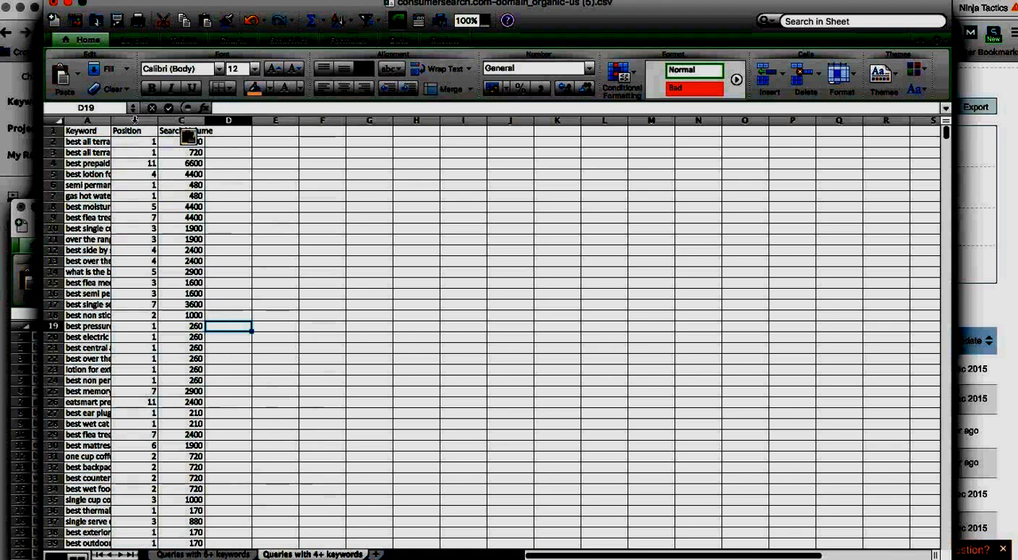
Step: Auto-fit the widths of columns A to C in the "Queries with 4+ keywords" sheet
left_click_drag(87, 120, 187, 120)
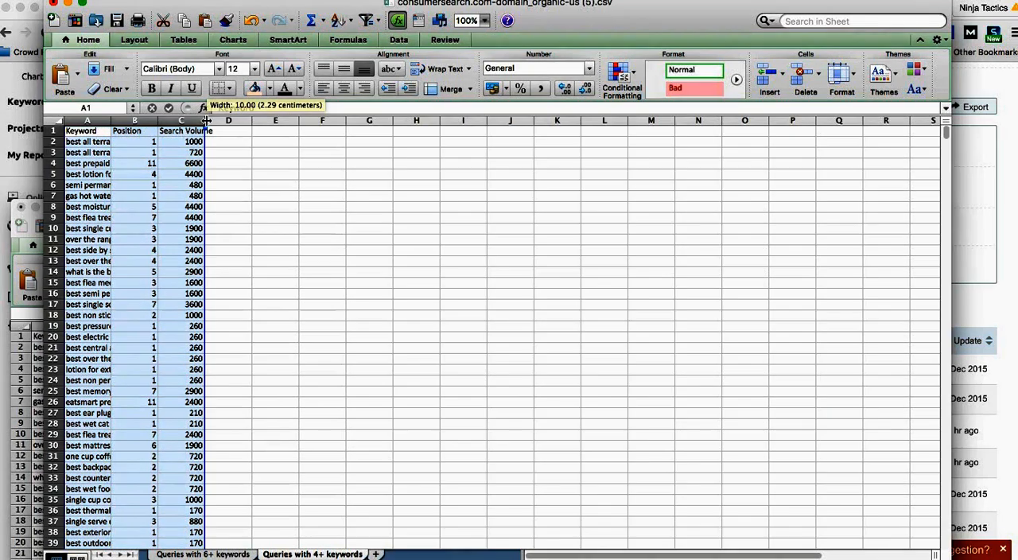
double_click(205, 120)
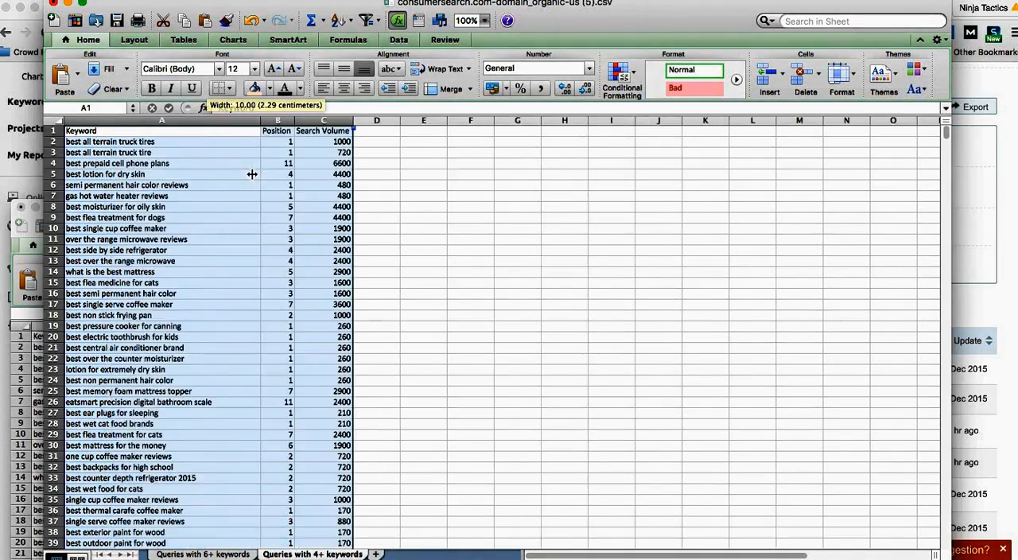
left_click(153, 218)
left_click(151, 272)
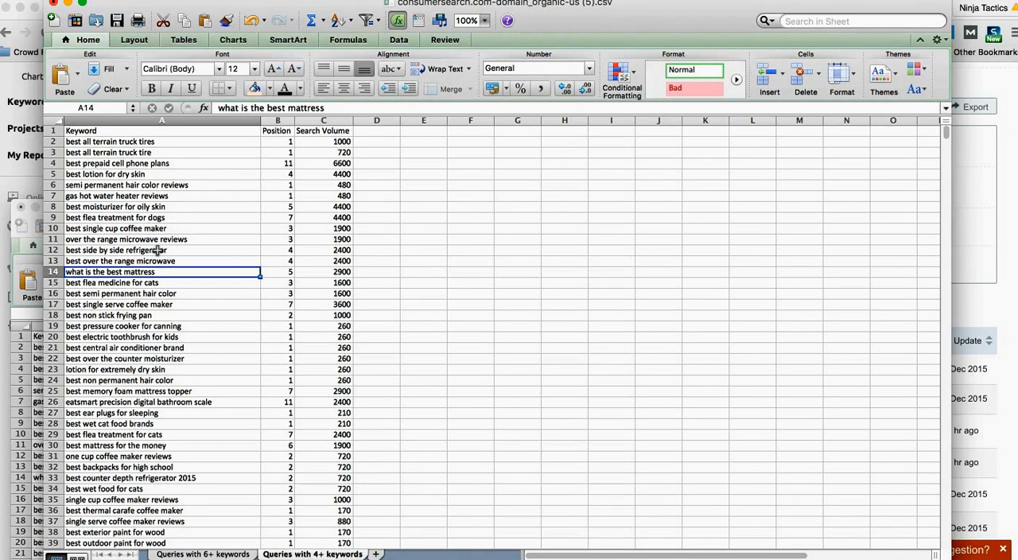
Step: Close consumersearch.com-domain_organic-us (6).csv without keeping its copied data on the clipboard, and reposition the remaining workbook window
left_click(40, 351)
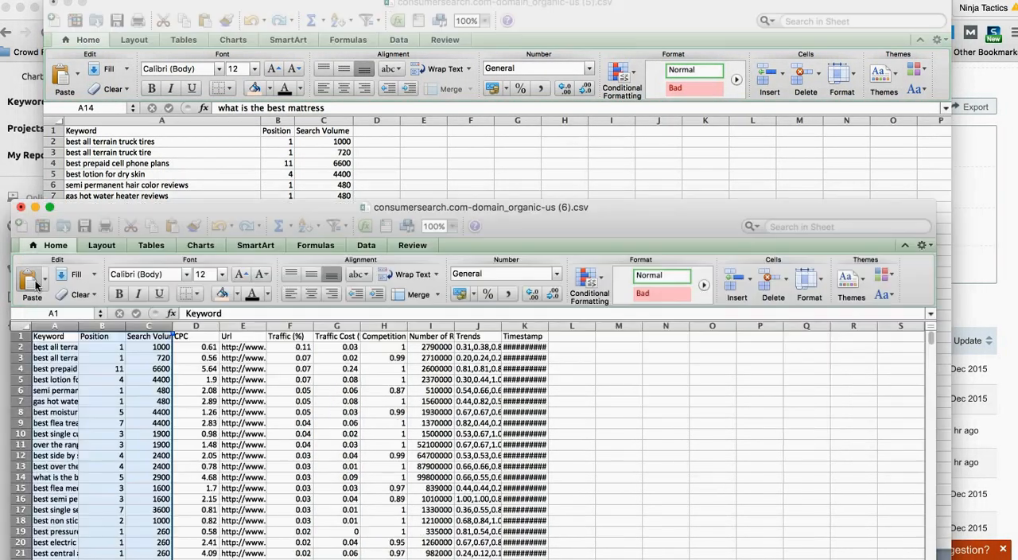
left_click(21, 206)
left_click(429, 303)
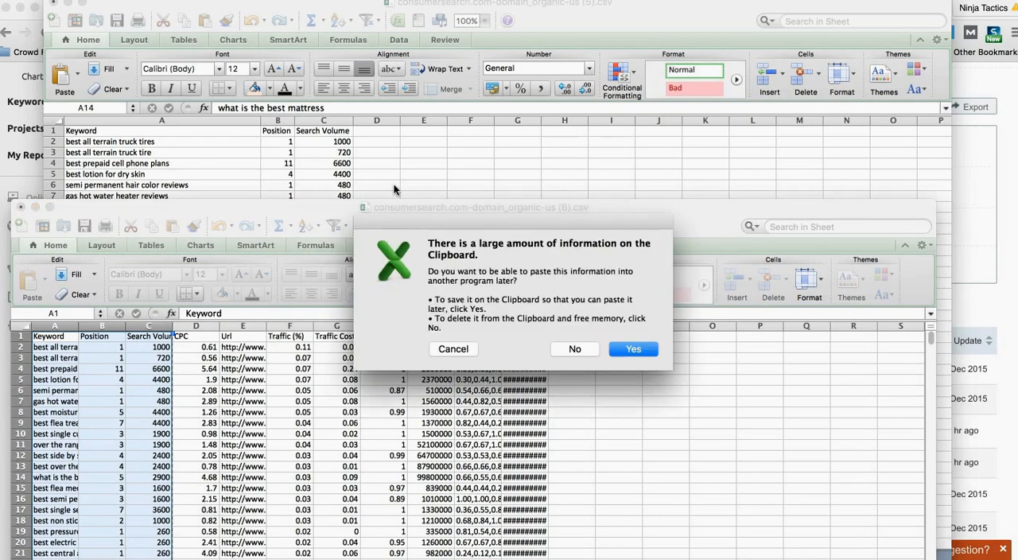
left_click(583, 349)
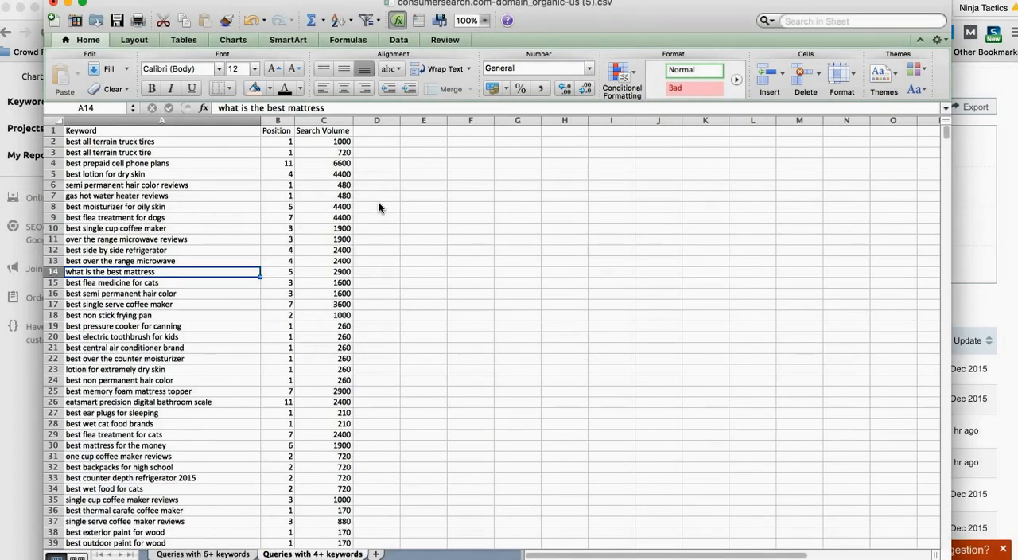
left_click_drag(548, 27, 557, 38)
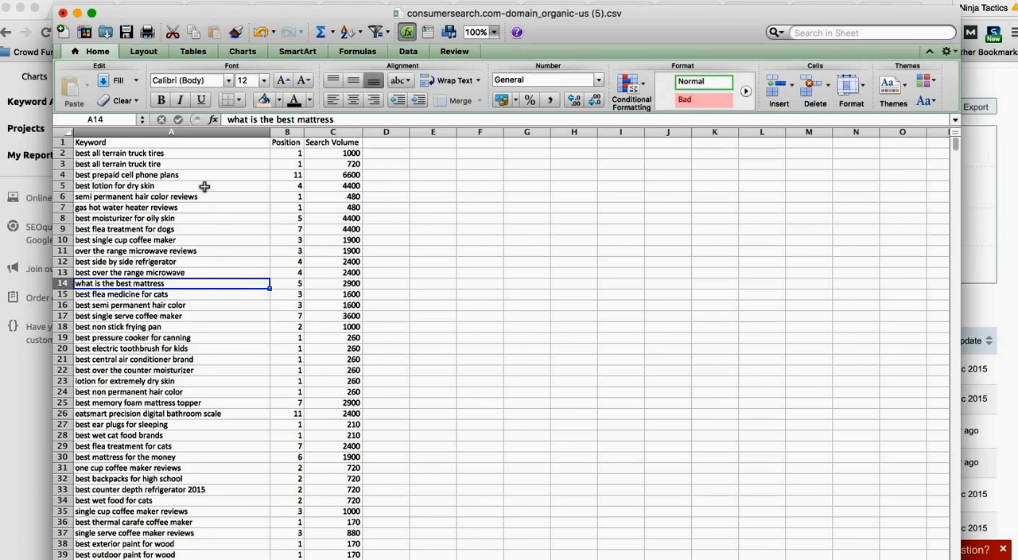
Step: Examine the keywords in rows 2 to 9 of the "Queries with 4+ keywords" sheet for product topics
left_click(185, 154)
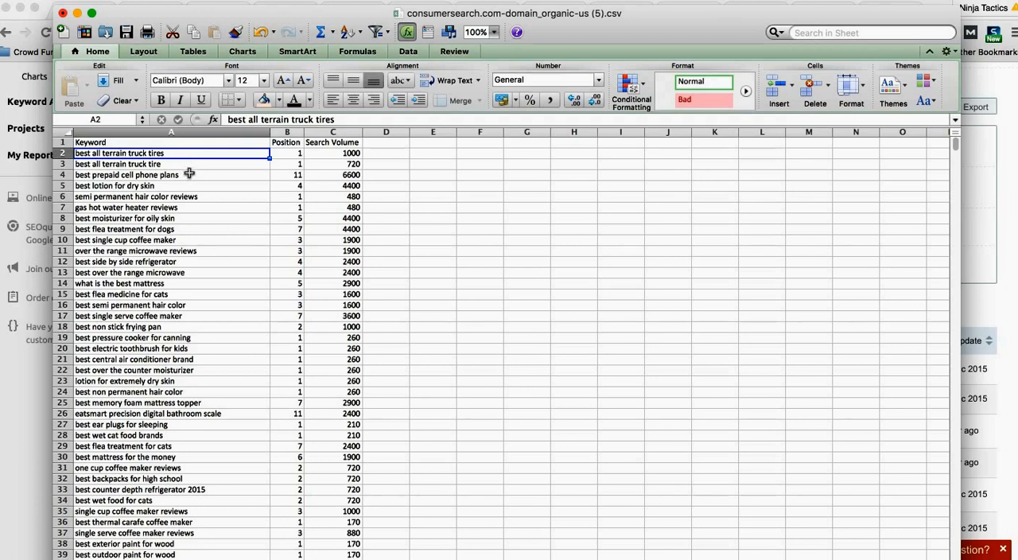
left_click(190, 173)
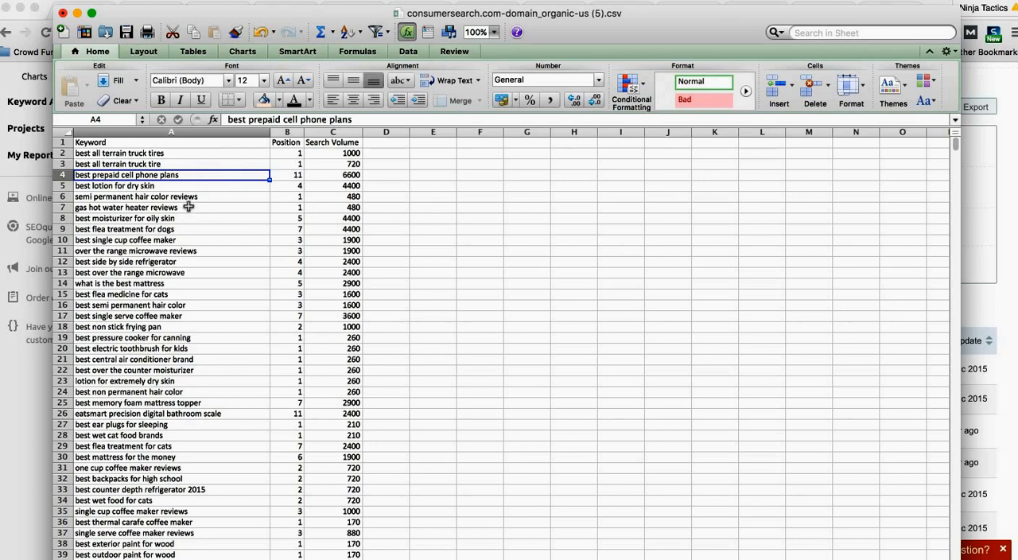
left_click(191, 207)
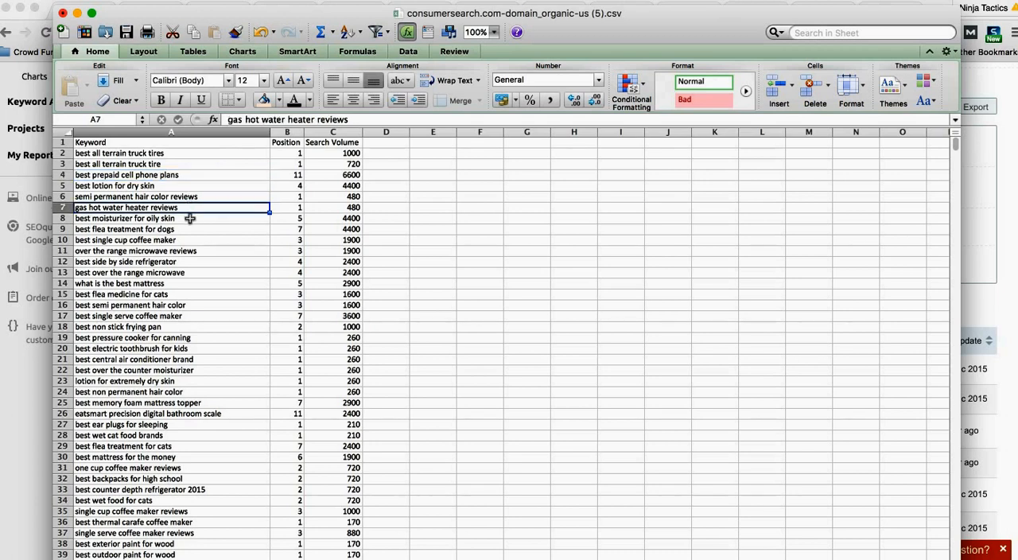
left_click(185, 187)
left_click(184, 218)
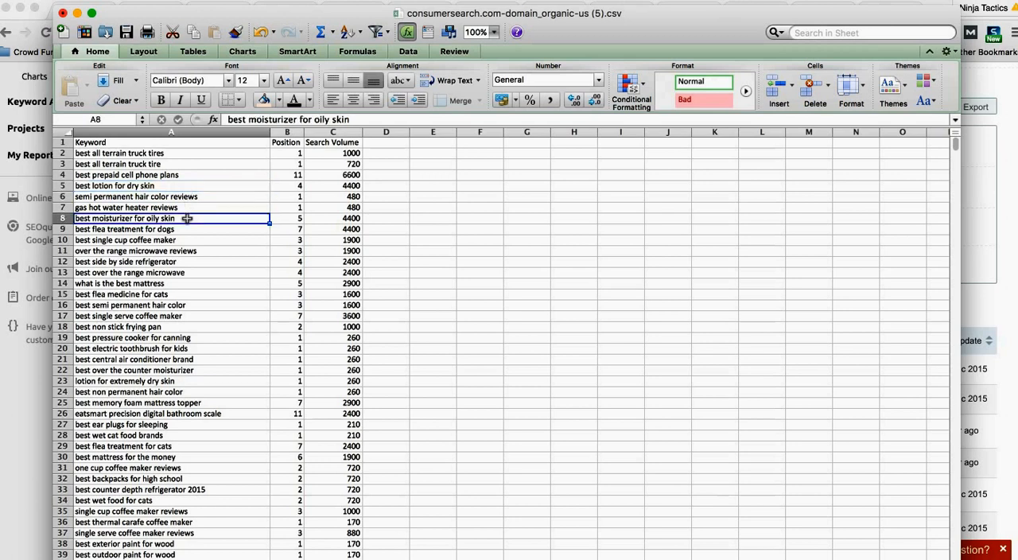
left_click(190, 230)
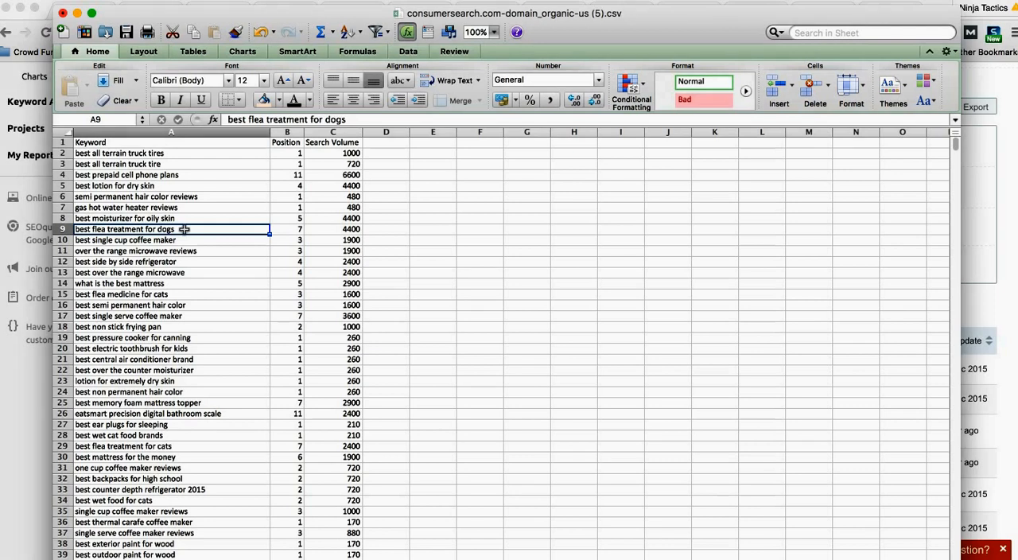
Step: Switch to the browser and open amazon.com in a new tab
left_click(42, 363)
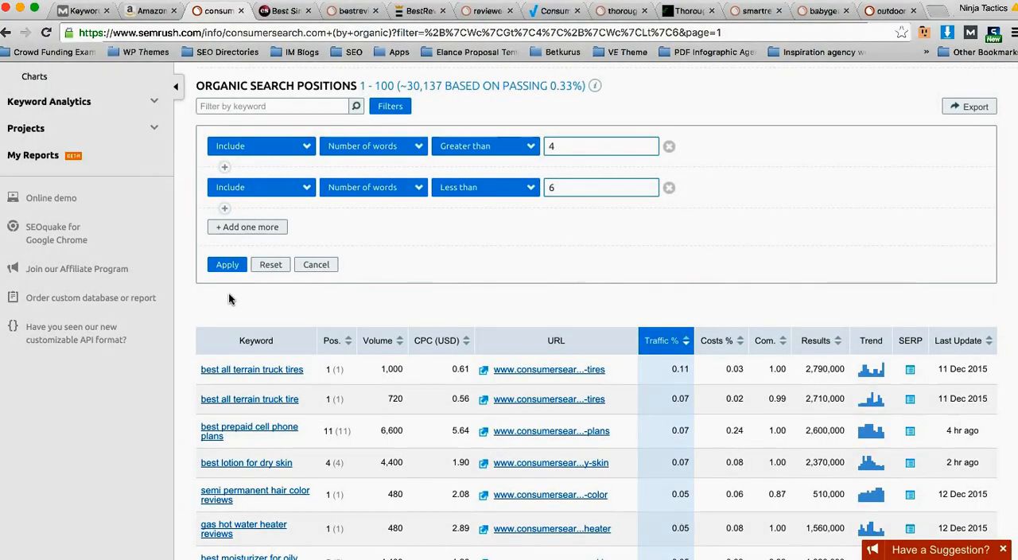
key("ctrl+t")
type("amazon.com")
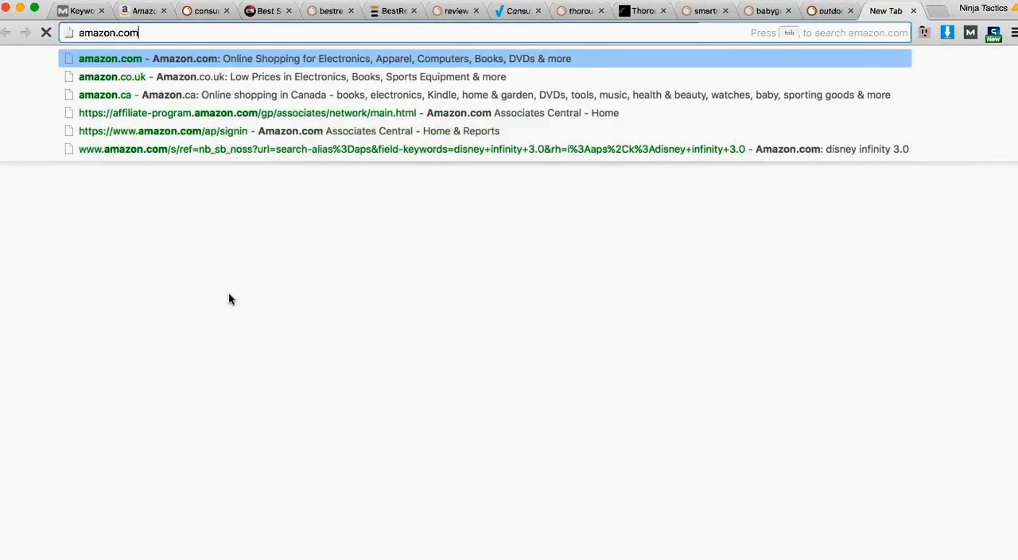
key("Return")
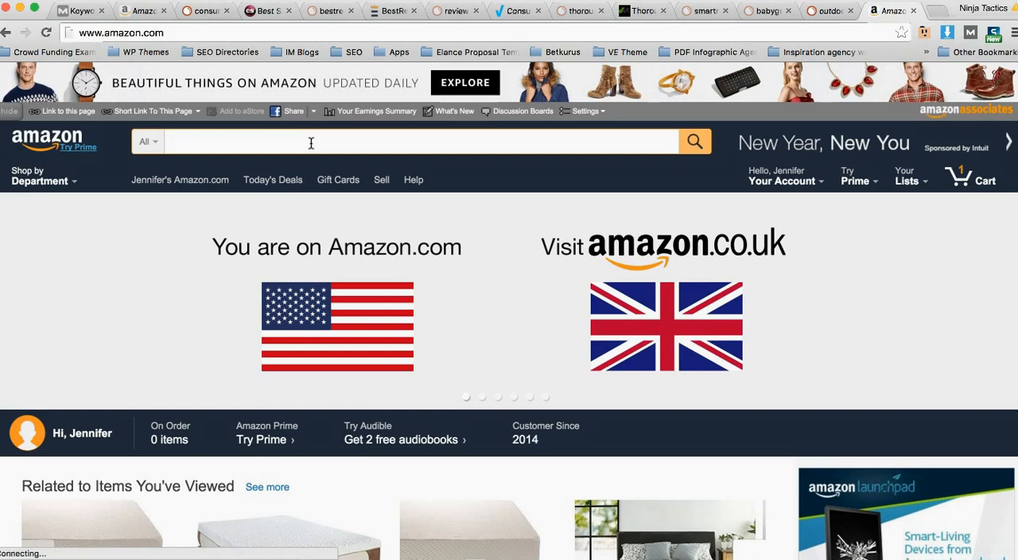
Step: Search Amazon for "flea treatment" and look through the listed products and brands
type("flea treatment")
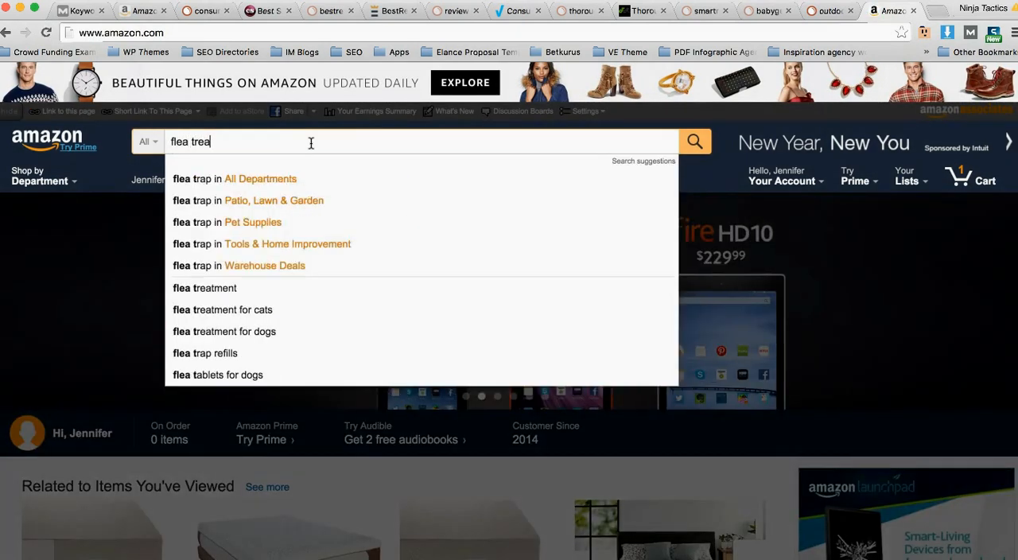
key("Return")
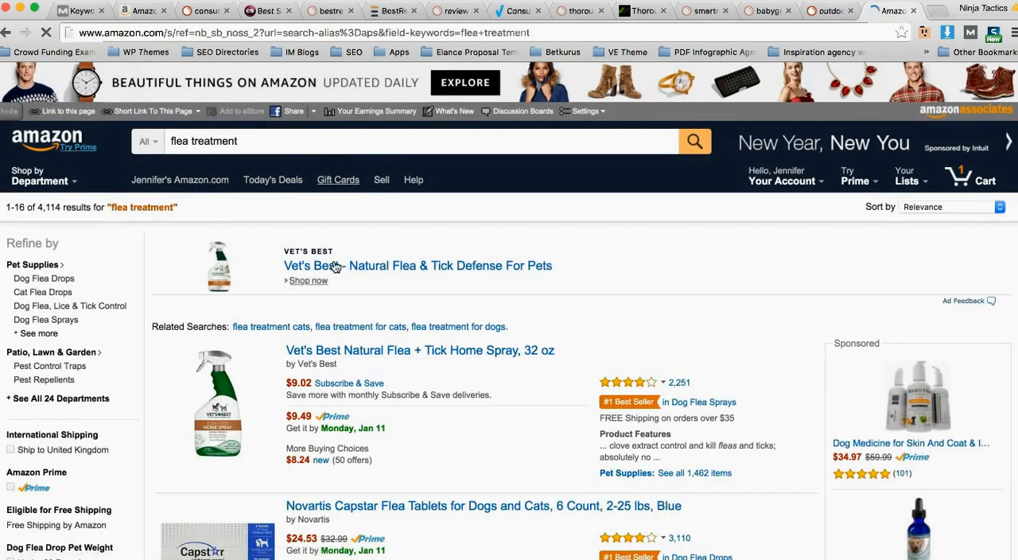
scroll(345, 271, "down", 1)
scroll(294, 266, "down", 10)
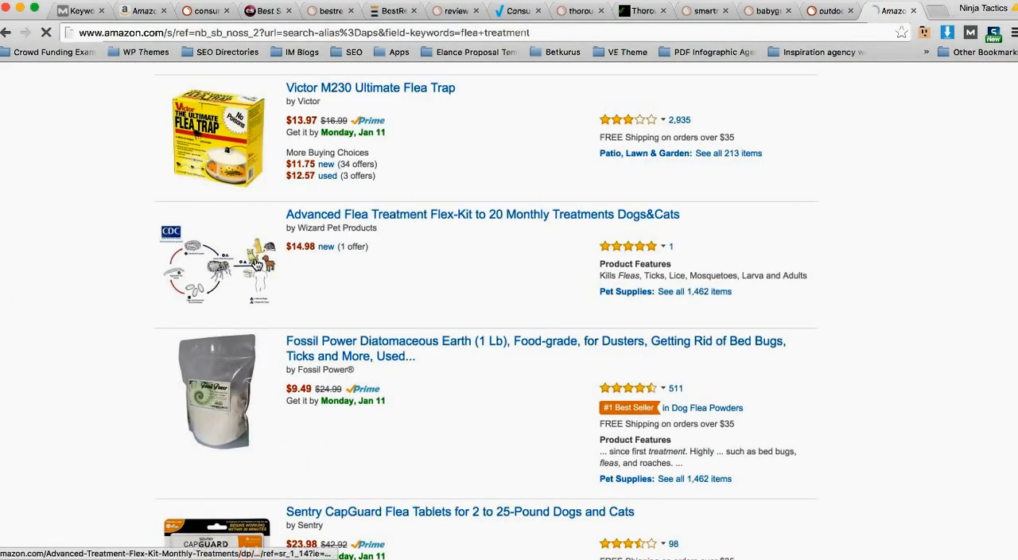
scroll(317, 244, "up", 10)
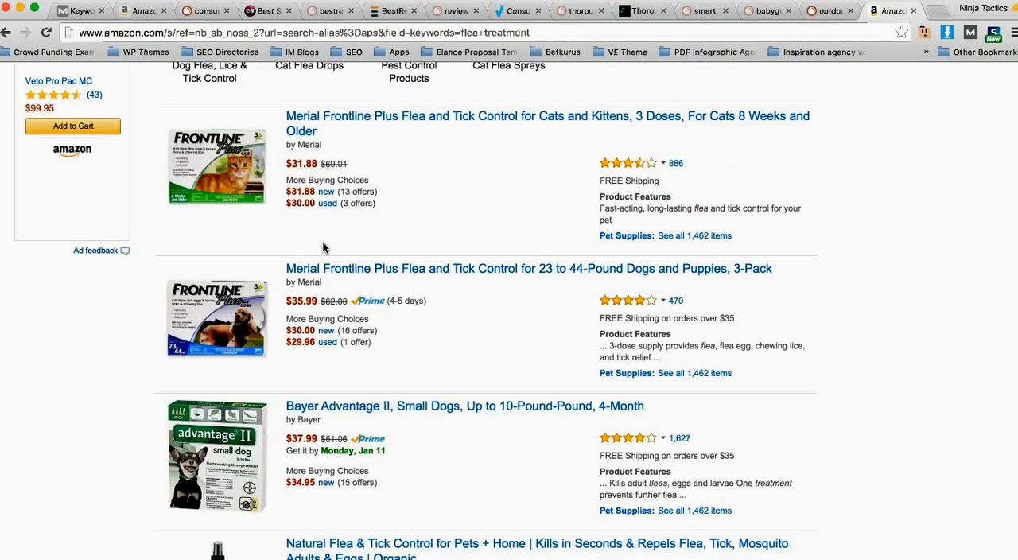
scroll(288, 182, "up", 10)
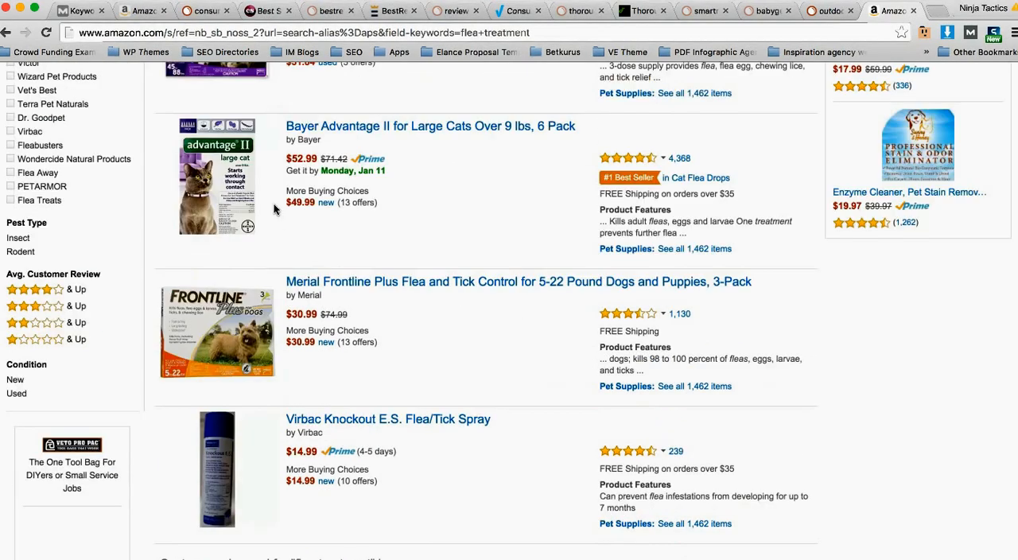
scroll(288, 183, "up", 3)
Step: Search Amazon for "frontline" and look through the listed products and related categories
left_click_drag(266, 142, 114, 143)
type("d")
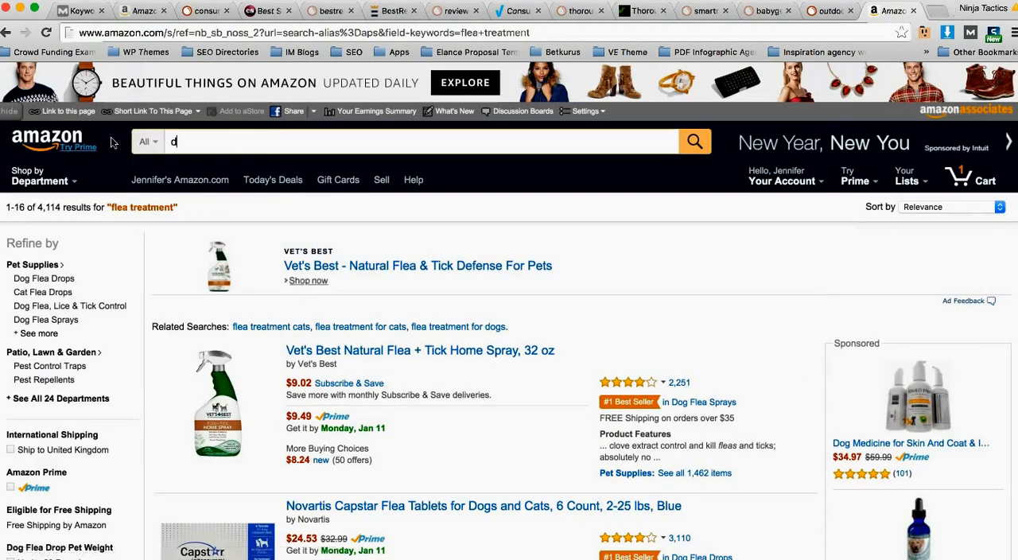
key("BackSpace")
type("frontline")
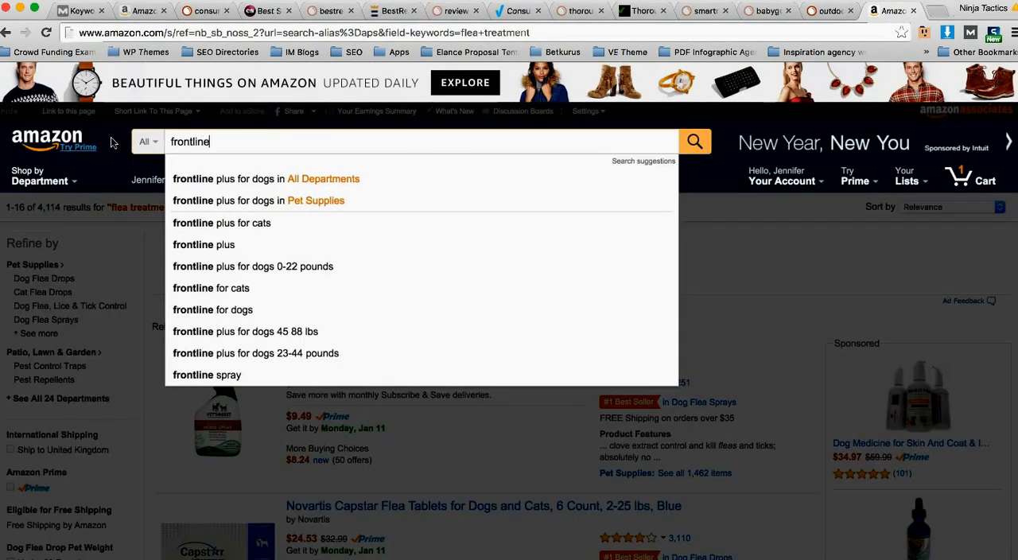
key("Return")
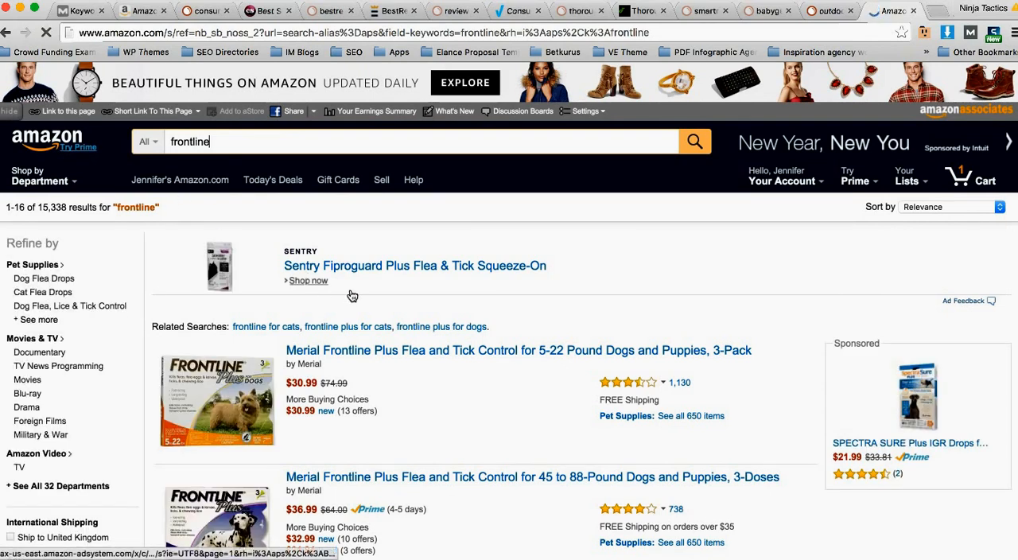
scroll(444, 355, "down", 5)
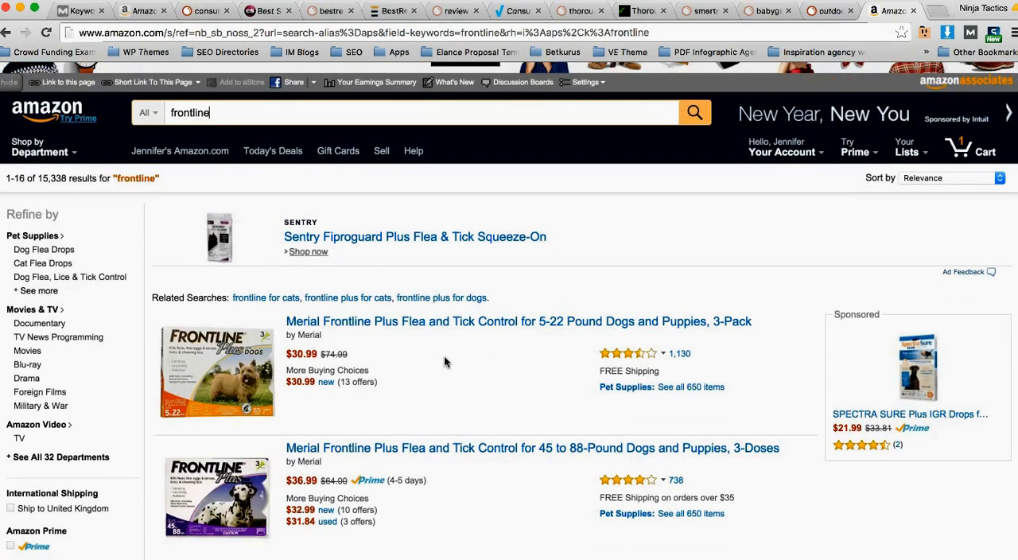
scroll(454, 346, "down", 6)
scroll(455, 339, "up", 6)
scroll(456, 339, "up", 5)
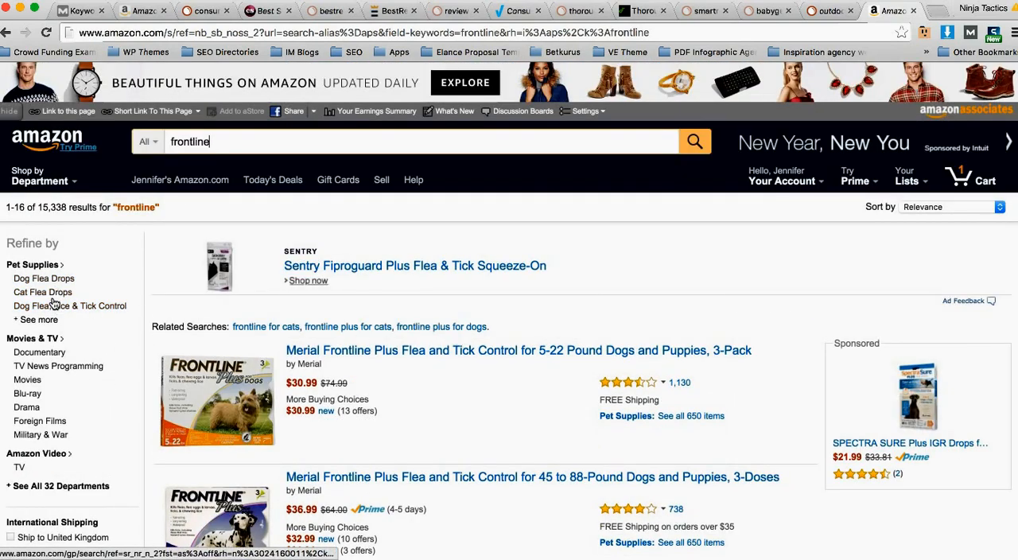
Step: Narrow the frontline results to Pet Supplies and open the related search "advantix" to view its products
left_click(40, 265)
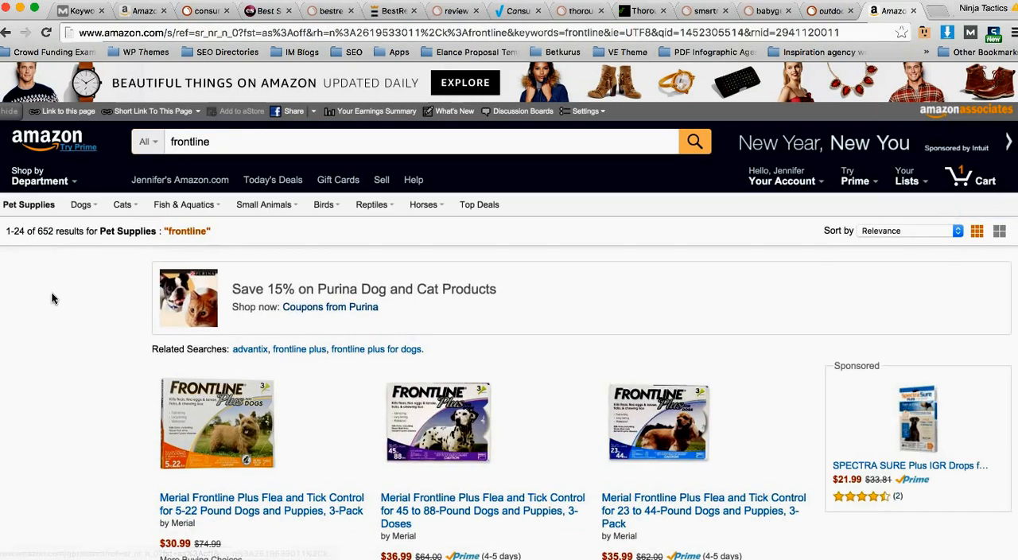
scroll(340, 331, "down", 3)
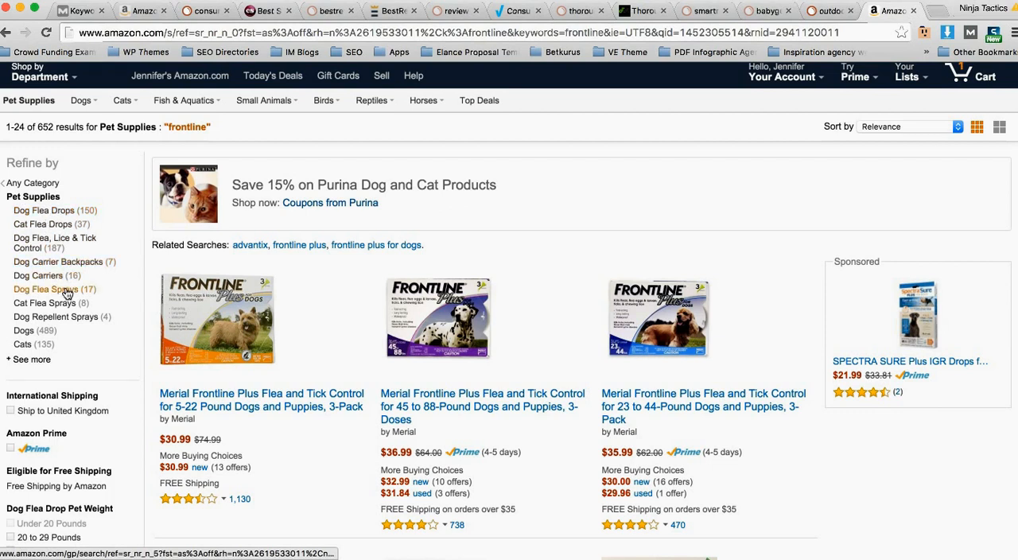
left_click(250, 245)
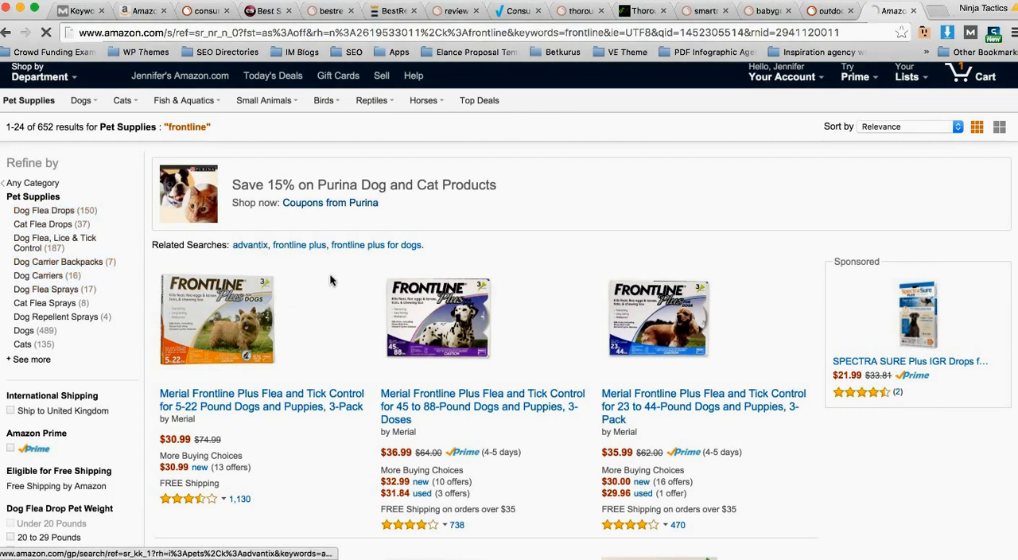
scroll(337, 305, "down", 3)
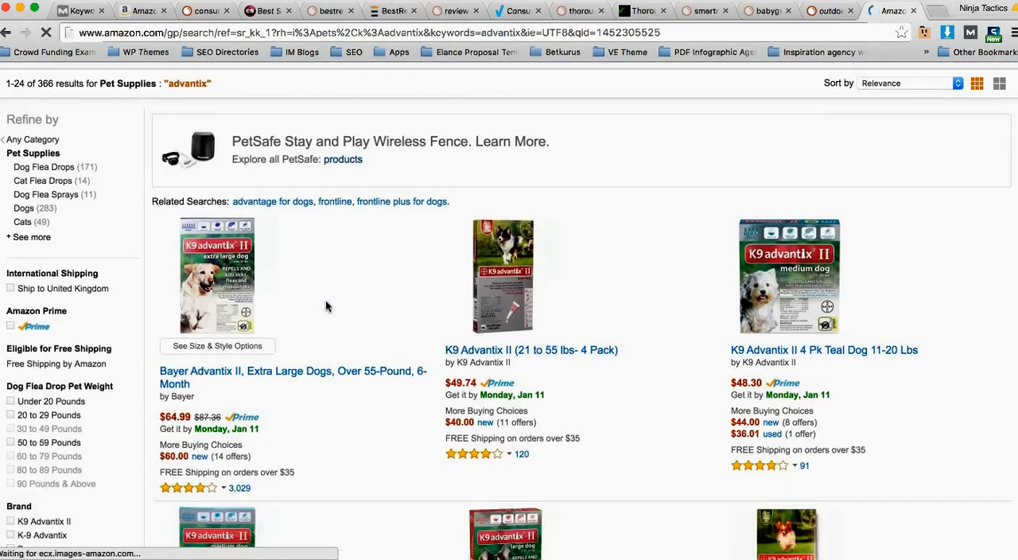
Step: Look through the Pet Supplies results for "advantix", examining the product variants, brands, prices and review counts
scroll(319, 308, "down", 5)
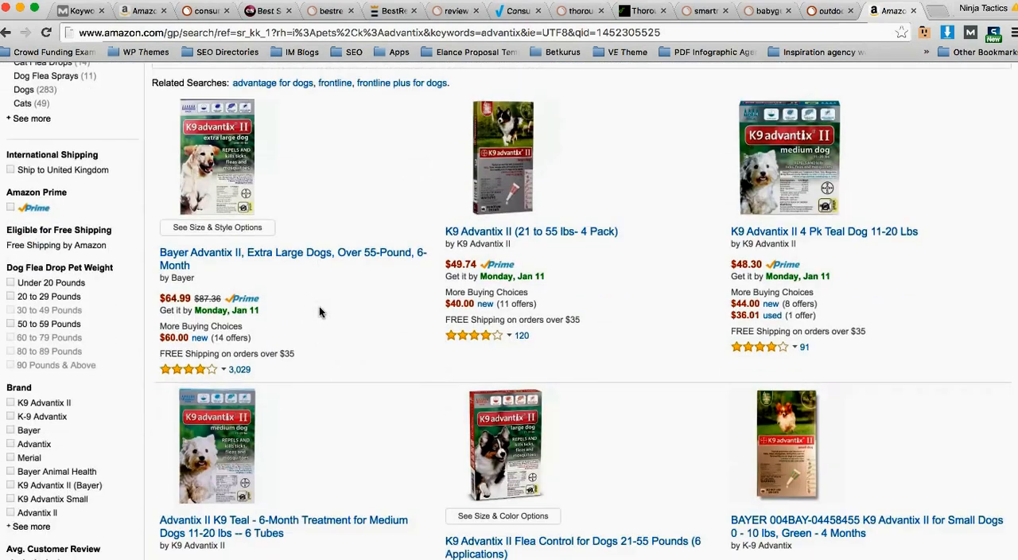
scroll(319, 307, "up", 2)
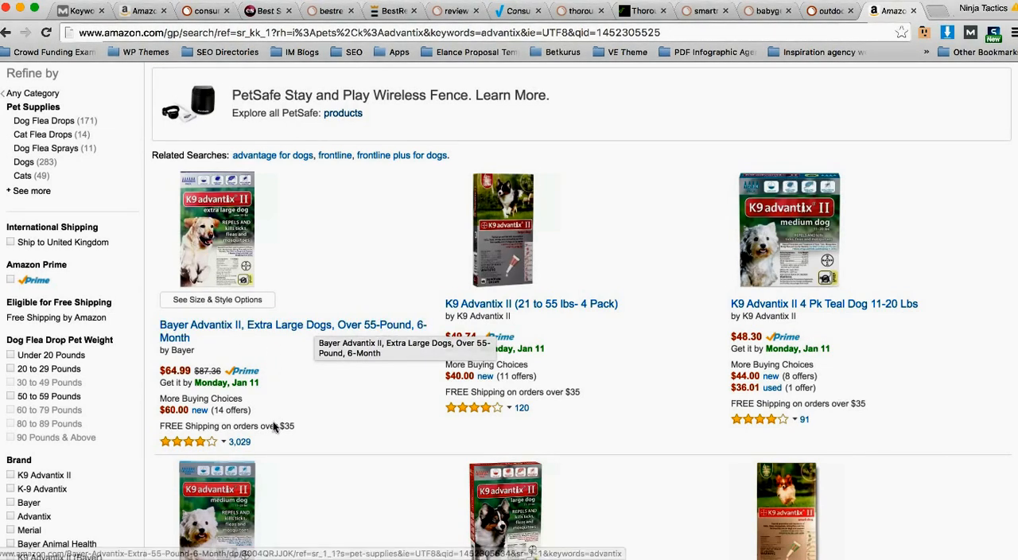
scroll(254, 443, "down", 1)
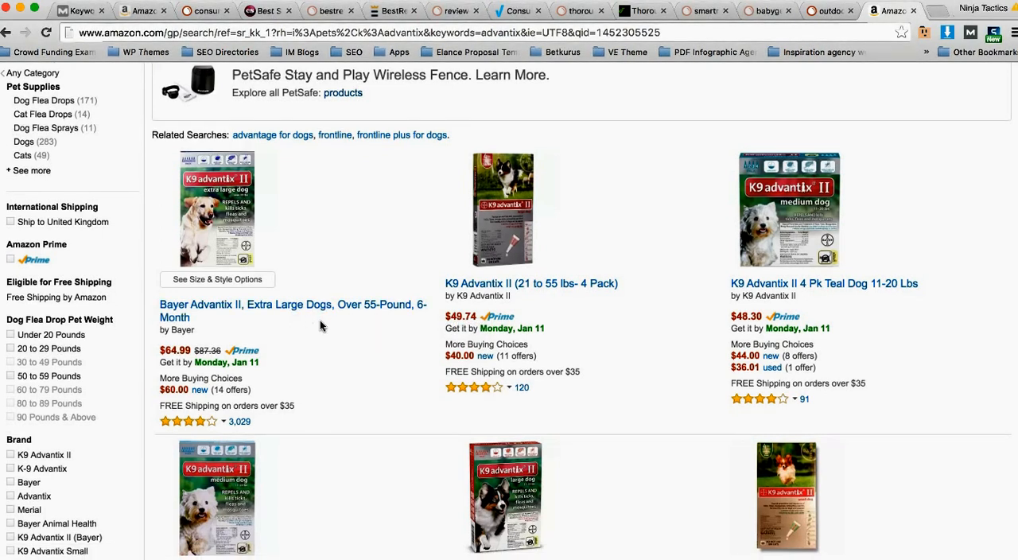
scroll(310, 314, "down", 3)
scroll(317, 312, "up", 3)
scroll(296, 294, "down", 1)
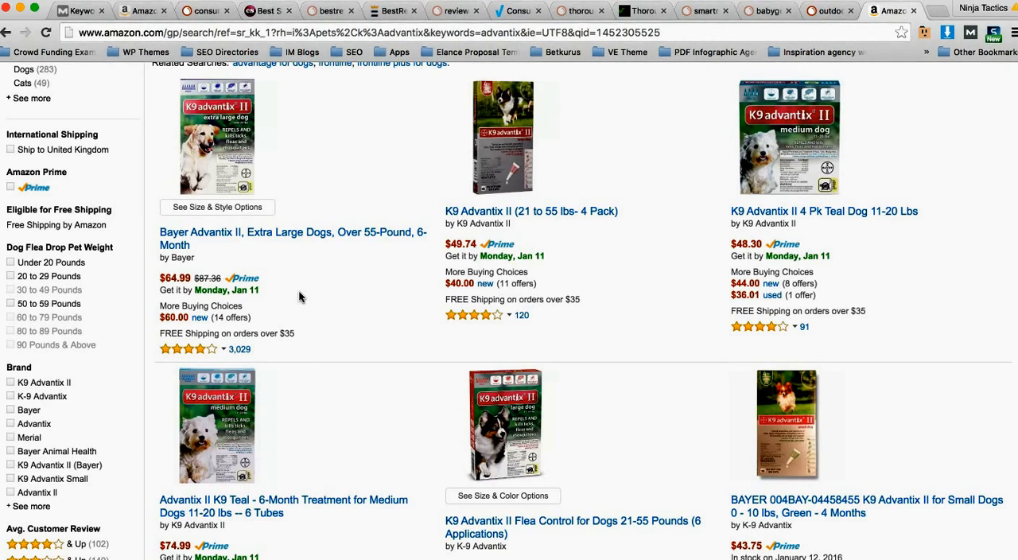
scroll(299, 297, "down", 3)
scroll(300, 296, "down", 12)
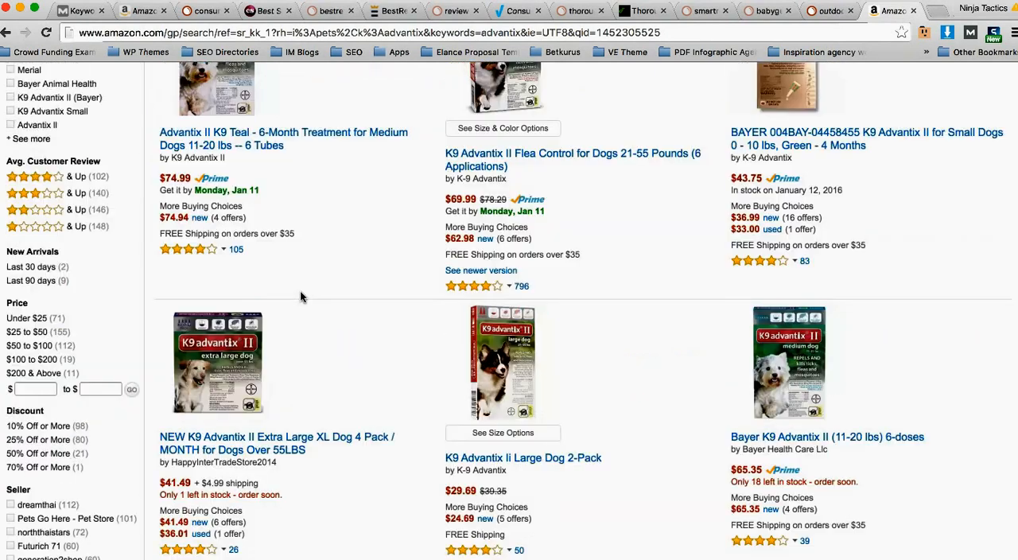
scroll(301, 297, "down", 7)
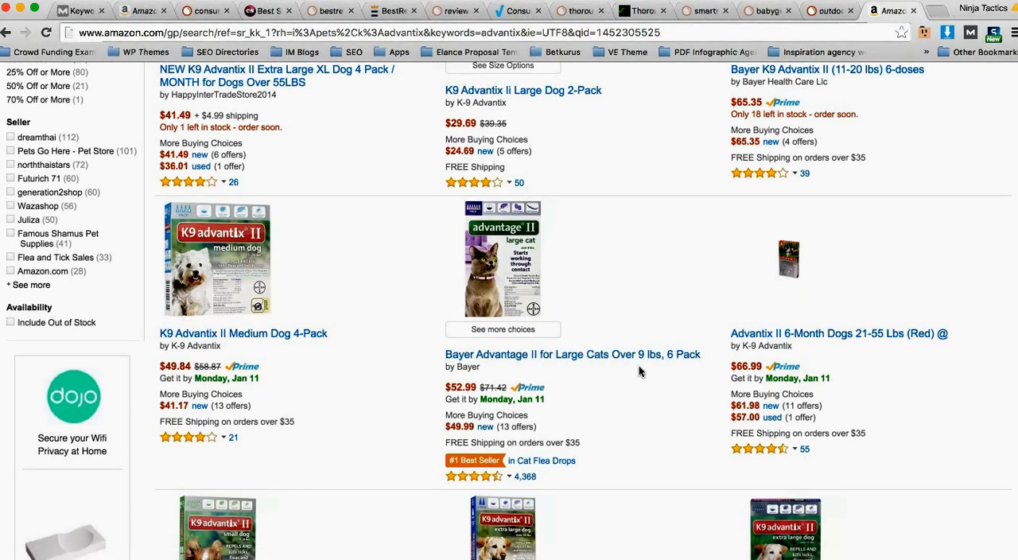
scroll(637, 368, "down", 1)
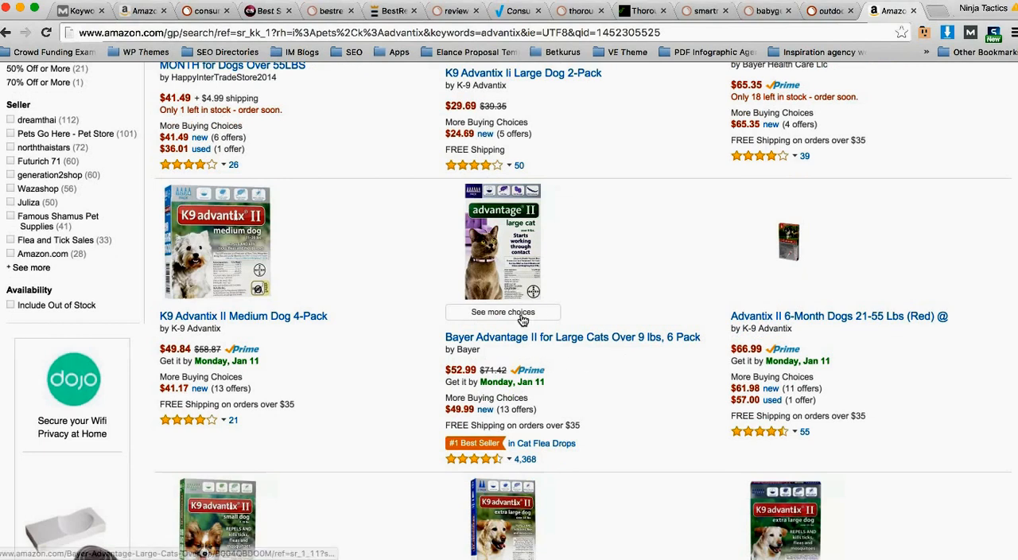
scroll(581, 390, "down", 2)
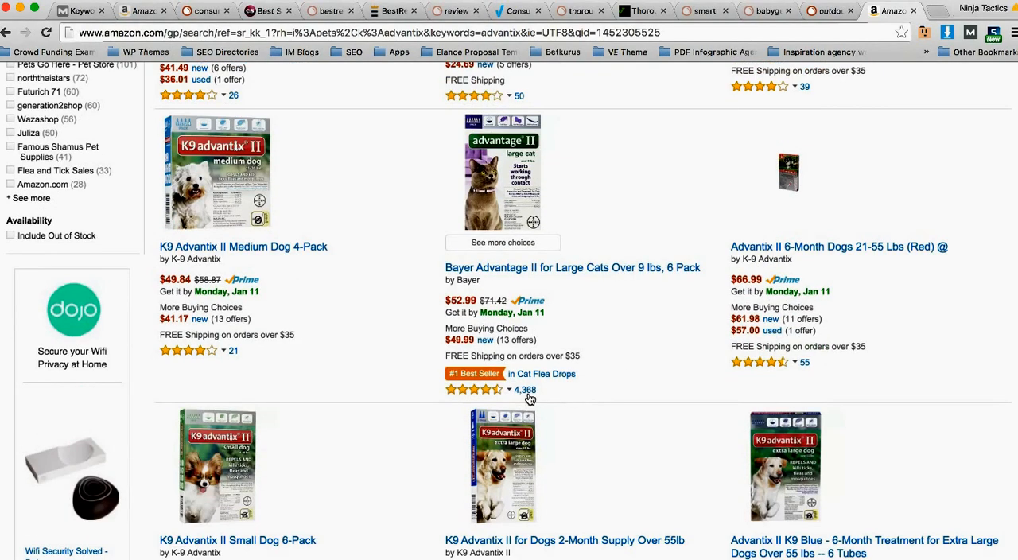
scroll(602, 322, "down", 5)
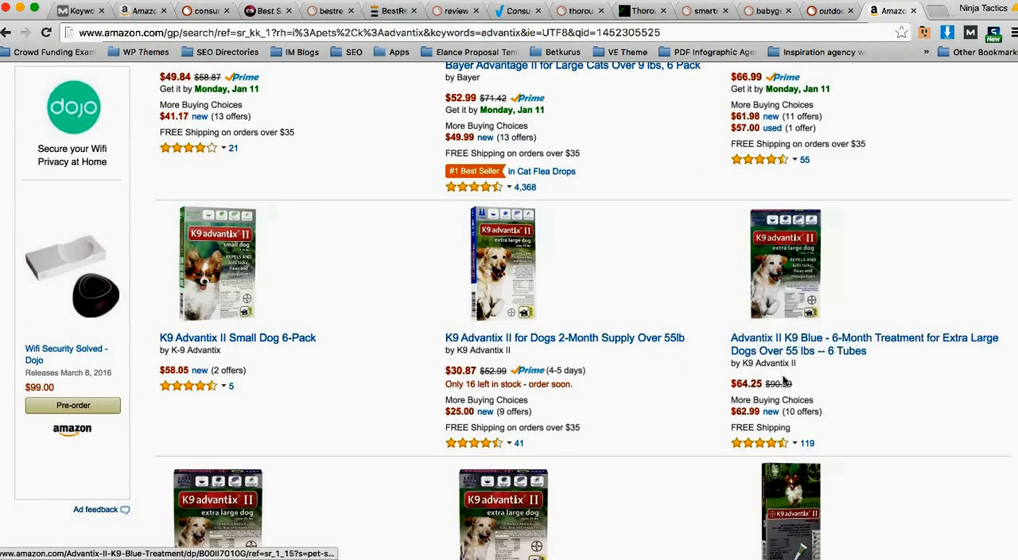
scroll(774, 346, "down", 2)
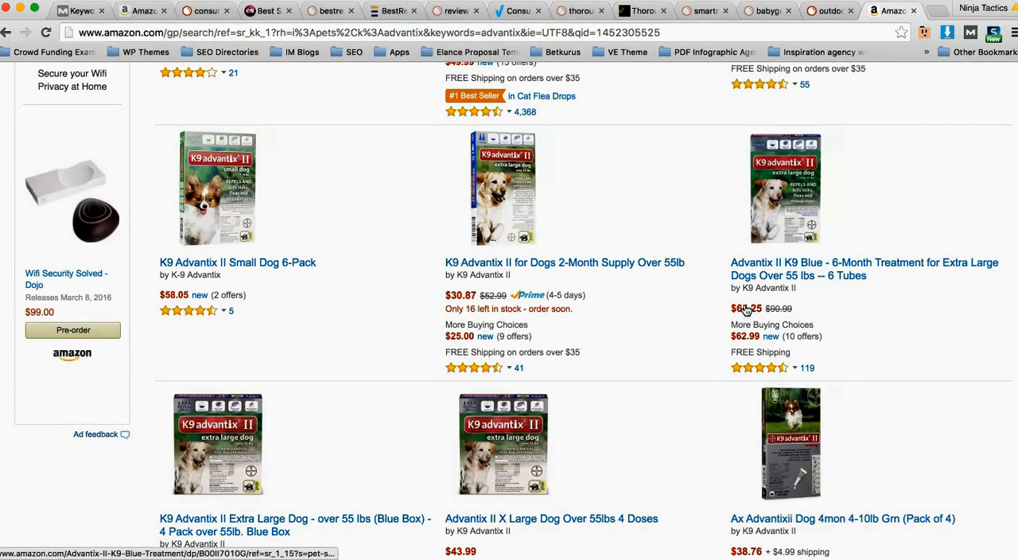
scroll(629, 327, "down", 4)
scroll(625, 325, "up", 10)
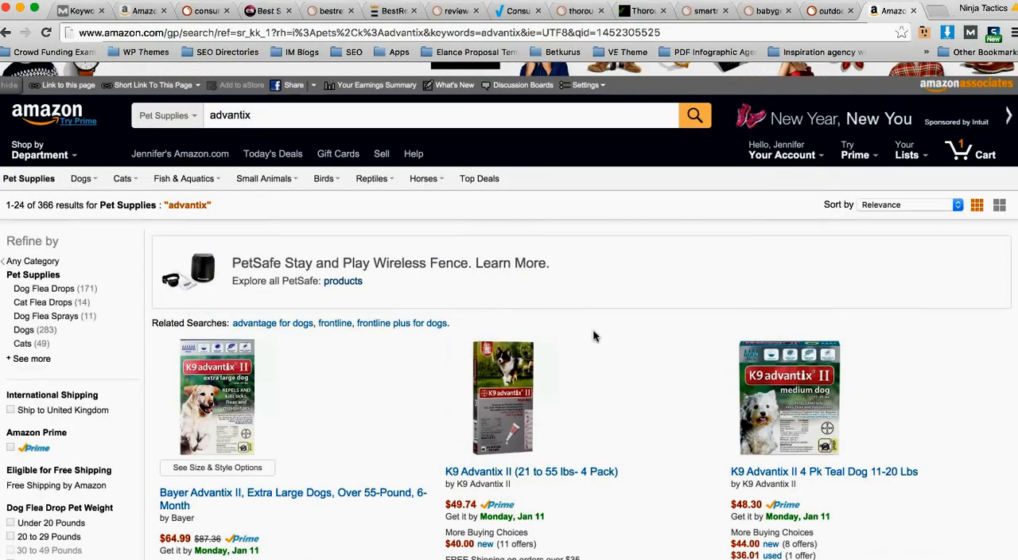
Step: Narrow the advantix results to Dog Flea Drops and look through the listed products
left_click(62, 290)
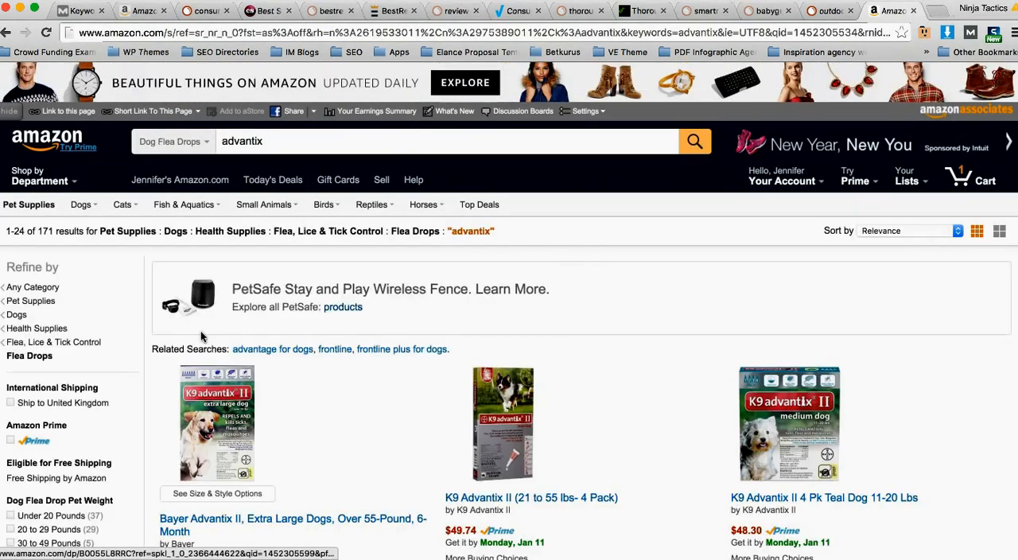
scroll(334, 356, "down", 3)
scroll(331, 350, "down", 6)
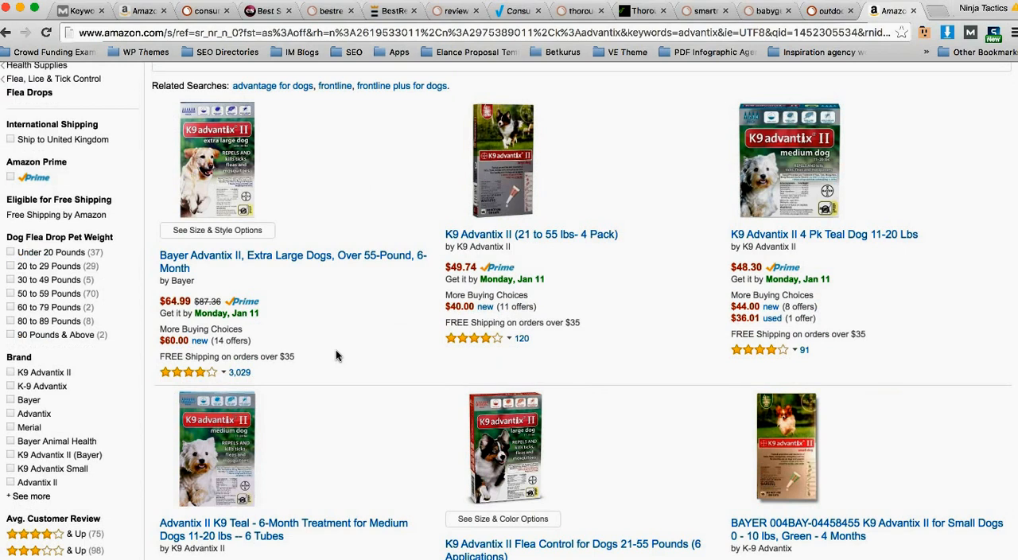
scroll(338, 355, "down", 5)
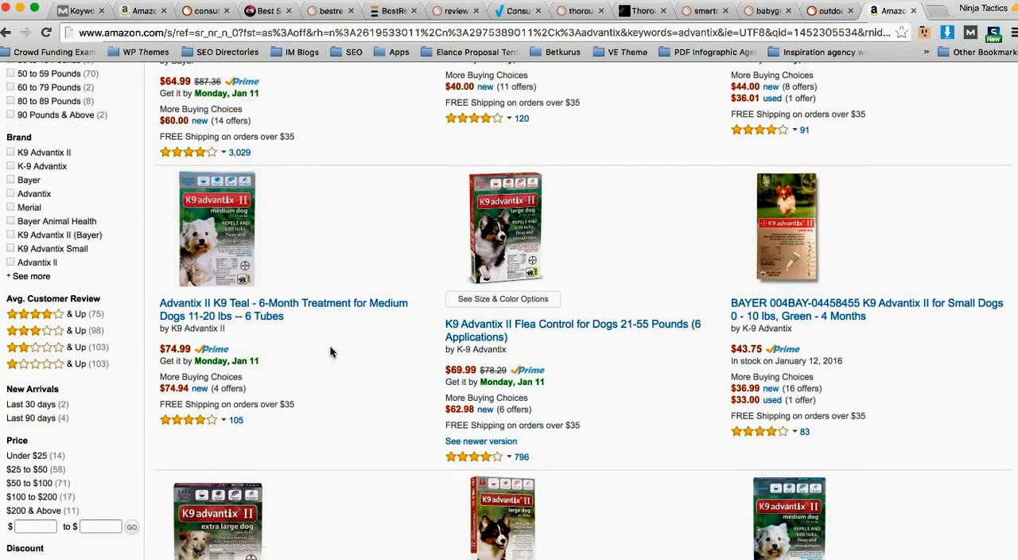
scroll(334, 352, "up", 13)
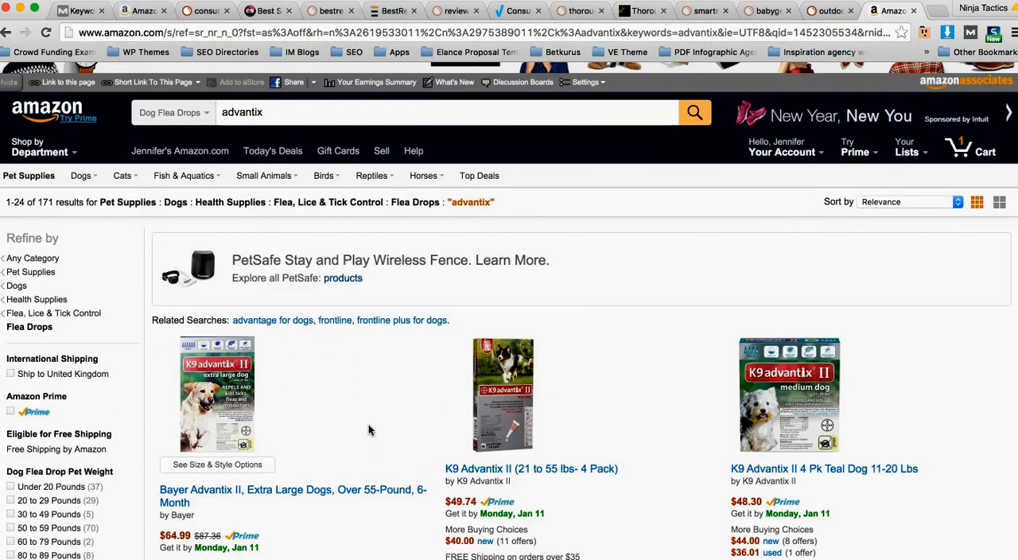
Step: Switch to the consumersearch.com keyword spreadsheet in Excel and add filters to the Keyword, Position and Search Volume headers
key("super+Tab")
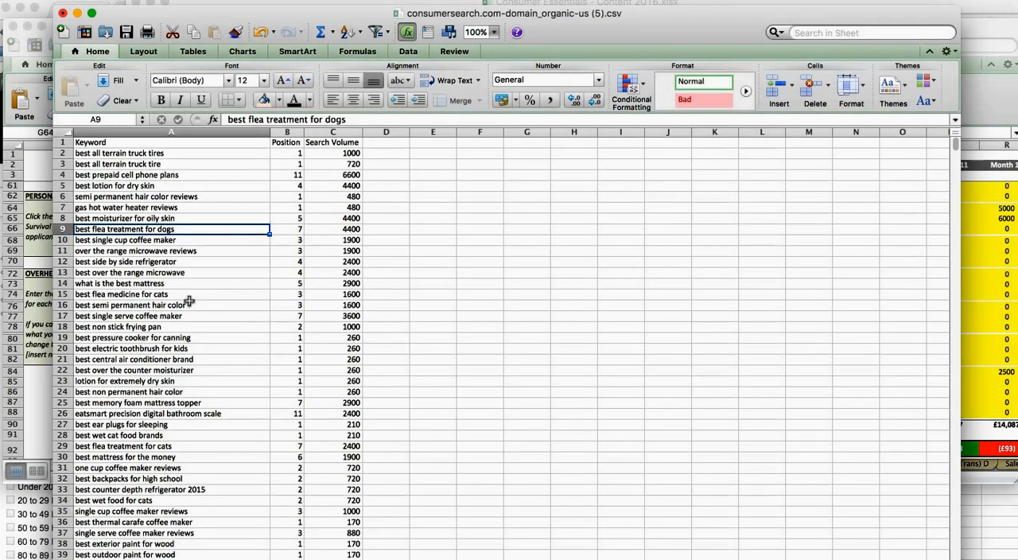
left_click(203, 196)
left_click(216, 144)
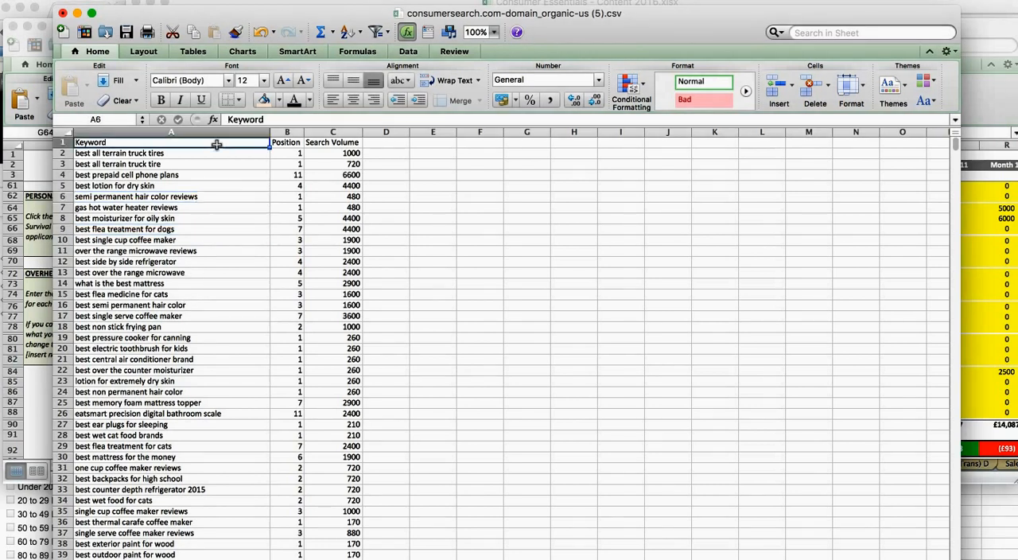
left_click_drag(216, 144, 345, 141)
left_click(376, 32)
left_click(294, 219)
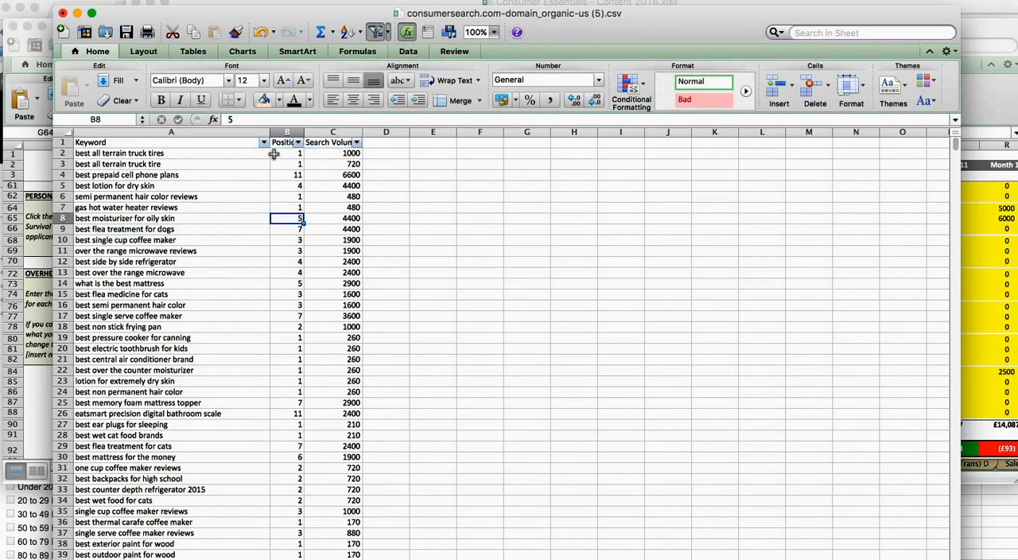
Step: Filter the Keyword column to entries containing "flea"
left_click(263, 143)
type("flea")
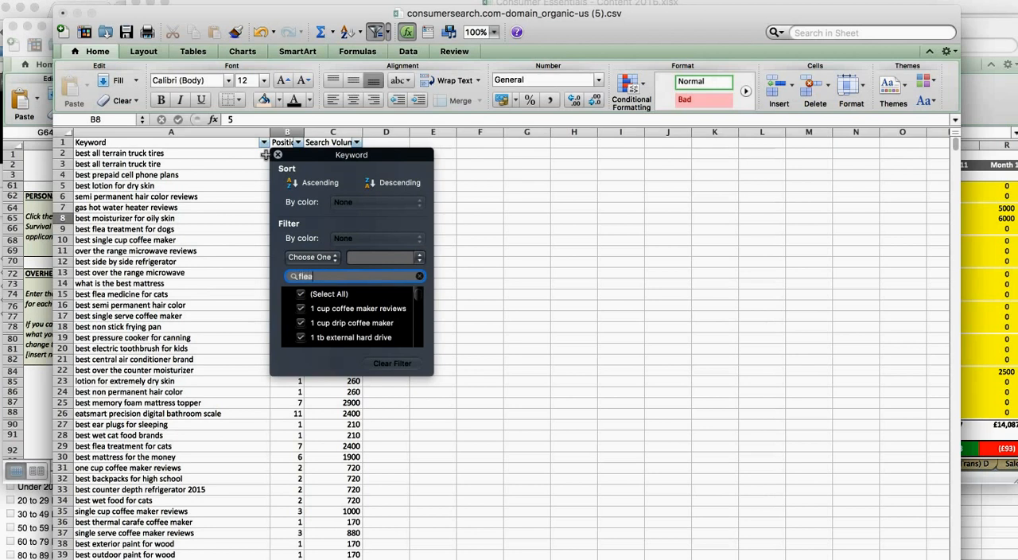
left_click(216, 197)
Step: Look through the filtered flea keywords from the first entry to the end of the list and back
left_click(193, 154)
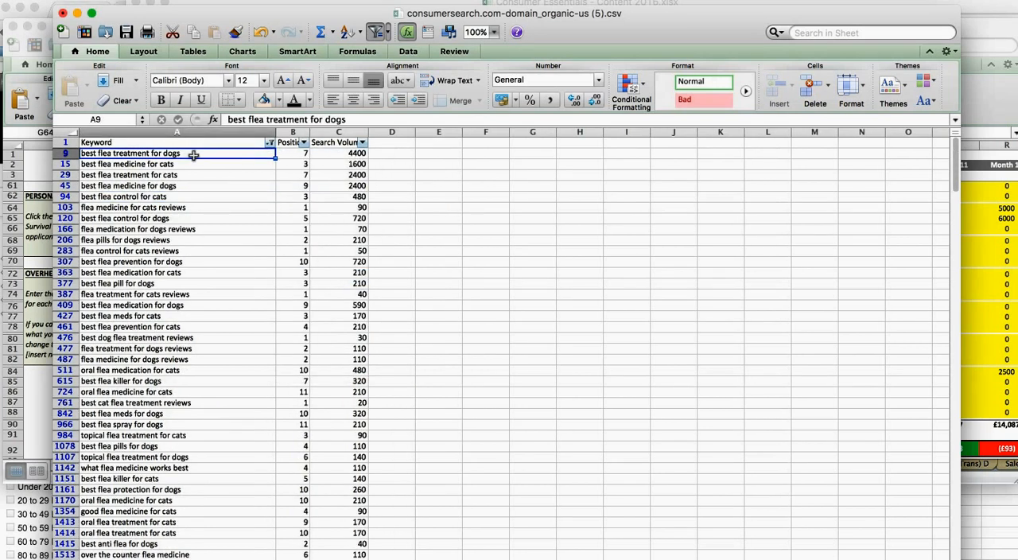
key("ctrl+shift+Down")
left_click(235, 306)
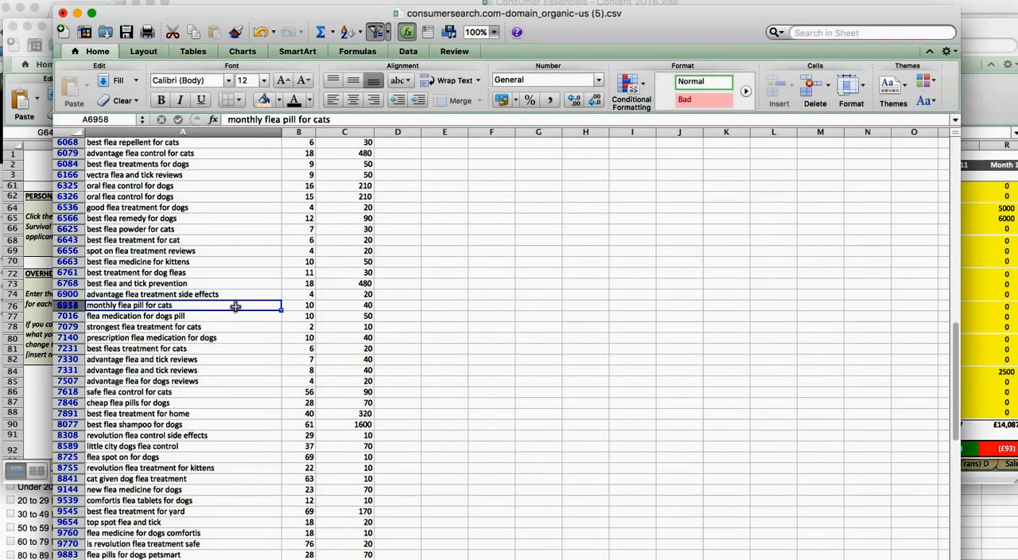
key("ctrl+shift+Up")
left_click(236, 306)
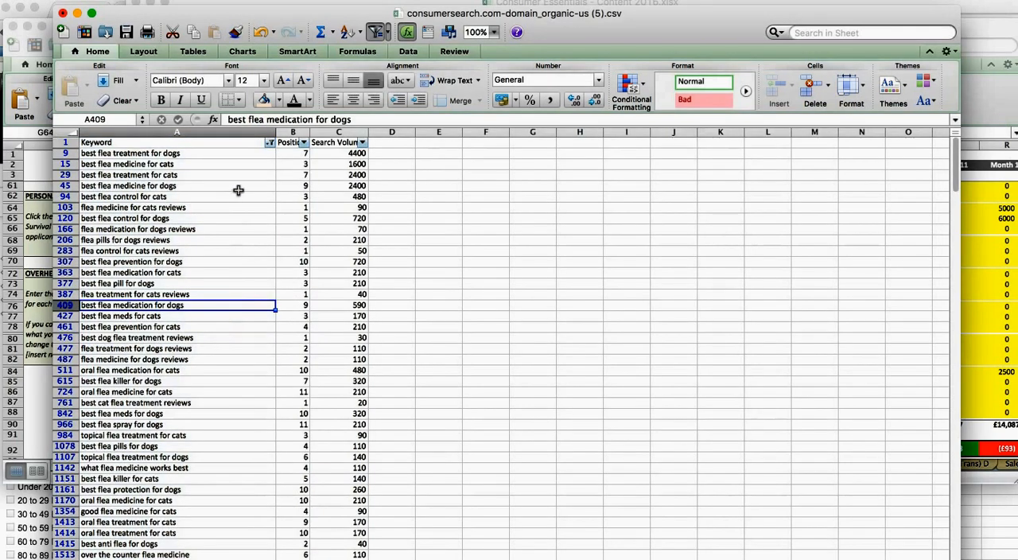
Step: Select all search volumes of the flea keywords to examine them, and return to the start of the keyword list
left_click(356, 154)
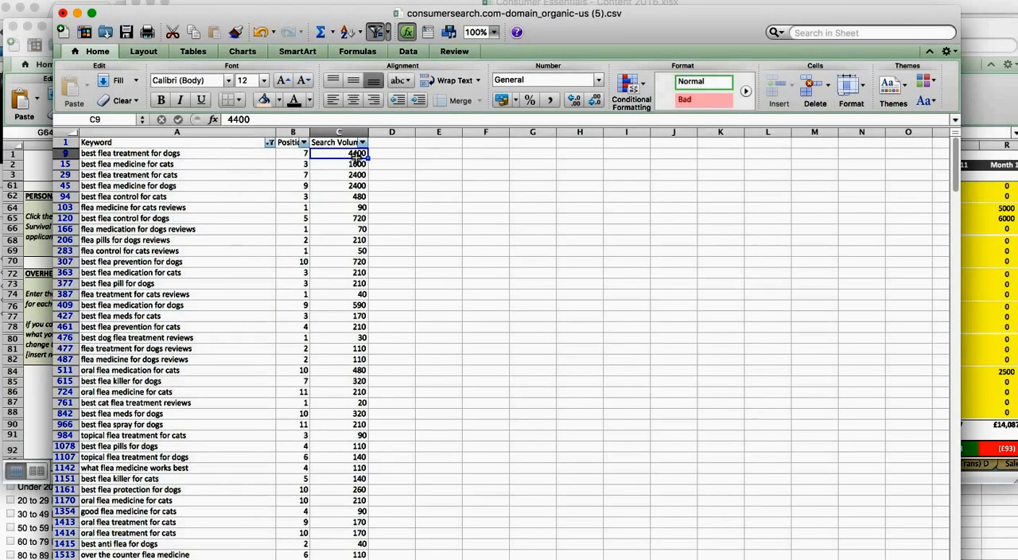
key("ctrl+shift+Down")
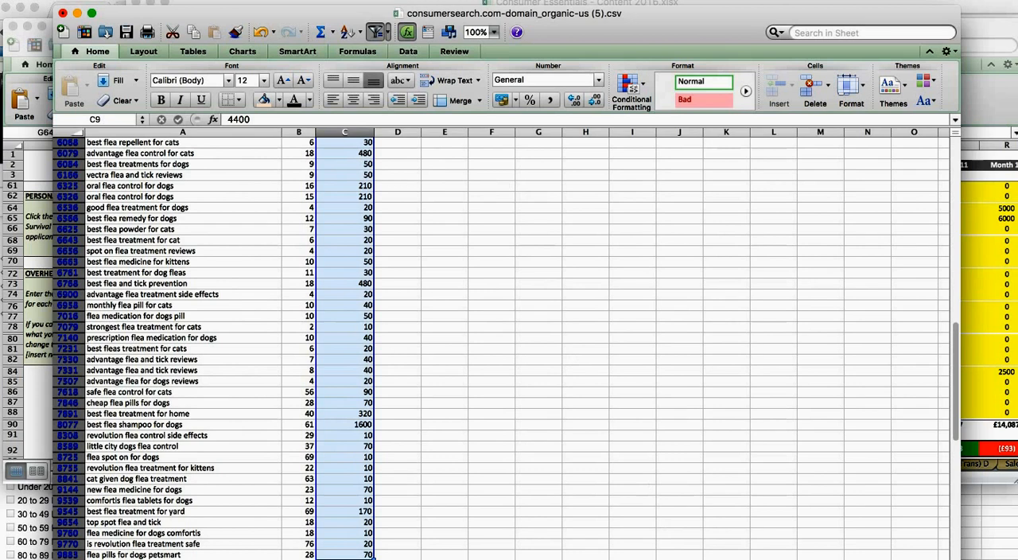
left_click(599, 559)
left_click(602, 528)
left_click(257, 316)
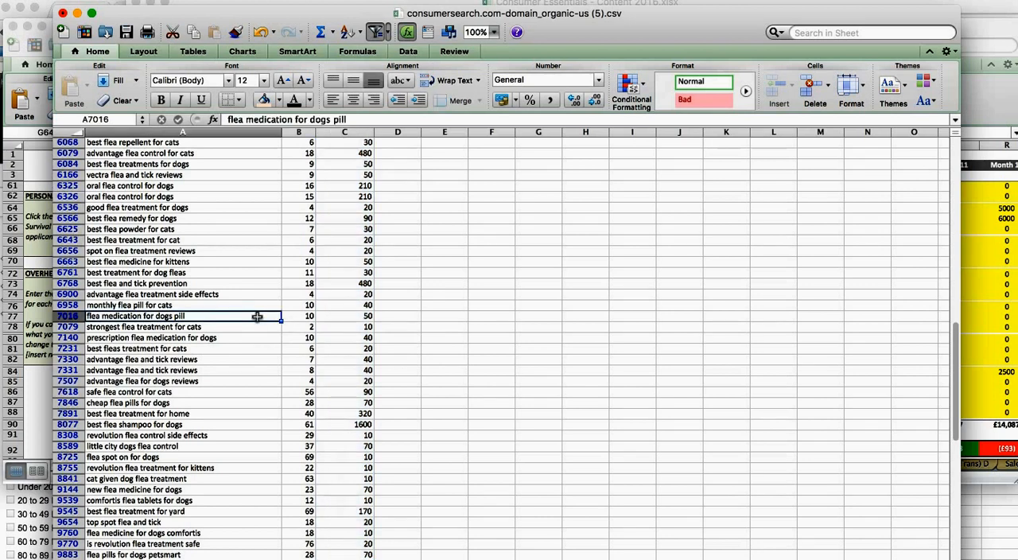
key("super+shift+Up")
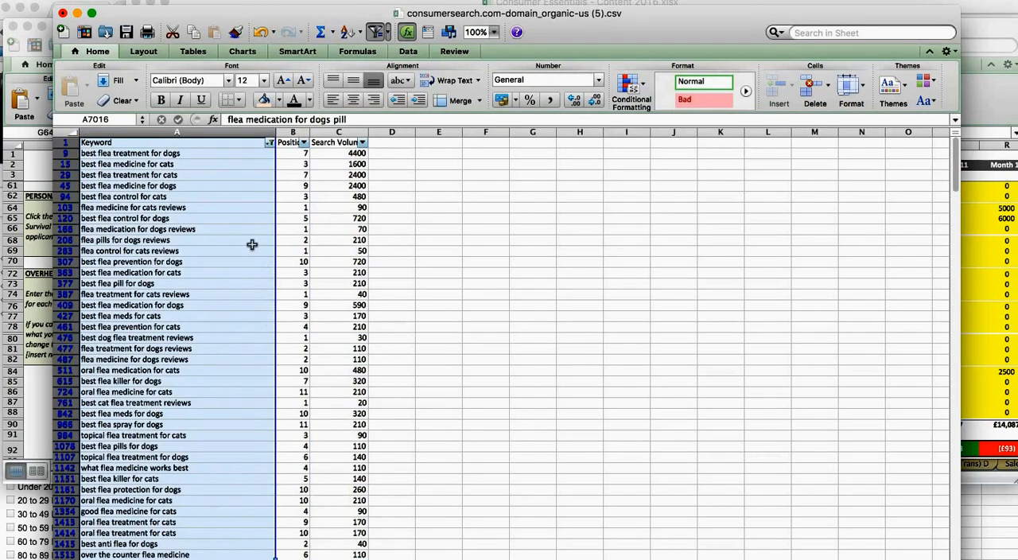
left_click(248, 241)
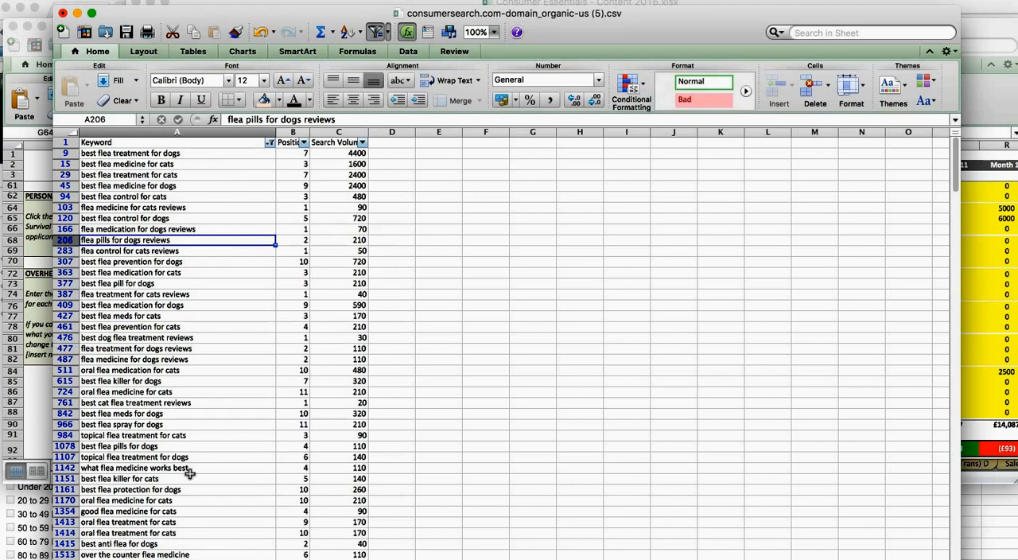
Step: Switch to the browser's SEMrush report for consumersearch.com and review its traffic overview, word-count filters and organic keyword positions
left_click(204, 410)
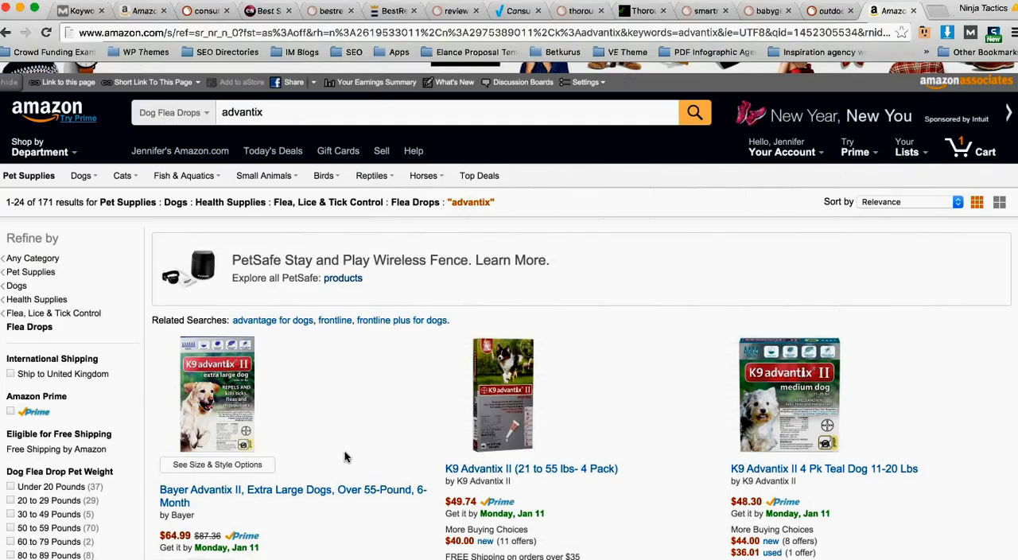
left_click(206, 11)
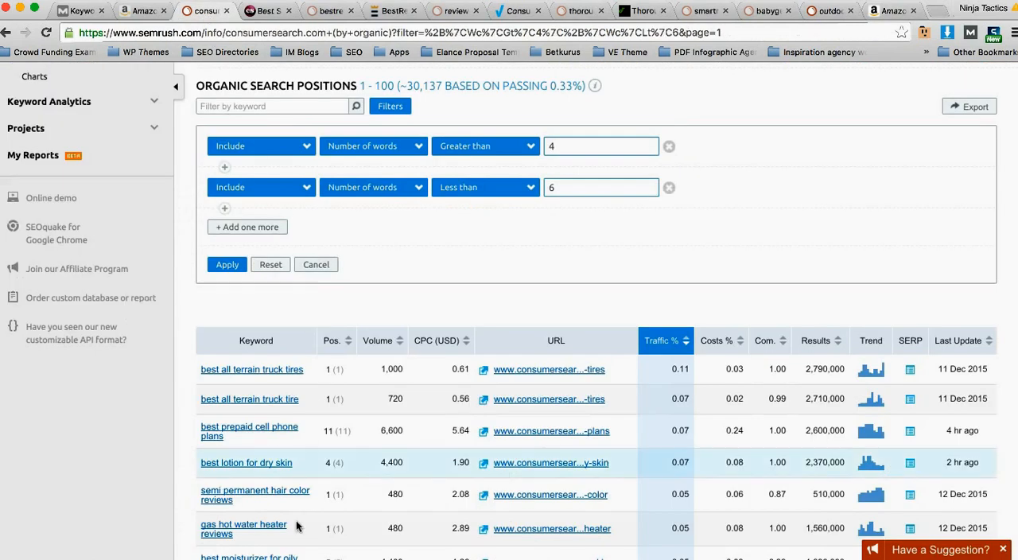
scroll(339, 421, "up", 5)
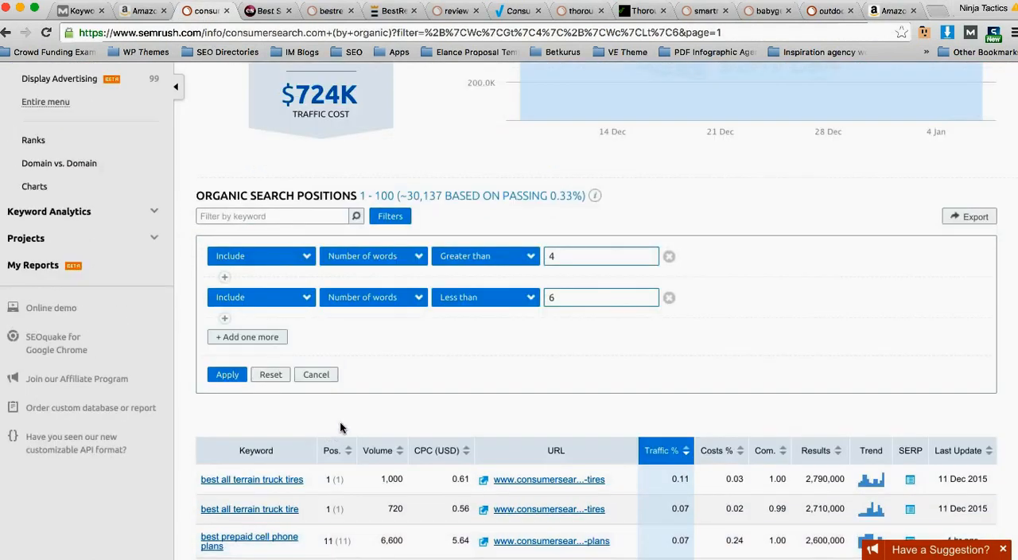
scroll(293, 261, "up", 2)
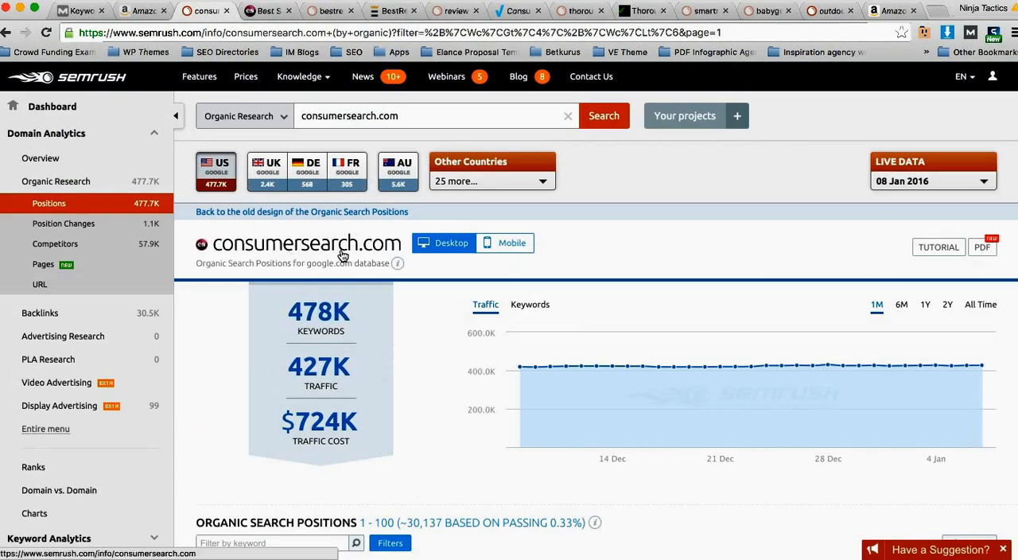
scroll(422, 350, "down", 4)
scroll(422, 351, "down", 4)
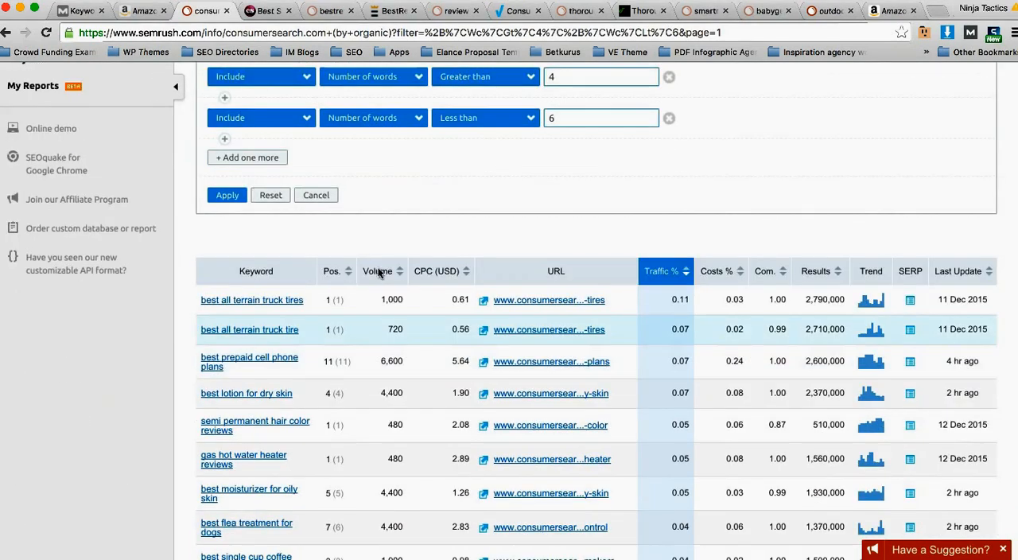
scroll(374, 199, "up", 1)
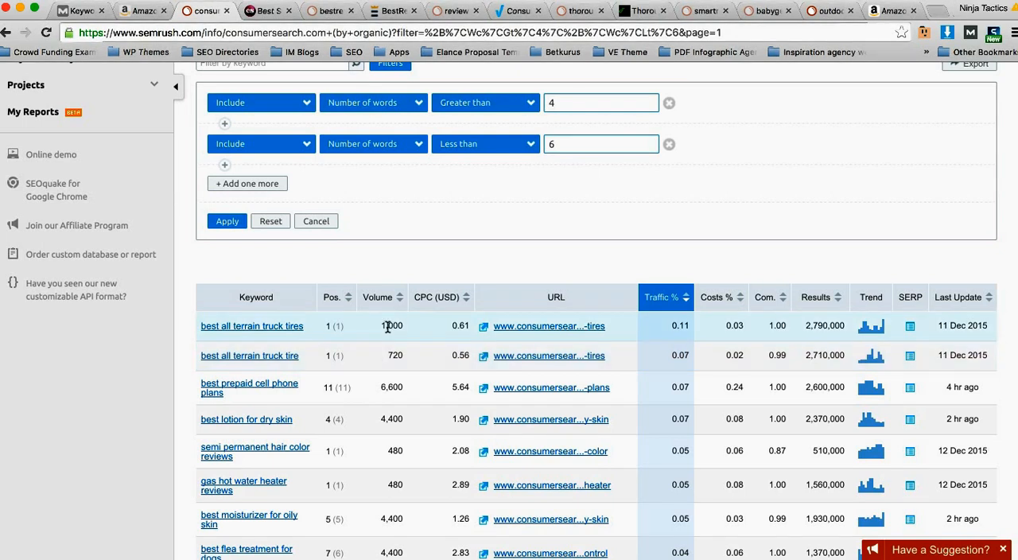
scroll(386, 202, "up", 3)
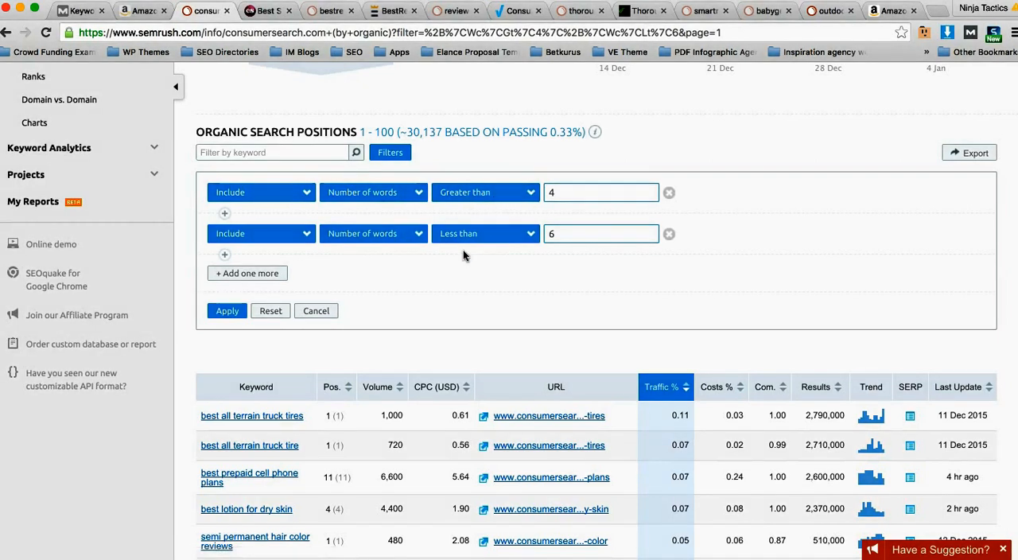
scroll(409, 280, "up", 5)
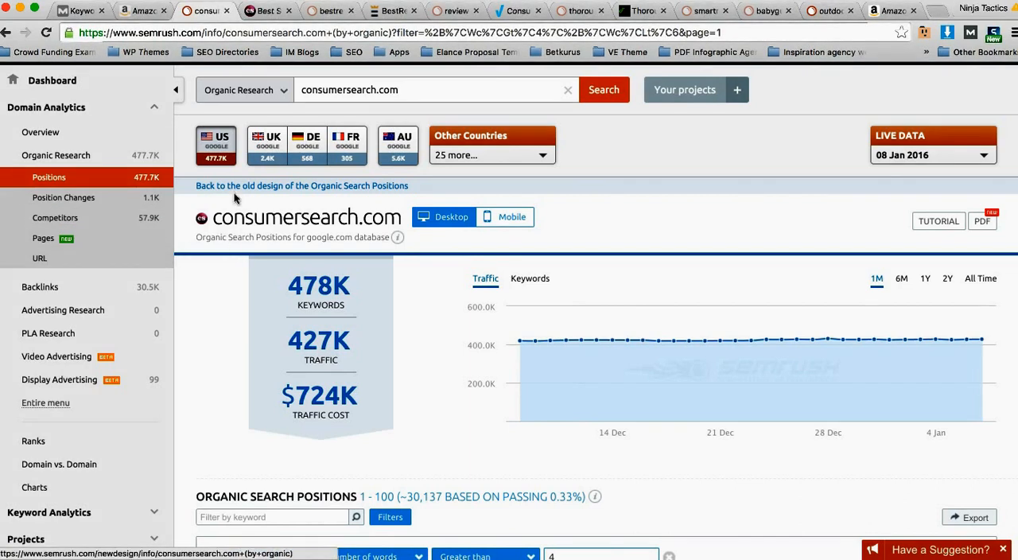
Step: Open the organic competitors report for consumersearch.com and compare the leading domains' competition levels, common keywords and search traffic
scroll(322, 126, "up", 1)
left_click(55, 220)
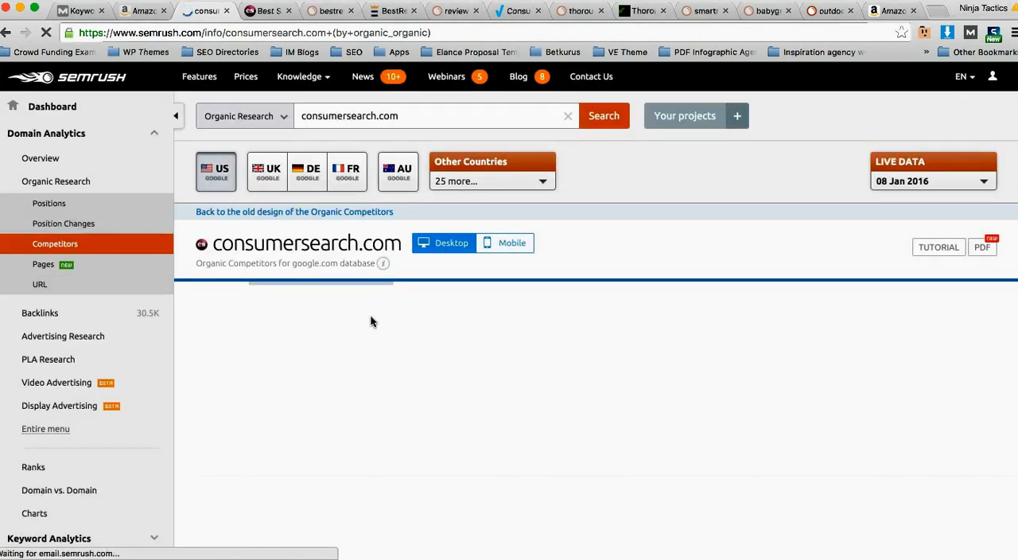
scroll(368, 327, "down", 3)
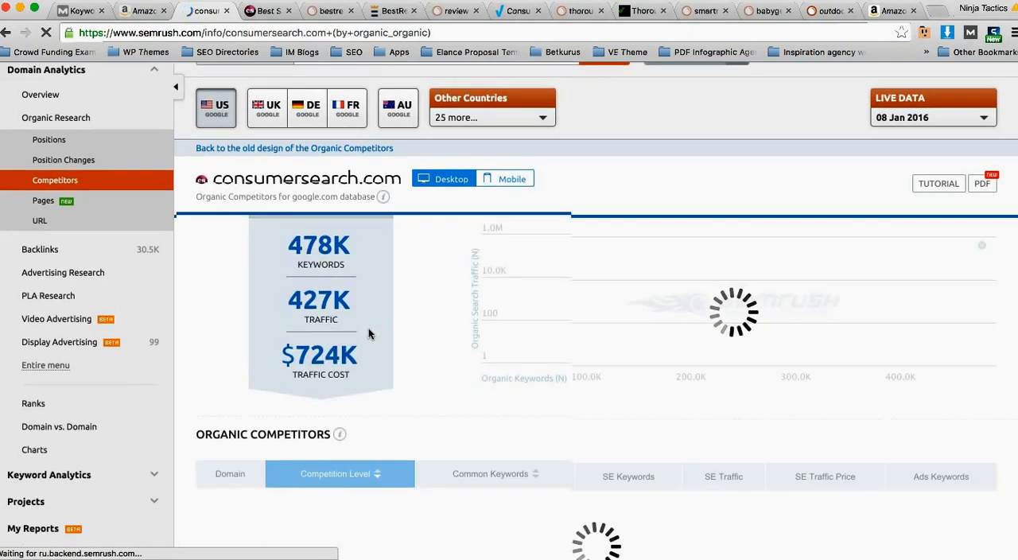
scroll(356, 295, "down", 5)
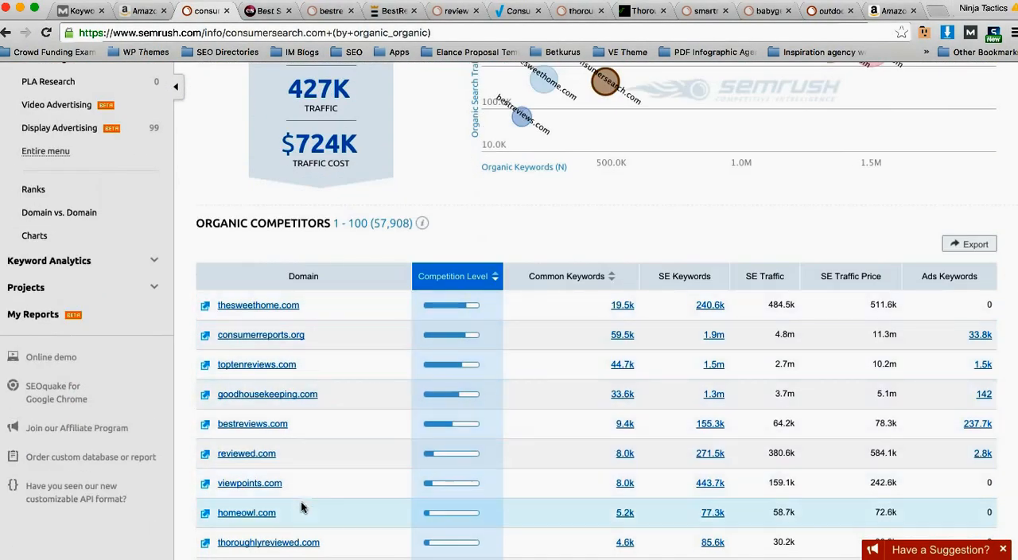
scroll(302, 446, "down", 1)
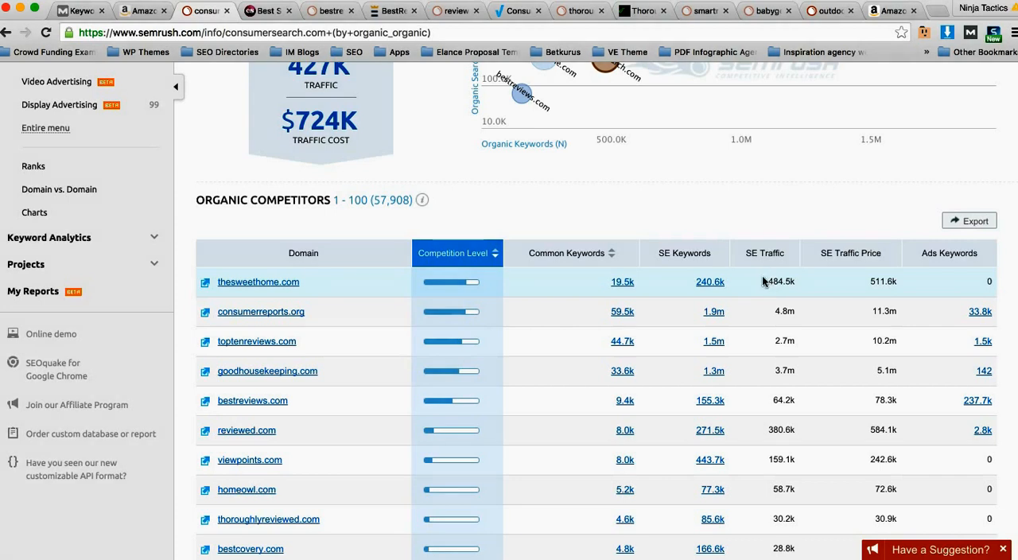
scroll(765, 281, "down", 1)
scroll(608, 296, "down", 1)
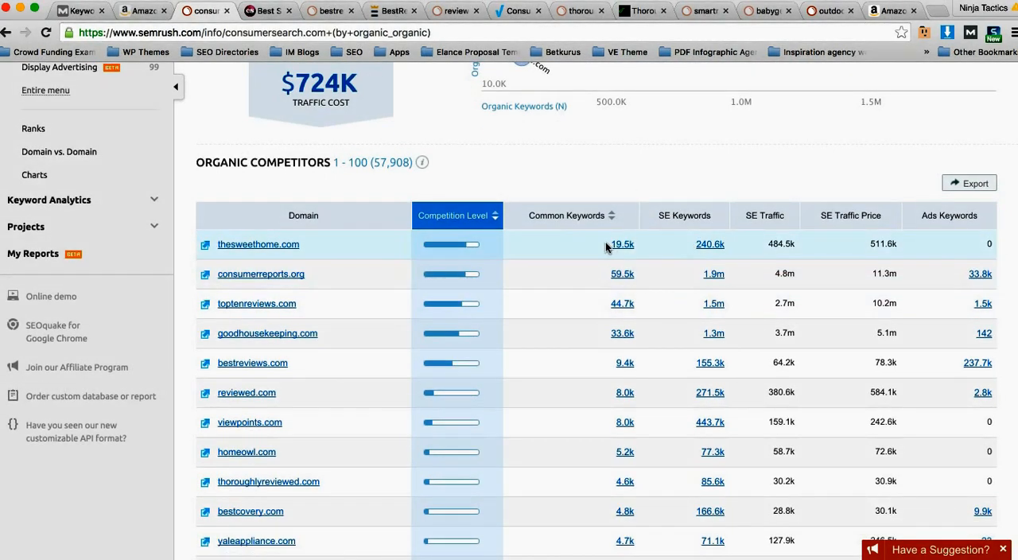
scroll(604, 246, "down", 1)
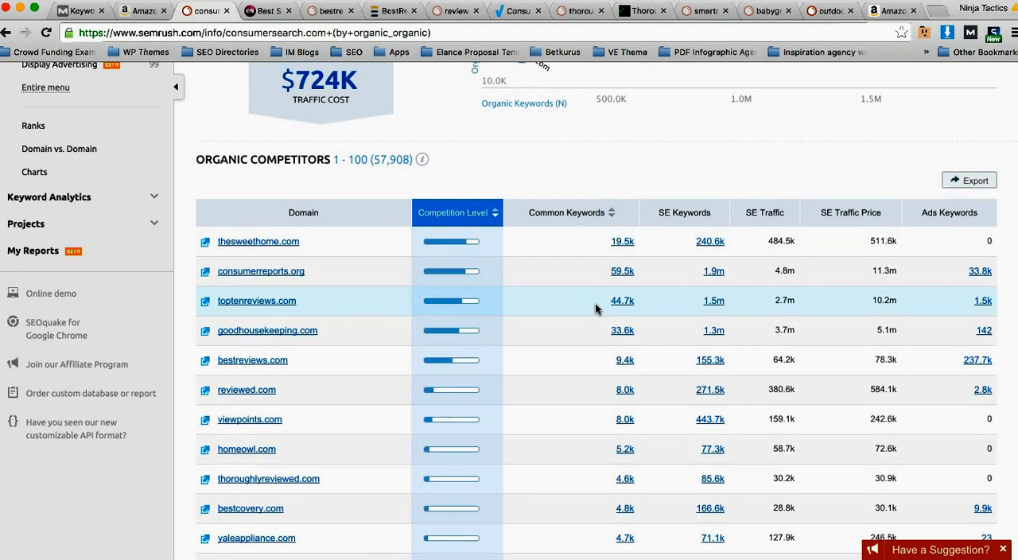
scroll(592, 286, "down", 3)
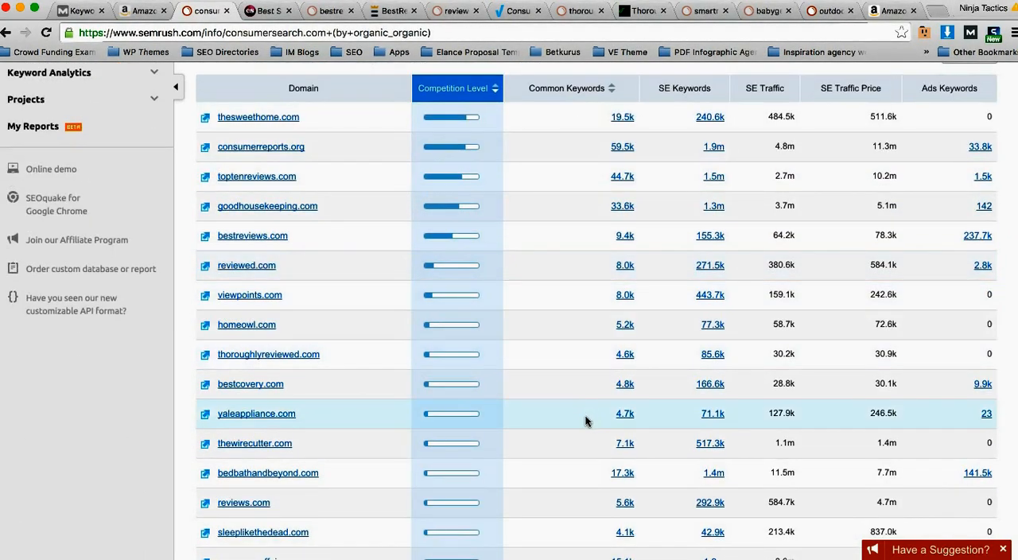
scroll(580, 413, "down", 1)
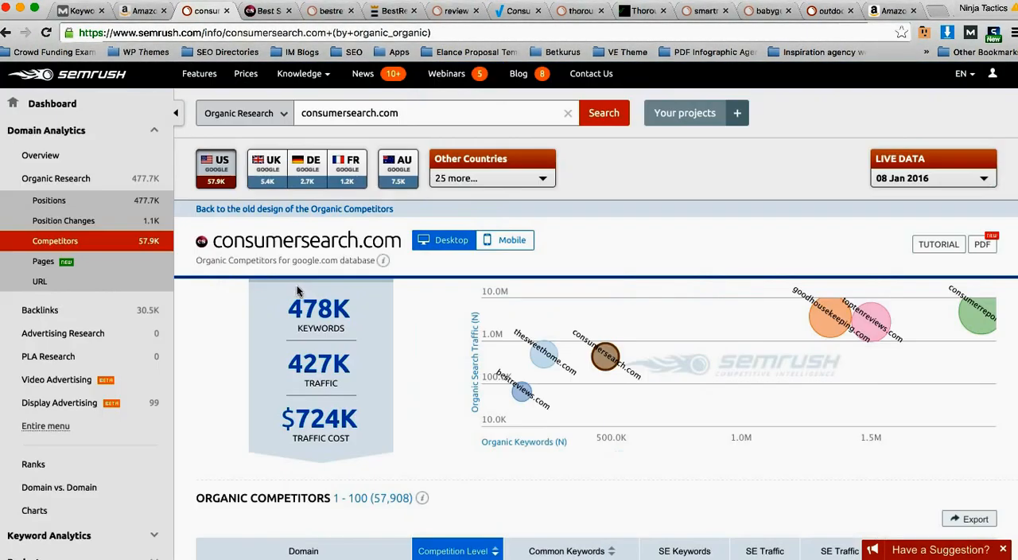
Step: Look through the organic competitors list for smaller niche review sites, continuing down to babygearlab.com
scroll(231, 278, "down", 5)
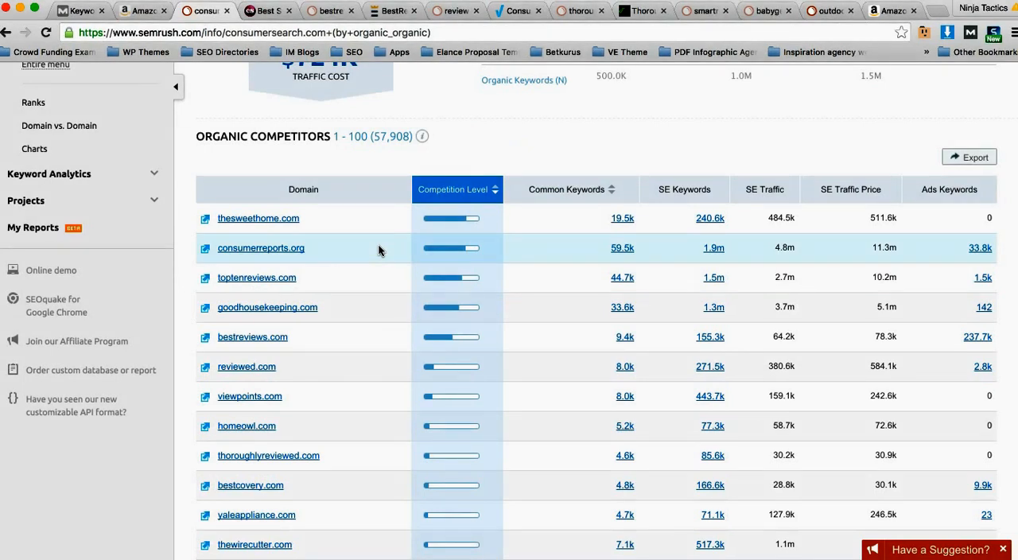
scroll(345, 310, "down", 1)
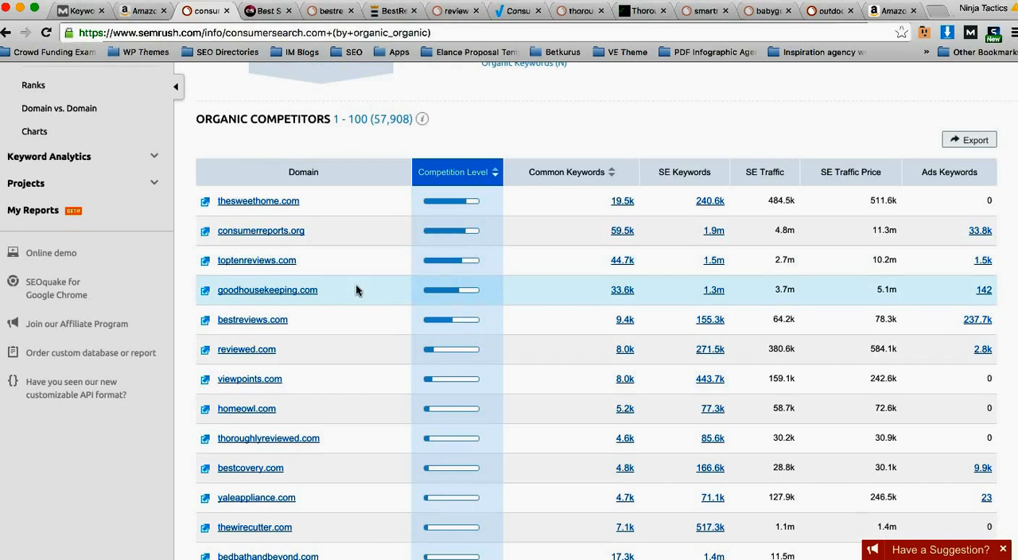
scroll(356, 289, "down", 4)
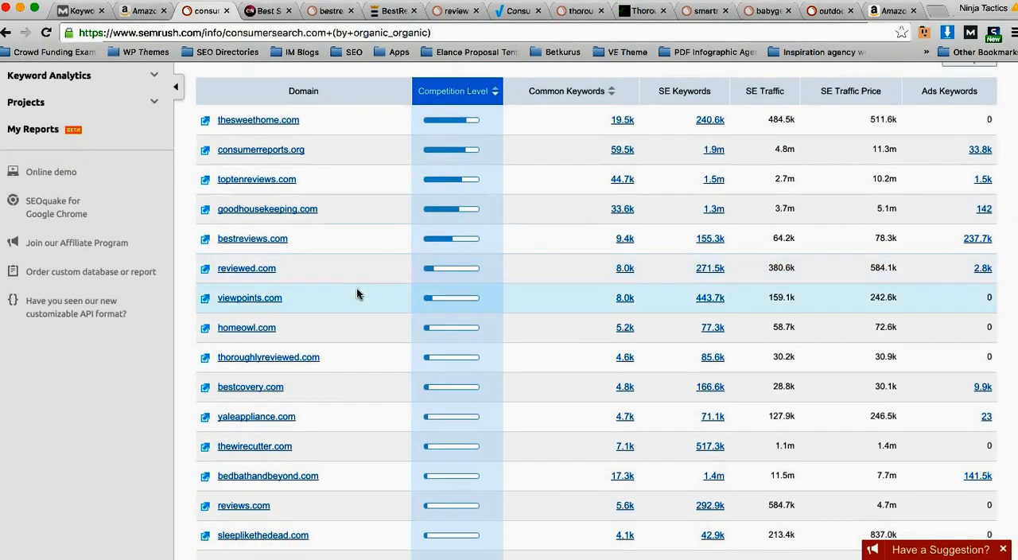
scroll(366, 357, "down", 1)
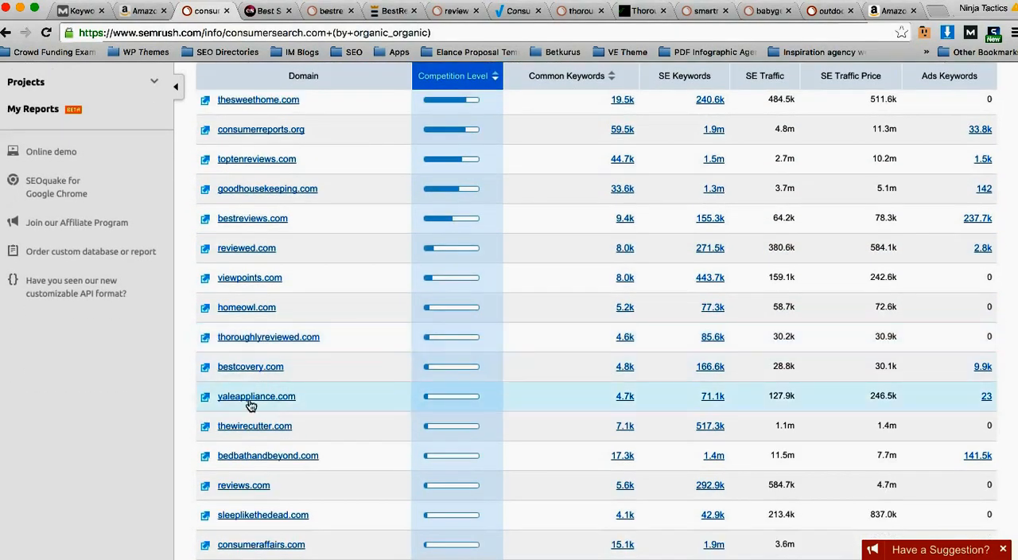
scroll(341, 393, "down", 1)
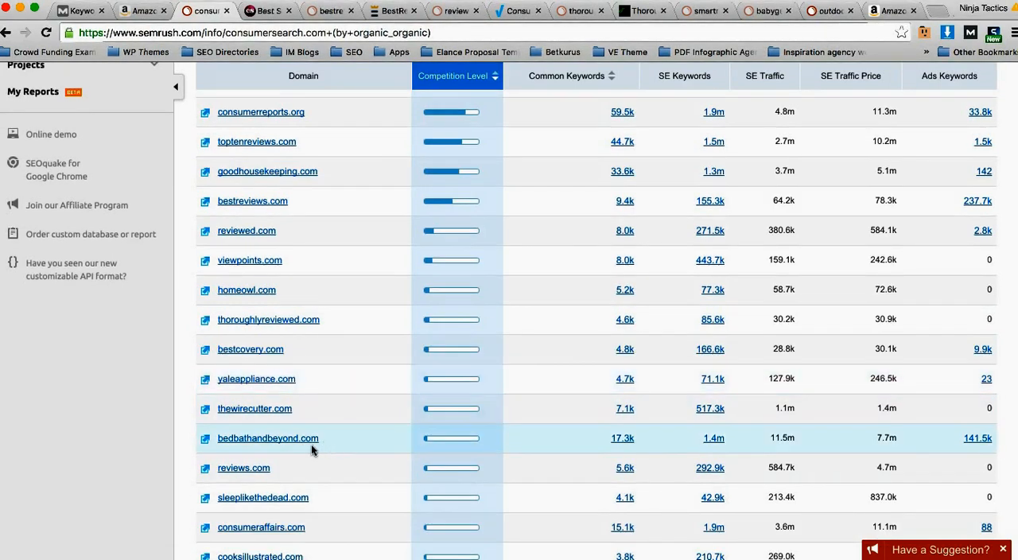
scroll(358, 393, "down", 1)
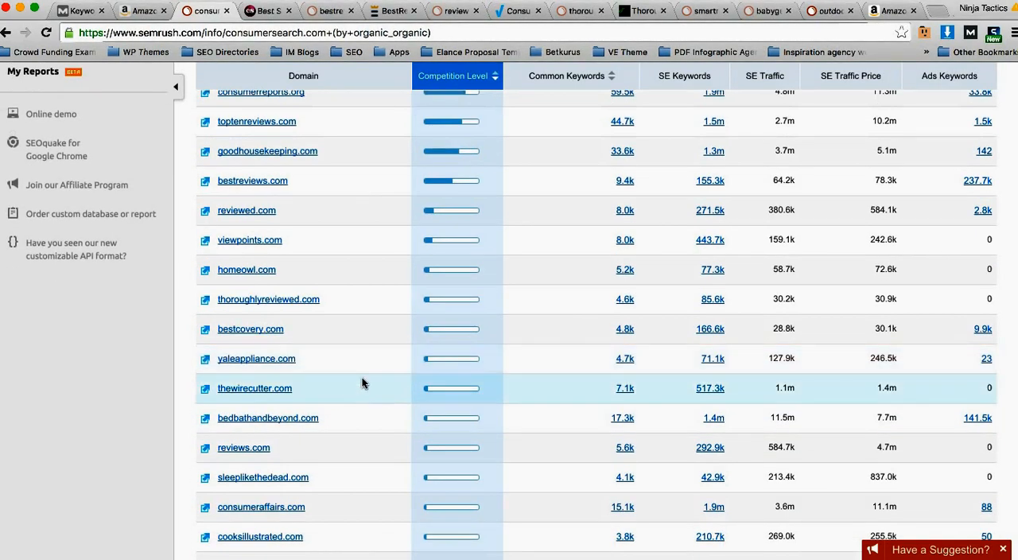
scroll(362, 383, "down", 7)
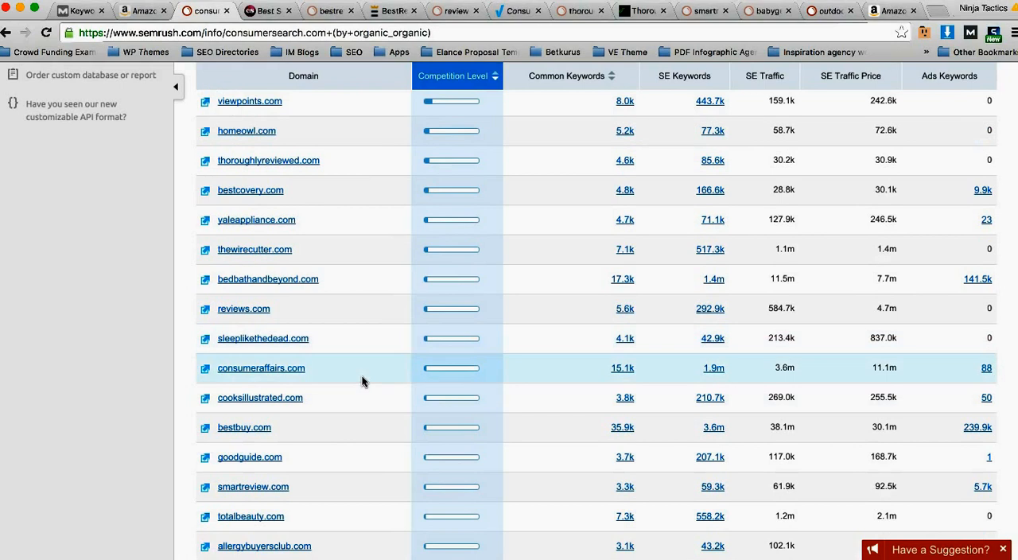
scroll(359, 380, "down", 2)
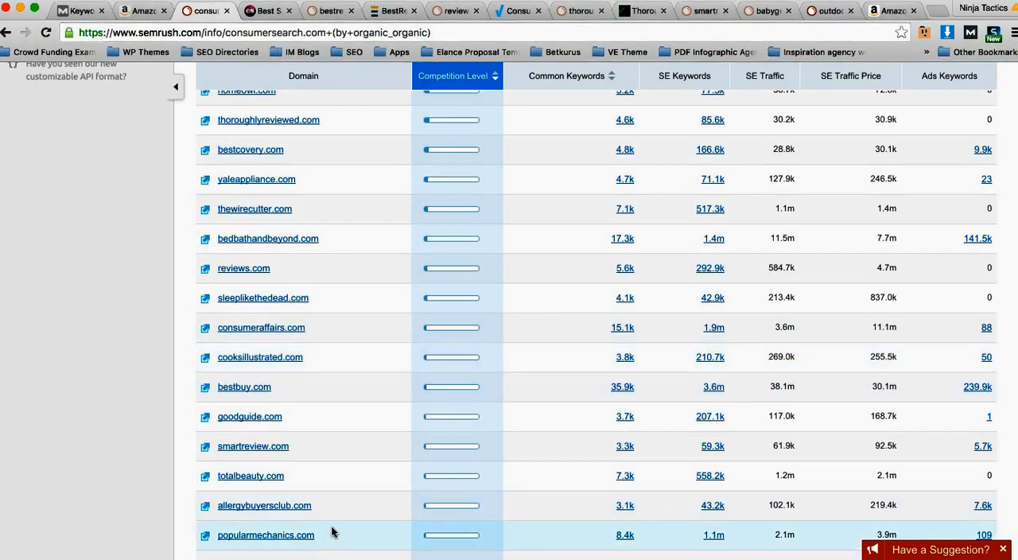
scroll(342, 529, "down", 1)
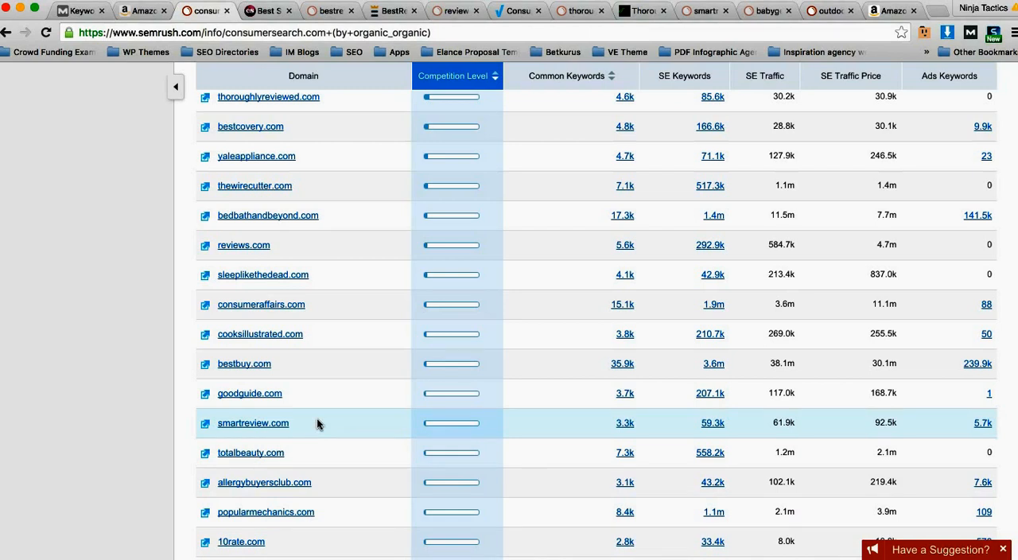
scroll(316, 423, "down", 3)
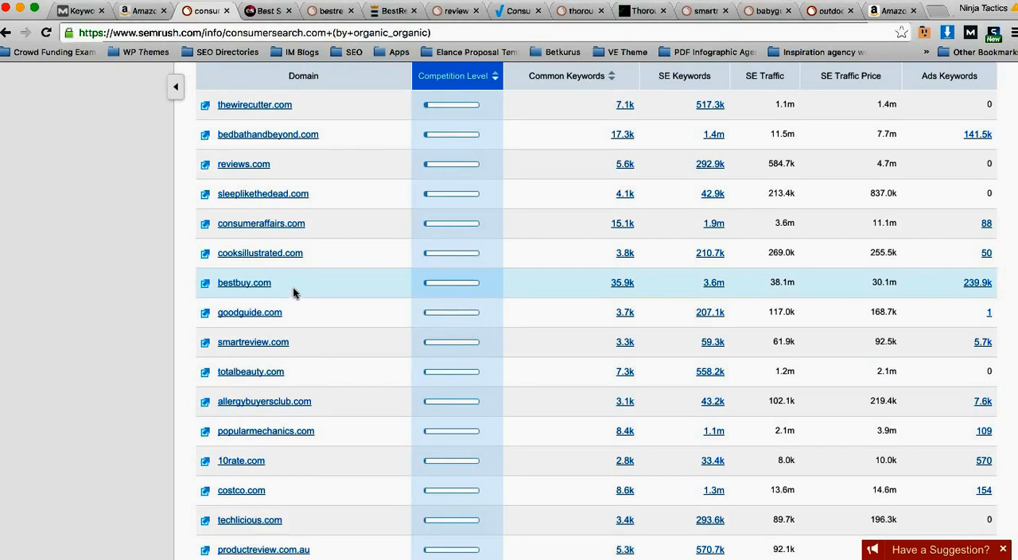
scroll(326, 338, "down", 2)
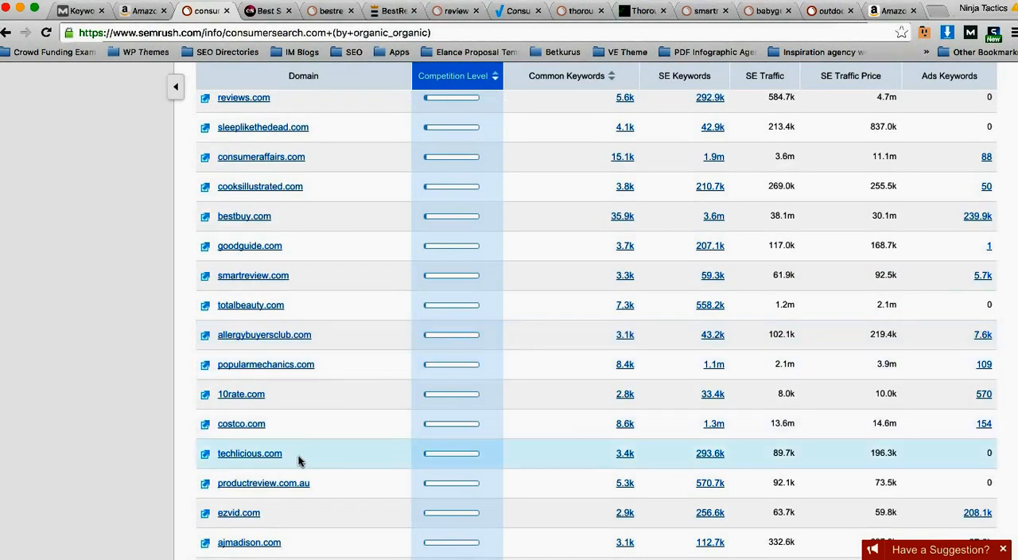
scroll(300, 449, "down", 1)
scroll(293, 429, "down", 3)
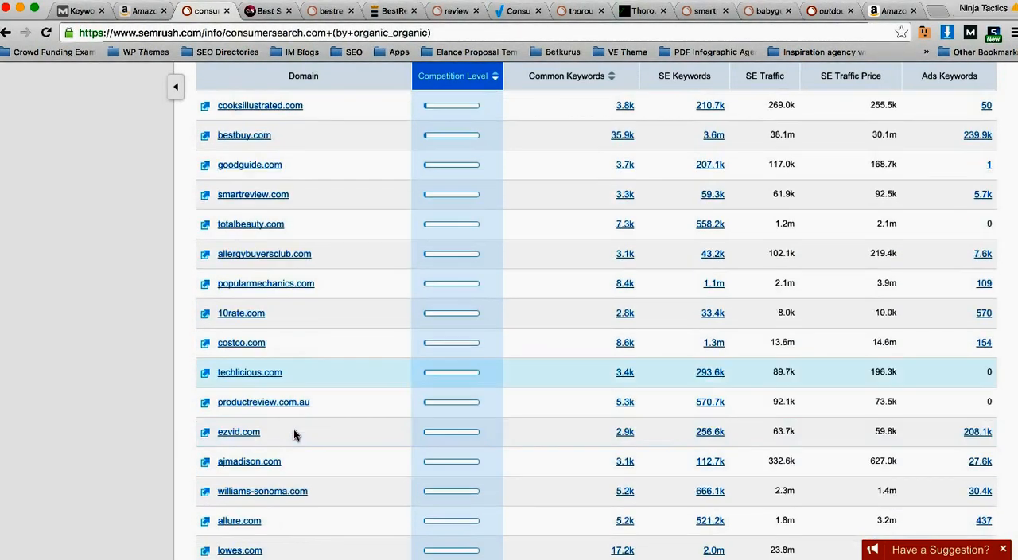
scroll(357, 419, "down", 2)
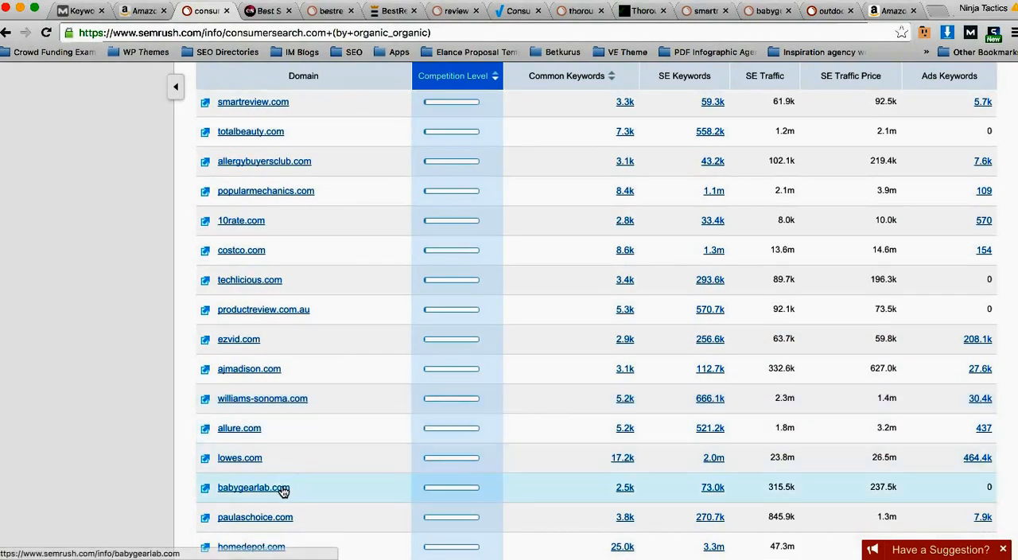
Step: Open the babygearlab.com website in a new tab and look over its review categories and recent best-in-class reviews
right_click(207, 492)
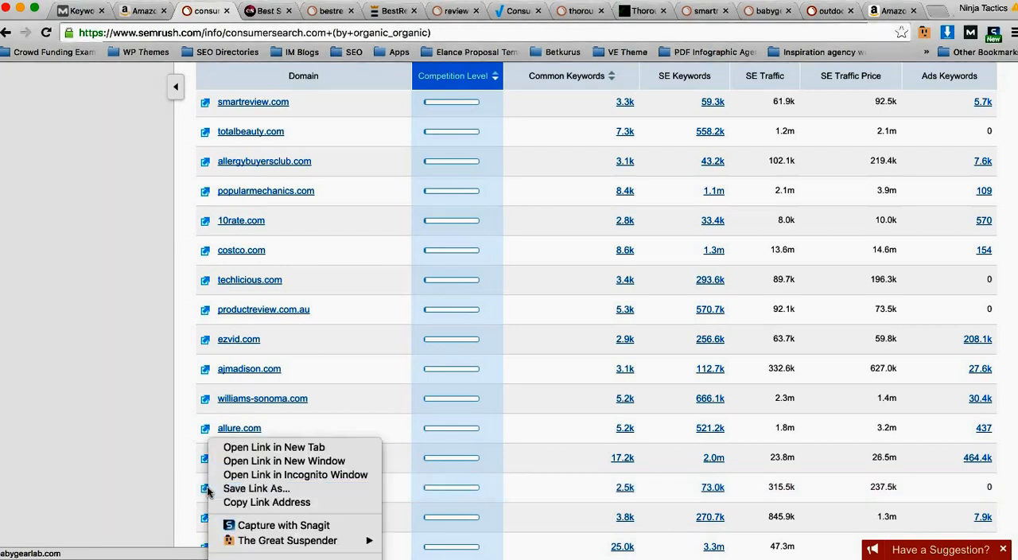
left_click(239, 453)
left_click(251, 13)
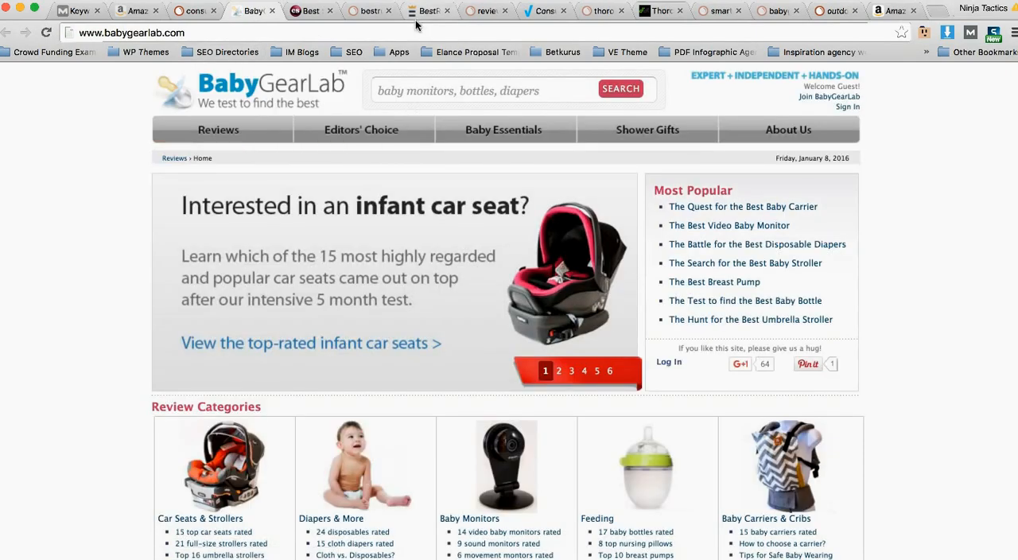
scroll(144, 219, "down", 2)
scroll(141, 215, "down", 7)
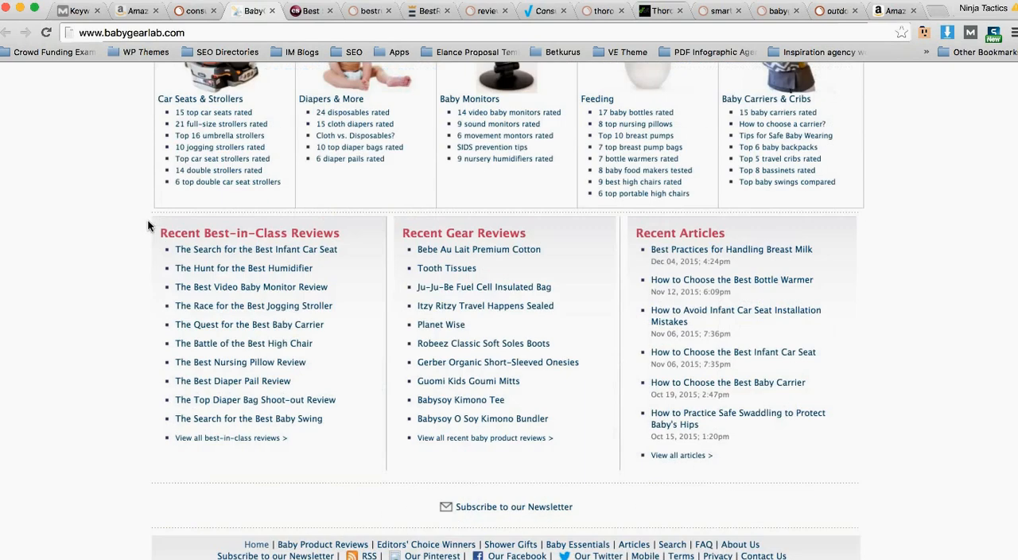
scroll(146, 218, "up", 9)
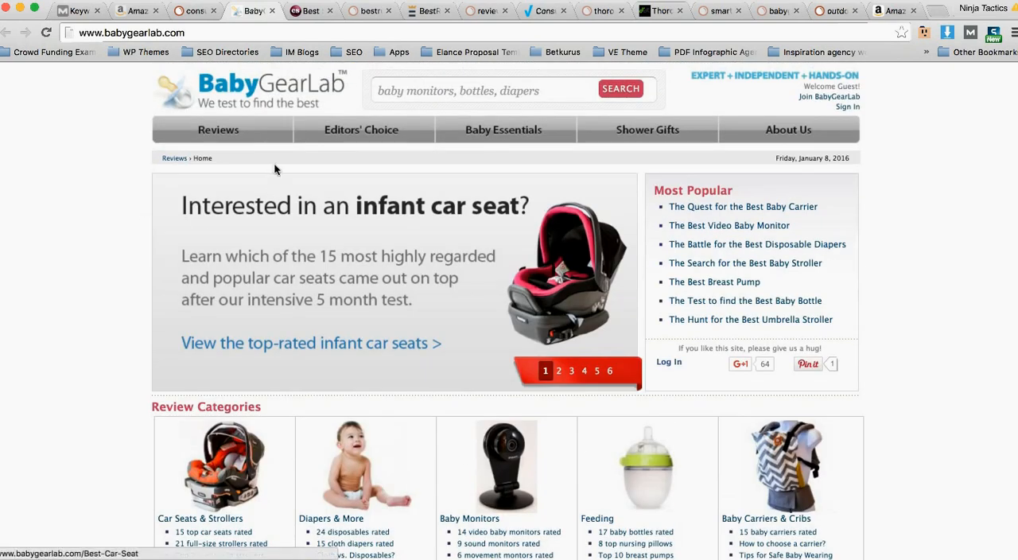
Step: Return to the competitors list and open the SEMrush organic search positions report for babygearlab.com
left_click(193, 11)
left_click(240, 487)
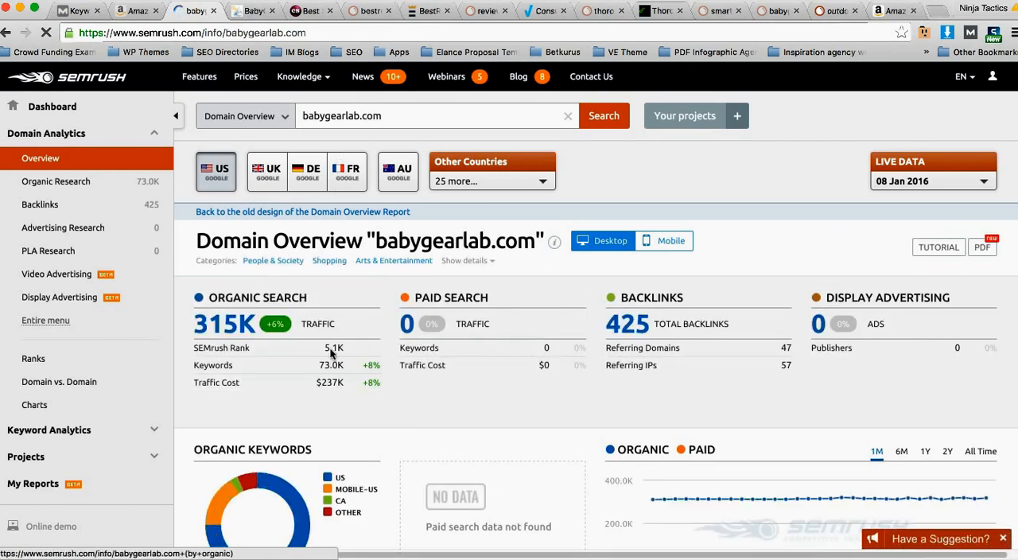
left_click(61, 188)
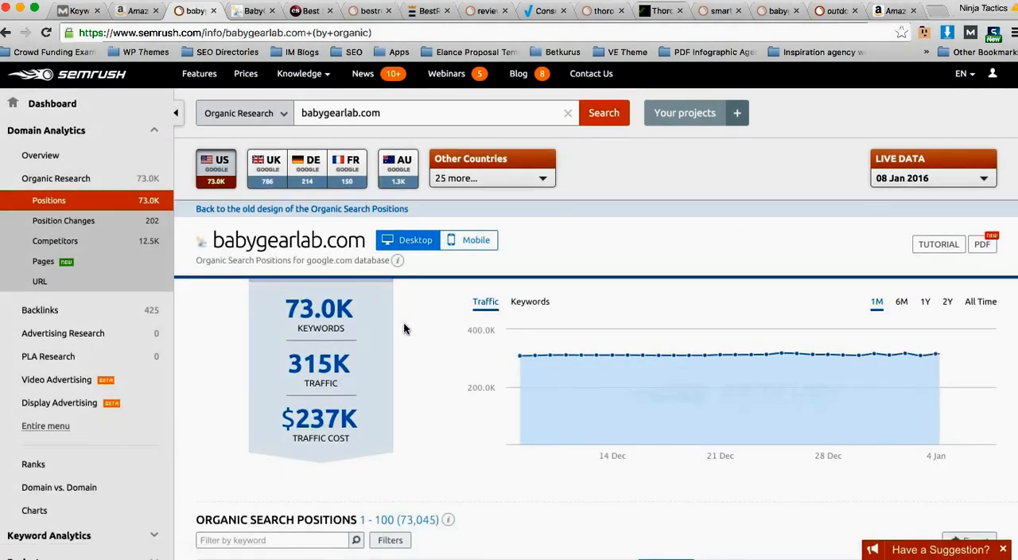
scroll(407, 318, "down", 5)
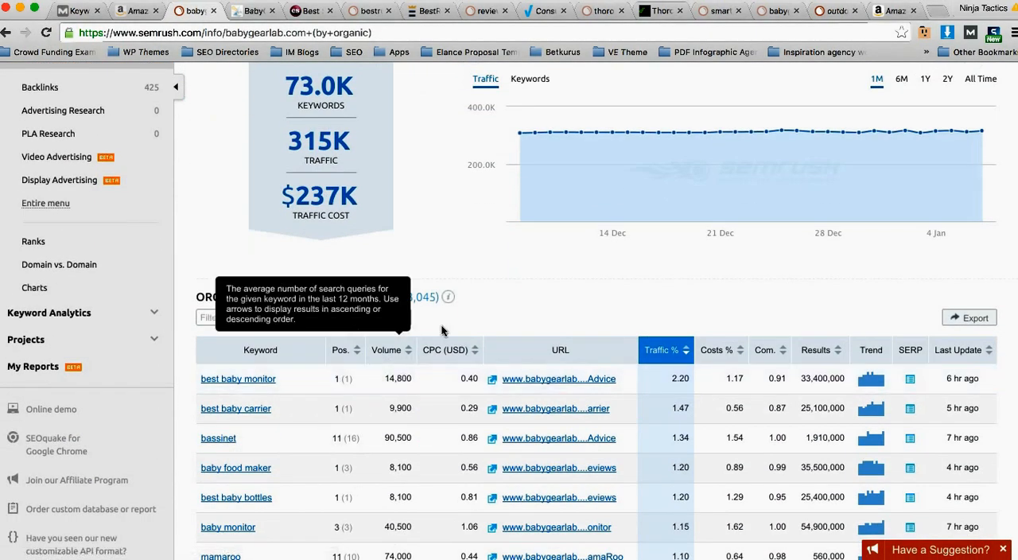
scroll(449, 318, "down", 1)
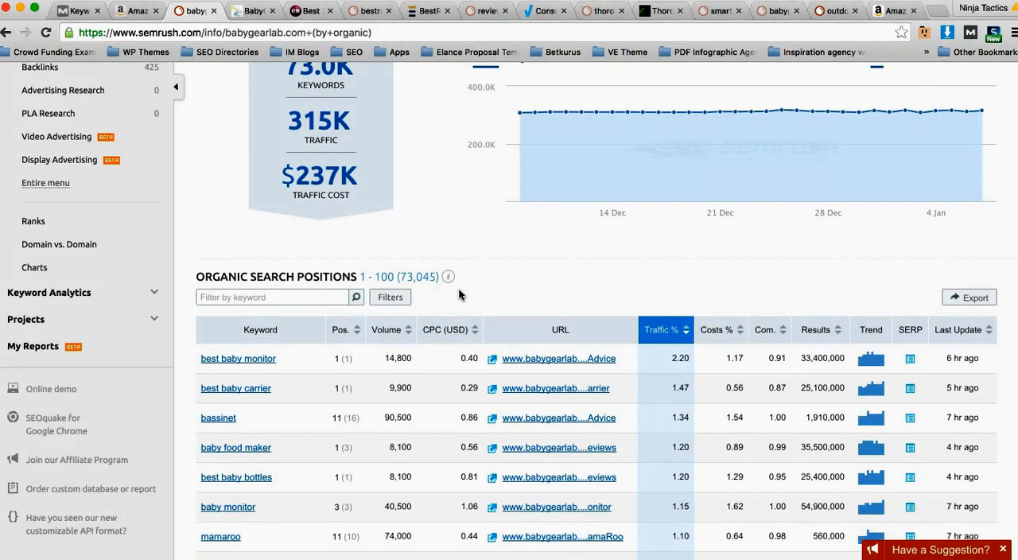
Step: Filter babygearlab.com's organic search positions to include keywords with a number of words greater than 4
left_click(394, 297)
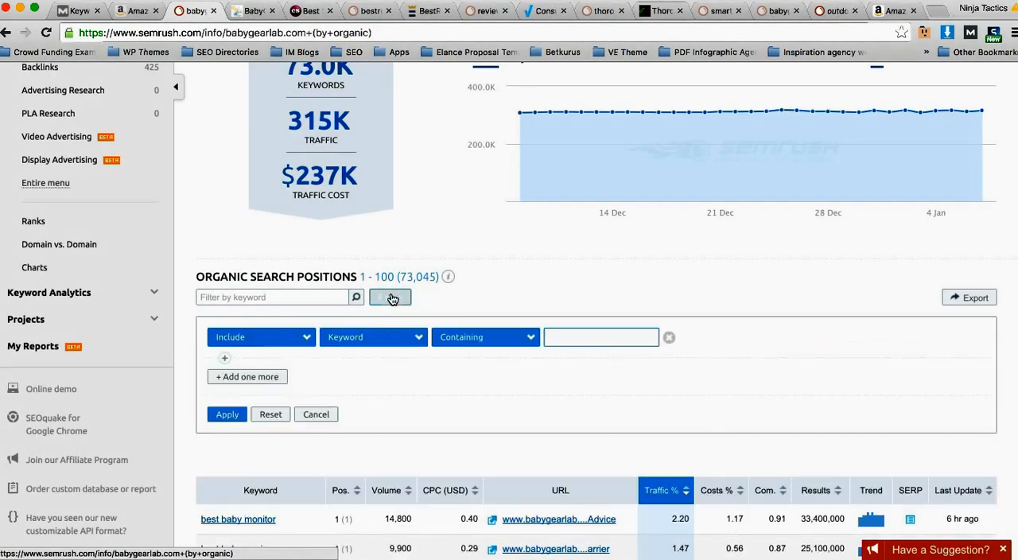
left_click(404, 341)
left_click(396, 415)
left_click(398, 350)
left_click(375, 398)
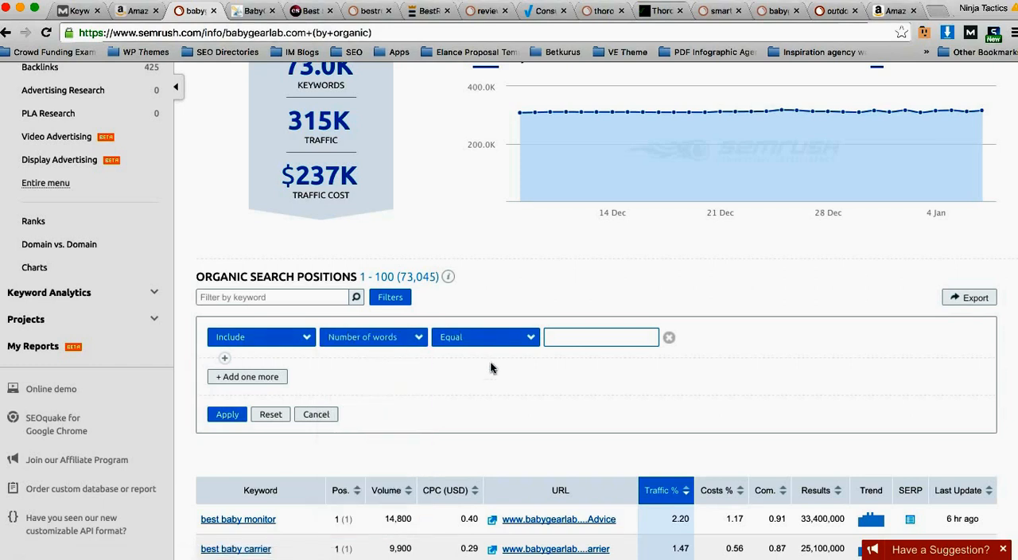
left_click(530, 338)
left_click(495, 371)
left_click(581, 335)
type("4")
left_click(229, 414)
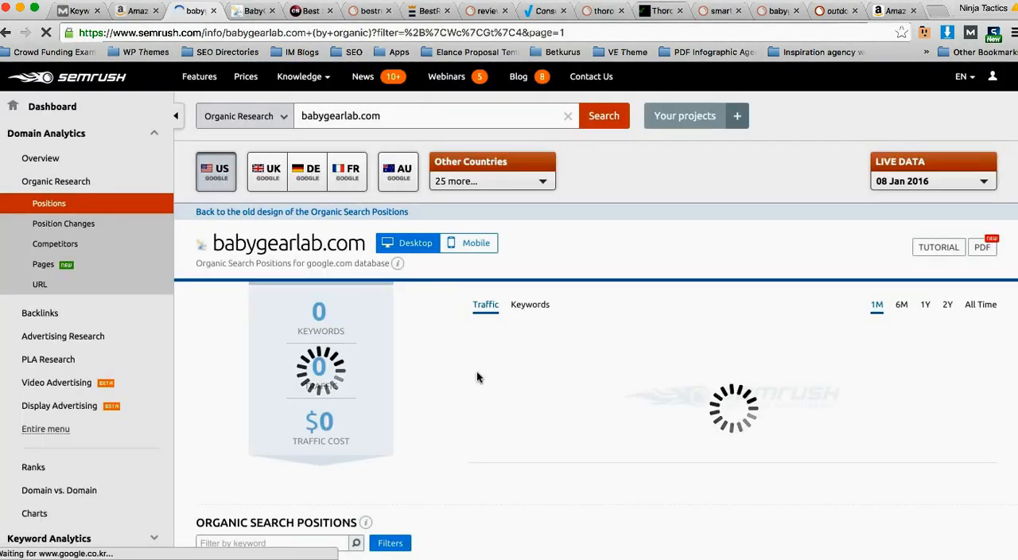
Step: Review the filtered babygearlab.com keywords and open the export options for them
scroll(468, 366, "down", 5)
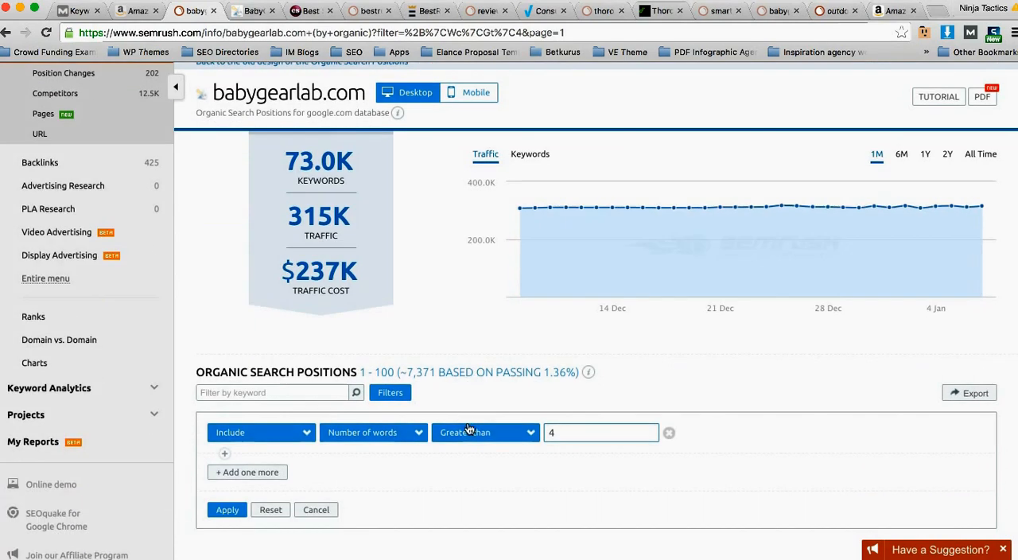
scroll(469, 429, "down", 4)
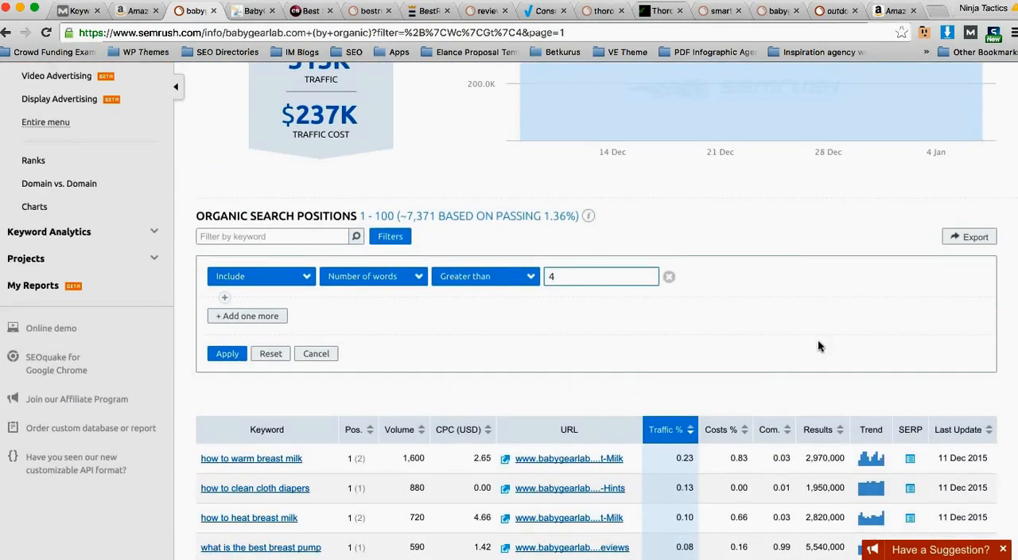
left_click(969, 239)
left_click(508, 251)
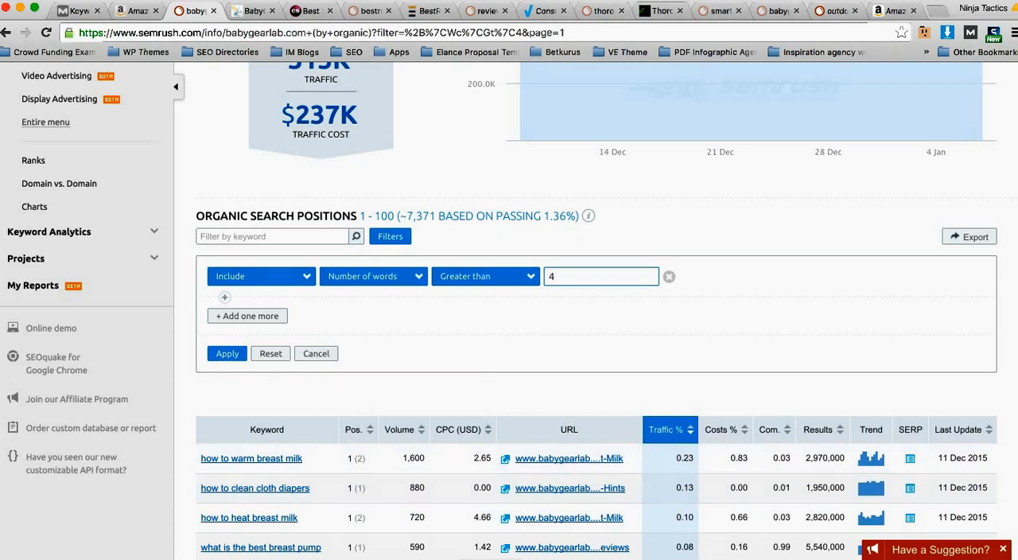
Step: Open the exported babygearlab.com-domain_organic-us.csv in Excel and delete the columns from Url through Timestamp
left_click(493, 558)
left_click(492, 547)
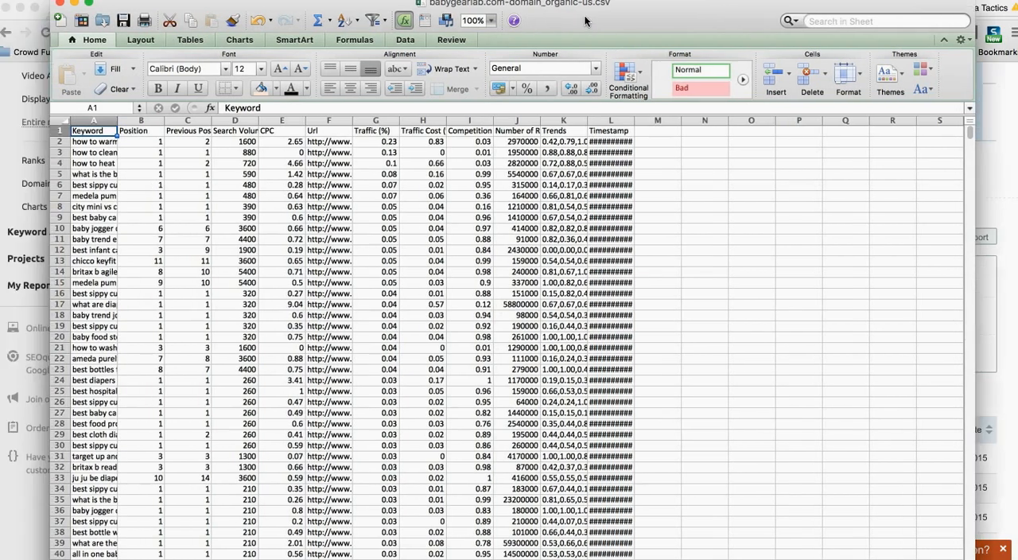
left_click_drag(585, 20, 612, 20)
left_click_drag(636, 120, 363, 115)
right_click(379, 169)
left_click(424, 253)
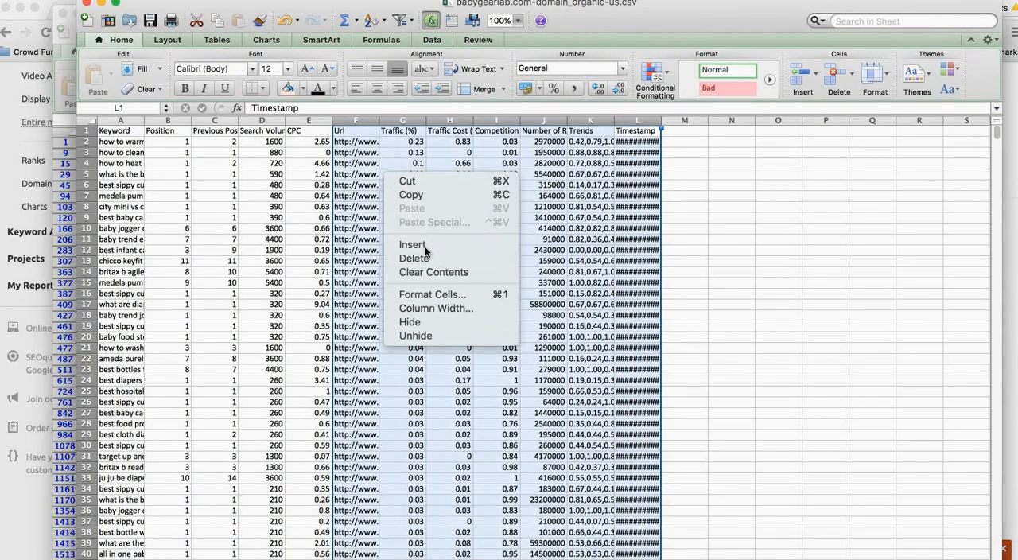
Step: Delete the Previous Position and CPC columns from the babygearlab.com keyword sheet
left_click(296, 121)
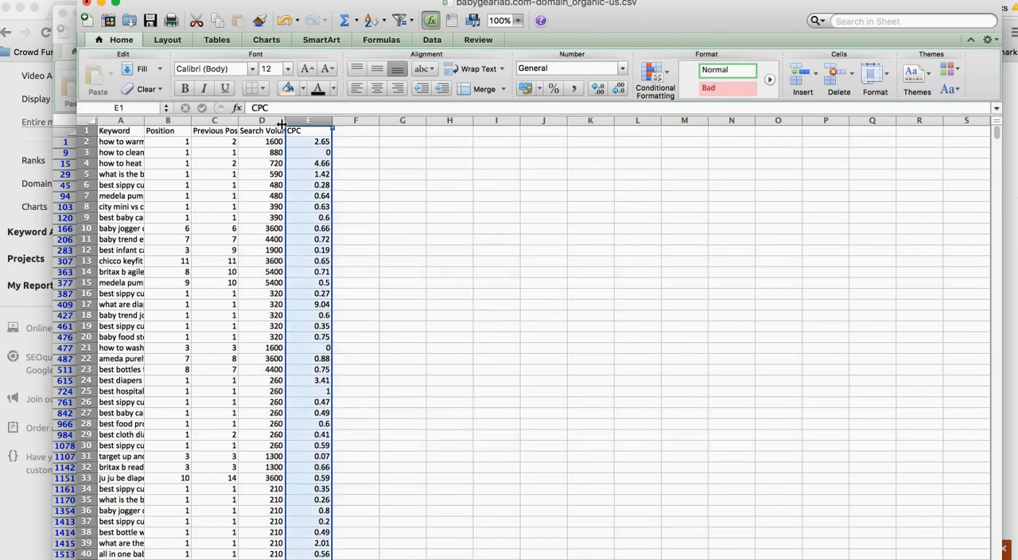
left_click(231, 120)
right_click(221, 121)
left_click(250, 206)
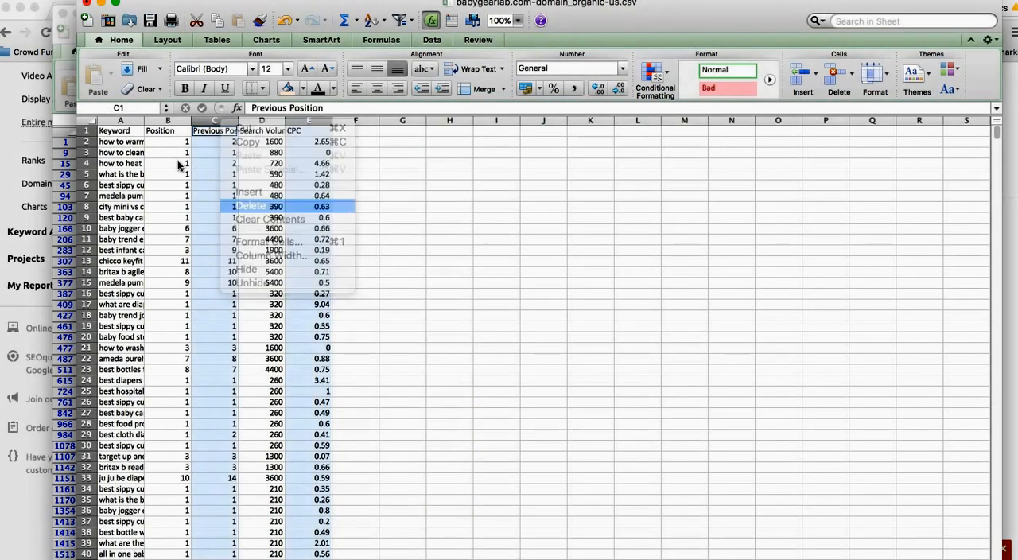
left_click(180, 164)
Step: Fit the widths of the Keyword, Position and Search Volume columns to their contents and add filters to the header row
left_click_drag(121, 120, 218, 120)
double_click(238, 121)
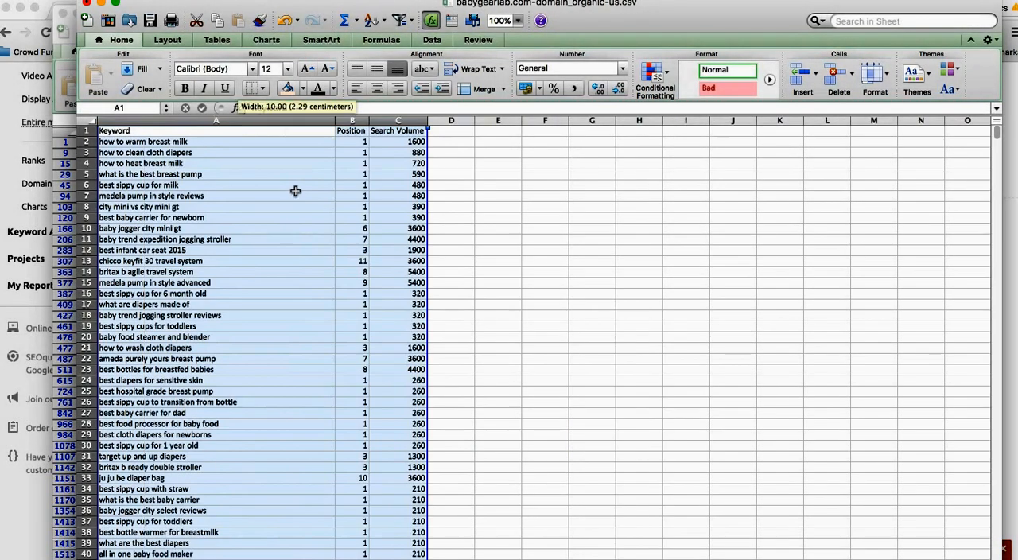
left_click(295, 191)
left_click_drag(380, 131, 119, 131)
left_click(399, 19)
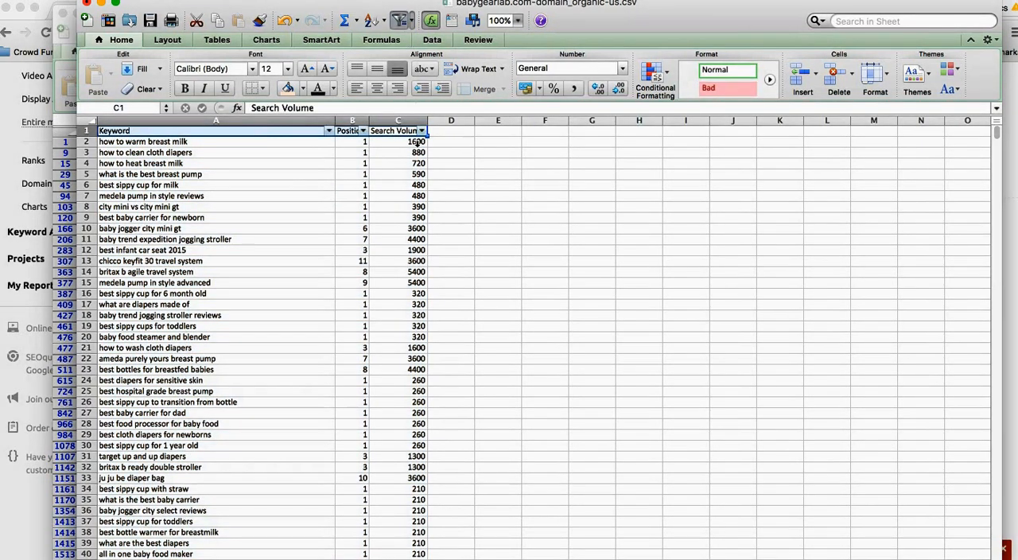
left_click(412, 195)
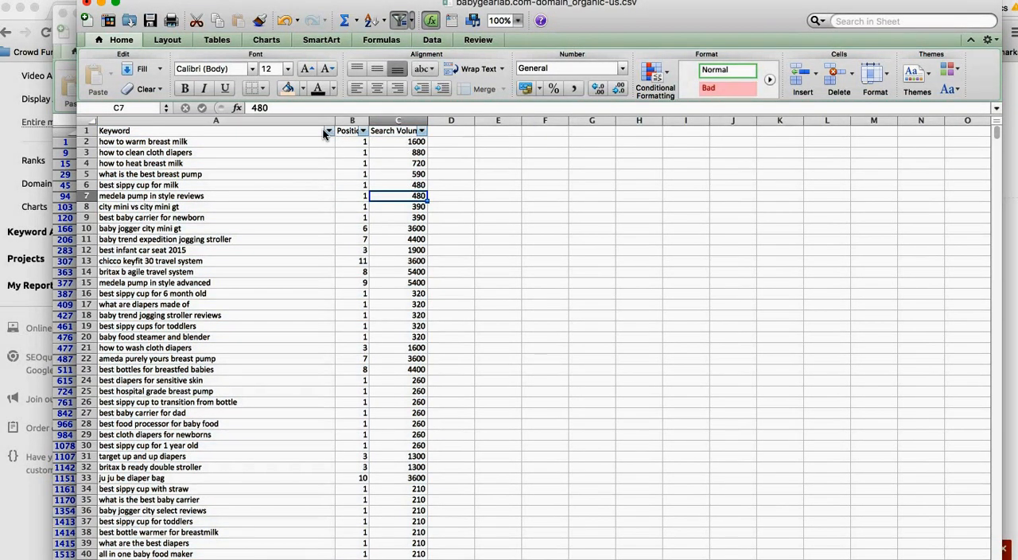
Step: Filter the Keyword column to show only keywords containing "review" and look over the matching product terms
left_click(326, 132)
left_click(308, 197)
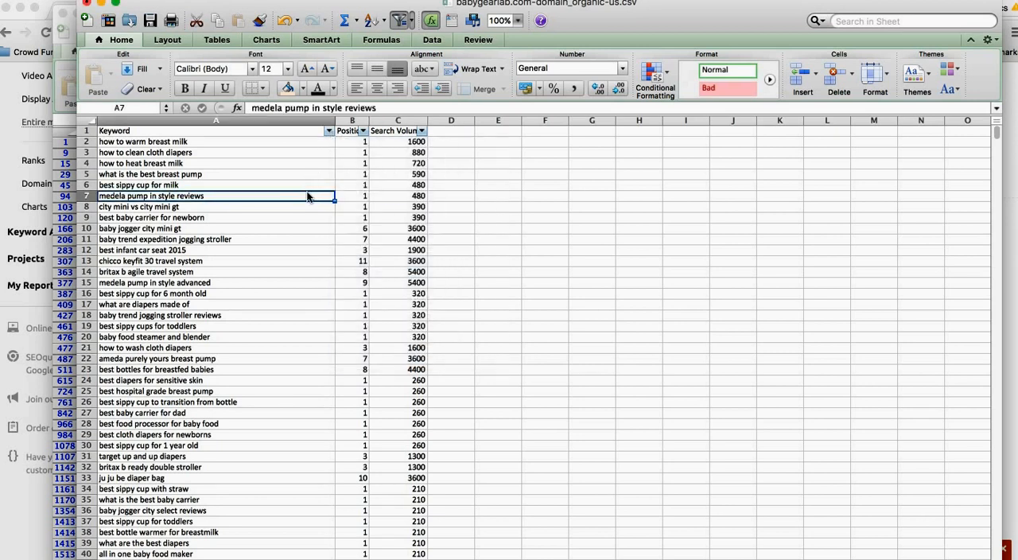
left_click(276, 226)
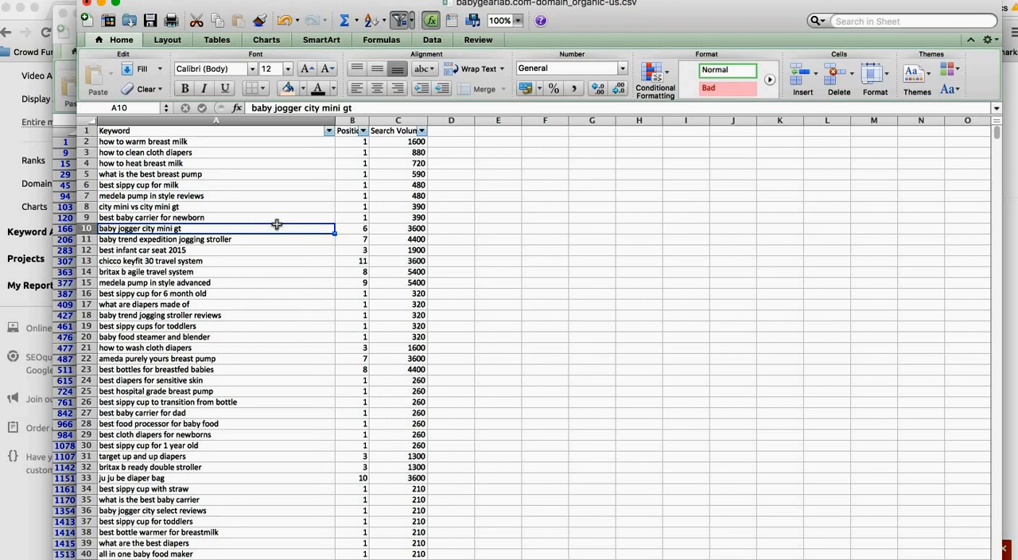
left_click(328, 131)
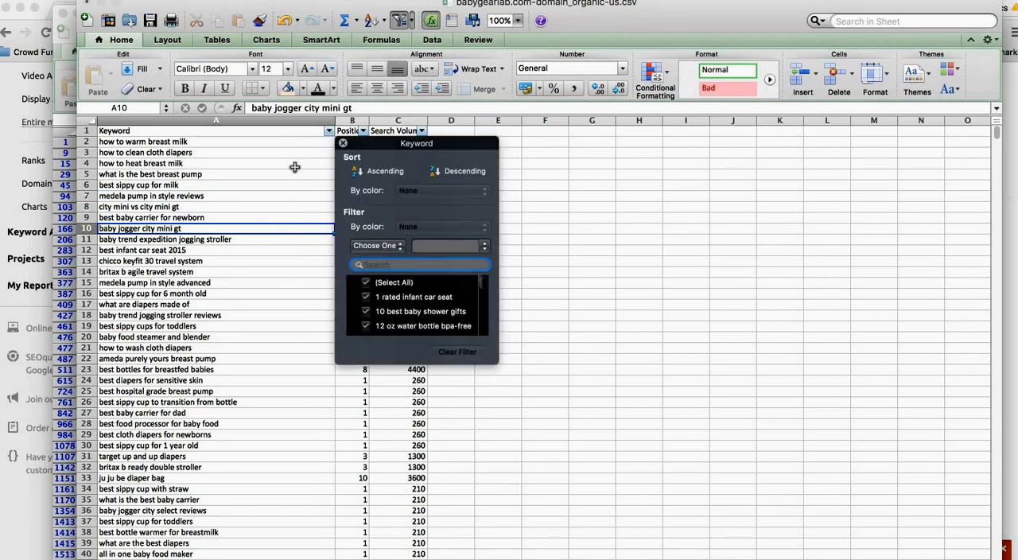
type("review")
left_click(161, 317)
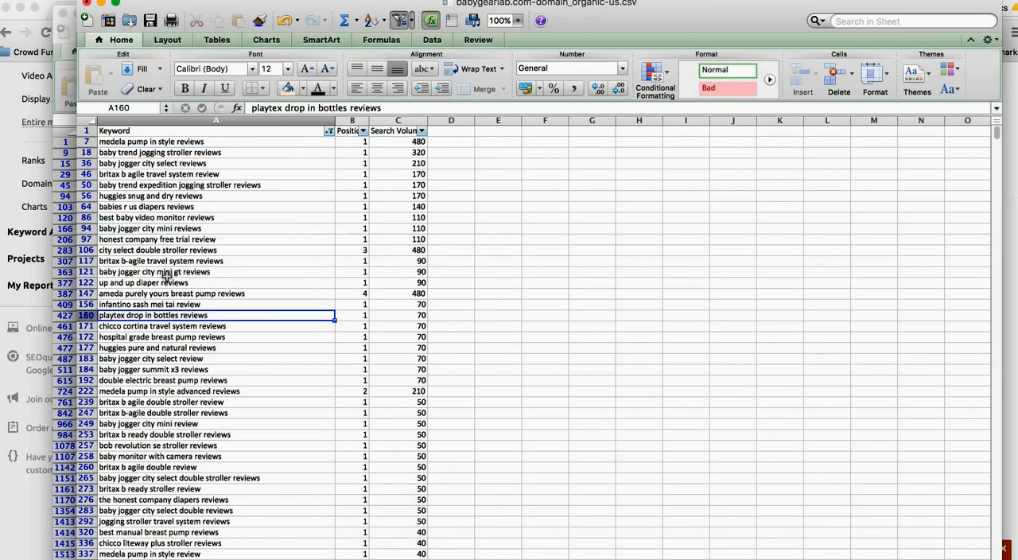
left_click(215, 142)
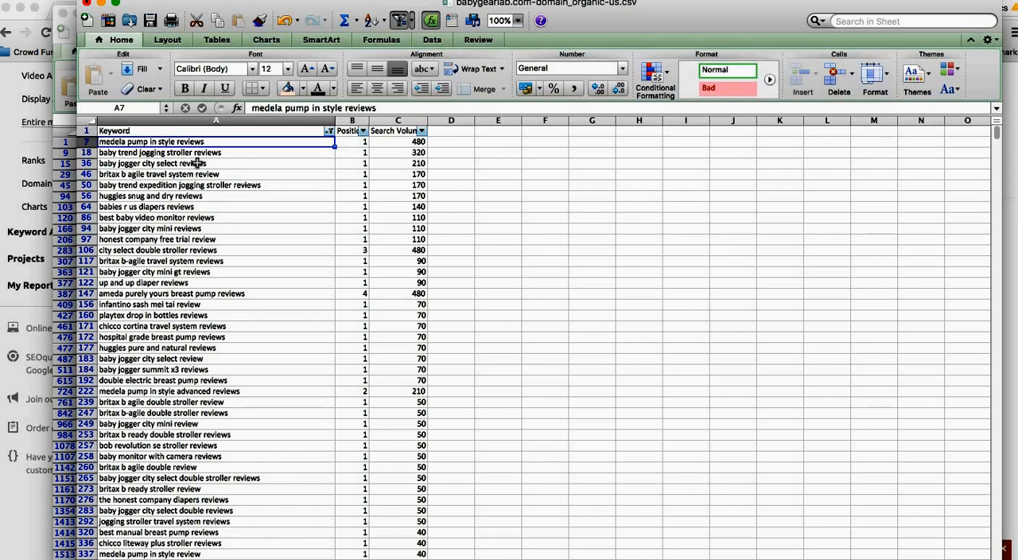
Step: Copy the keyword "medela pump in style reviews" from the sheet and search Google for it in a new Chrome tab
left_click(259, 161)
left_click(254, 144)
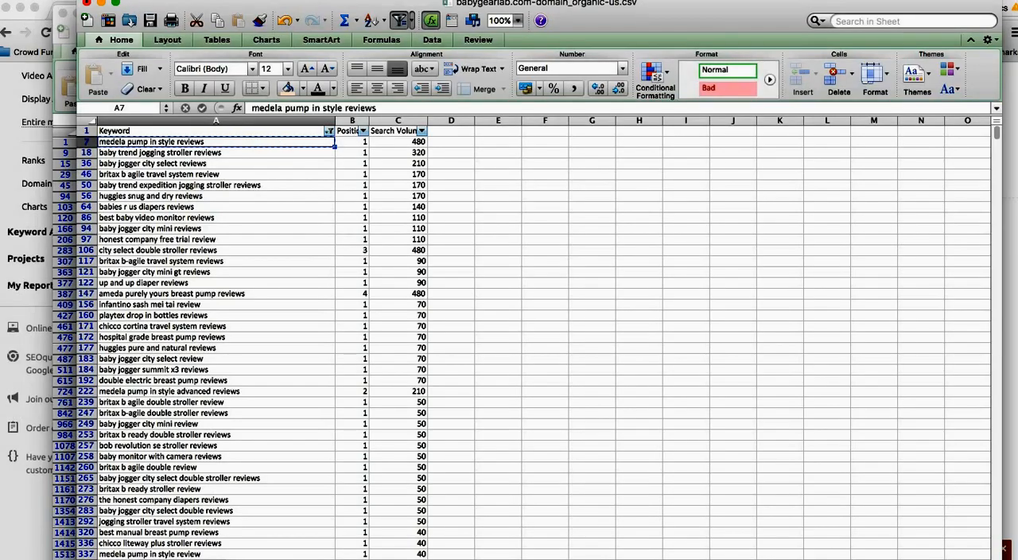
left_click(182, 559)
key("ctrl+t")
type("medela pump in style reviews")
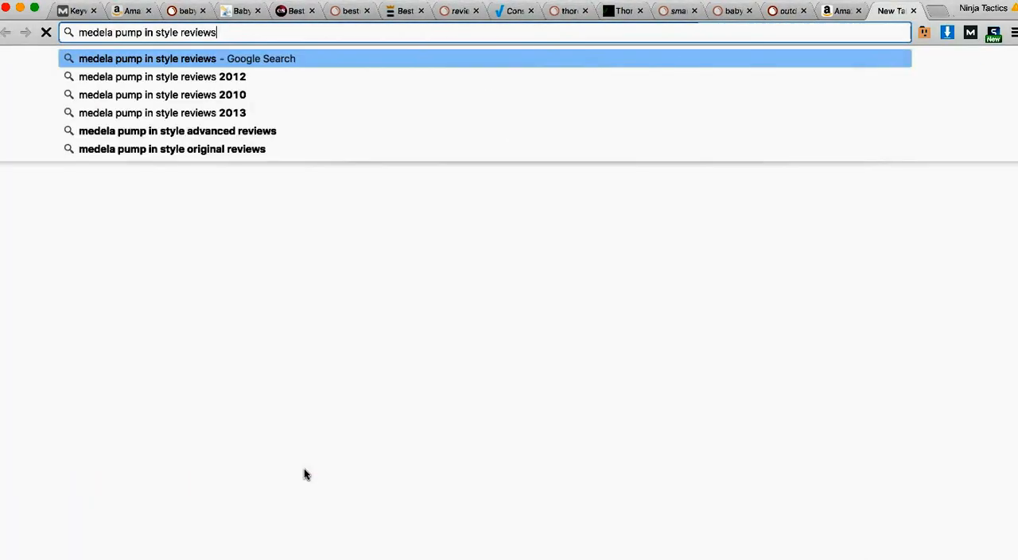
key("Return")
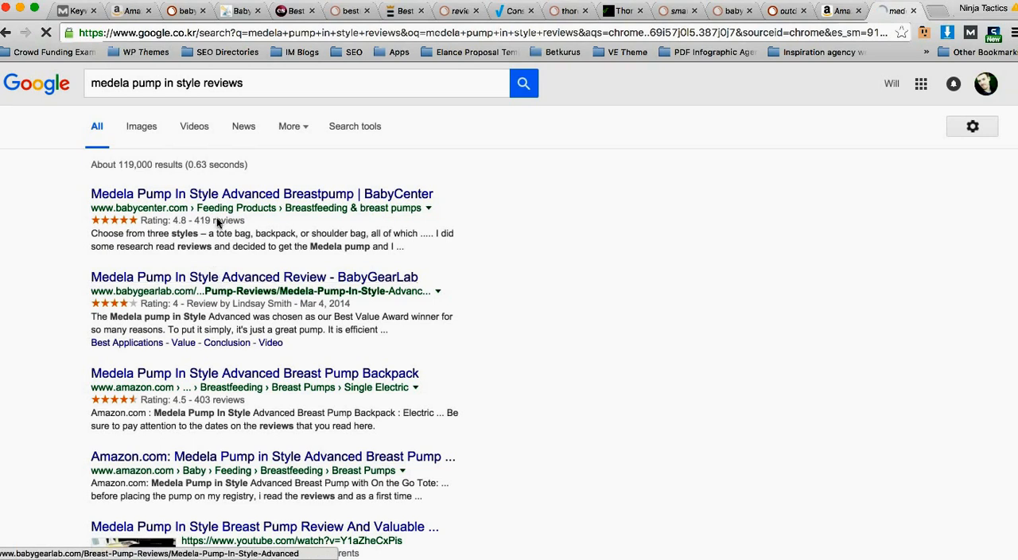
Step: Check the Google result count and open Amazon's Medela Pump In Style Advanced Breast Pump Backpack listing in a new tab
left_click_drag(151, 163, 118, 163)
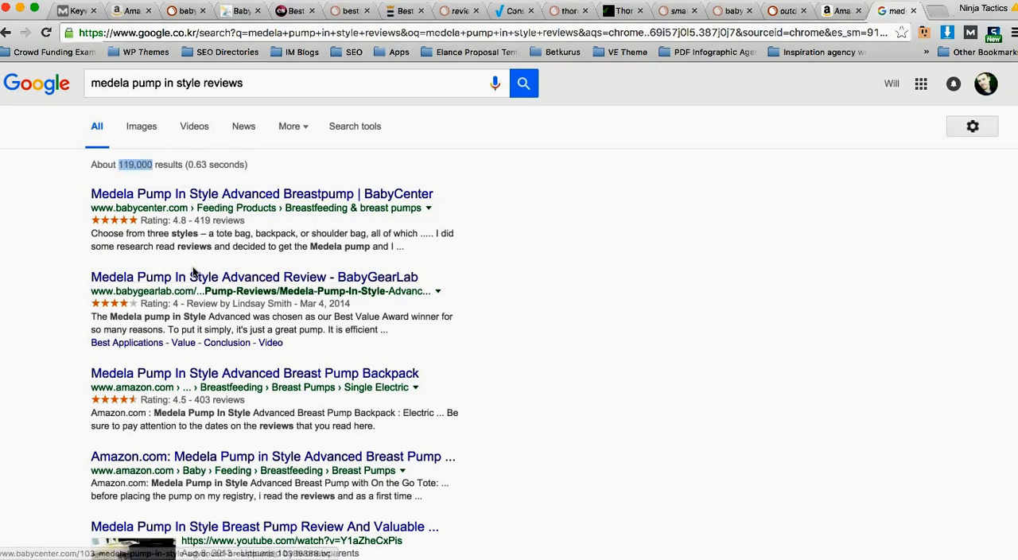
scroll(182, 277, "down", 1)
scroll(182, 287, "down", 3)
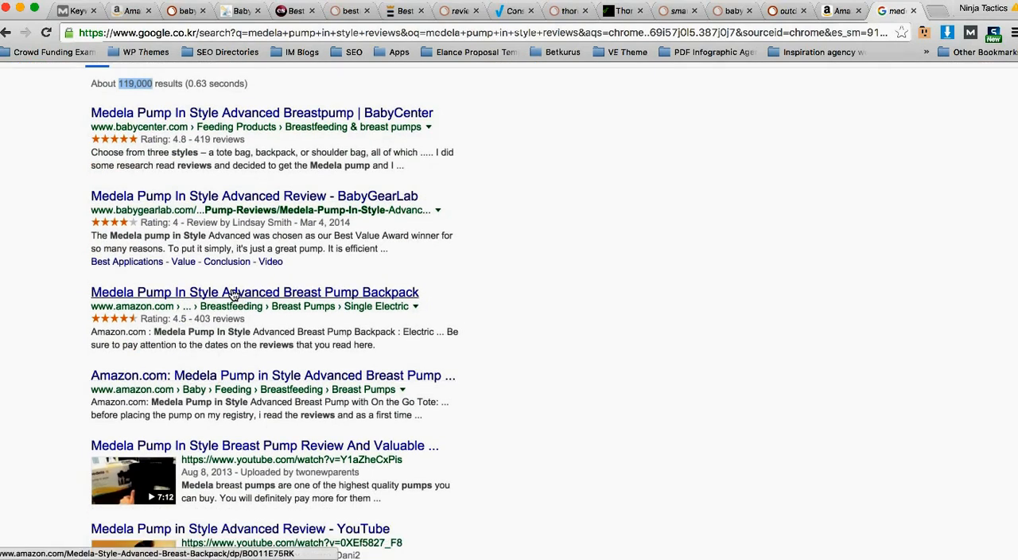
right_click(243, 293)
left_click(299, 294)
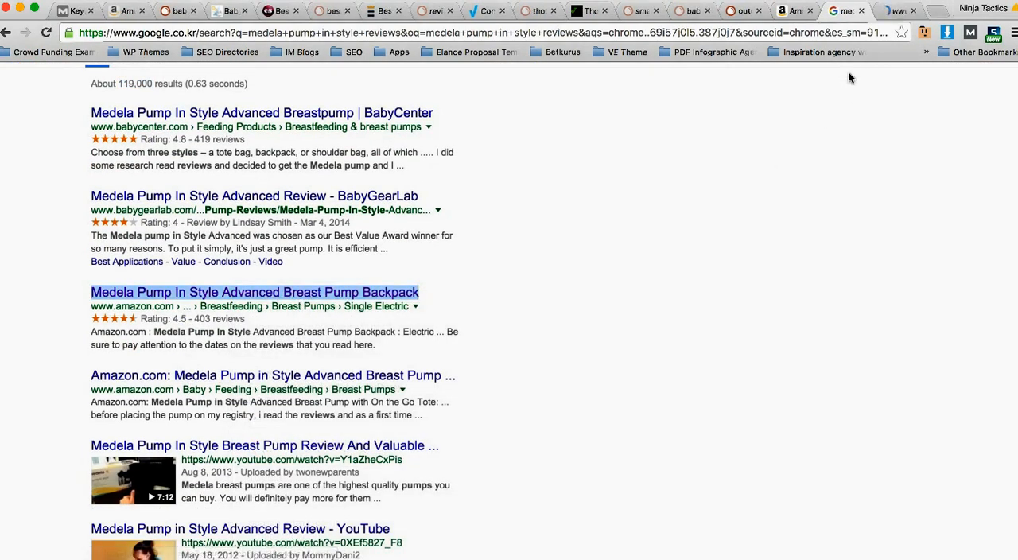
scroll(518, 274, "down", 5)
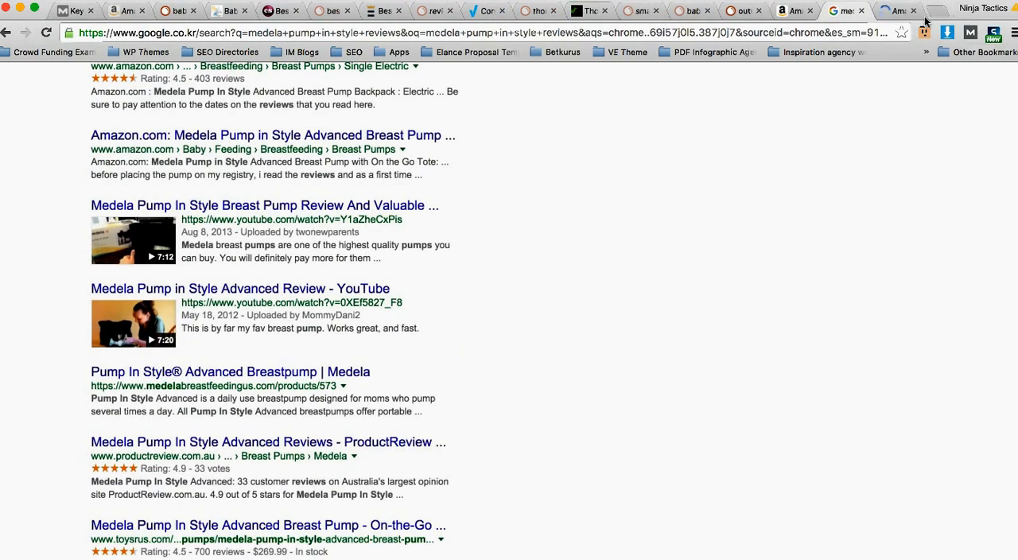
left_click(894, 11)
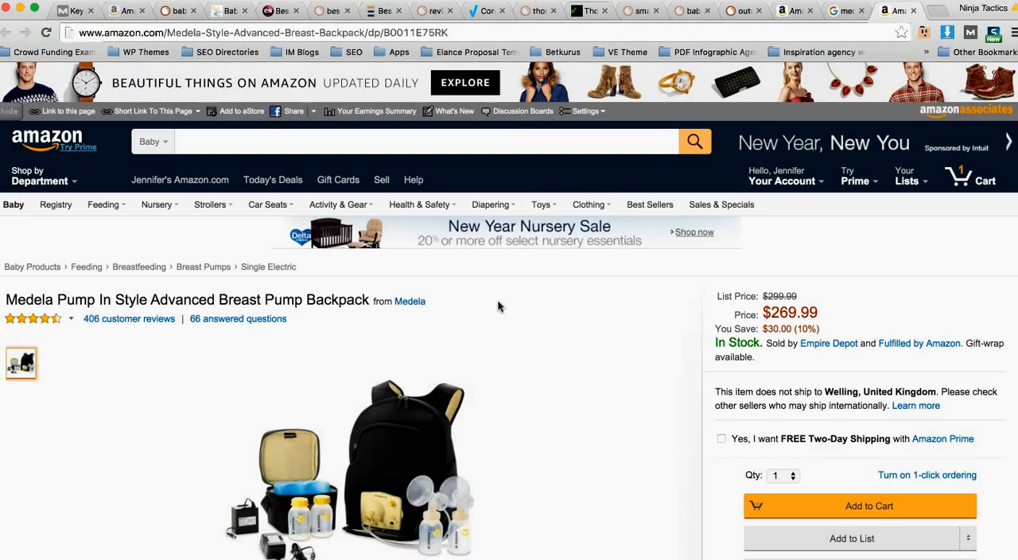
Step: Examine the breast pump backpack's price, star rating and product details on its Amazon page
scroll(495, 295, "down", 1)
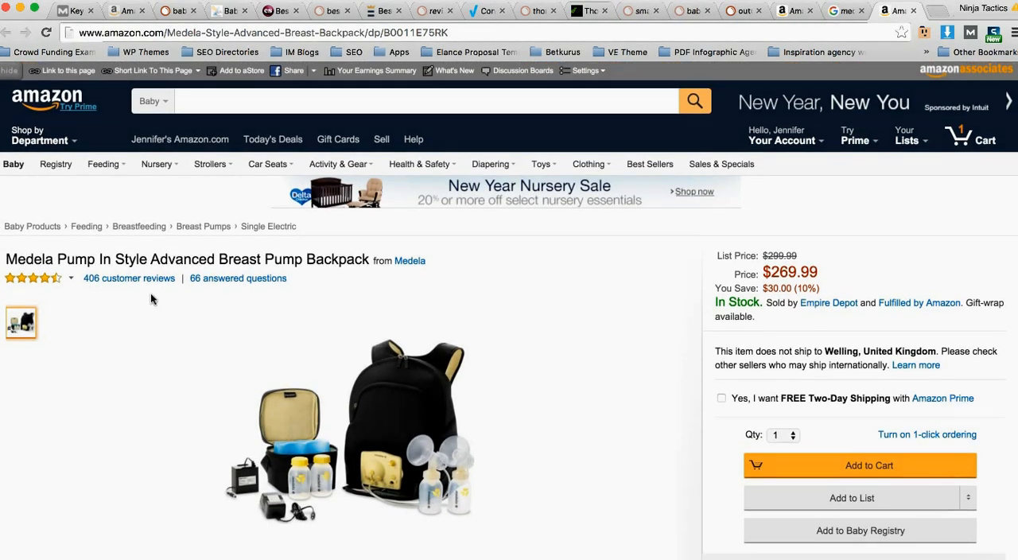
scroll(150, 294, "down", 3)
scroll(350, 279, "down", 1)
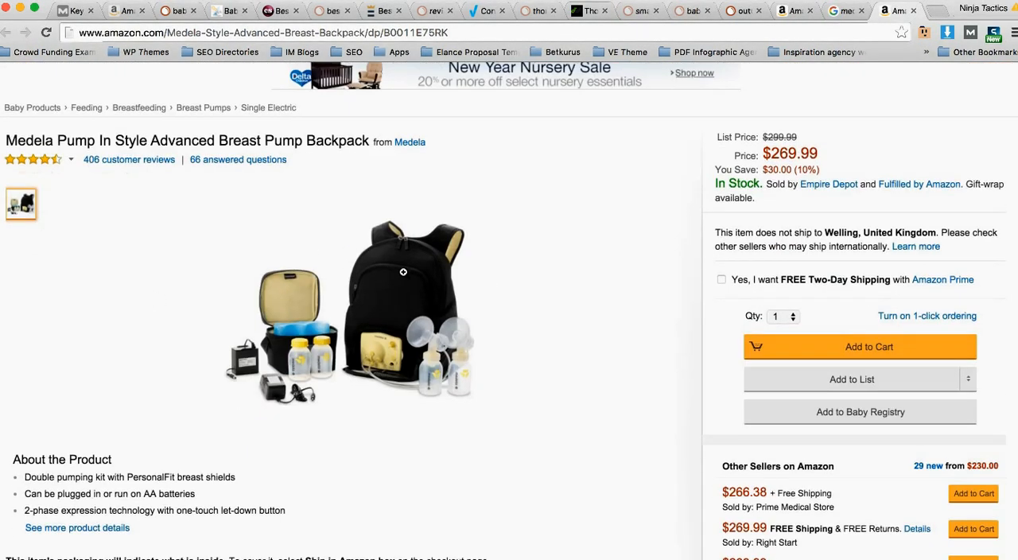
scroll(625, 254, "up", 1)
left_click_drag(834, 177, 765, 176)
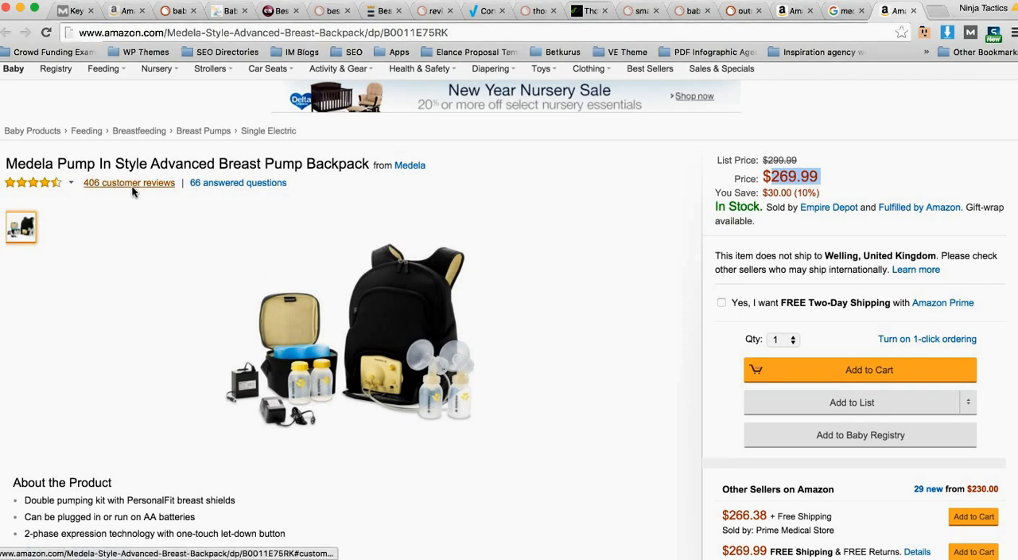
left_click(807, 177)
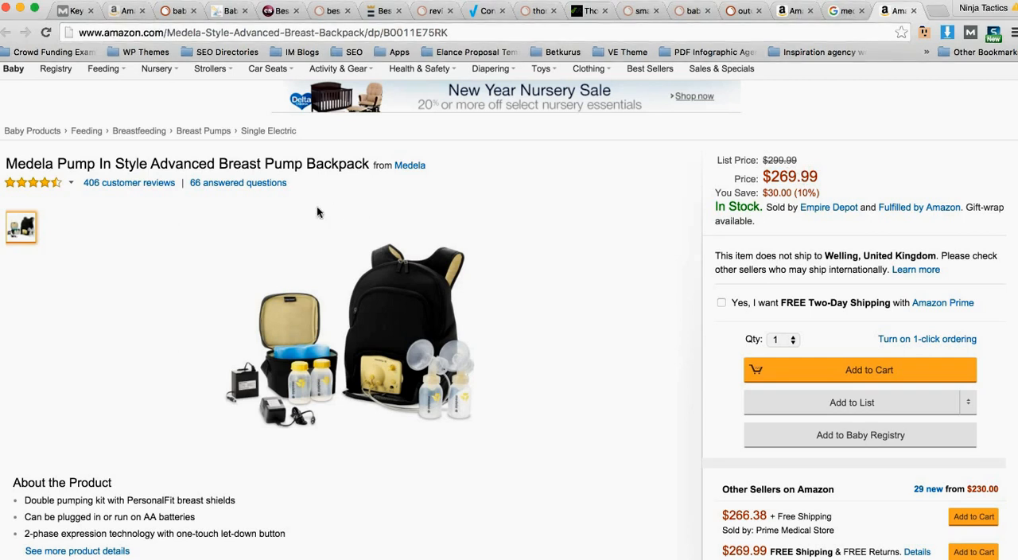
scroll(204, 238, "down", 5)
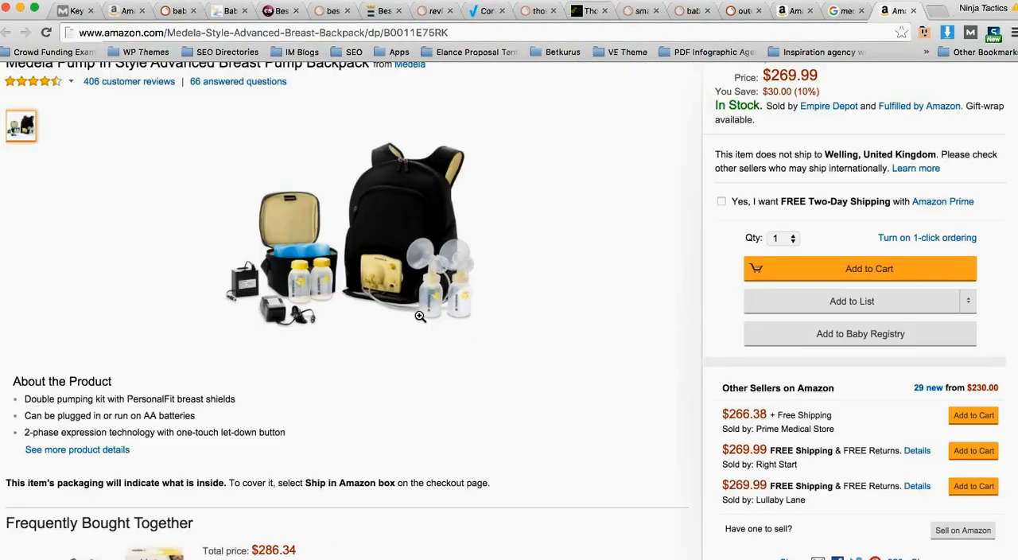
scroll(405, 316, "up", 7)
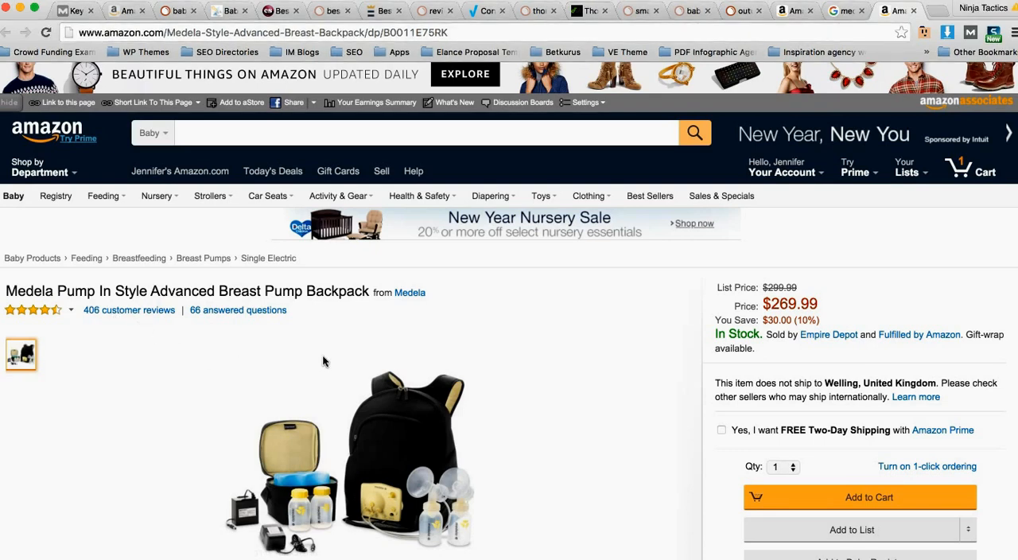
Step: Look through the Amazon customer reviews, comparing the star ratings and the dates of the most recent reviews
scroll(392, 362, "down", 15)
scroll(412, 367, "down", 15)
scroll(412, 363, "down", 8)
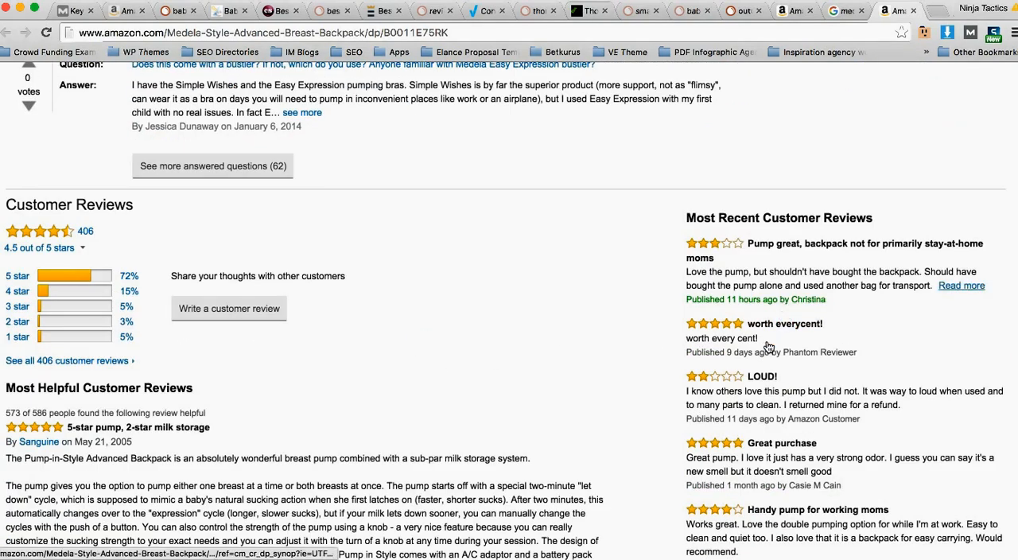
scroll(762, 341, "down", 3)
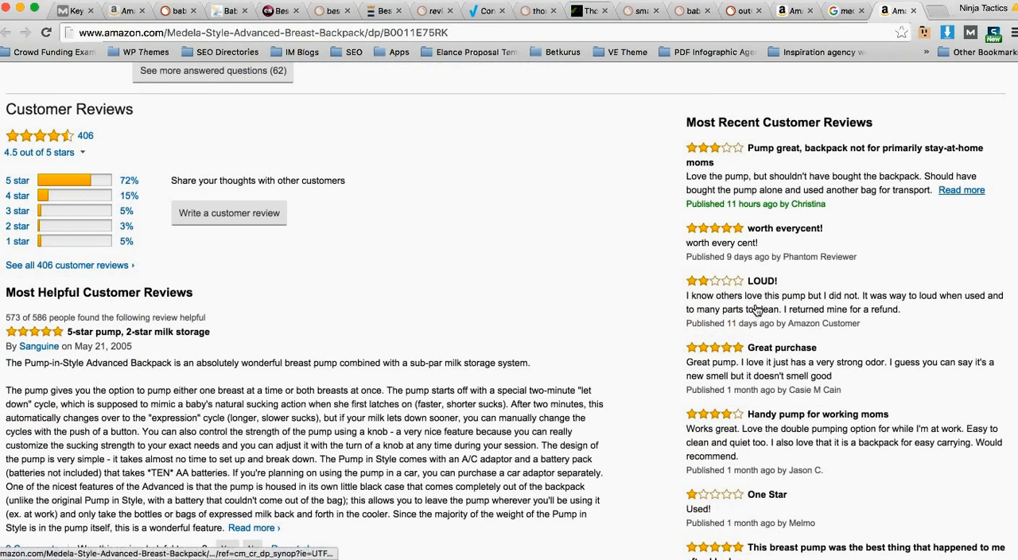
scroll(757, 376, "down", 2)
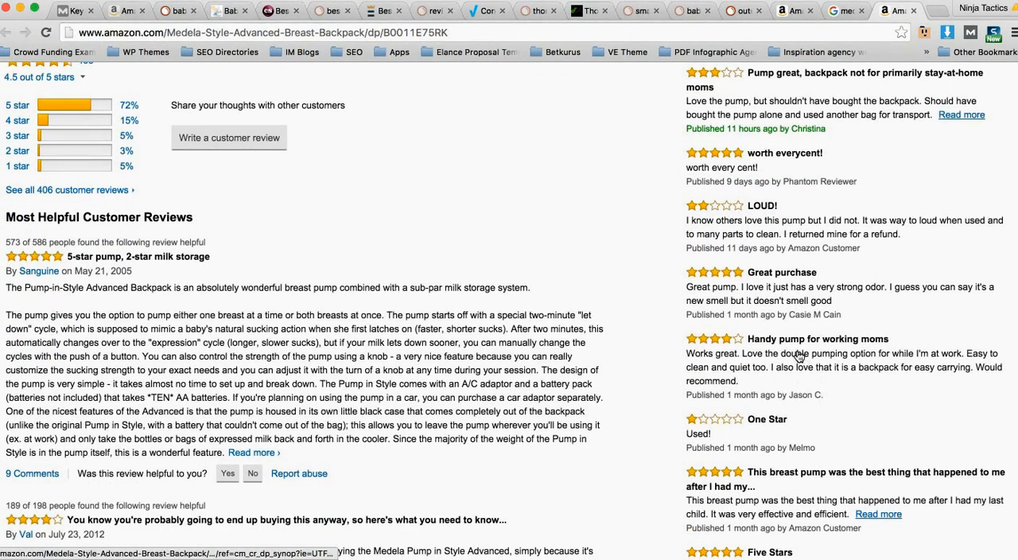
scroll(775, 322, "up", 3)
scroll(775, 321, "up", 4)
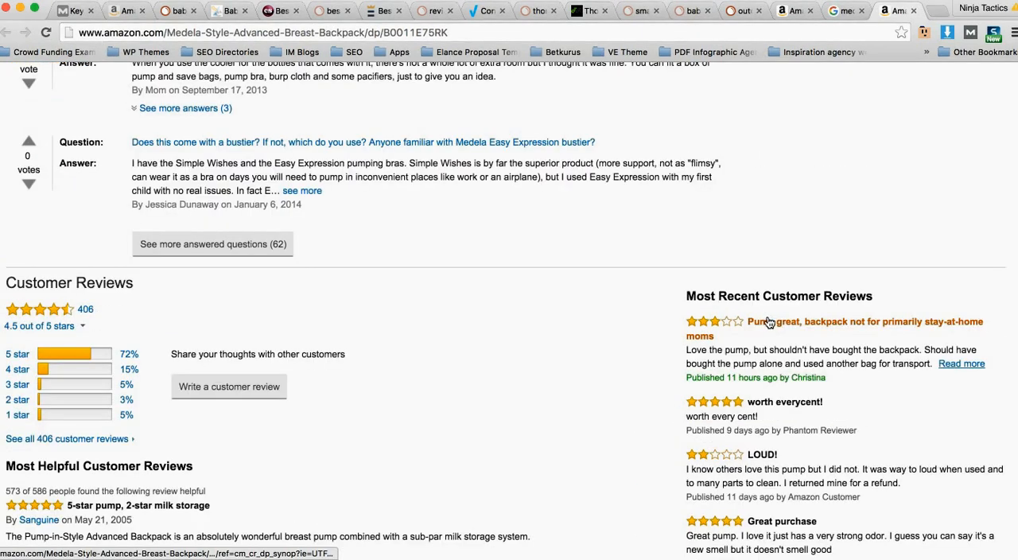
scroll(648, 317, "up", 4)
scroll(670, 332, "down", 5)
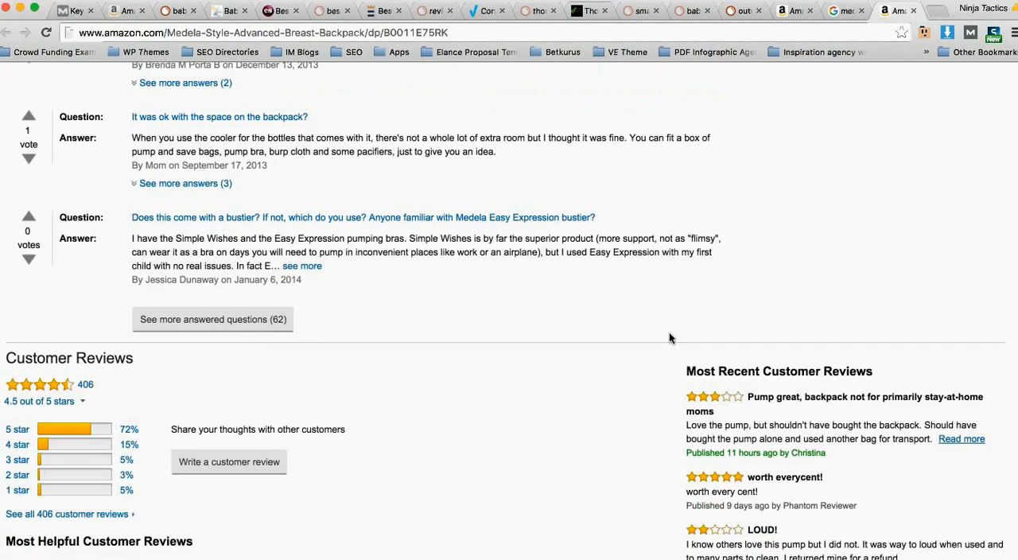
scroll(782, 373, "down", 7)
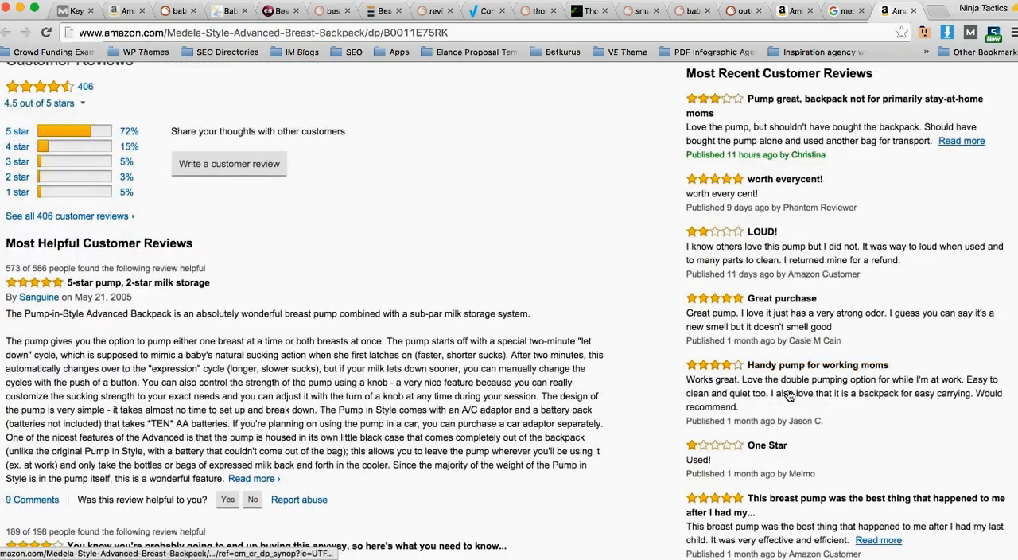
scroll(788, 401, "down", 6)
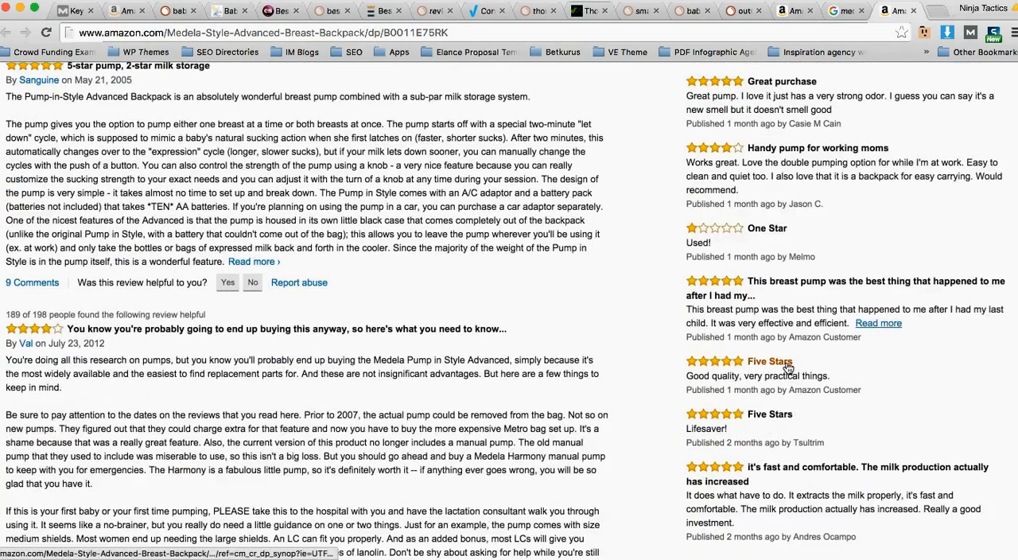
scroll(785, 369, "up", 5)
scroll(614, 315, "up", 20)
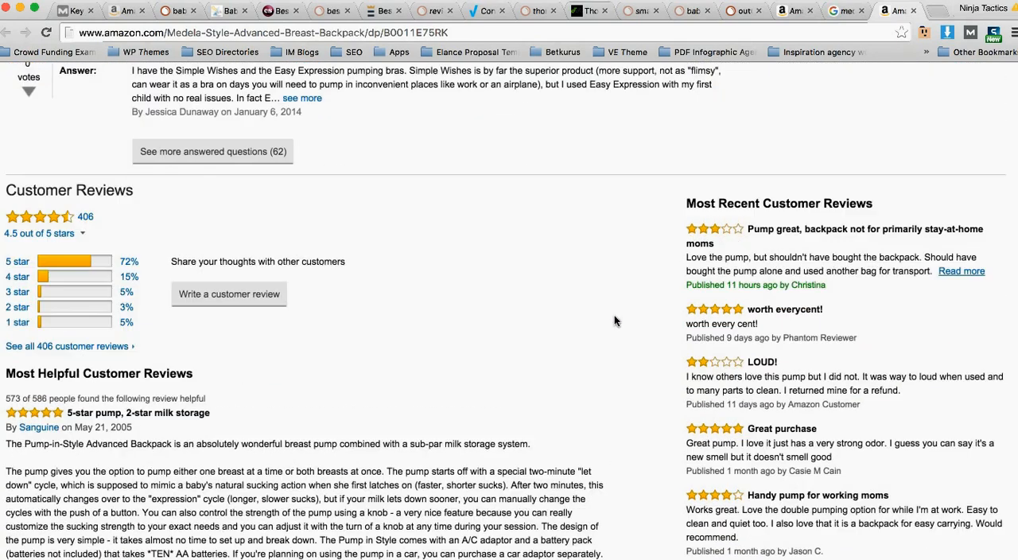
scroll(608, 316, "up", 20)
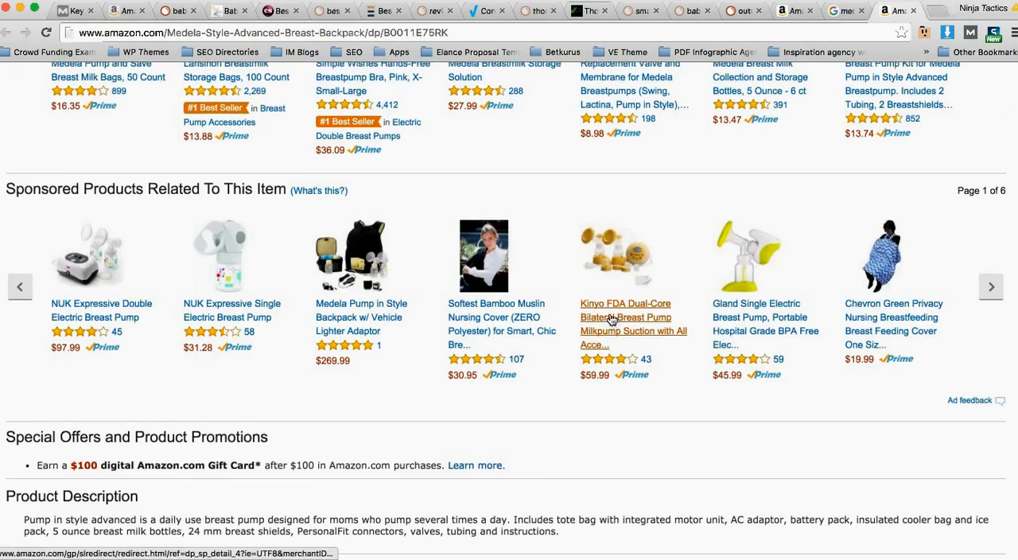
scroll(594, 311, "up", 10)
key("super+Tab")
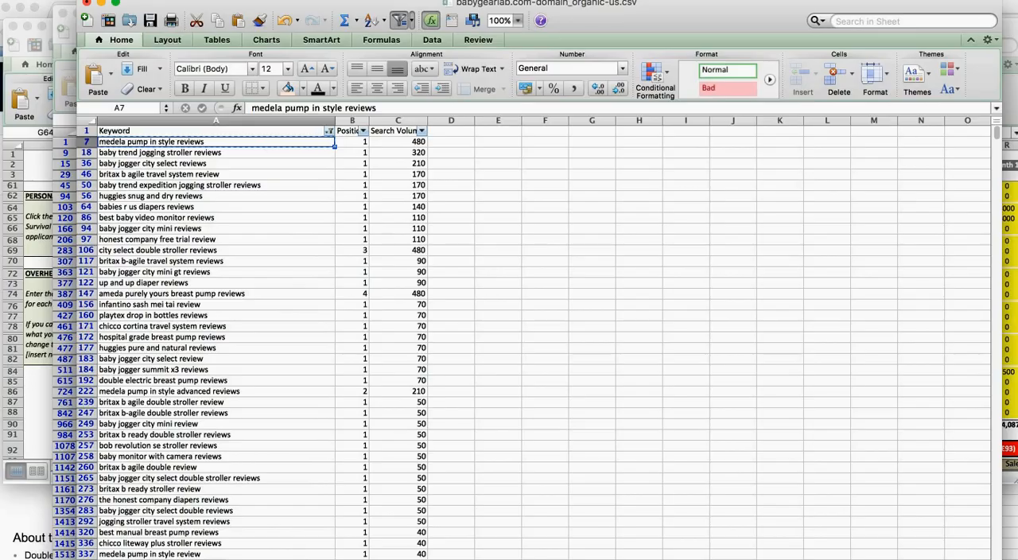
key("super+Tab")
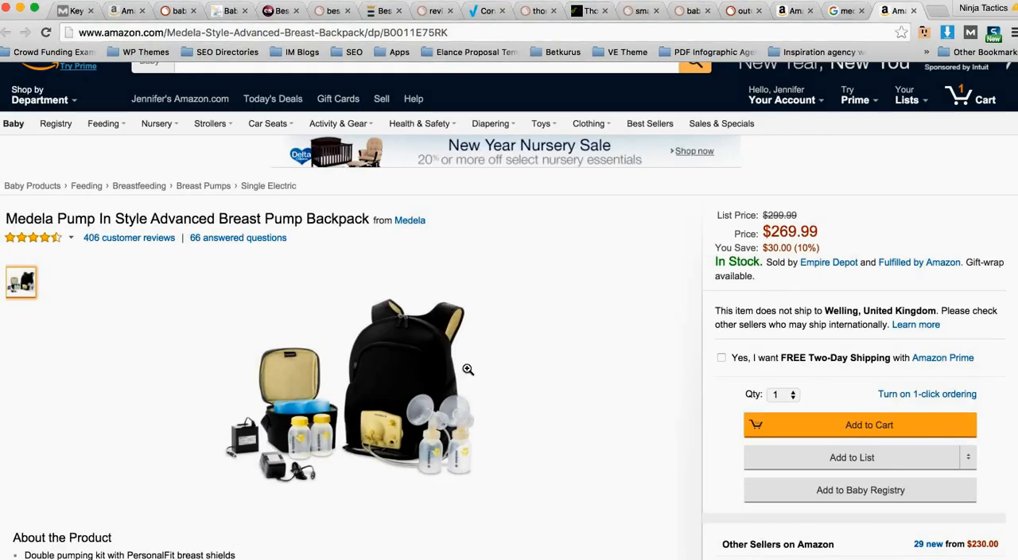
scroll(639, 287, "up", 1)
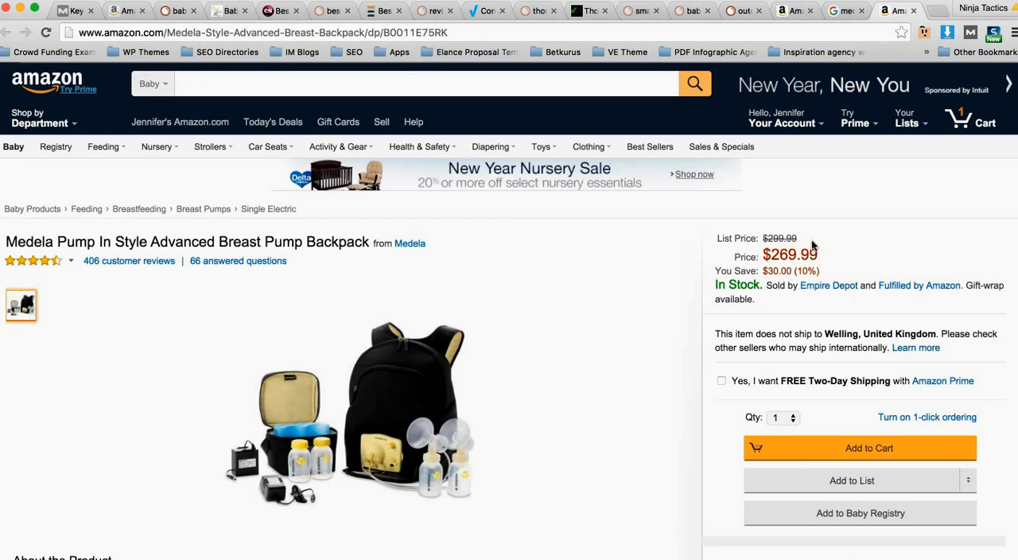
Step: Return to the Google results for "medela pump in style reviews" and look over the top-ranking pages
left_click(844, 11)
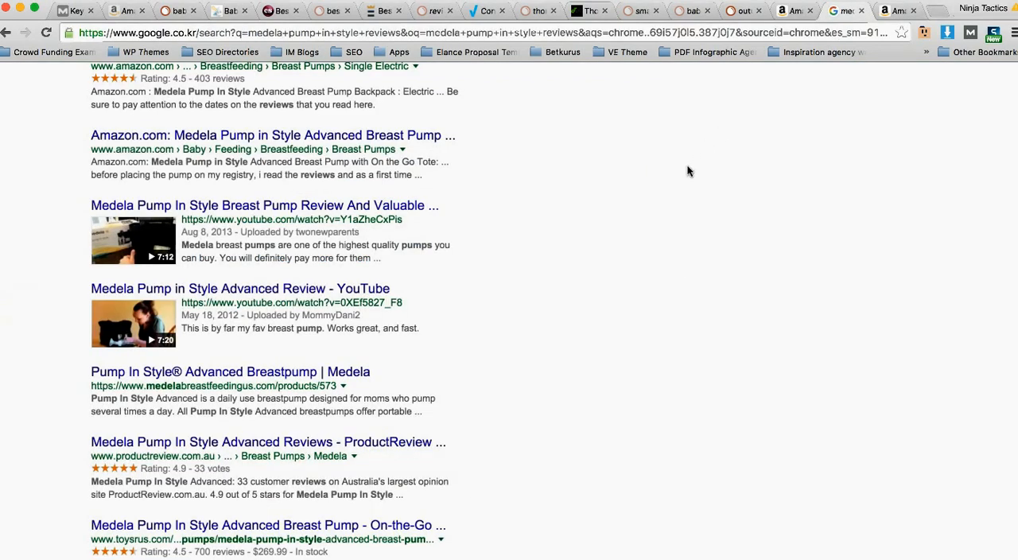
scroll(688, 171, "up", 5)
left_click(277, 84)
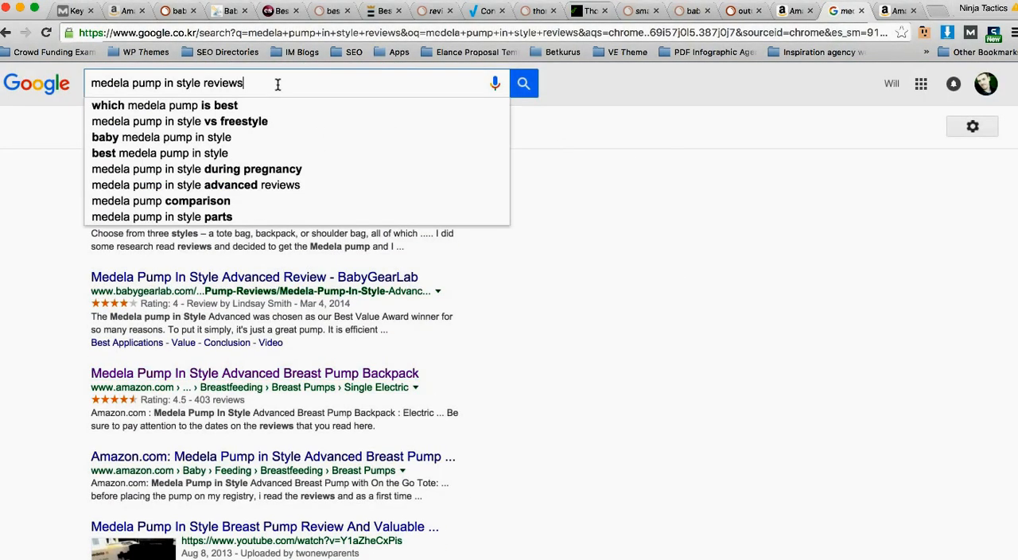
triple_click(277, 84)
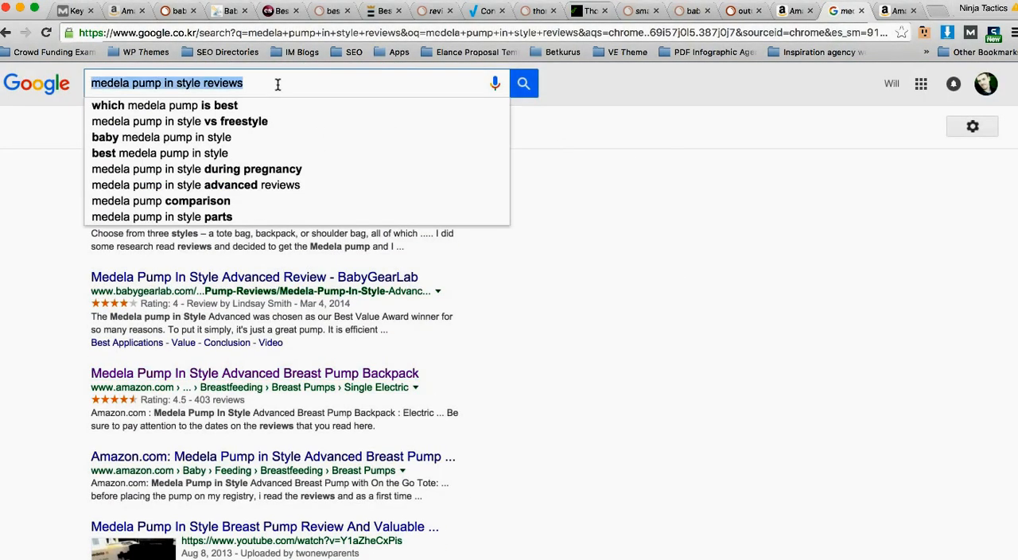
left_click(635, 171)
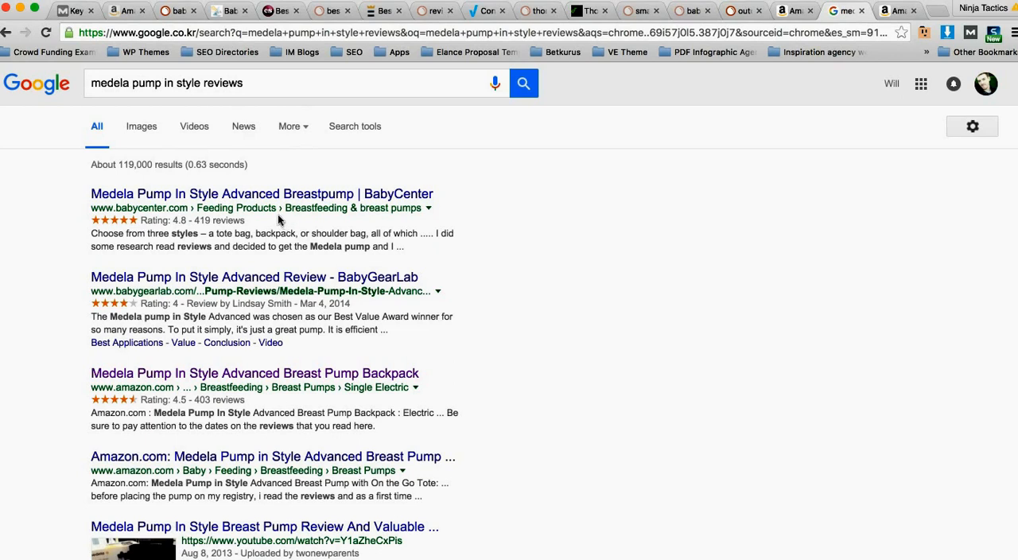
left_click(51, 558)
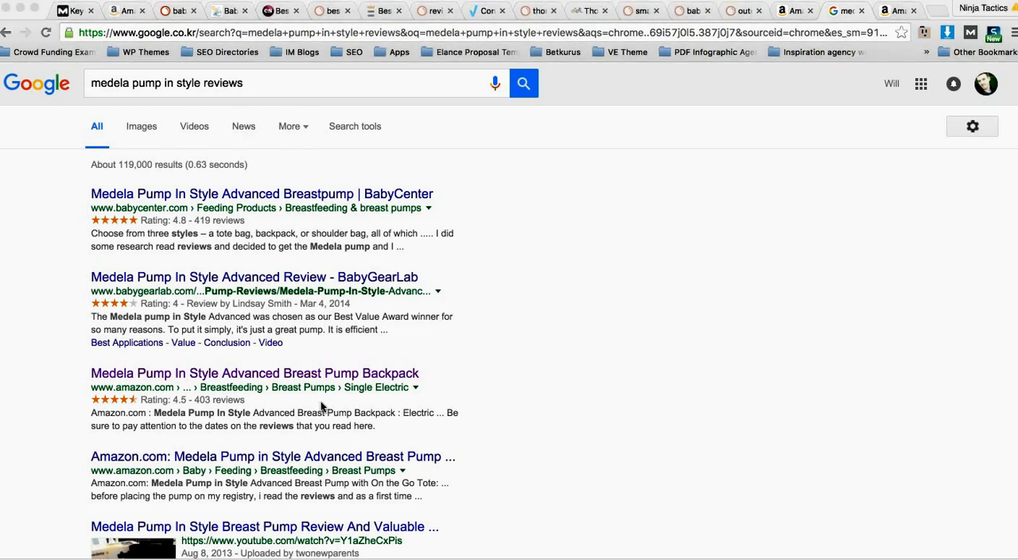
Step: Copy the Google query "medela pump in style reviews" into Moz's Keyword Difficulty tool and check its difficulty and search volume
left_click(277, 89)
left_click(274, 86)
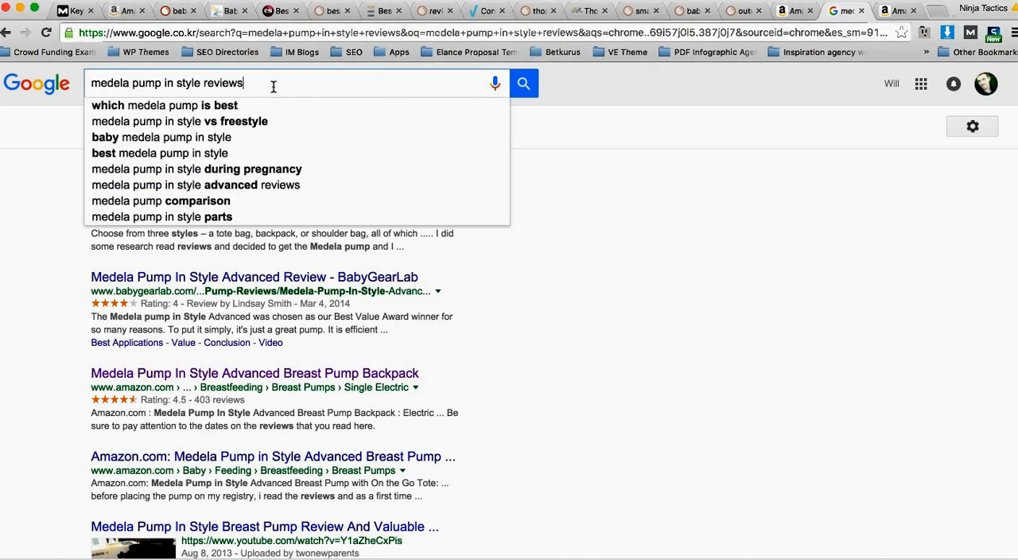
key("super+a")
key("super+c")
left_click(75, 10)
left_click(281, 229)
key("super+v")
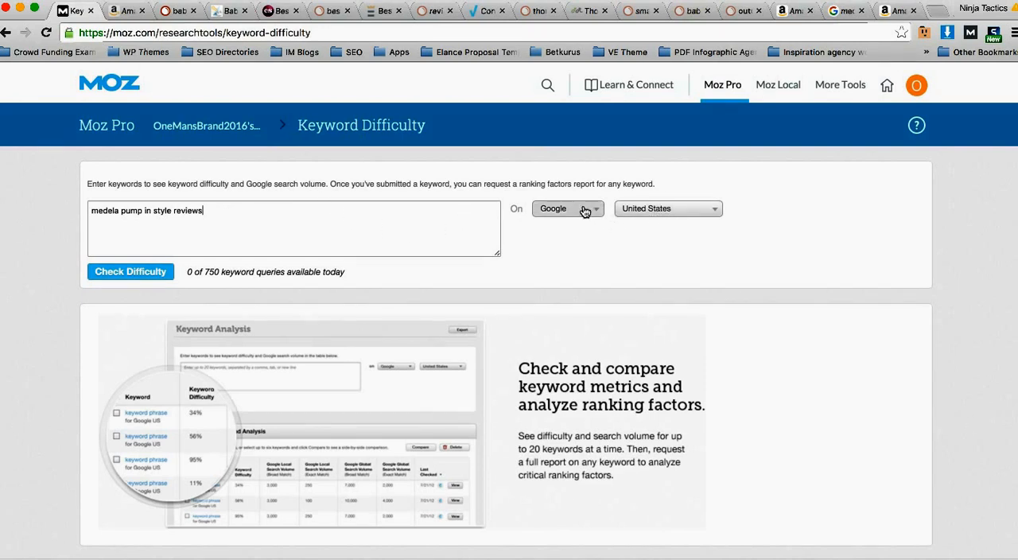
left_click(151, 271)
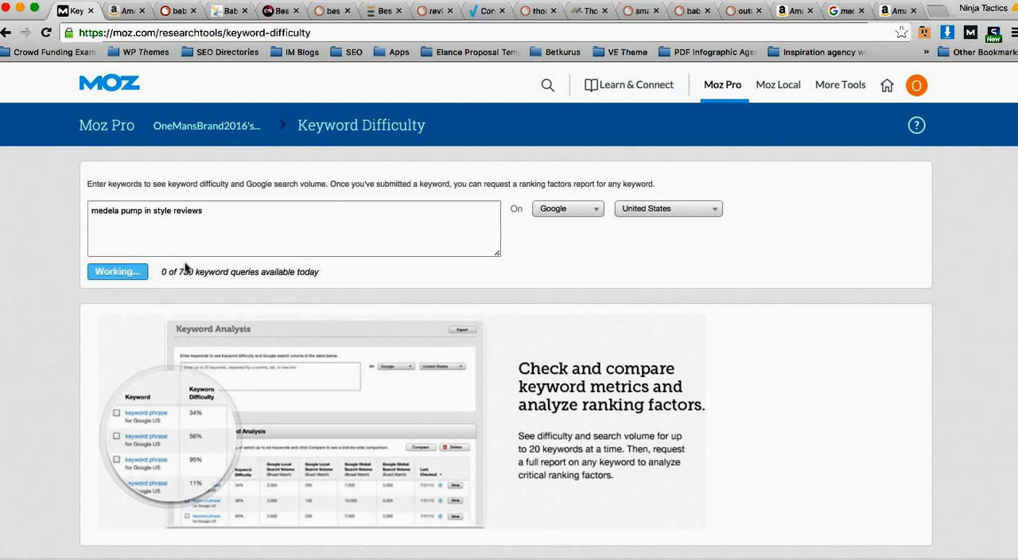
scroll(317, 298, "down", 1)
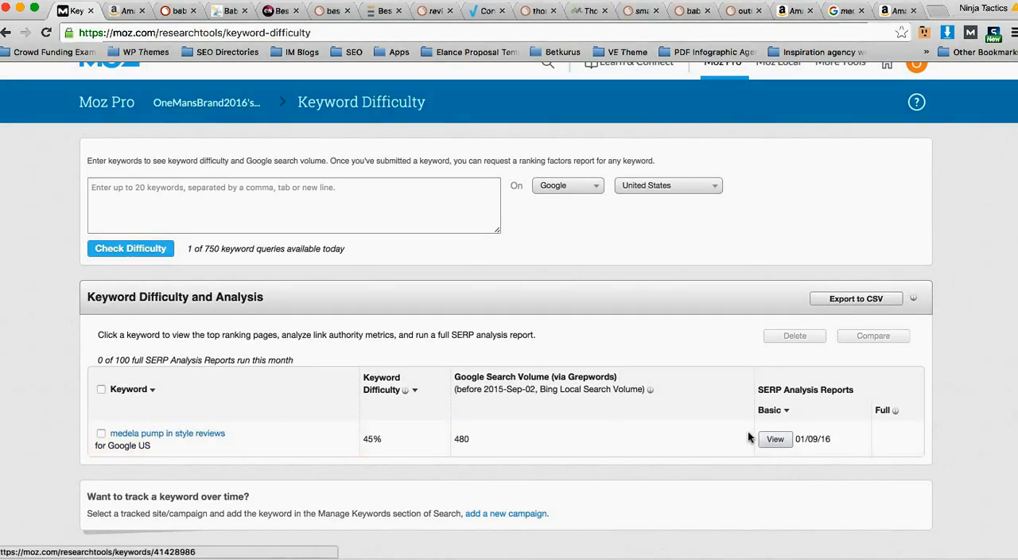
Step: Open the basic SERP analysis report for "medela pump in style reviews" and examine the domain and page authority chart
mouse_move(405, 392)
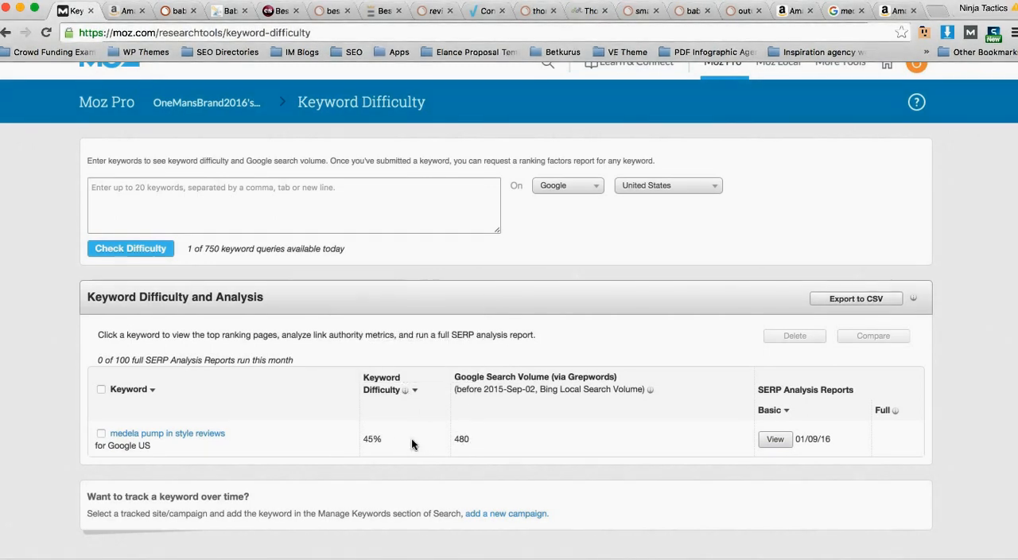
left_click_drag(388, 437, 362, 438)
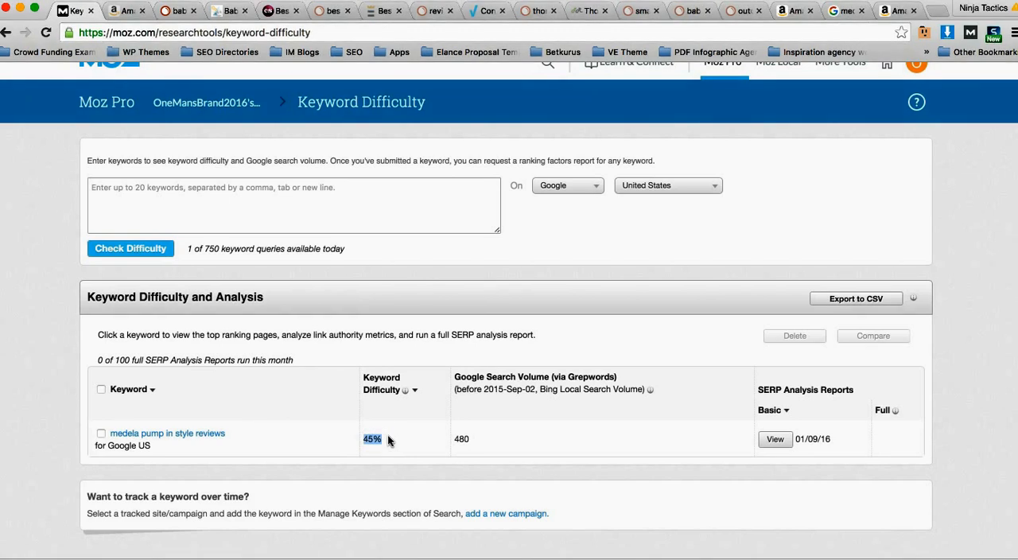
left_click(768, 442)
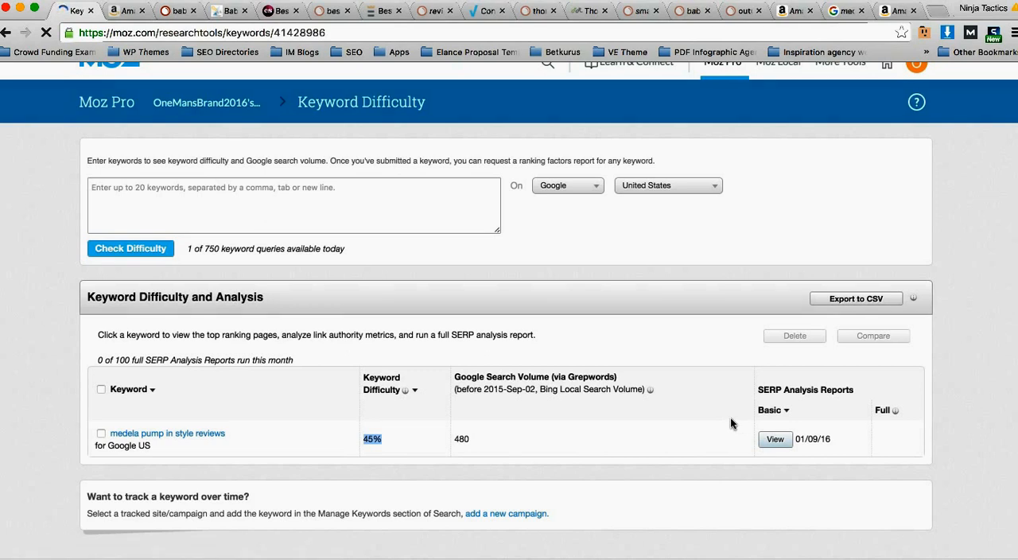
scroll(541, 305, "down", 3)
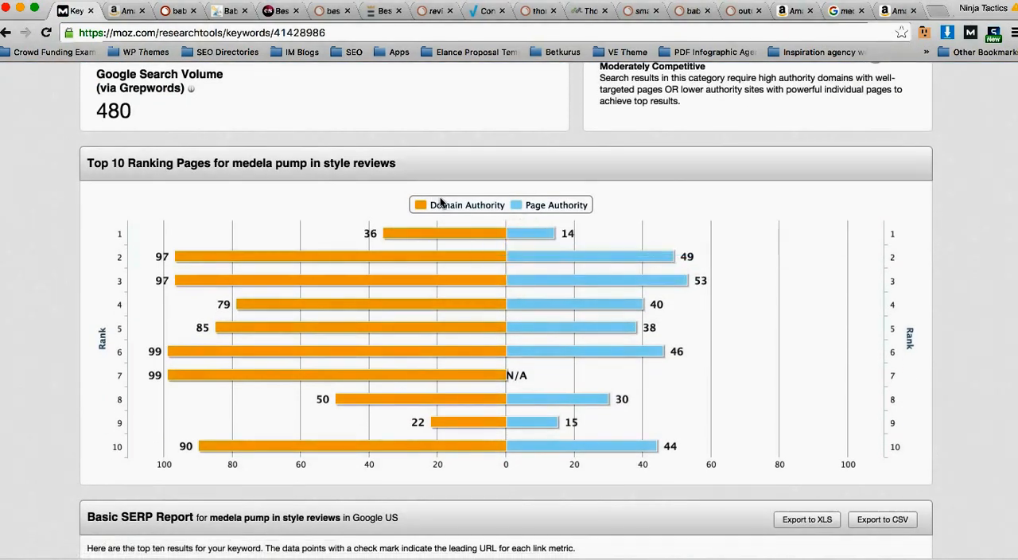
scroll(545, 286, "down", 2)
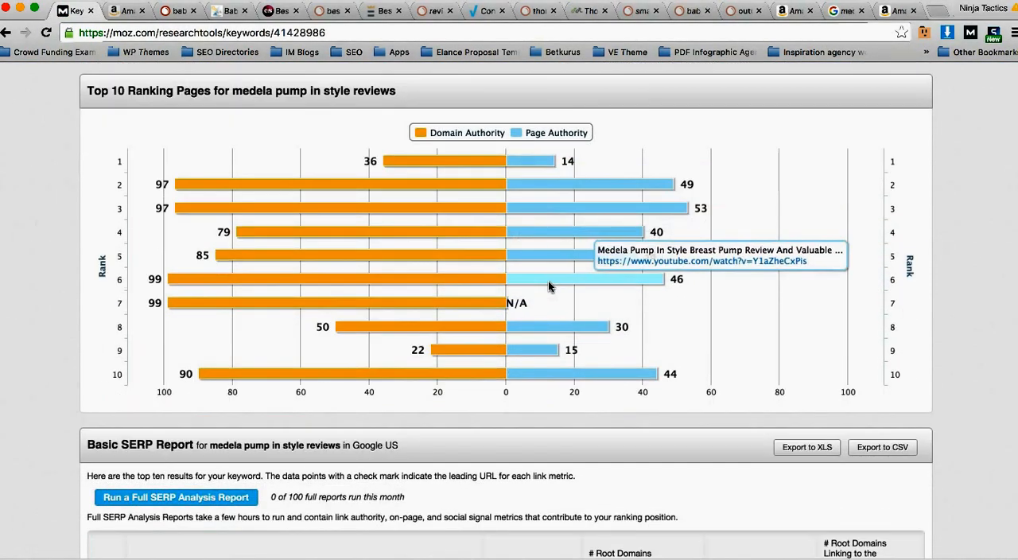
scroll(551, 286, "down", 1)
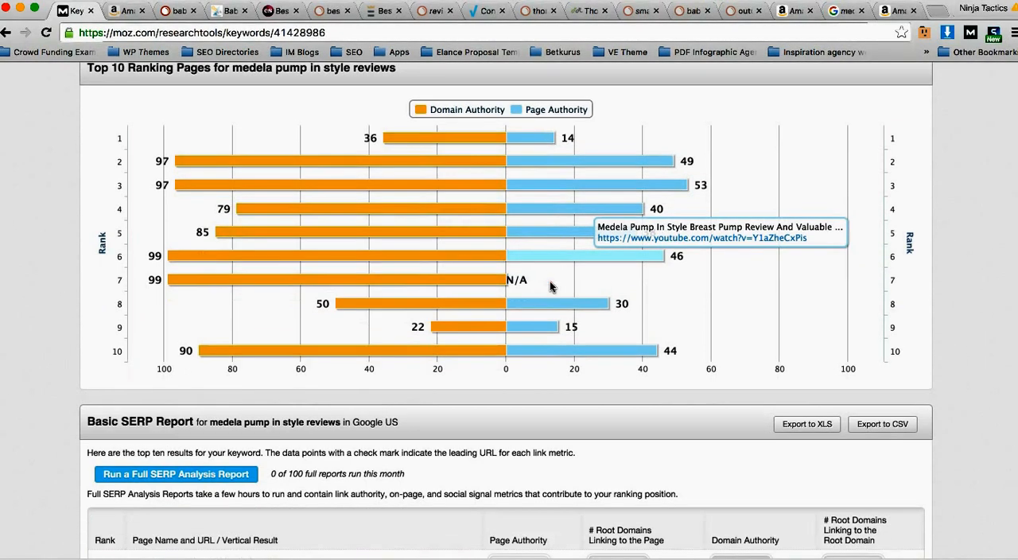
scroll(551, 285, "down", 4)
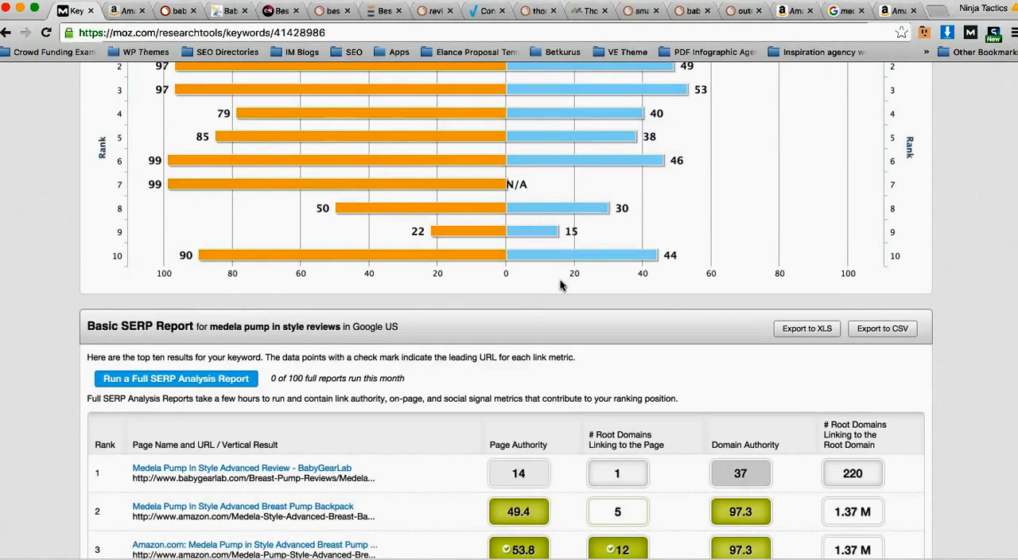
Step: Compare the page authority, domain authority and linking root domains of the top ten results in the Basic SERP Report
scroll(560, 286, "down", 3)
scroll(560, 287, "down", 6)
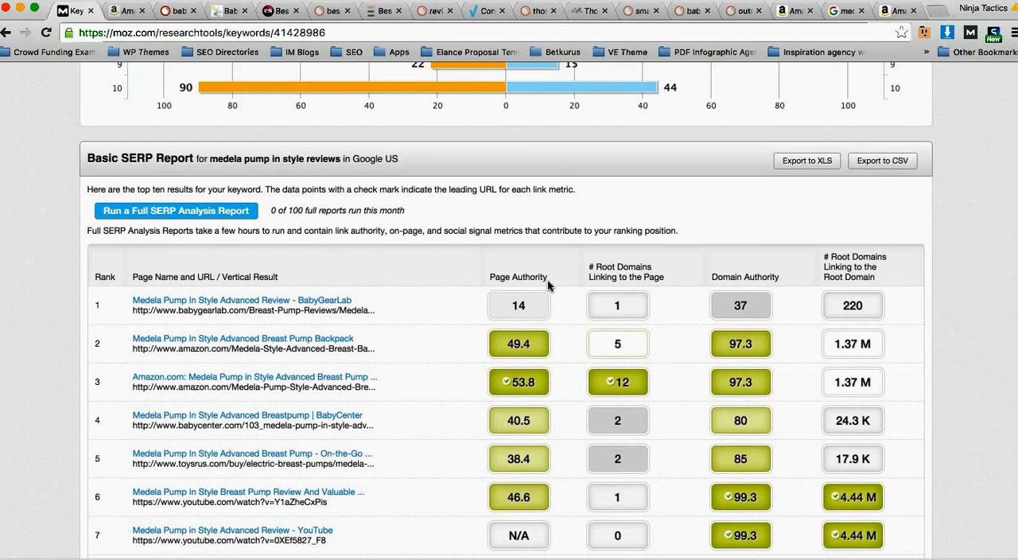
scroll(547, 280, "down", 1)
scroll(531, 279, "down", 2)
scroll(531, 280, "up", 15)
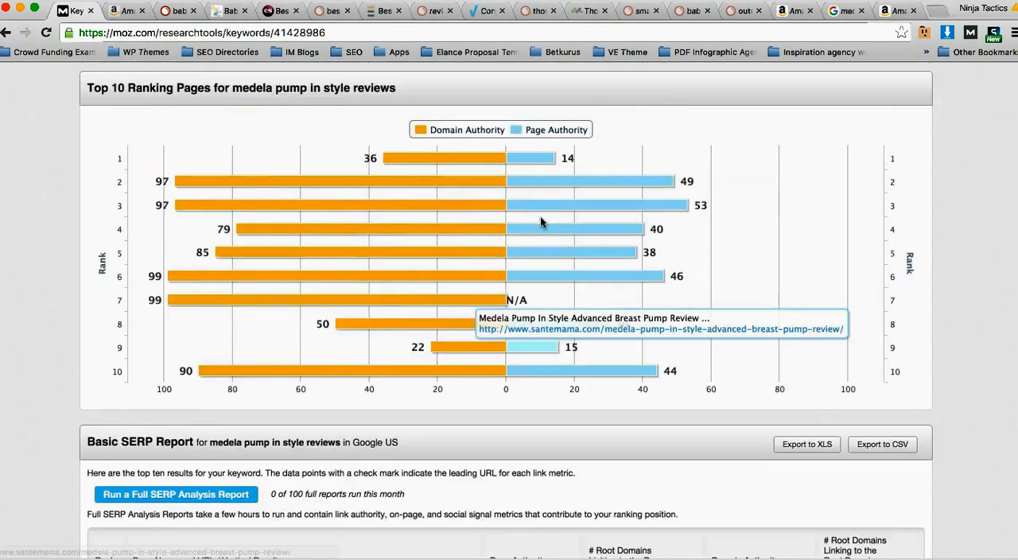
scroll(683, 287, "down", 12)
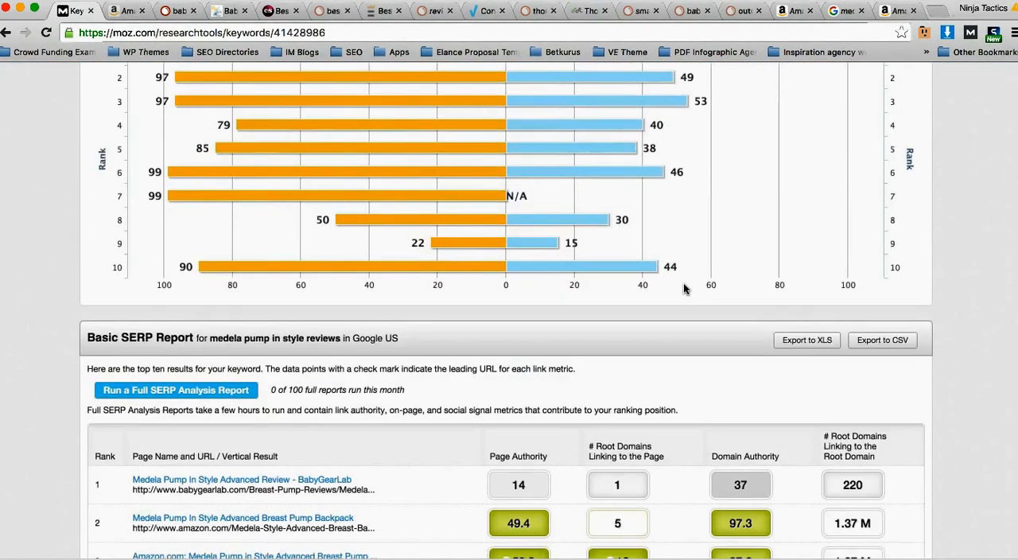
scroll(684, 283, "down", 4)
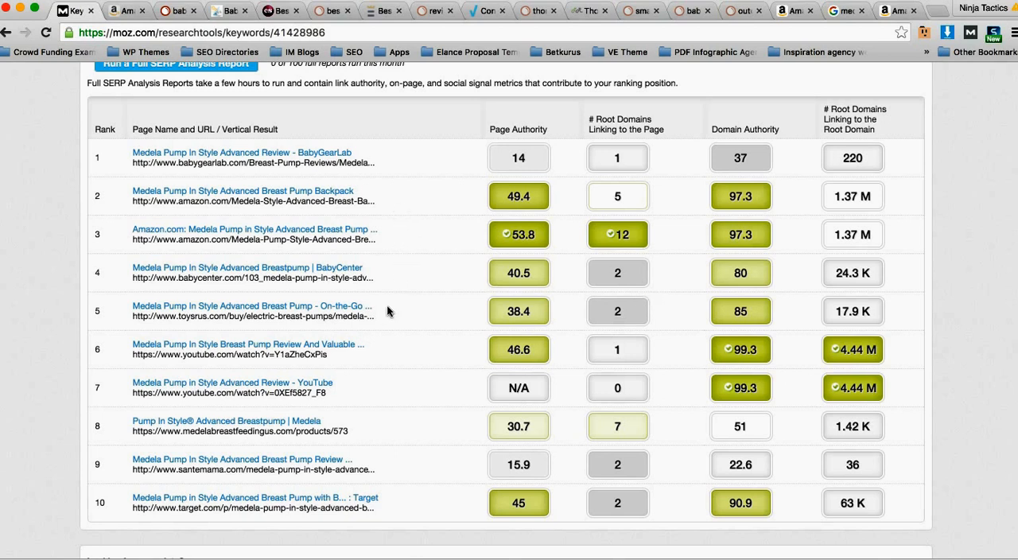
Step: Check the keyword's search volume and difficulty score against the strength of the sites in the ranking table
scroll(387, 311, "up", 1)
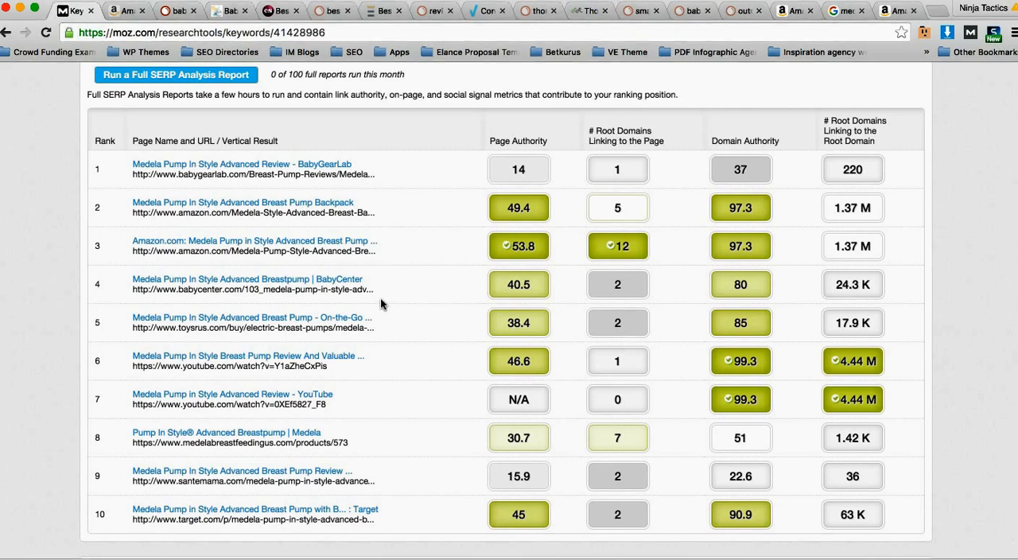
scroll(380, 298, "up", 10)
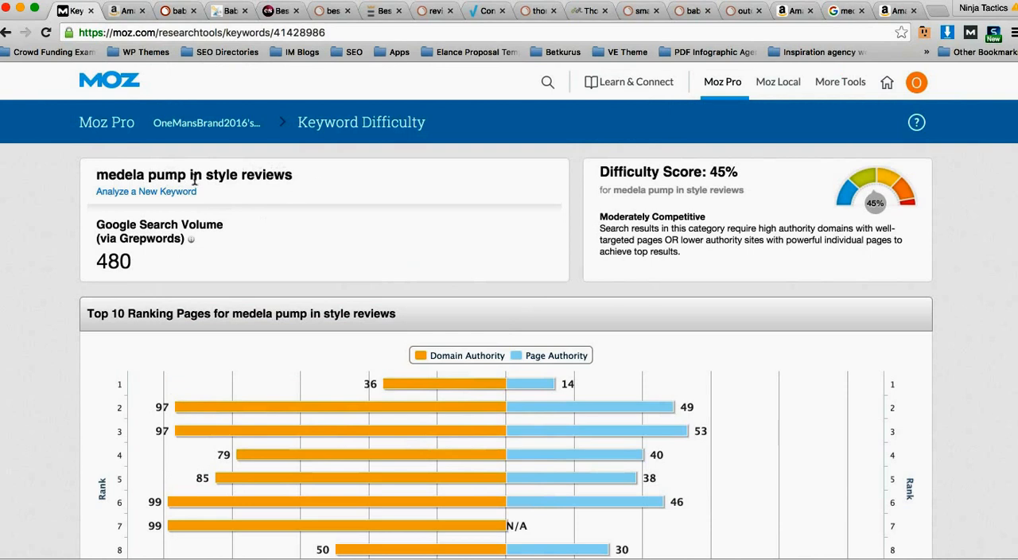
scroll(388, 252, "down", 10)
scroll(388, 252, "down", 1)
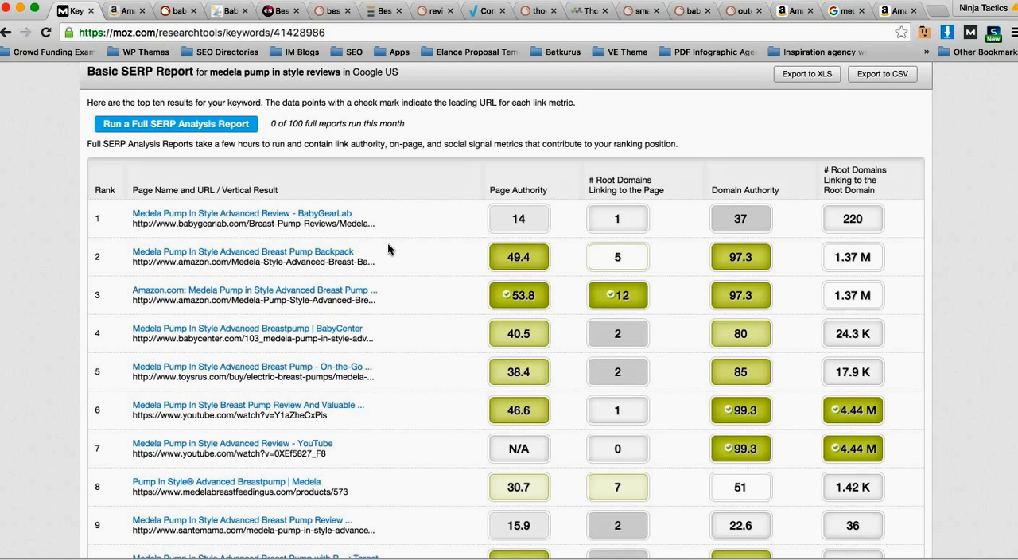
scroll(387, 242, "up", 1)
scroll(383, 242, "down", 2)
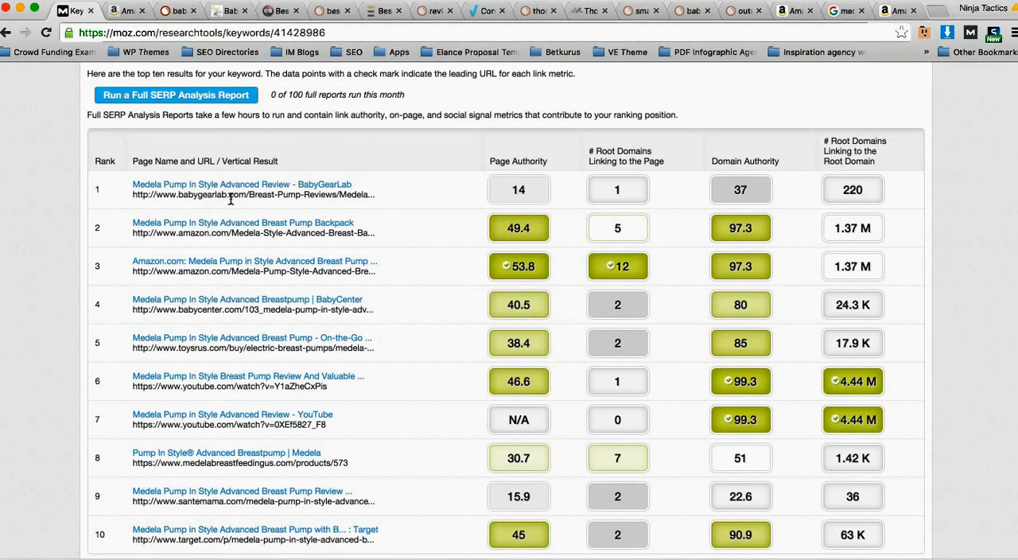
scroll(362, 235, "down", 2)
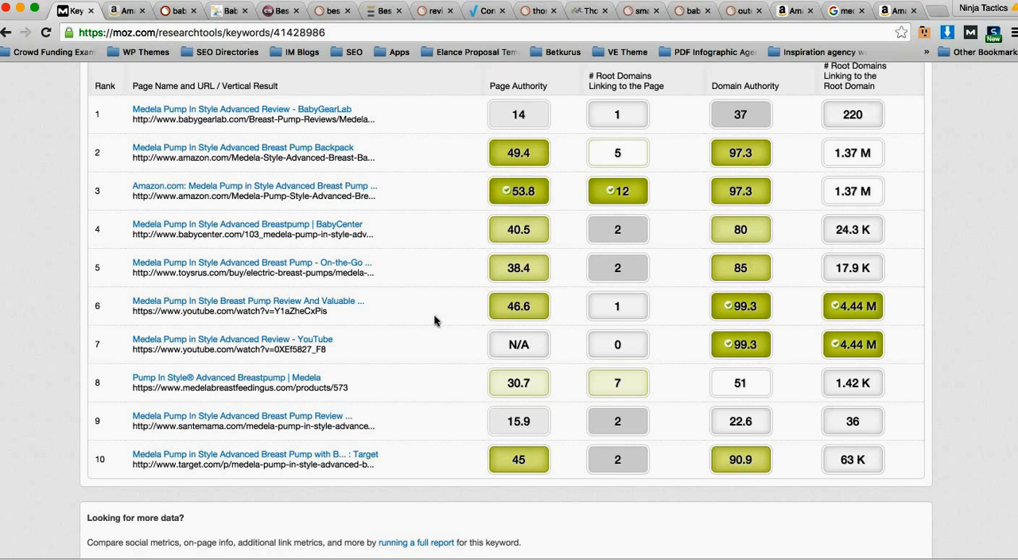
Step: Highlight the YouTube URL at rank 6 and the santemama.com result at rank 9, and check the latter's domain authority
left_click_drag(220, 310, 303, 316)
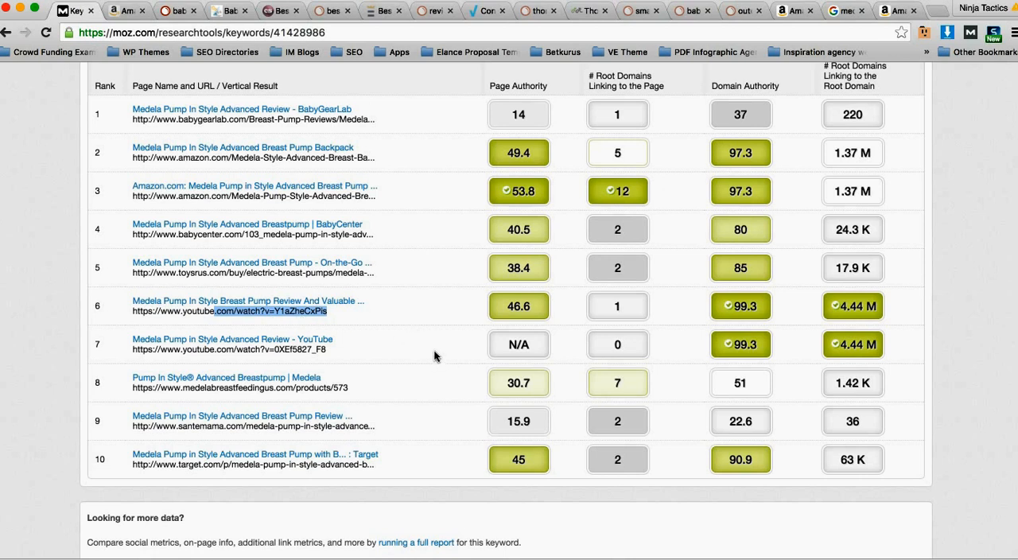
left_click_drag(454, 425, 119, 417)
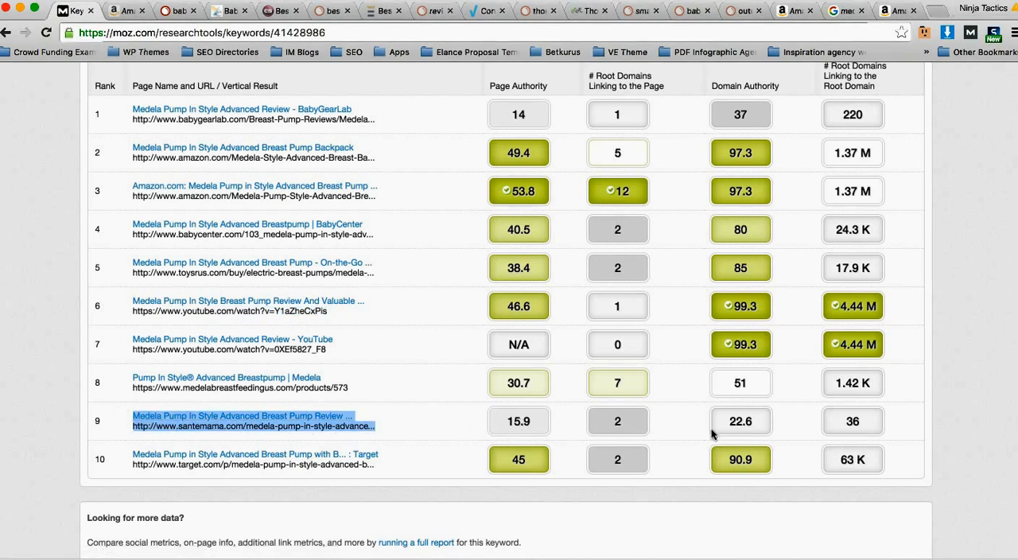
left_click(761, 421)
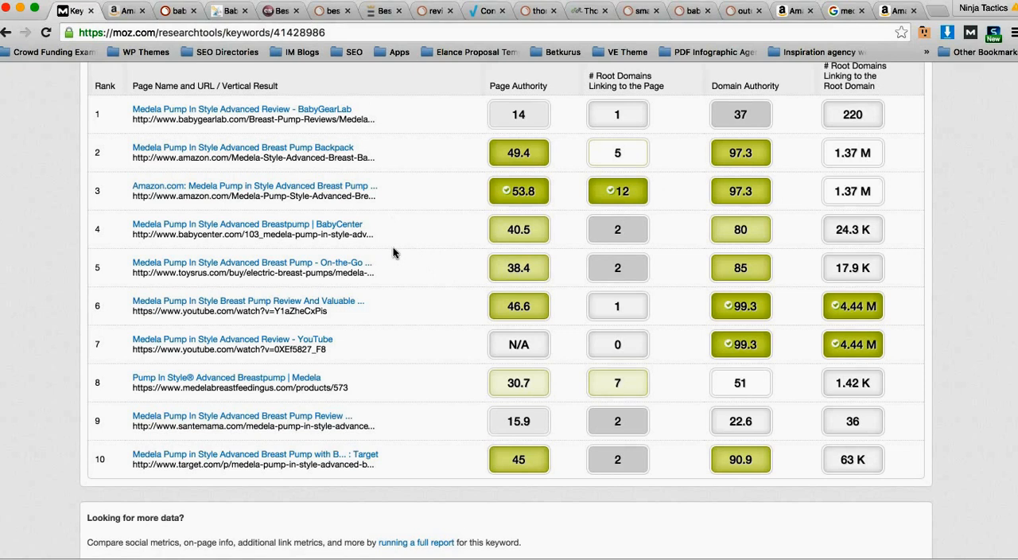
Step: Recheck the keyword's difficulty summary and the metrics of the top-ranked BabyGearLab page
scroll(390, 255, "up", 7)
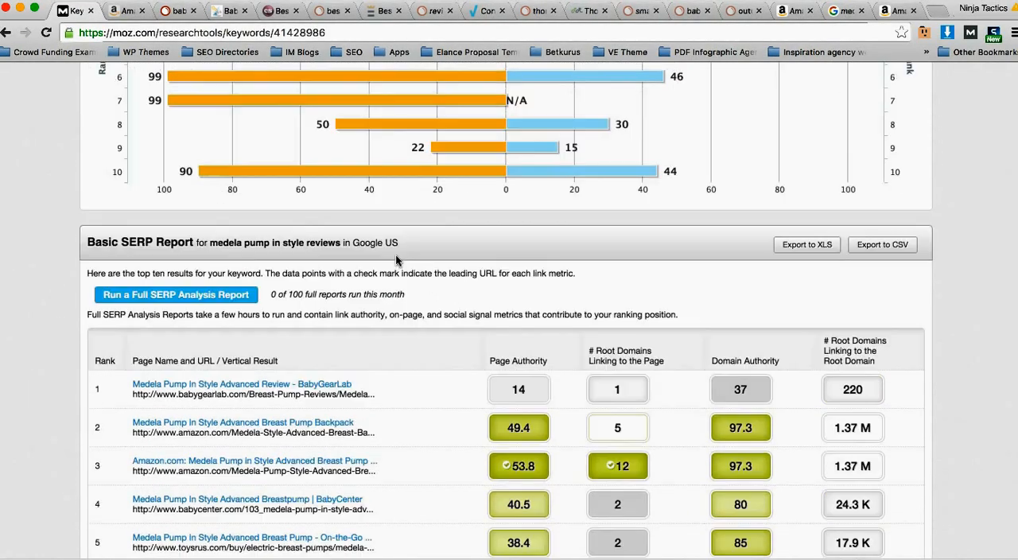
scroll(206, 172, "up", 1)
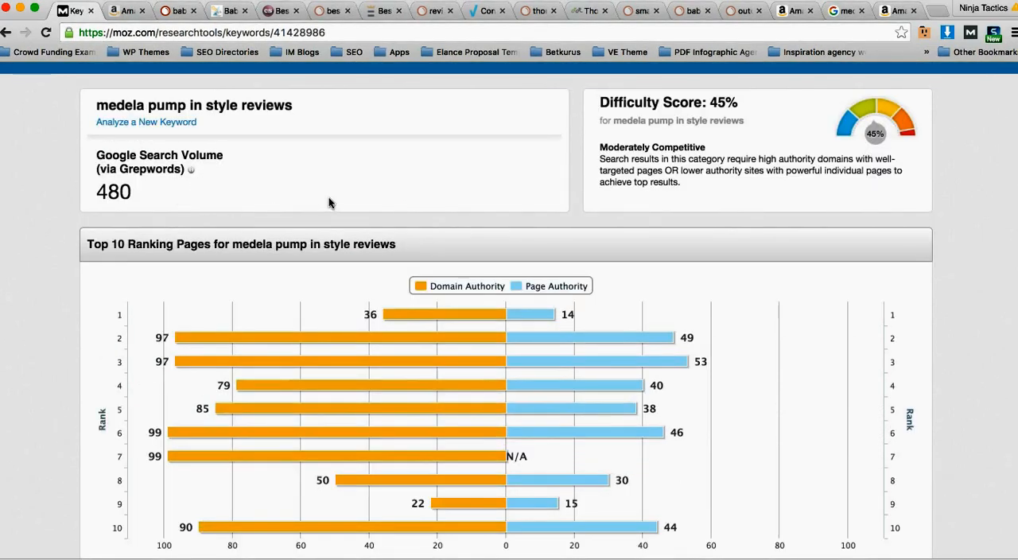
scroll(329, 199, "down", 1)
scroll(329, 194, "down", 7)
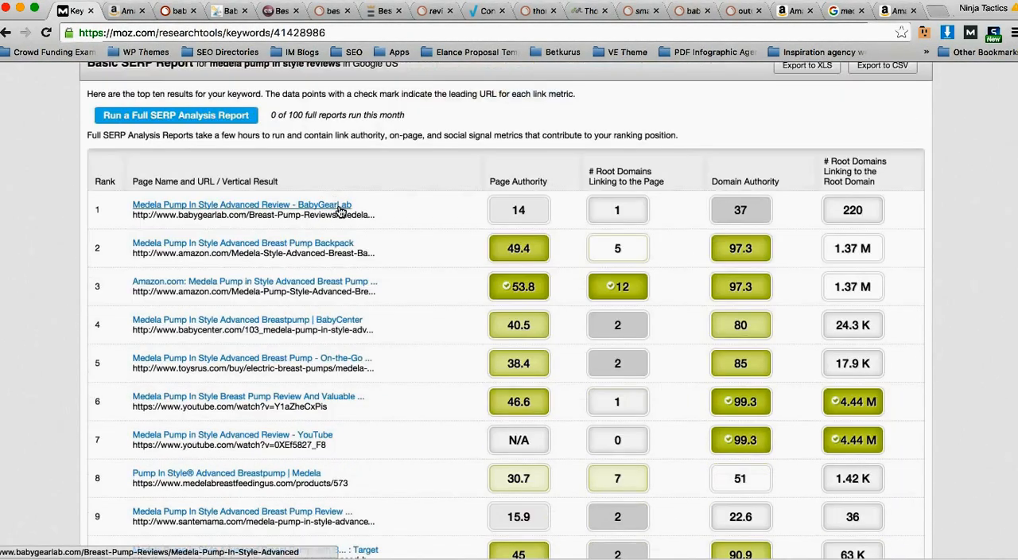
scroll(340, 207, "up", 8)
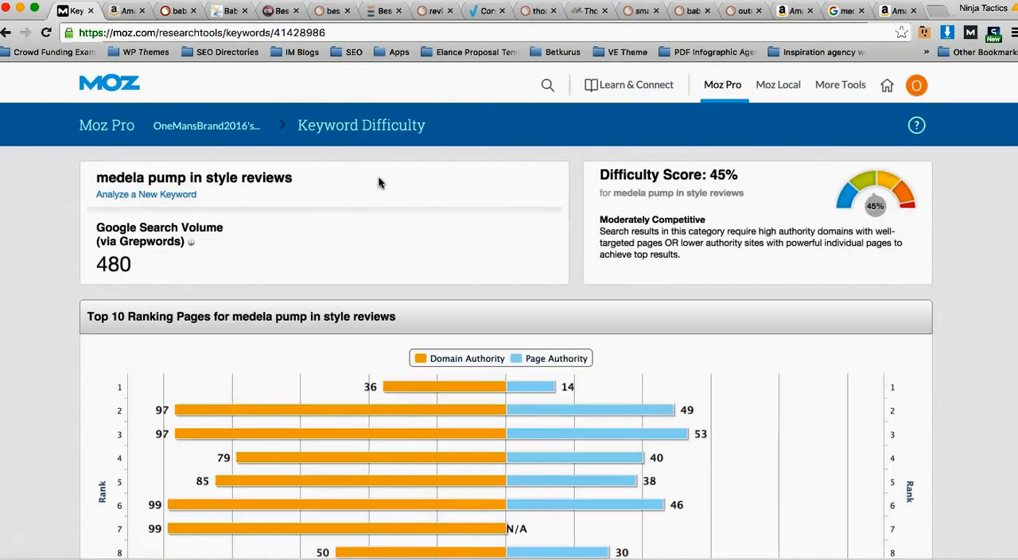
Step: Return to the Keyword Difficulty tool's main page and its keyword entry box
mouse_move(707, 94)
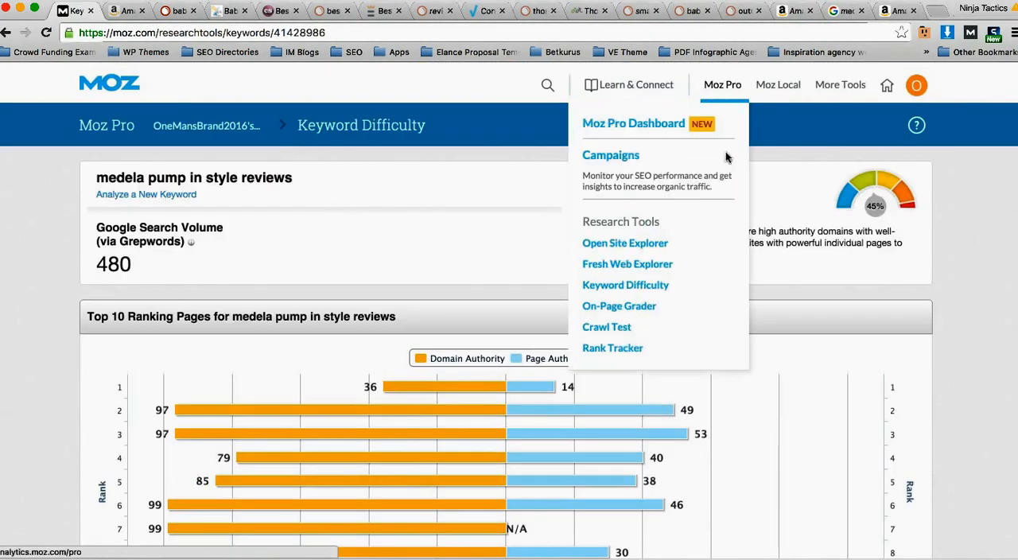
left_click(654, 291)
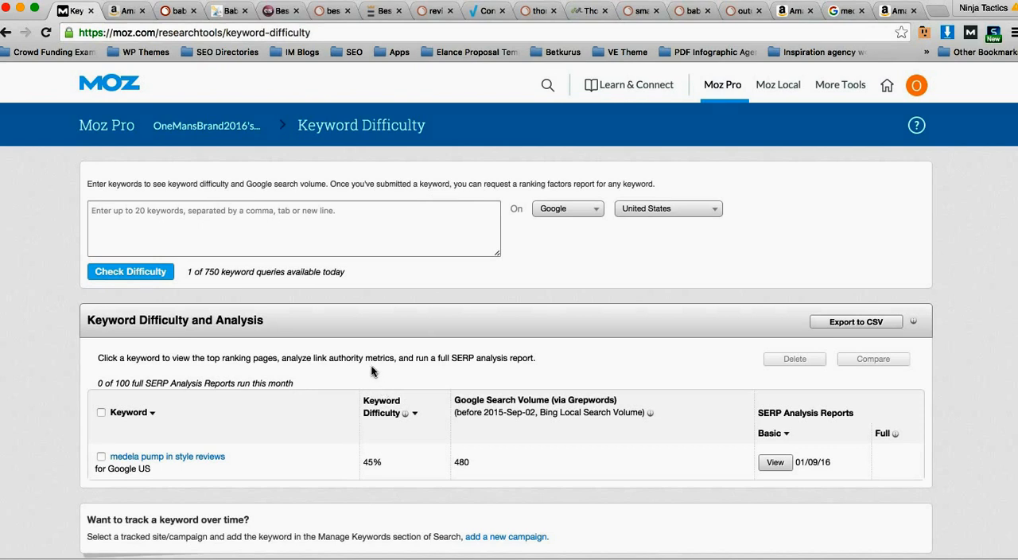
left_click(278, 230)
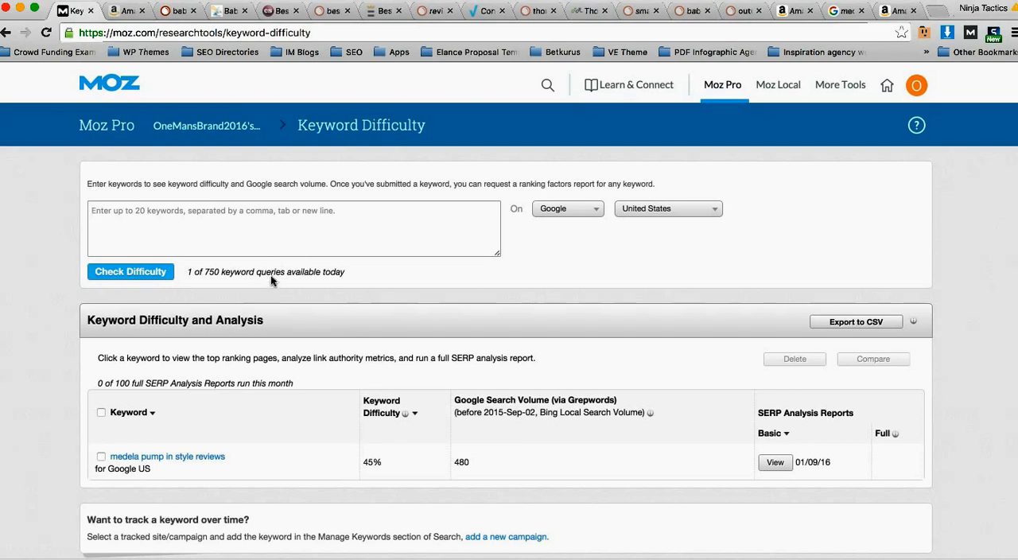
Step: Close the Google results page for the Medela keyword and the two Amazon pages beside it
left_click(843, 11)
left_click(861, 11)
left_click(863, 11)
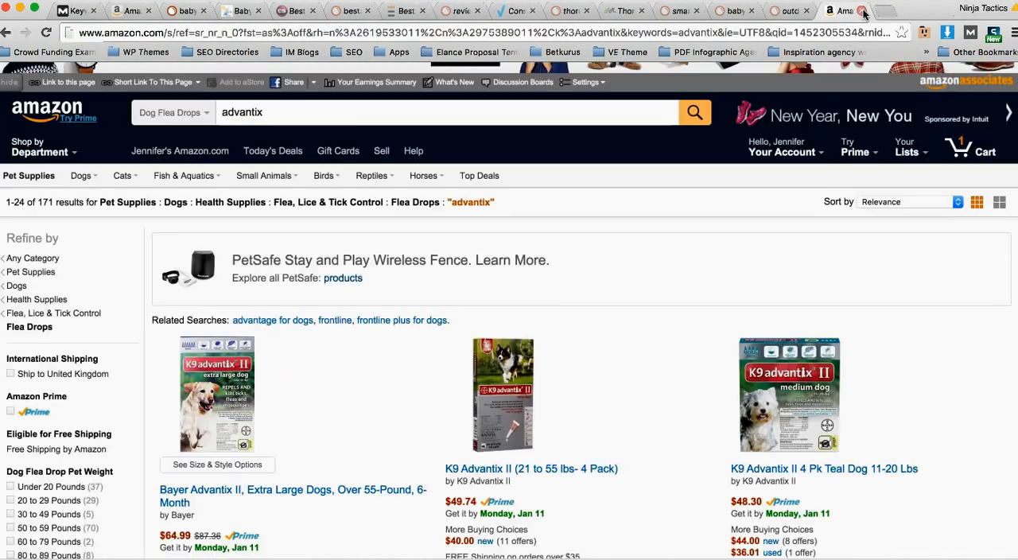
left_click(861, 11)
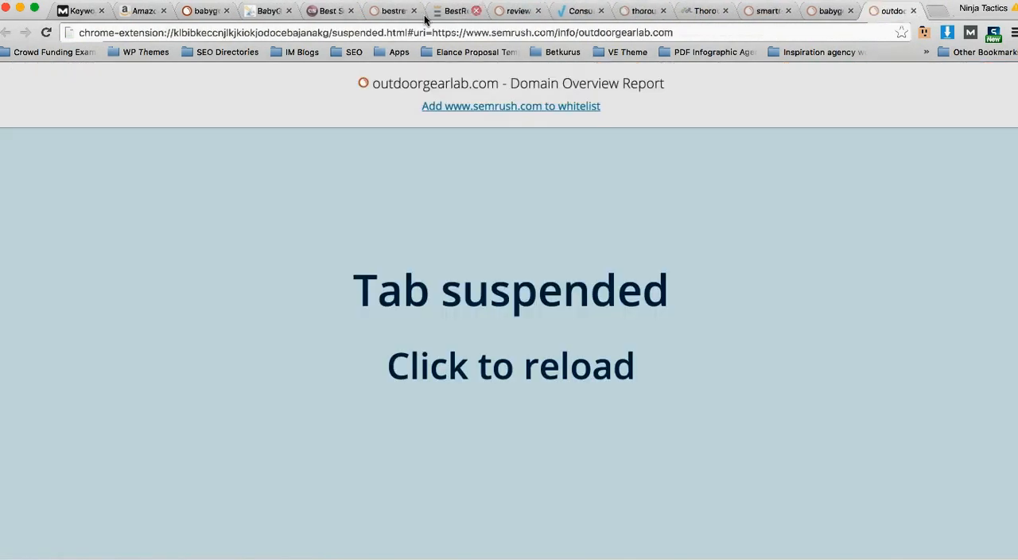
Step: Switch to Excel and bring the babygearlab.com organic keyword spreadsheet to the front
left_click(209, 11)
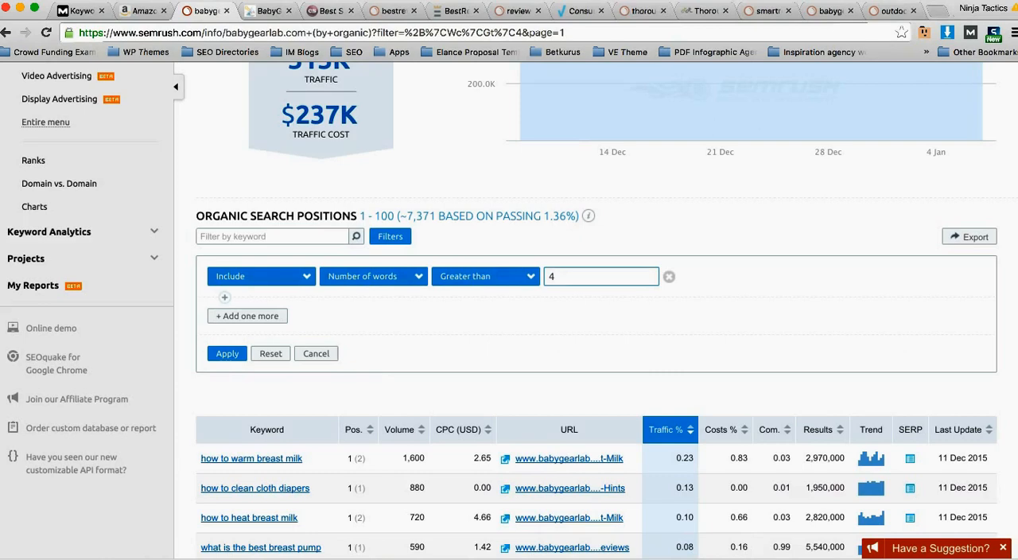
key("super+Tab")
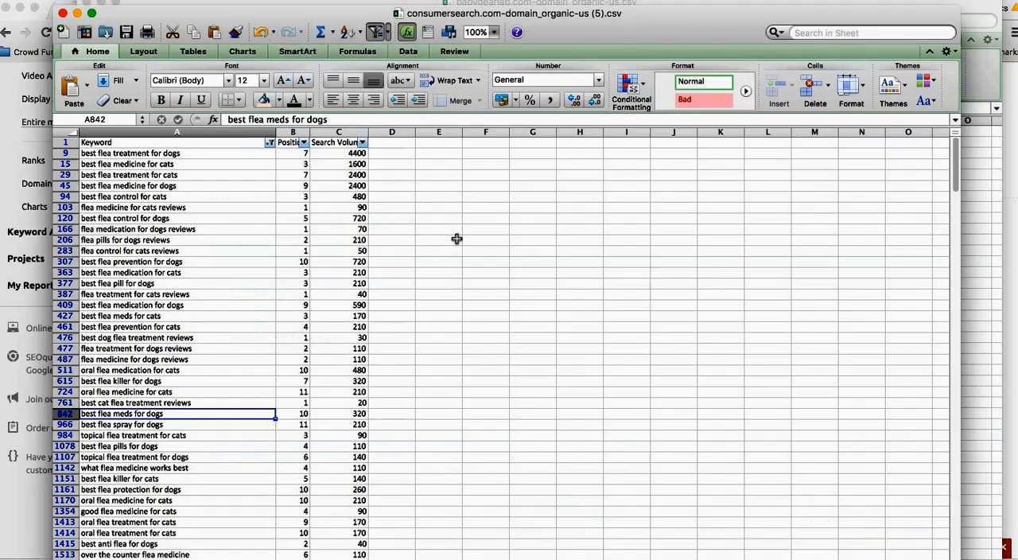
left_click(199, 261)
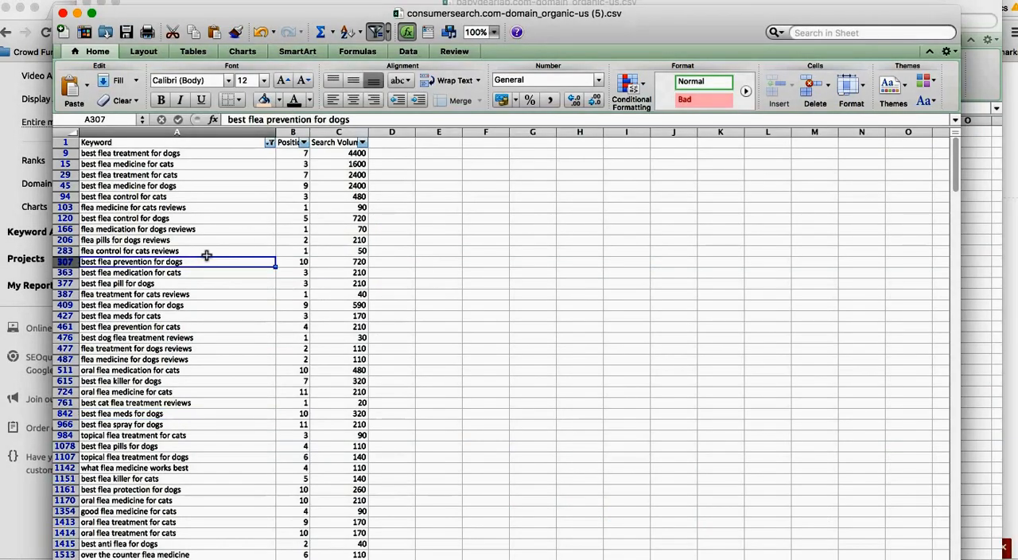
left_click_drag(568, 36, 563, 62)
left_click(579, 20)
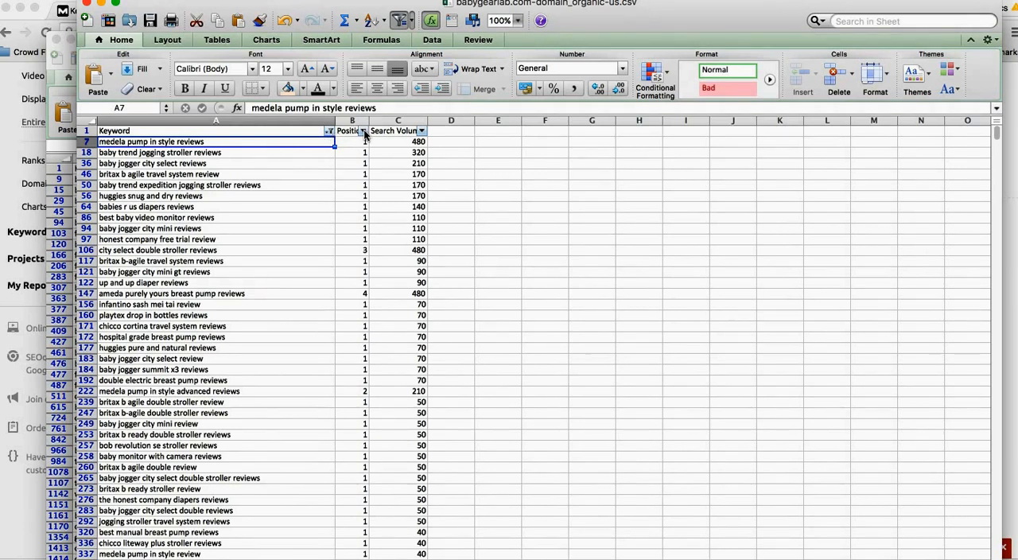
Step: Filter the Position column of the babygearlab.com sheet to show only keywords ranking at position 1
left_click(362, 131)
left_click(428, 282)
left_click(400, 297)
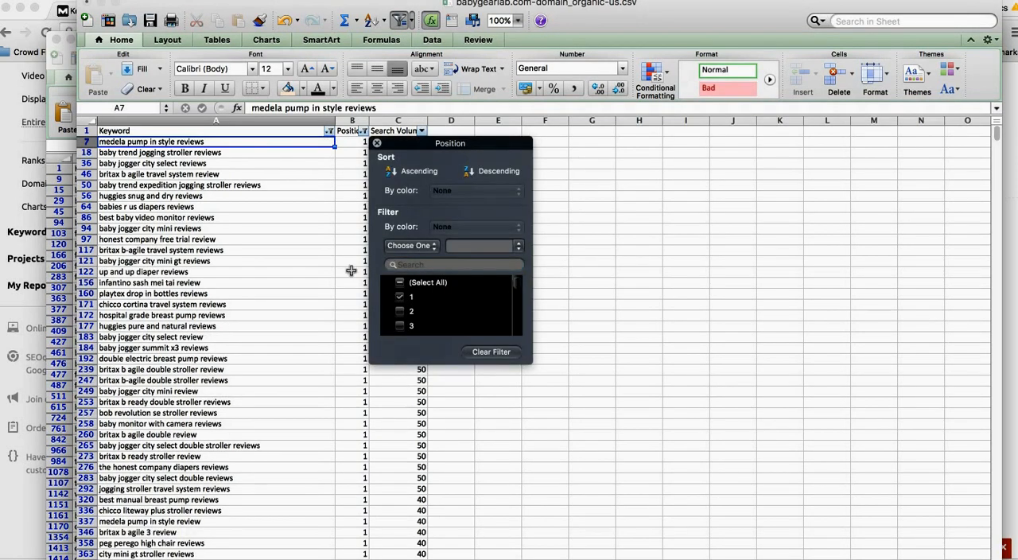
left_click(328, 250)
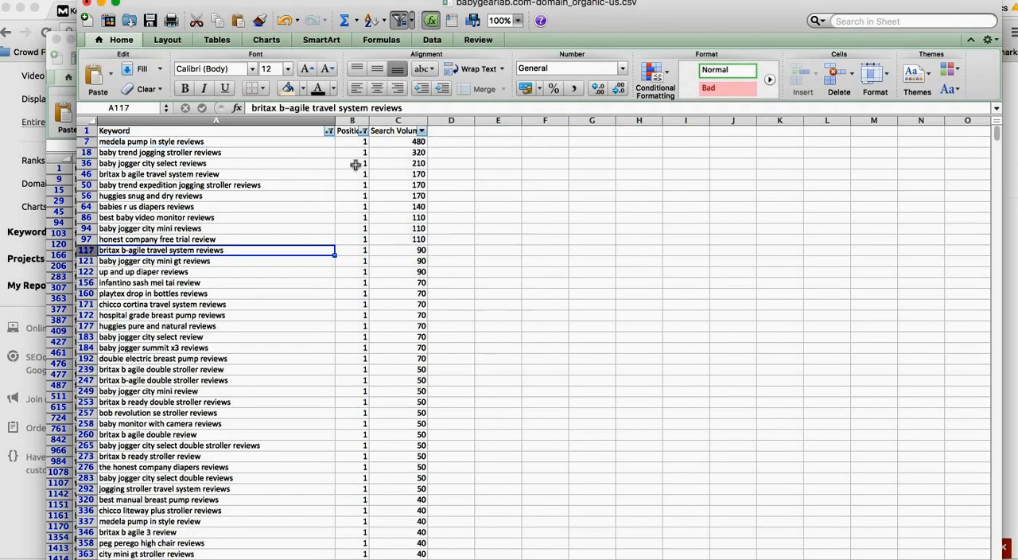
Step: Sort the filtered keywords by search volume in ascending order
left_click(422, 130)
left_click(473, 172)
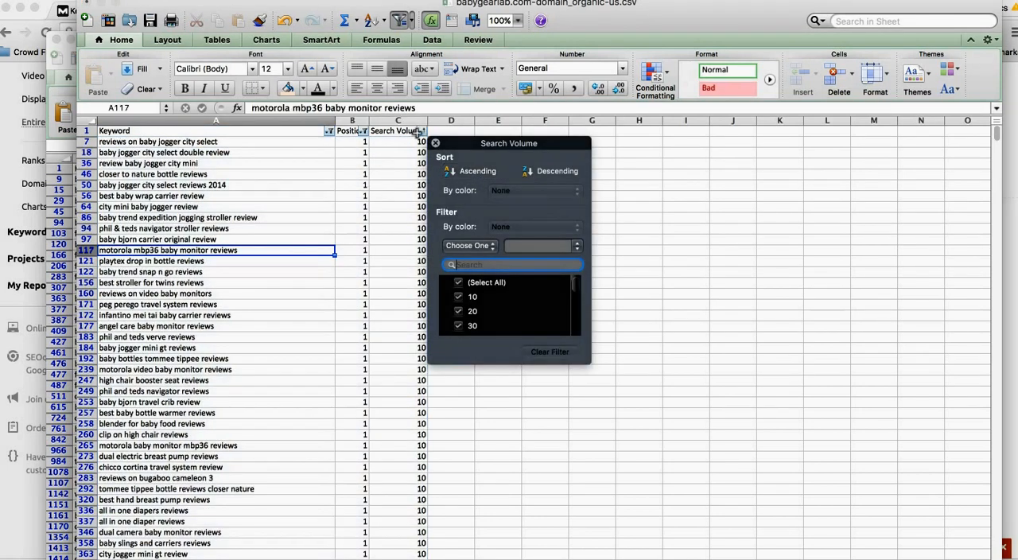
Step: Sort the filtered babygearlab.com keywords by search volume in descending order
left_click(551, 171)
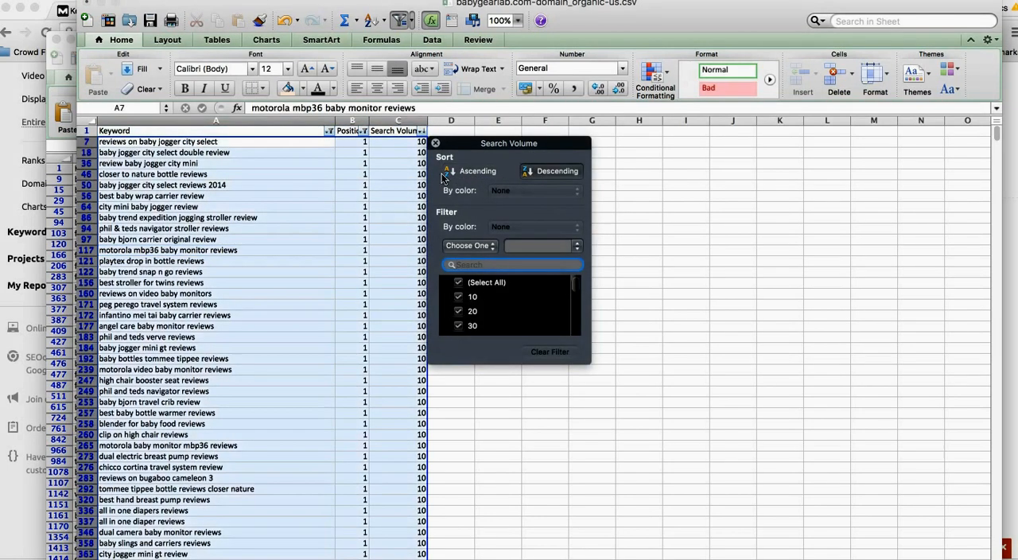
left_click(282, 176)
Step: Select the highest-volume keywords, reposition the spreadsheet window to reveal its status bar, and set the selection calculation to Count
left_click_drag(248, 142, 245, 332)
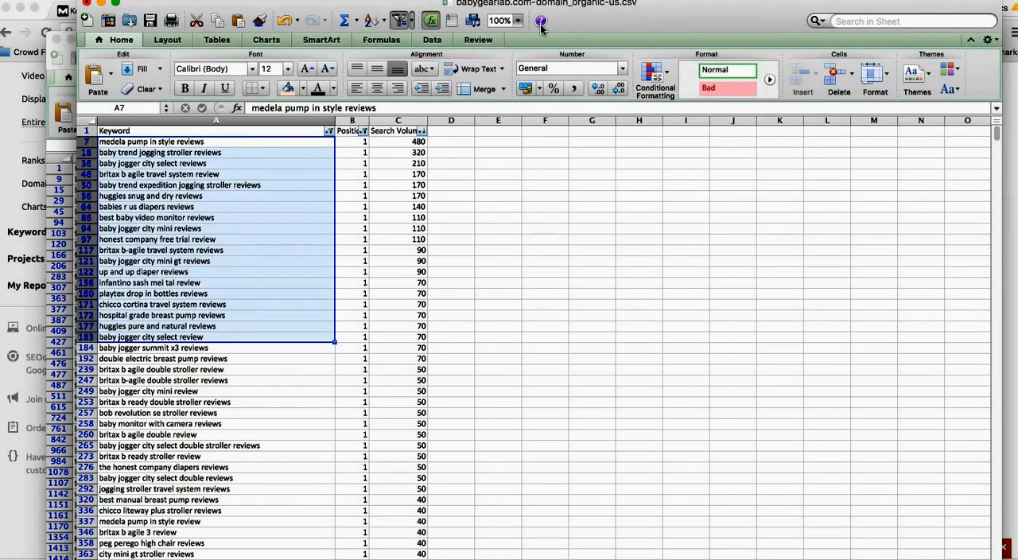
mouse_move(568, 27)
left_mouse_down()
mouse_move(531, 16)
mouse_move(531, 41)
mouse_move(566, 36)
left_mouse_up()
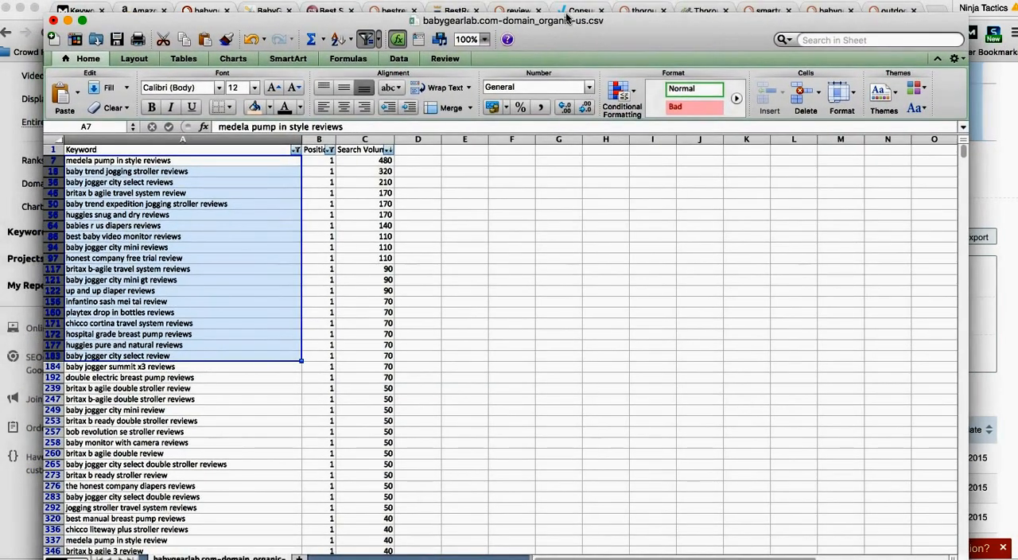
left_click_drag(566, 17, 584, 56)
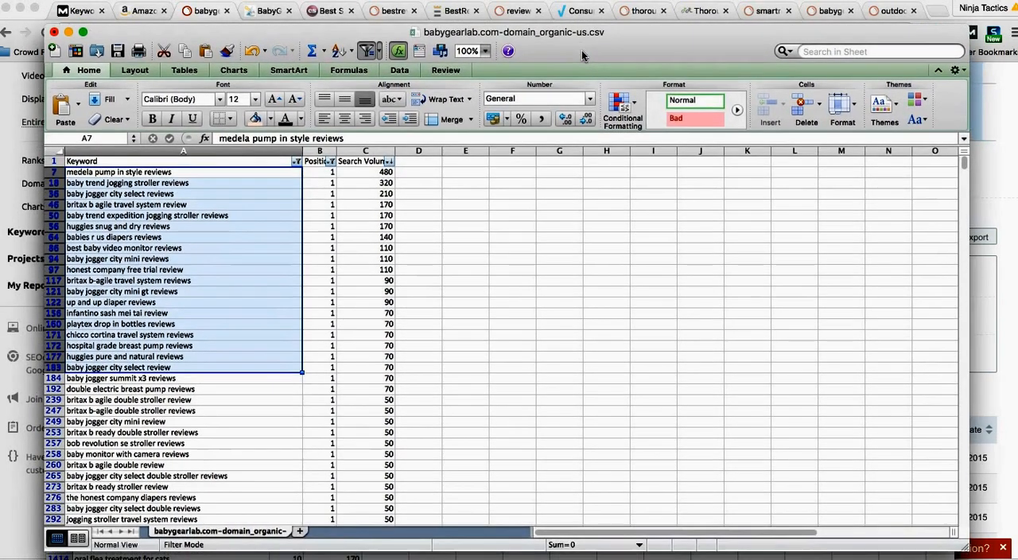
left_click(598, 544)
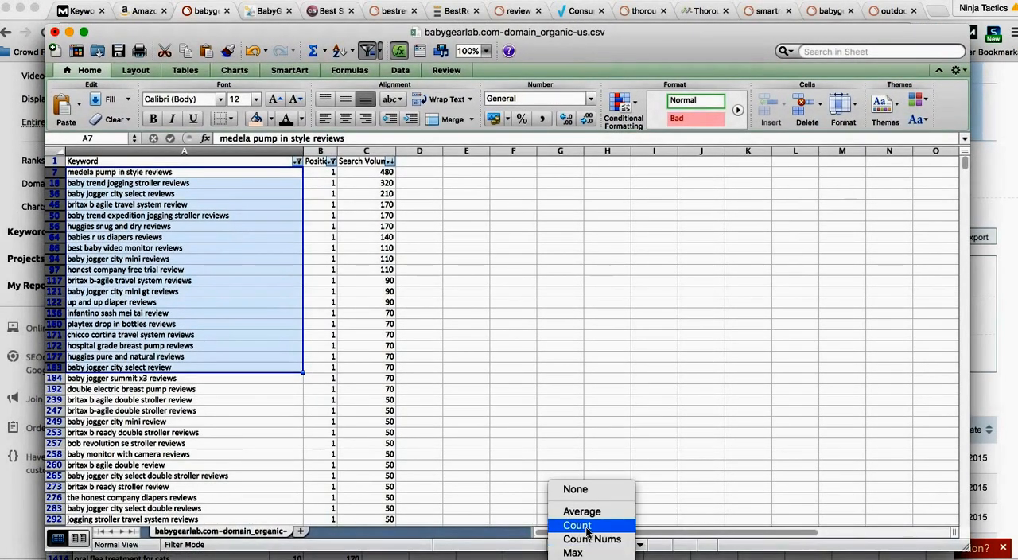
left_click(585, 523)
Step: Copy the first 20 visible keywords, from "medela pump in style reviews" through "baby jogger summit x3 reviews"
left_click(532, 372)
left_click_drag(211, 172, 209, 373)
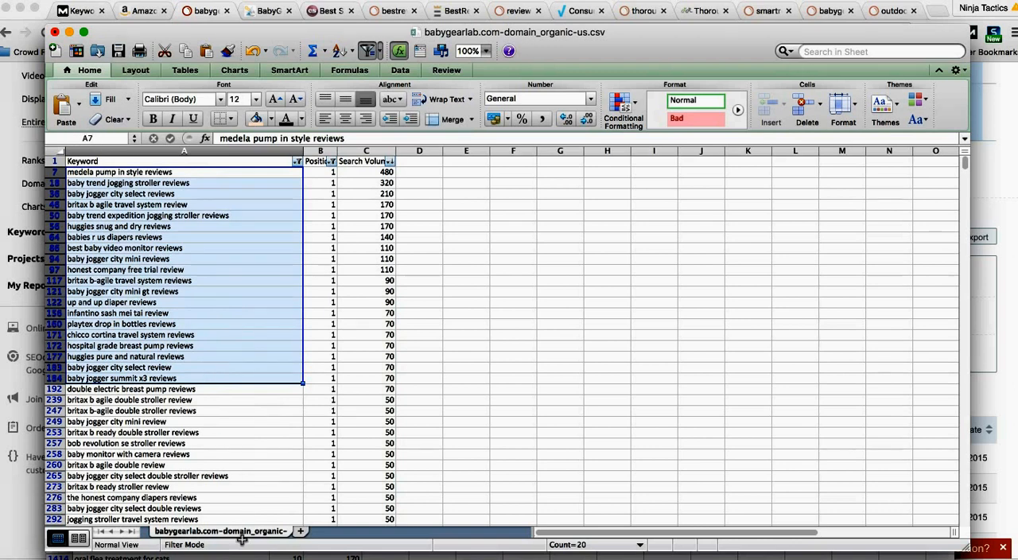
key("super+c")
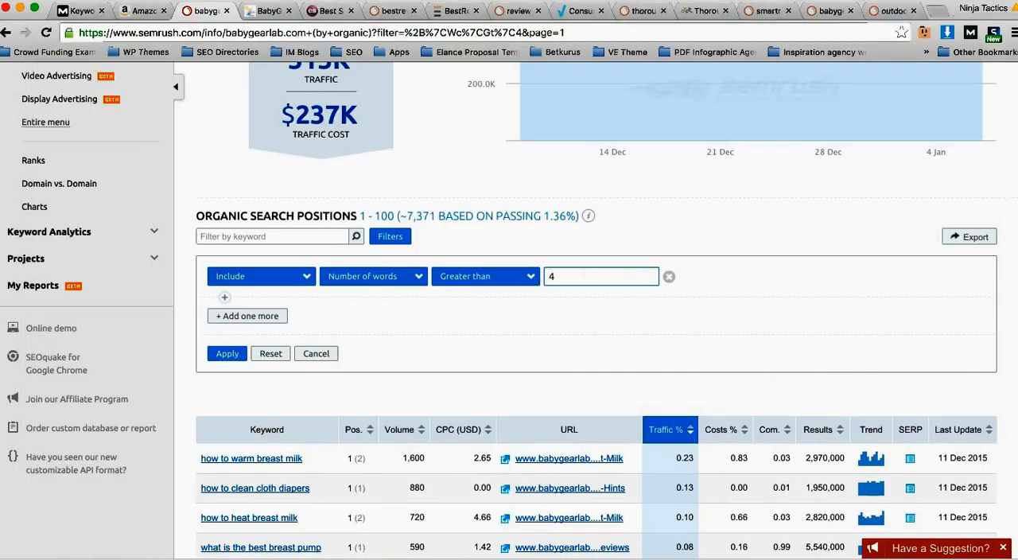
Step: Switch to Chrome, paste the copied keywords into Moz Keyword Difficulty and run the difficulty check on Google United States
key("super+Tab")
left_click(83, 11)
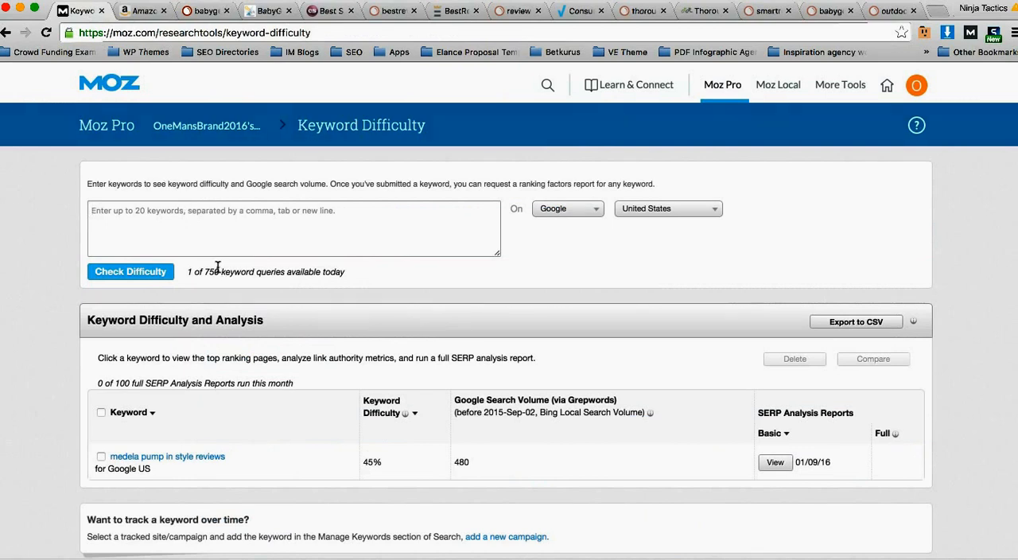
key("super+v")
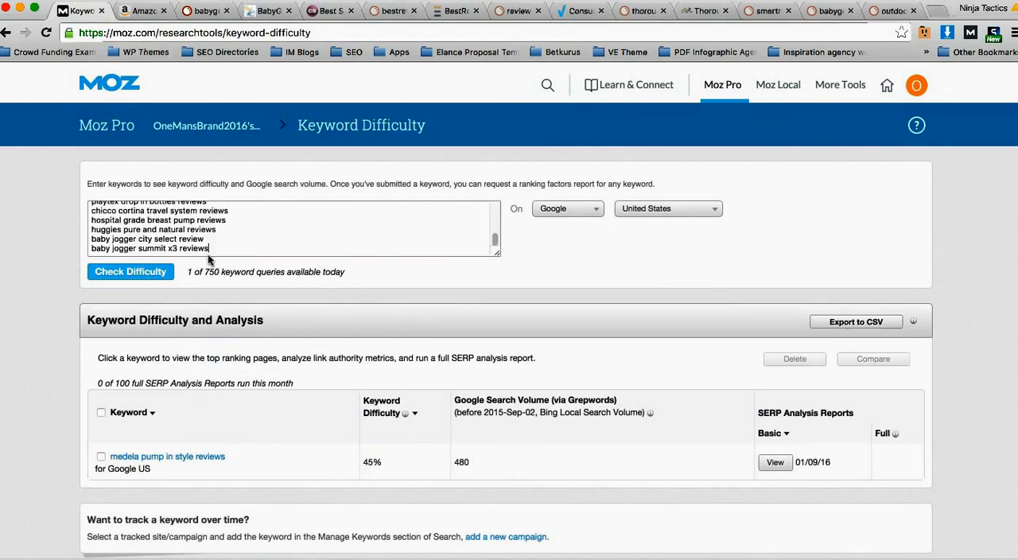
left_click(151, 272)
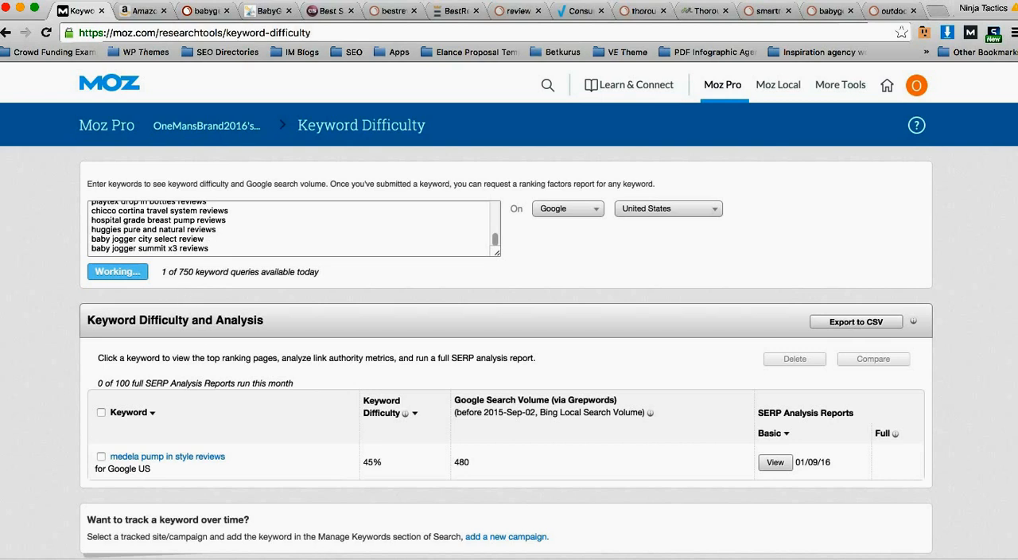
Step: Copy the next 20 keywords in Excel, from "double electric breast pump reviews" through "best sippy cup with straw reviews", and return to the Moz page
key("super+Tab")
scroll(239, 373, "down", 1)
left_click_drag(226, 369, 225, 434)
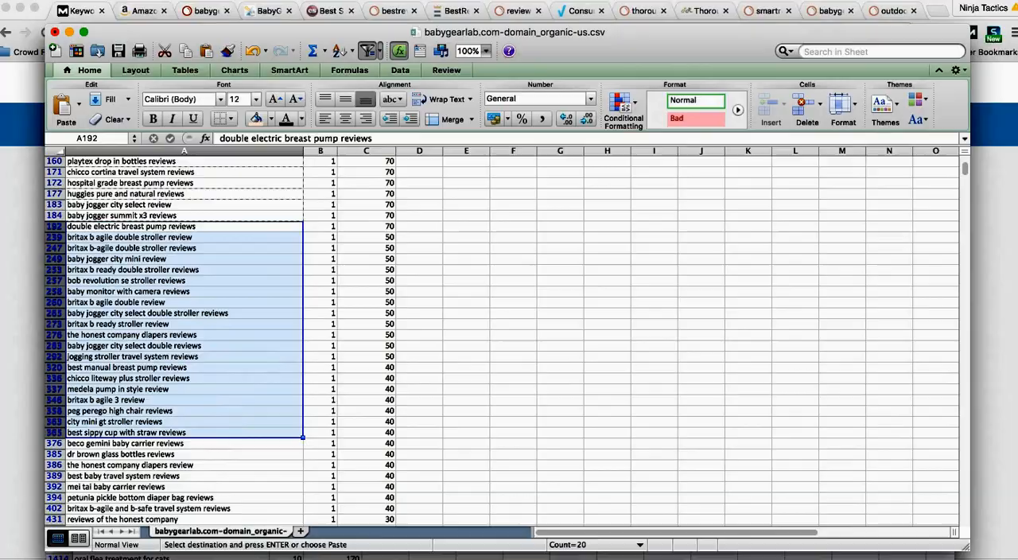
key("super+Tab")
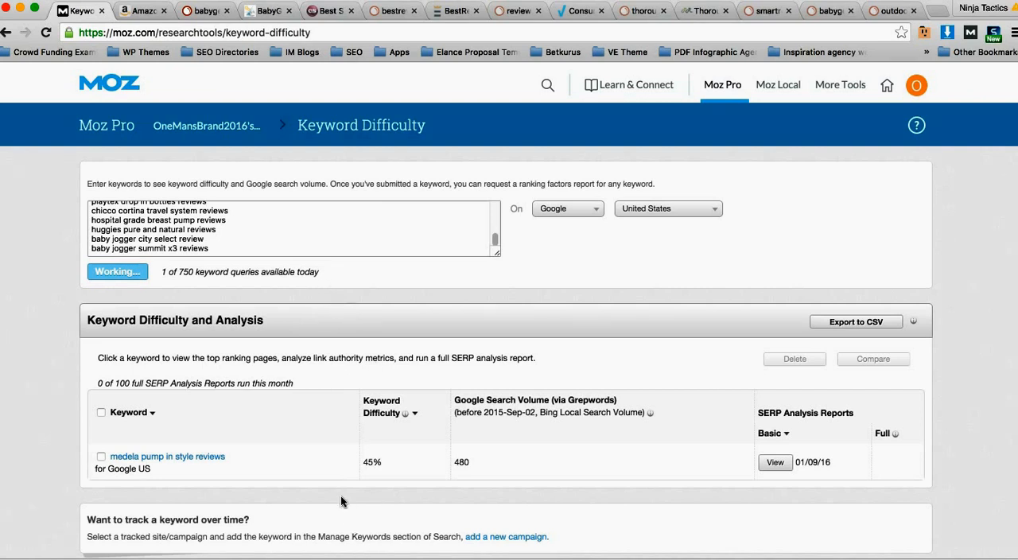
Step: Switch to LongTailPro and open the Find Keywords form for the Onemansbrand project
left_click(358, 559)
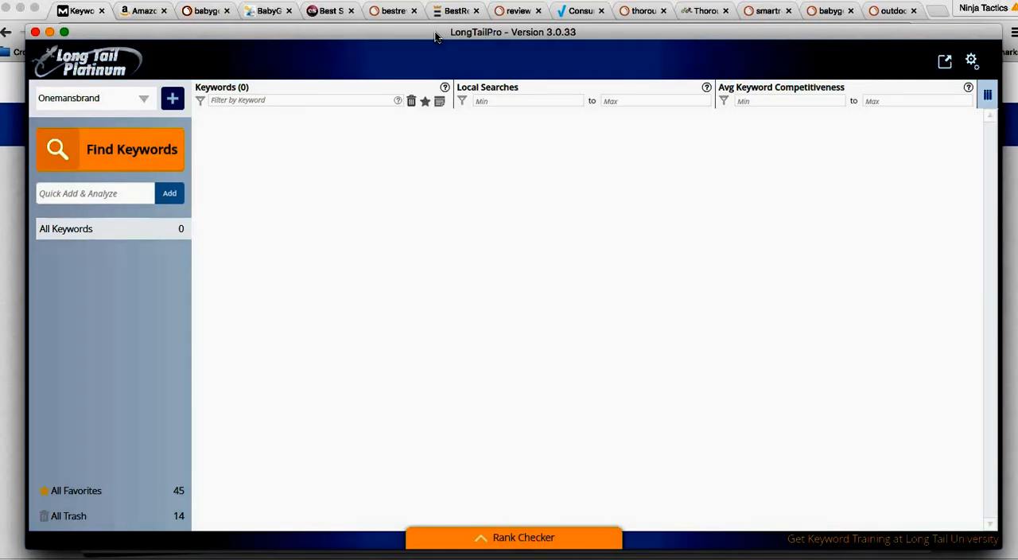
mouse_move(364, 34)
left_mouse_down()
mouse_move(367, 406)
mouse_move(378, 241)
mouse_move(364, 33)
left_mouse_up()
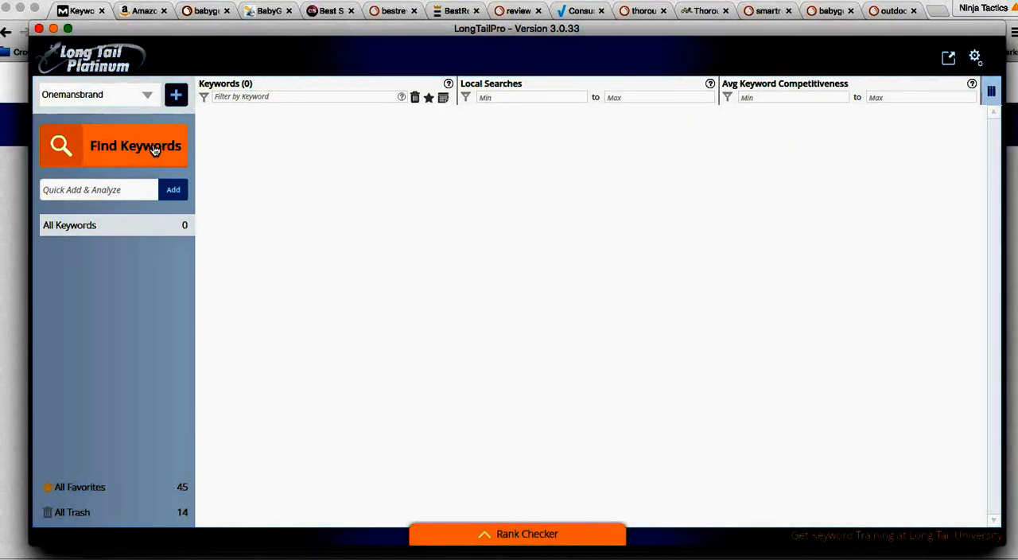
left_click(151, 146)
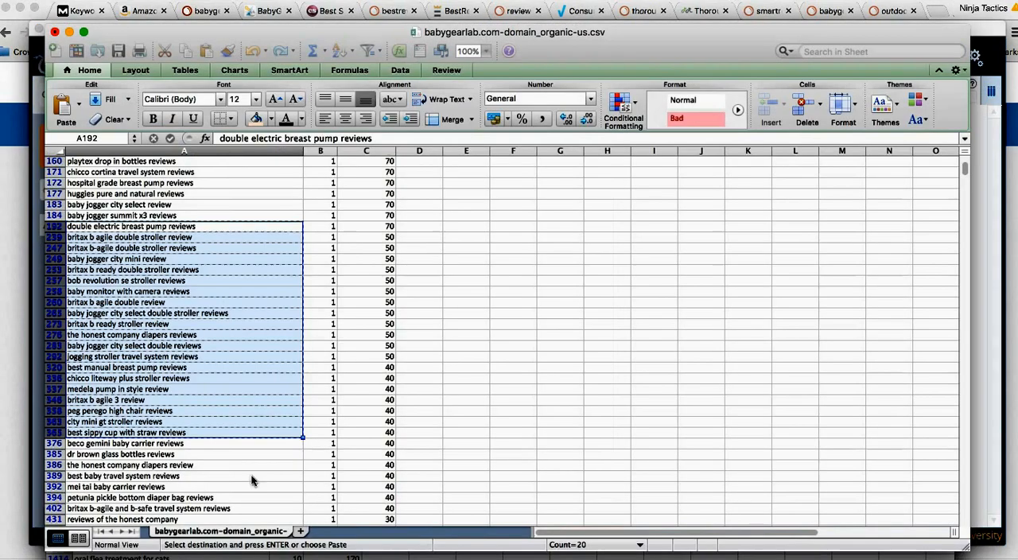
Step: Return to the babygearlab.com spreadsheet in Excel and filter the Keyword column to entries containing "best"
left_click(183, 215)
scroll(190, 205, "up", 3)
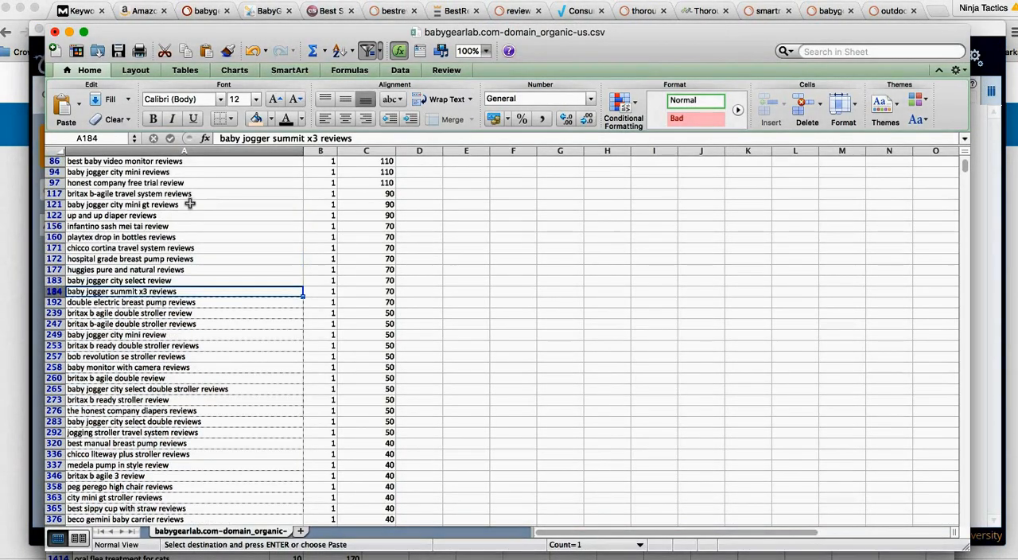
left_click(190, 204)
scroll(199, 214, "up", 4)
left_click(289, 184)
left_click(298, 162)
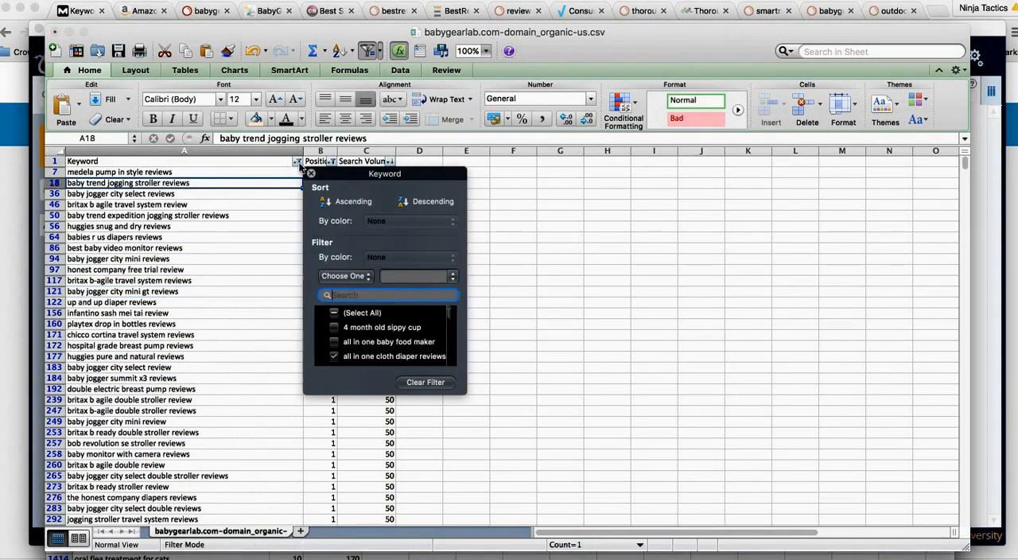
type("best")
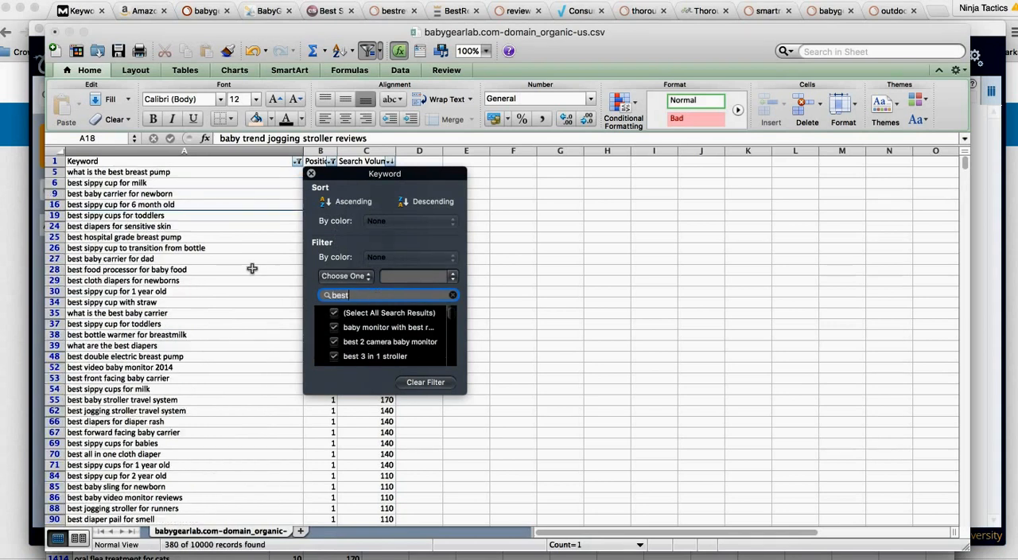
left_click(252, 259)
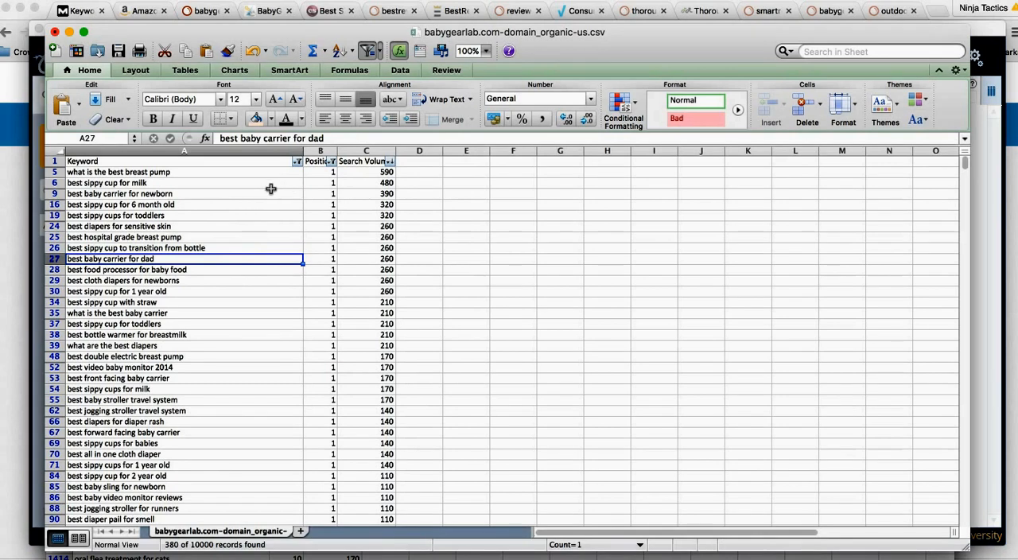
Step: Copy the keyword "best sippy cup for milk" from the filtered list
left_click(211, 182)
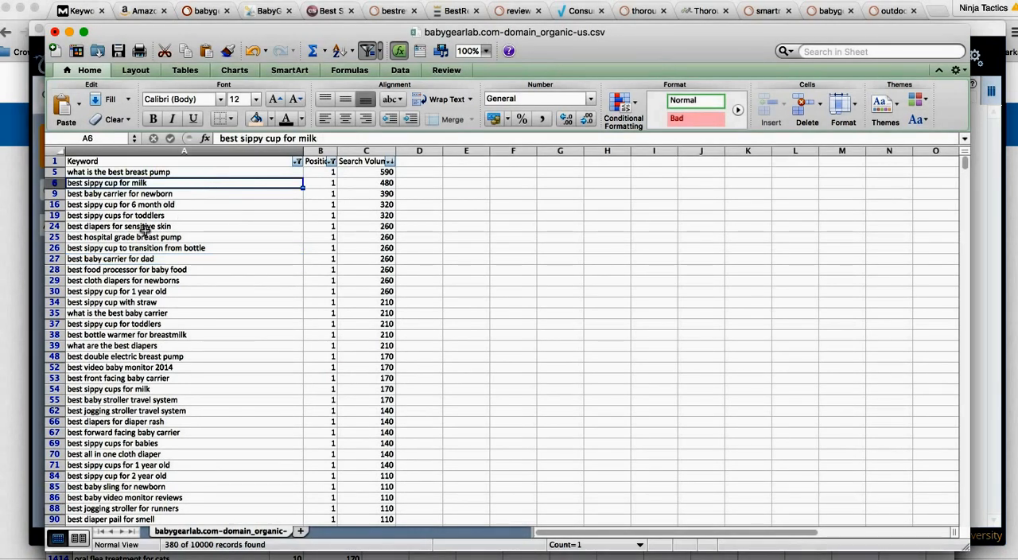
key("super+c")
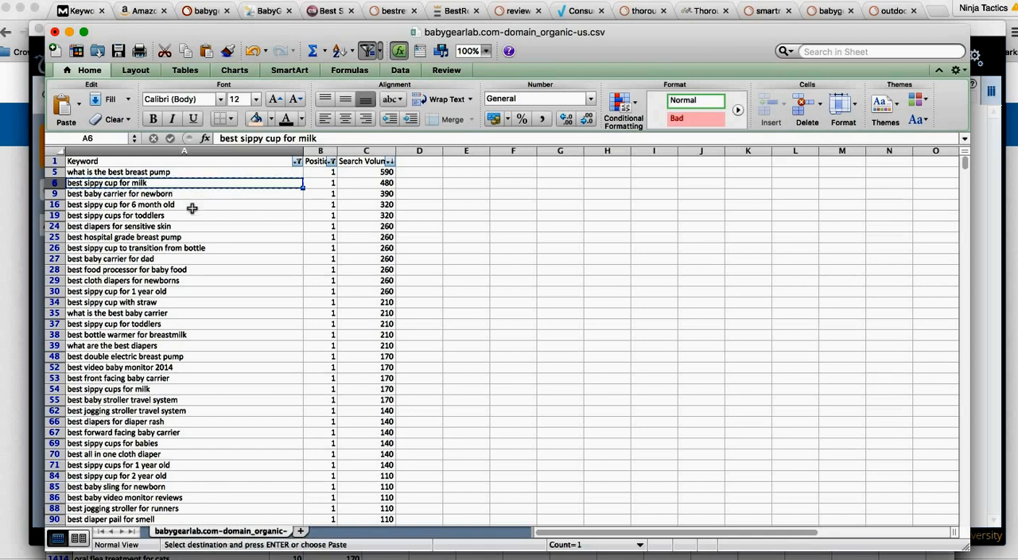
left_click_drag(169, 205, 142, 289)
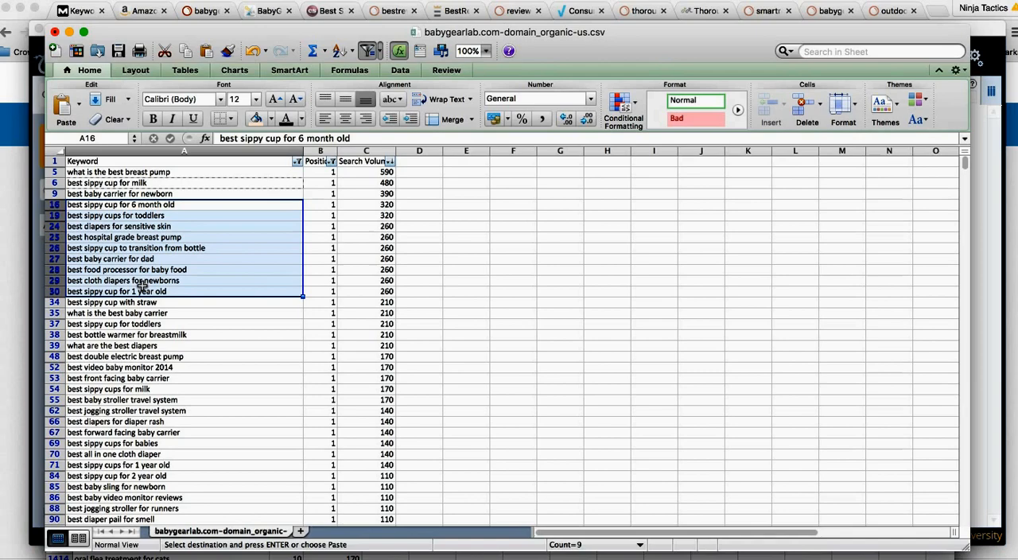
Step: Switch to Chrome and search Google for "best sippy cup for milk" in a new tab
key("super+Tab")
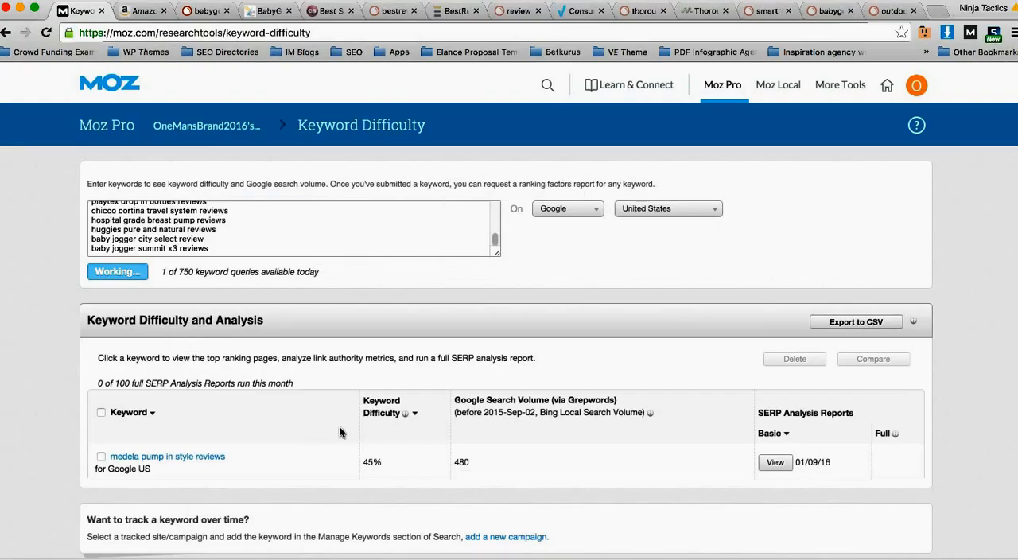
key("super+t")
key("super+v")
key("Return")
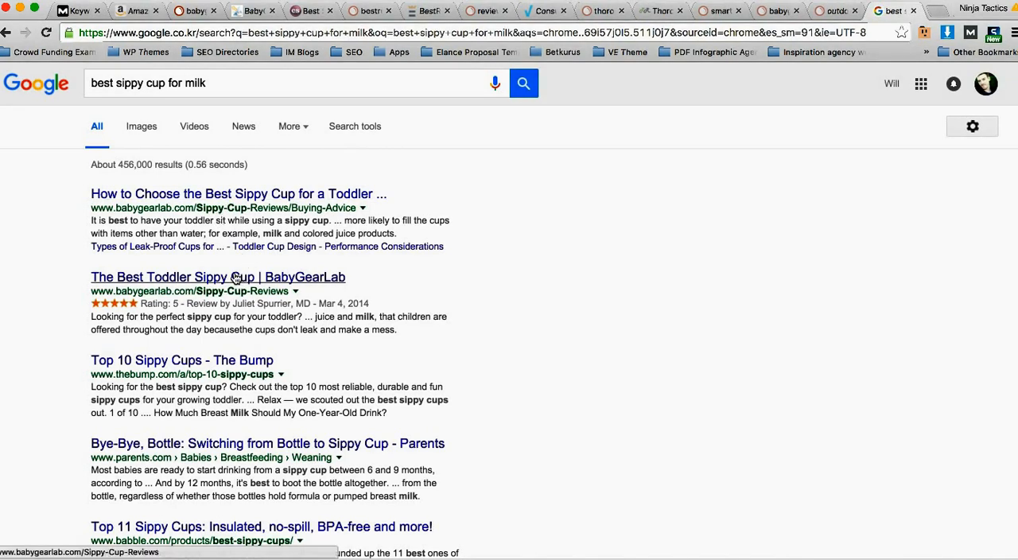
Step: Examine which sites rank for the sippy cup keyword and open the Amazon Best Sellers result for toddler cups
scroll(231, 275, "down", 4)
scroll(236, 269, "down", 3)
scroll(239, 267, "up", 7)
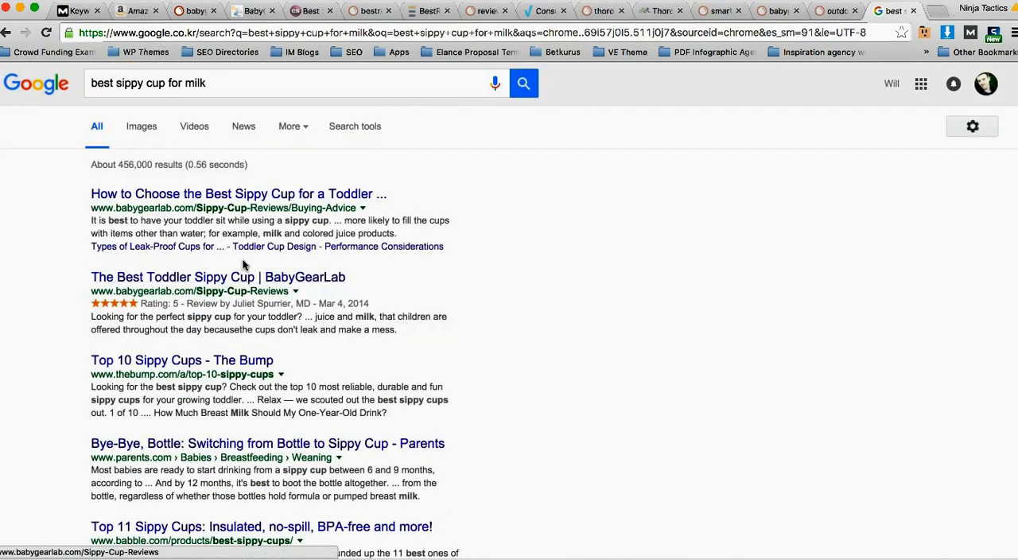
scroll(238, 262, "down", 10)
scroll(225, 244, "down", 5)
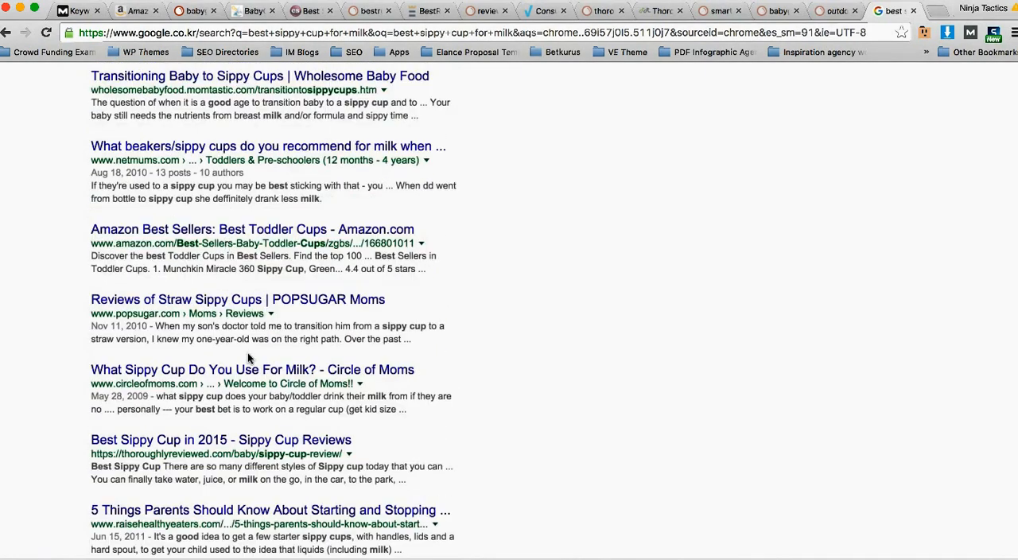
left_click(182, 230)
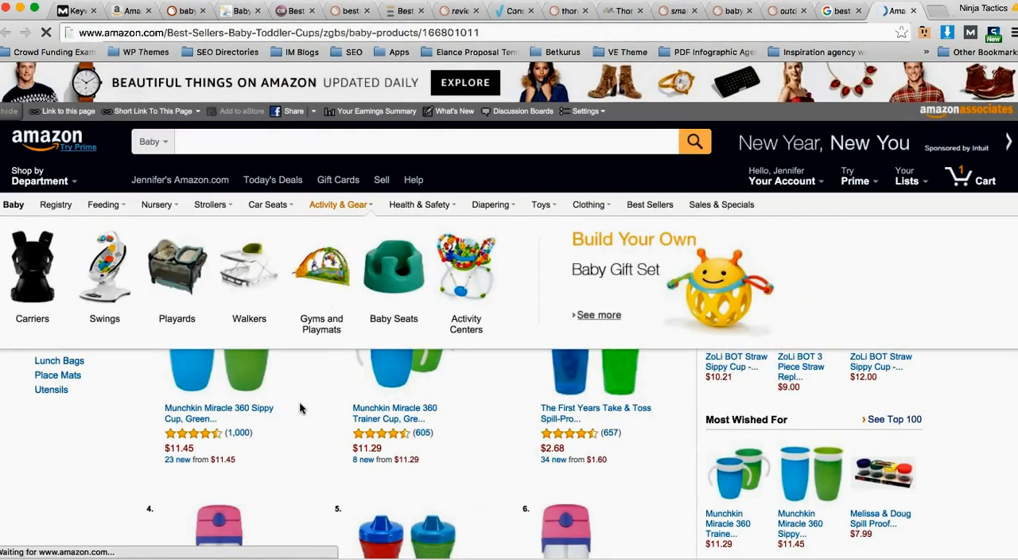
Step: Search Amazon's Baby department for "sippy cup", review the product range and prices, and return to the Google results
left_click(233, 148)
type("sippy cup")
key("Return")
scroll(342, 248, "down", 2)
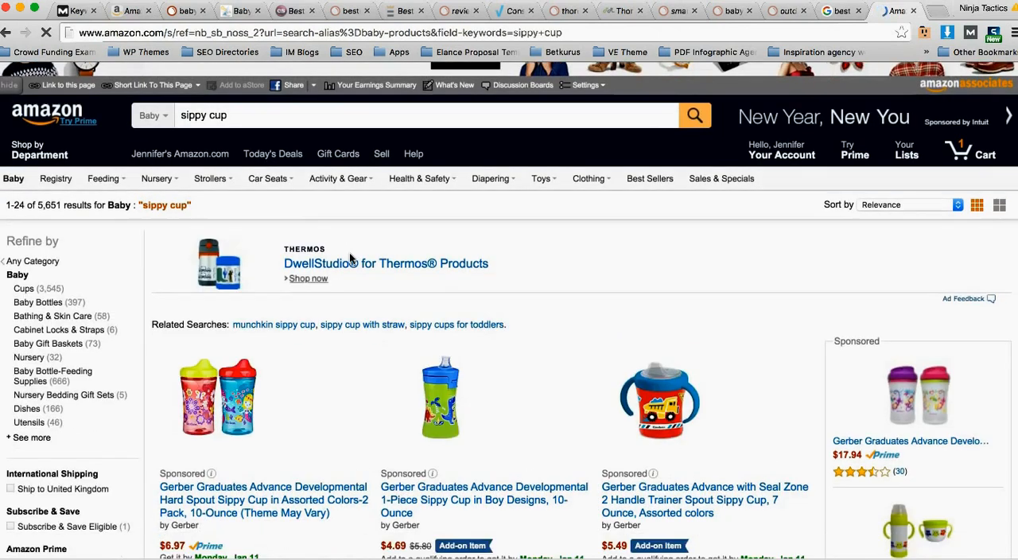
scroll(349, 252, "down", 2)
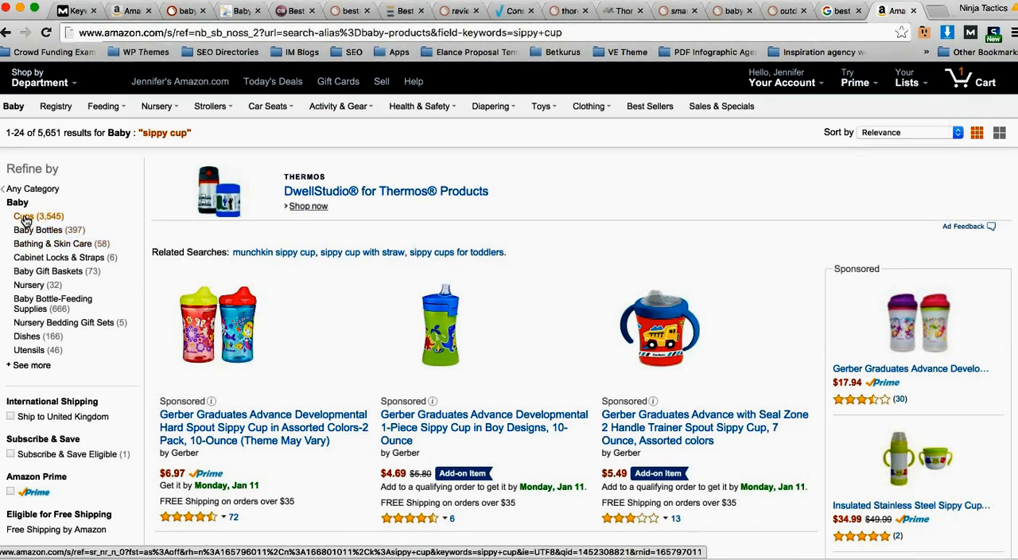
scroll(318, 302, "down", 5)
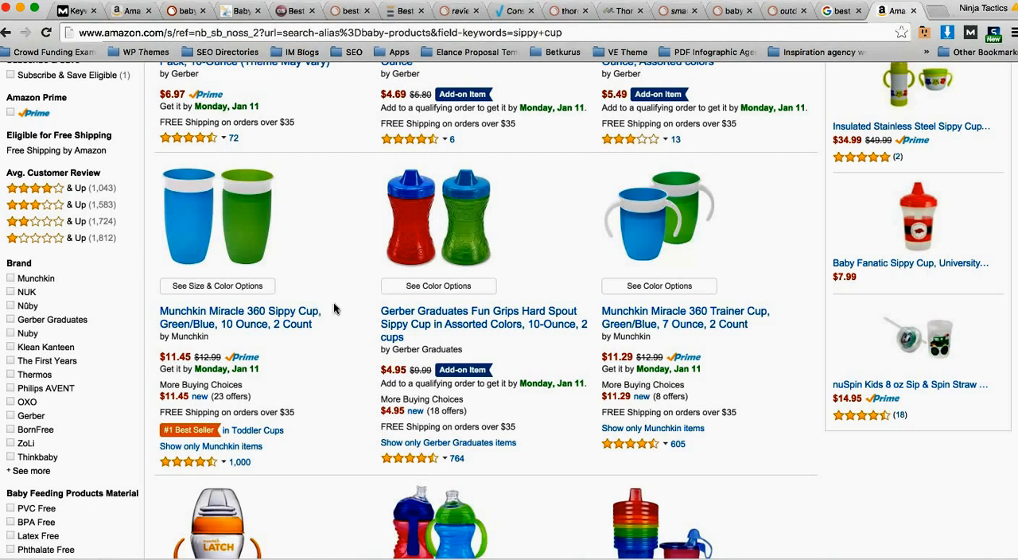
key("ctrl+shift+Tab")
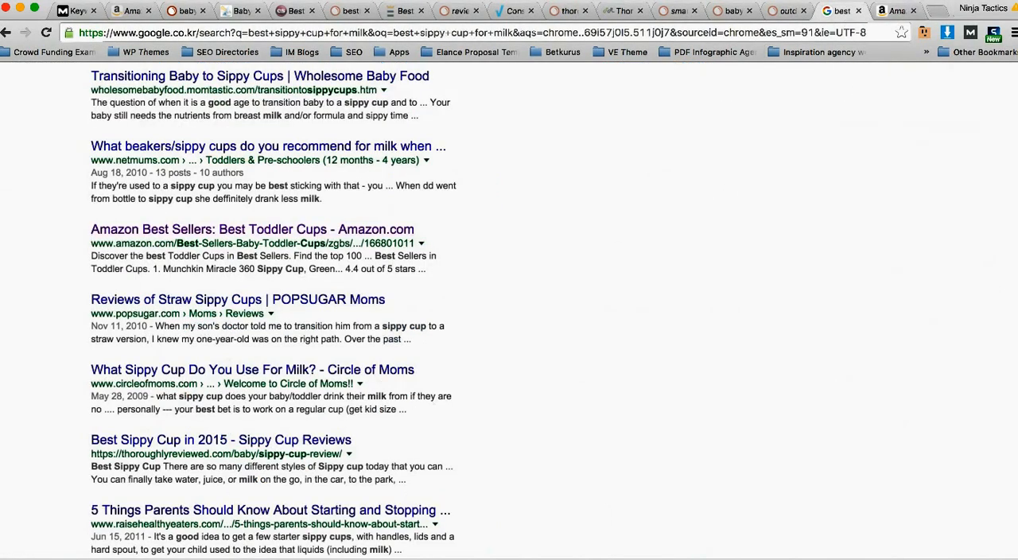
Step: Switch to LongTailPro, paste the copied keyword, shorten it to "best sippy cup" and add it as a seed keyword
key("super+Tab")
left_click(325, 98)
key("super+v")
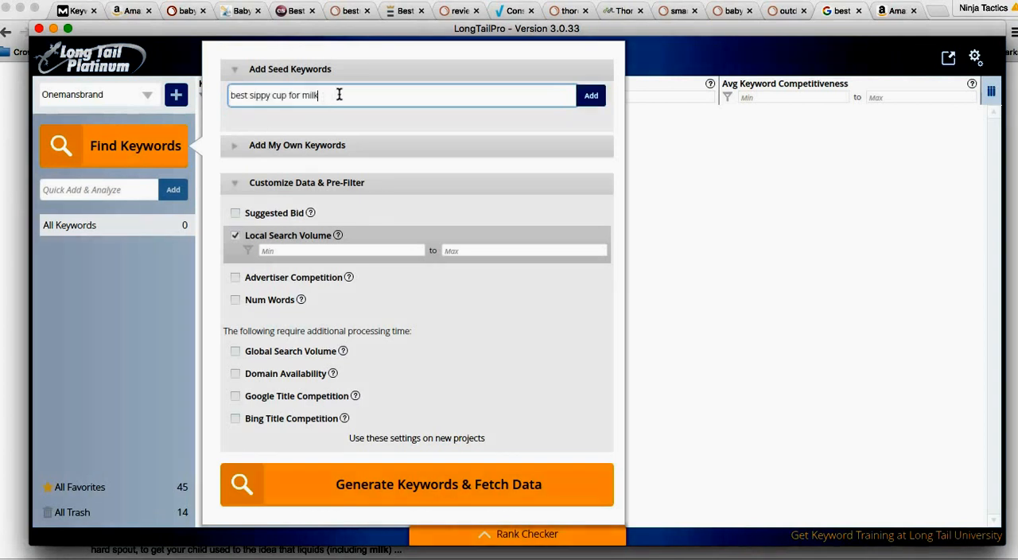
left_click_drag(353, 95, 290, 95)
key("BackSpace")
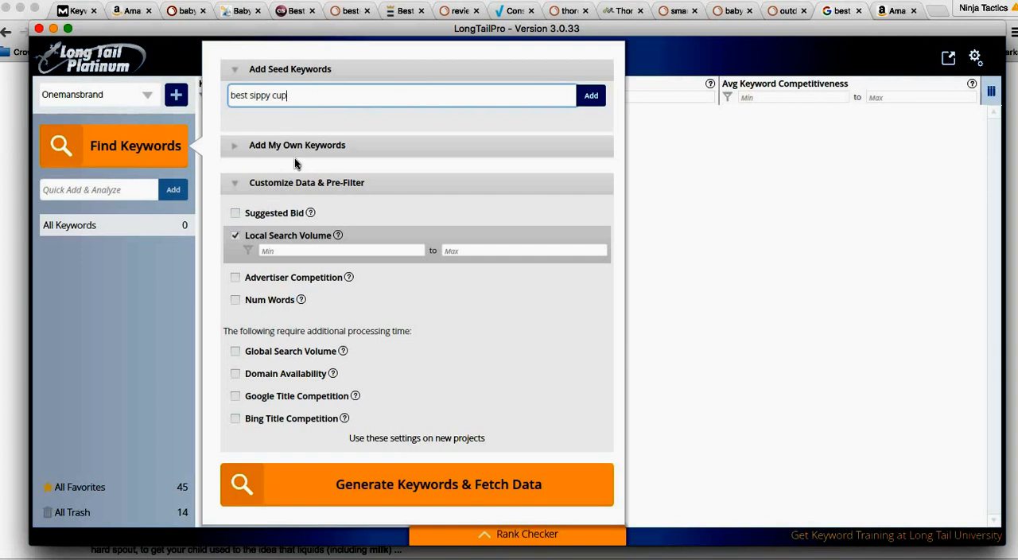
left_click(590, 96)
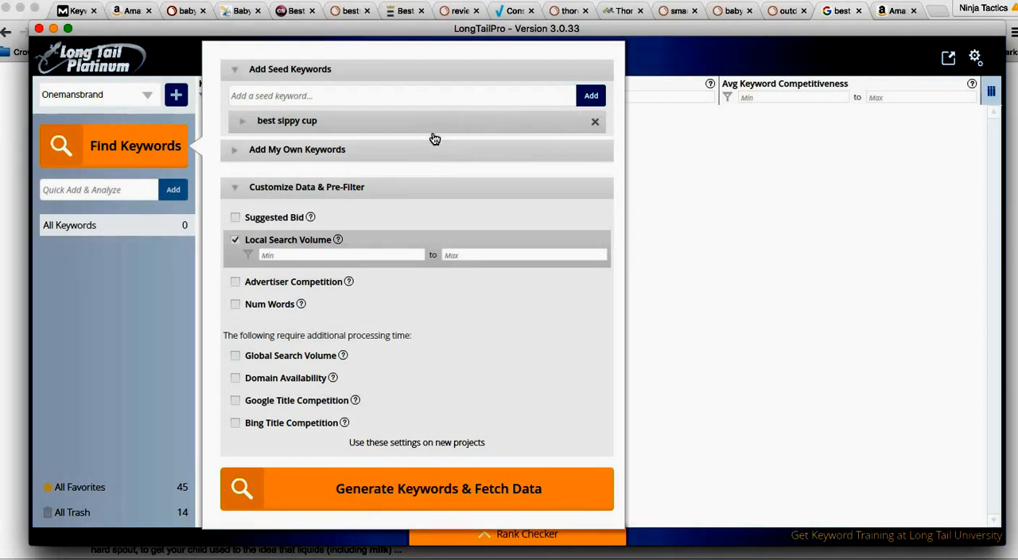
Step: Generate keywords and fetch data for the seed, and bring up the option to fetch missing average keyword competitiveness
left_click(384, 501)
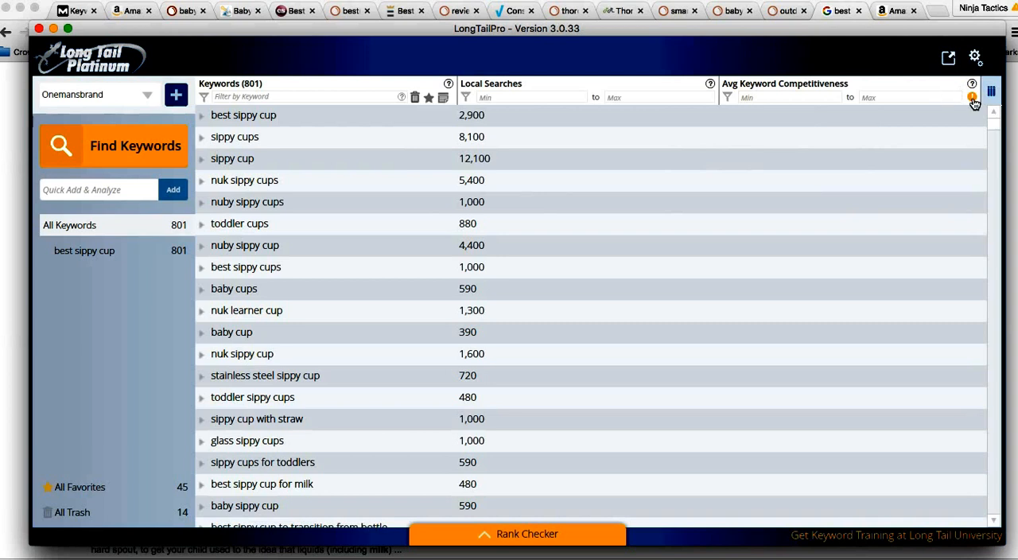
mouse_move(973, 102)
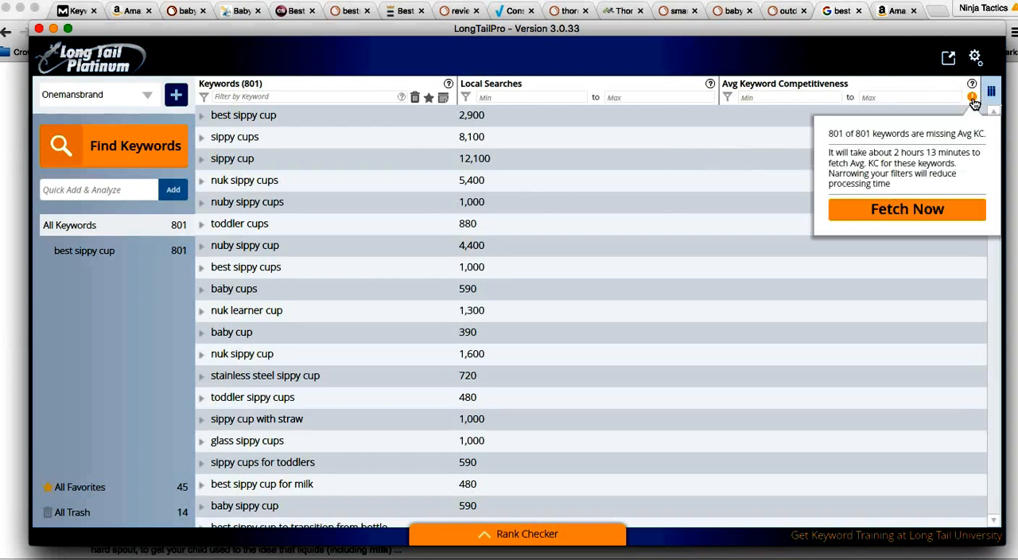
Step: Fetch the missing average keyword competitiveness, then switch to Moz Keyword Difficulty in the browser, closing the finished Google and Amazon tabs
left_click(895, 212)
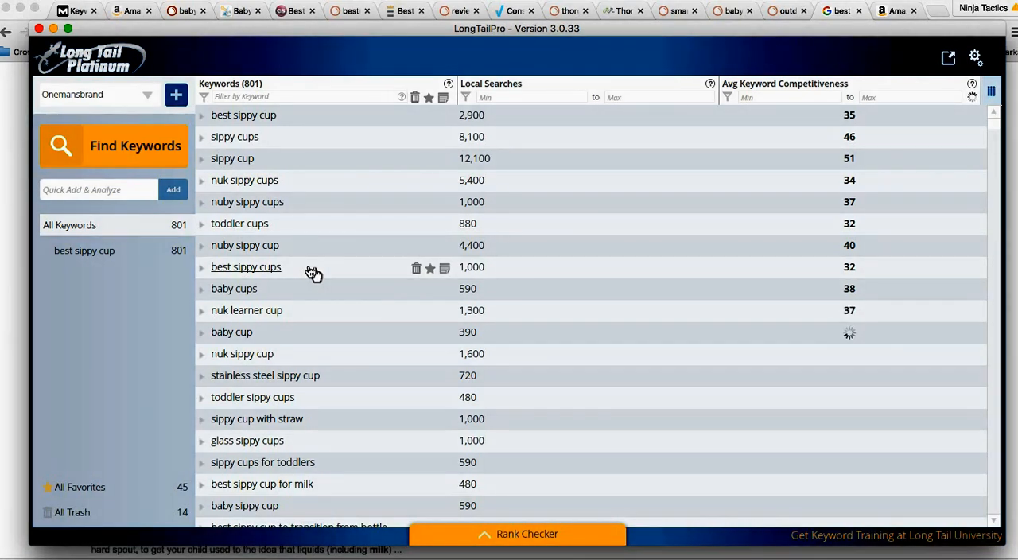
left_click(306, 554)
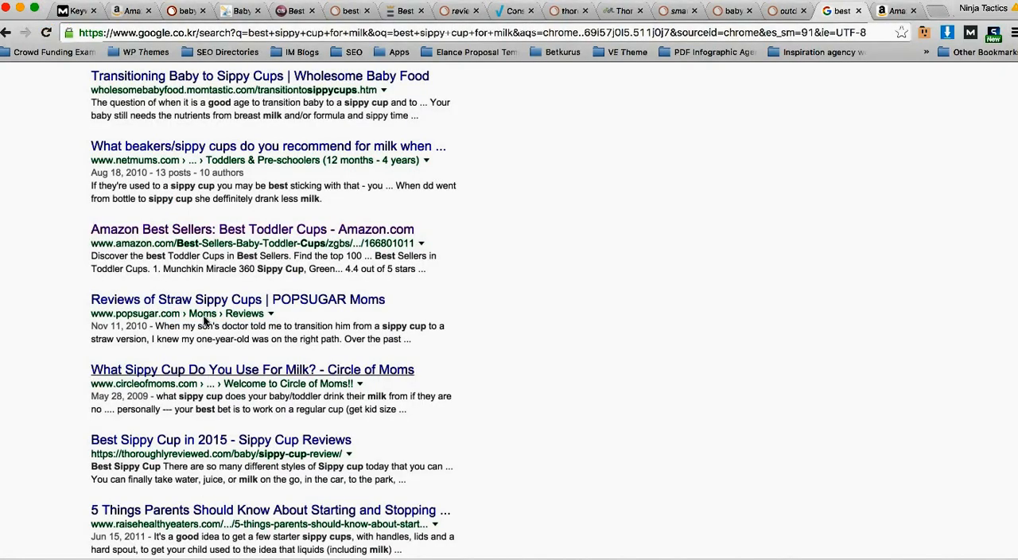
left_click(80, 12)
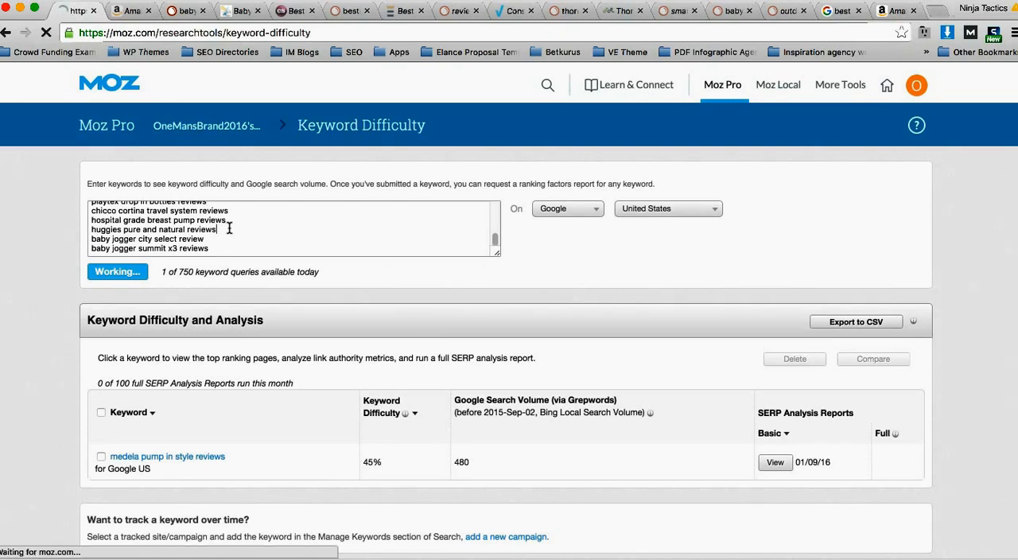
left_click(912, 13)
left_click(913, 13)
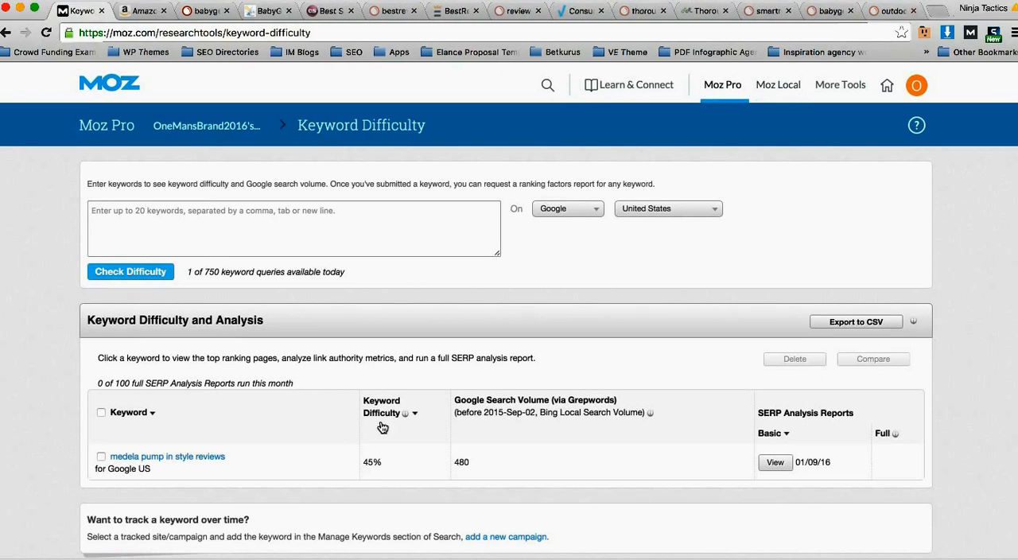
Step: Copy the 20 keywords from "what is the best breast pump" to "best front facing baby carrier" in the spreadsheet and check their difficulty in Moz
key("super+Tab")
left_click(238, 237)
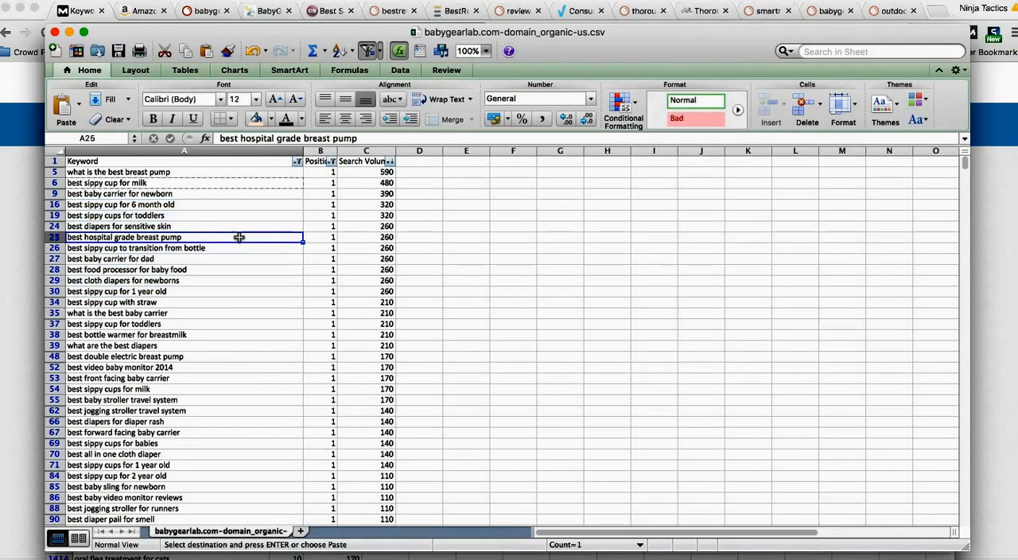
key("Escape")
left_click_drag(254, 173, 270, 376)
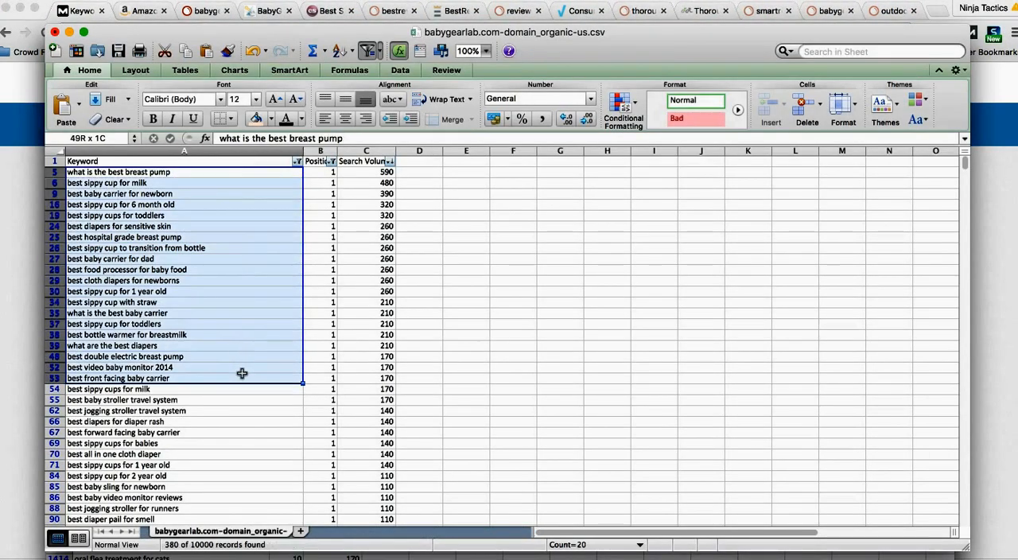
key("super+c")
key("super+Tab")
left_click(222, 227)
key("super+v")
left_click(131, 273)
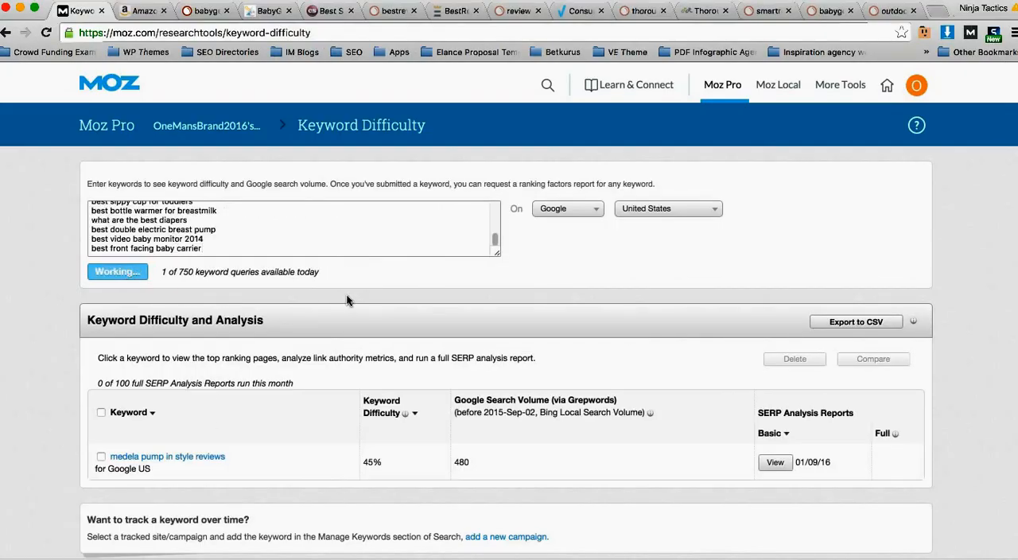
Step: Check Moz difficulty for the next 20 spreadsheet keywords, from "best sippy cups for milk" to "best sippy cup for baby"
scroll(326, 324, "down", 2)
scroll(322, 326, "down", 2)
scroll(322, 257, "up", 5)
key("super+Tab")
scroll(265, 313, "down", 2)
left_click_drag(243, 361, 201, 409)
key("super+c")
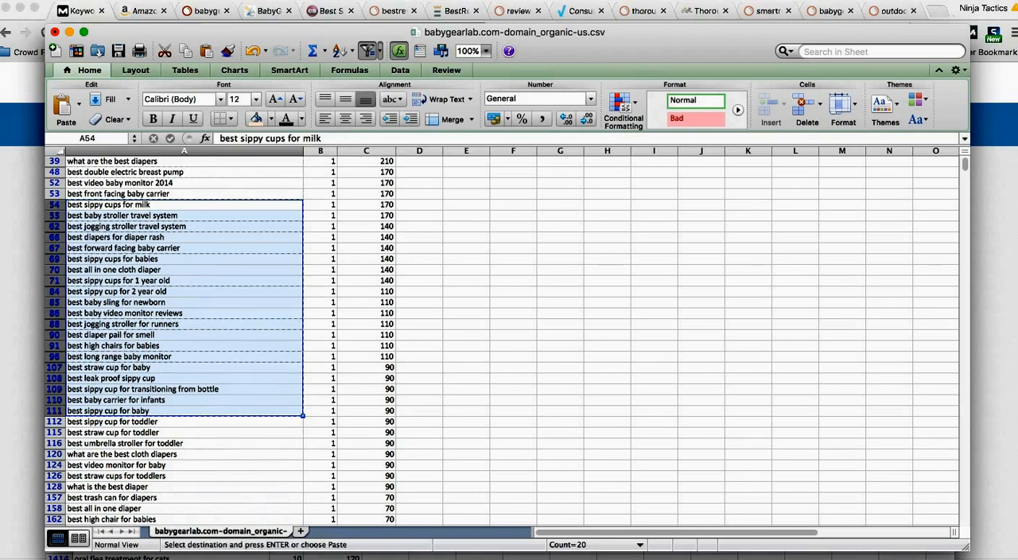
key("super+Tab")
left_click(203, 232)
key("super+v")
left_click(143, 271)
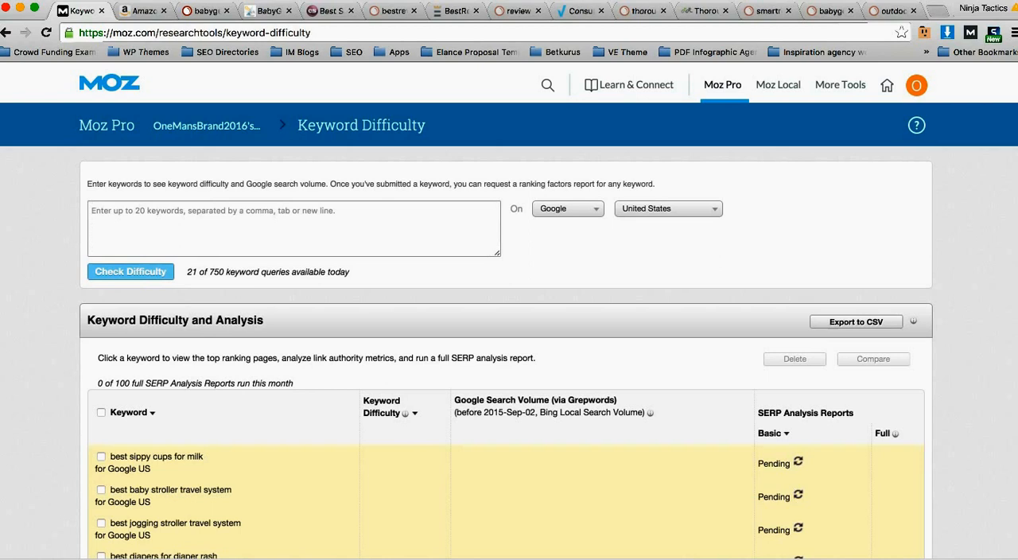
Step: Submit the third batch of 20 spreadsheet keywords, "best sippy cup for toddler" to "best sippy cup for babies", to Moz's difficulty check
key("super+Tab")
scroll(294, 402, "down", 2)
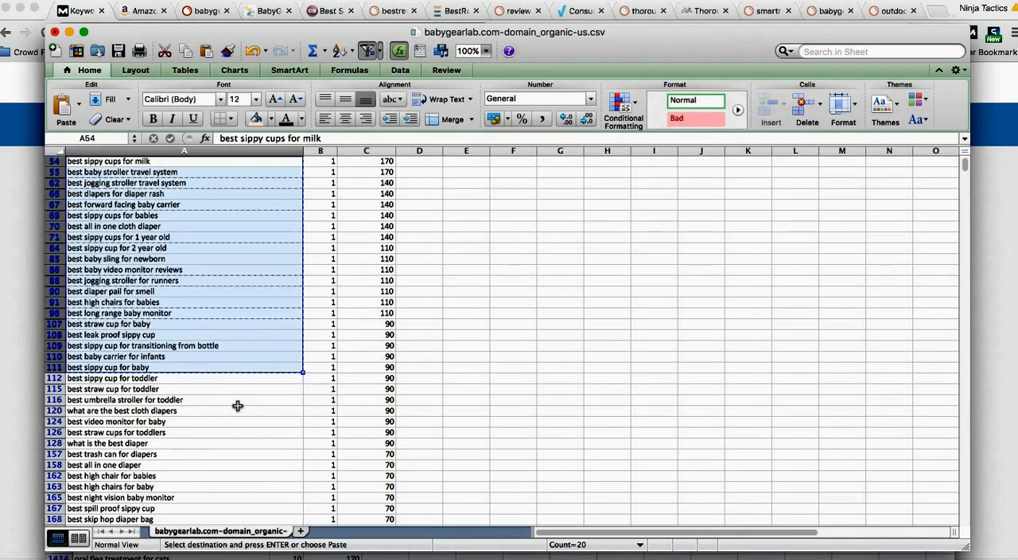
left_click_drag(267, 380, 212, 424)
key("super+c")
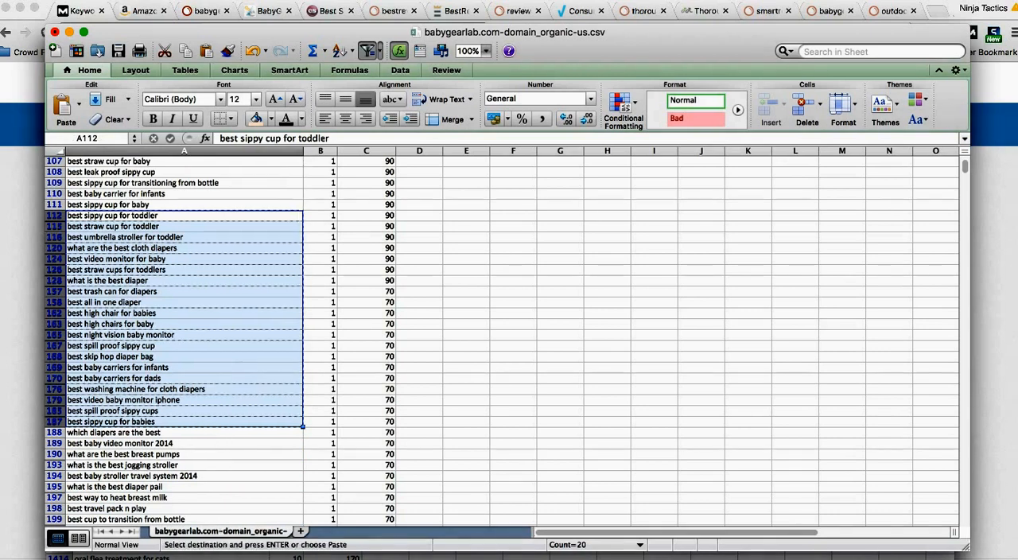
key("super+Tab")
key("super+v")
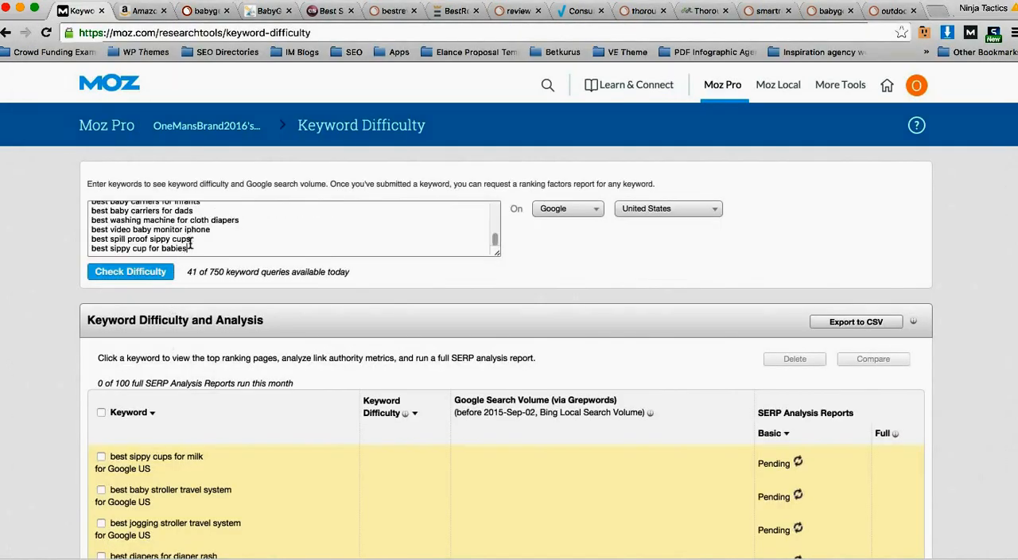
left_click(131, 272)
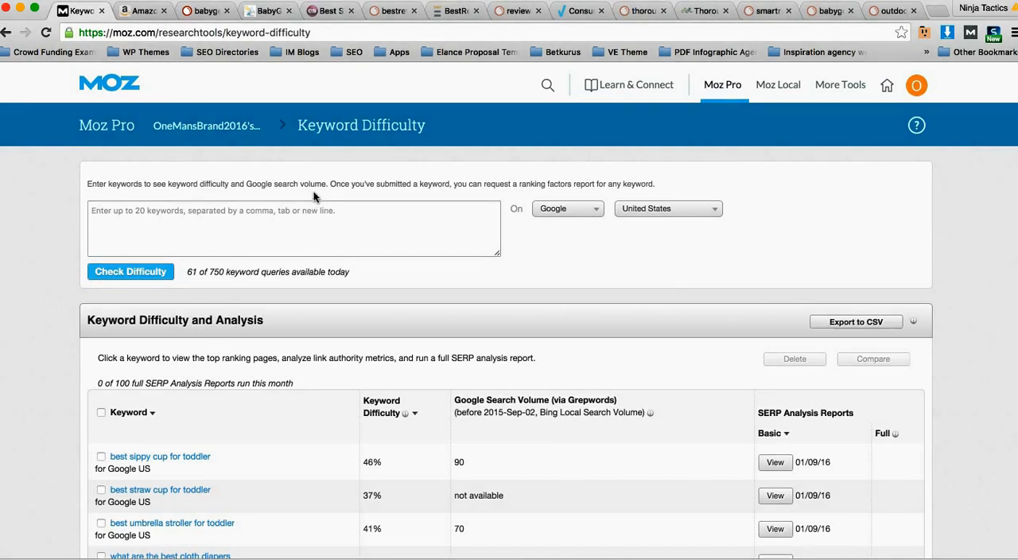
Step: Look up consumersearch.com in SEMrush Organic Research and examine the keywords and positions it ranks for
left_click(324, 12)
left_click(366, 162)
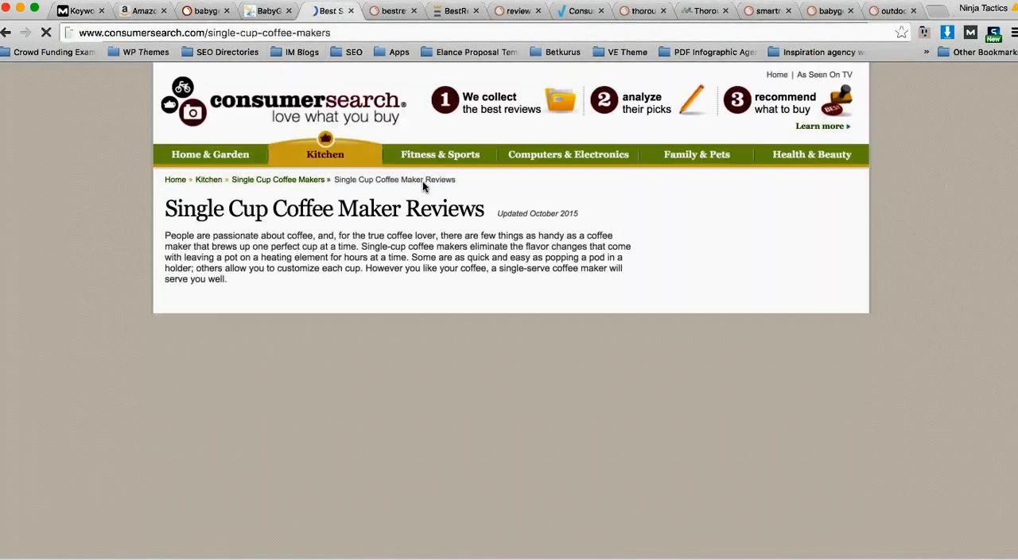
left_click(205, 11)
triple_click(386, 120)
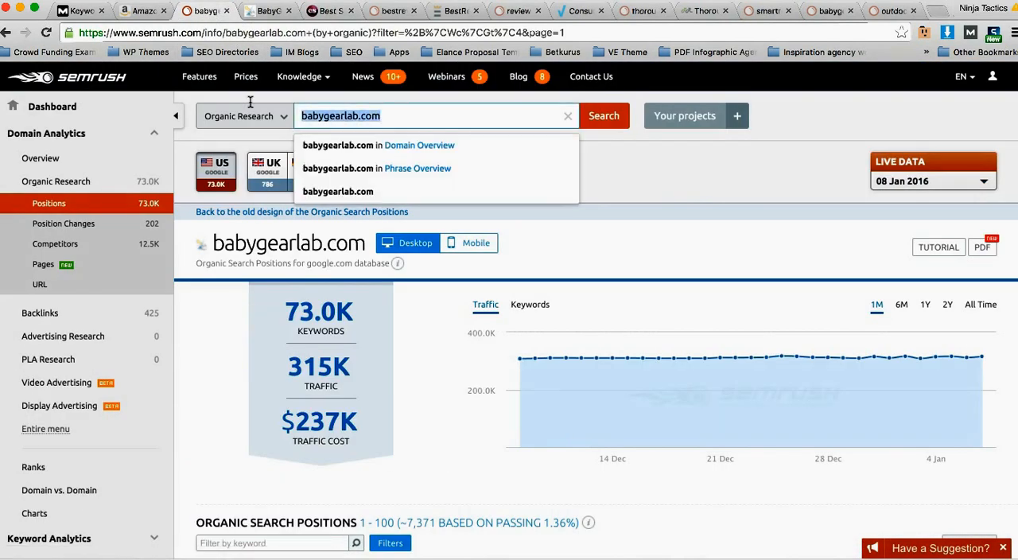
type("consumersearch.co")
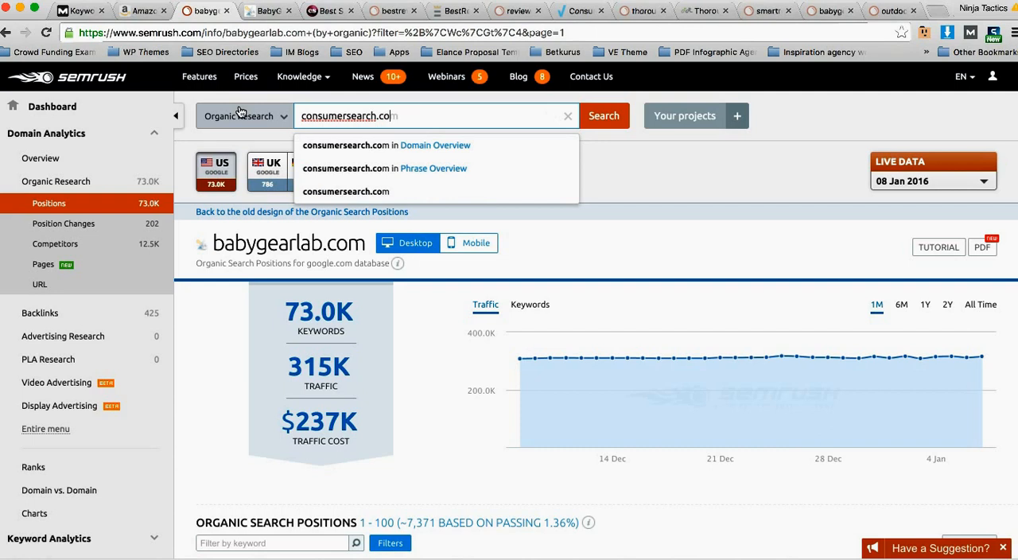
key("Return")
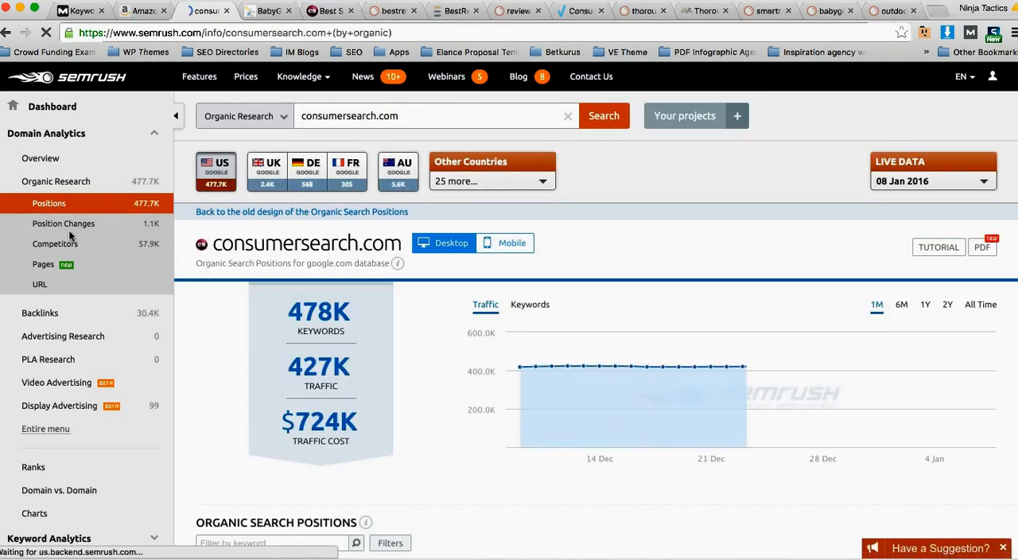
scroll(277, 241, "down", 4)
scroll(277, 241, "down", 2)
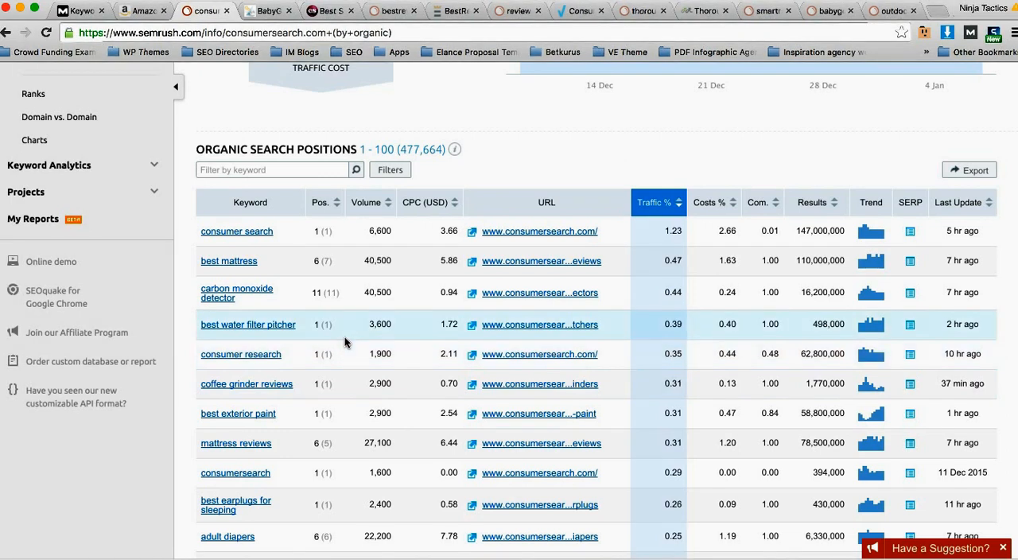
scroll(333, 305, "up", 5)
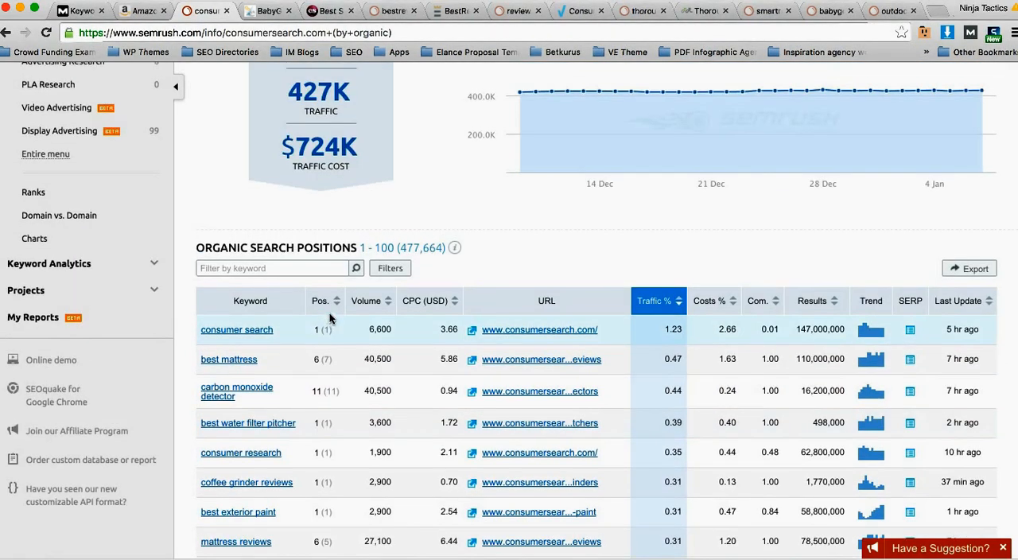
Step: Open the organic competitors report for consumersearch.com and look through the competing domains for smaller niche review sites
scroll(76, 200, "up", 3)
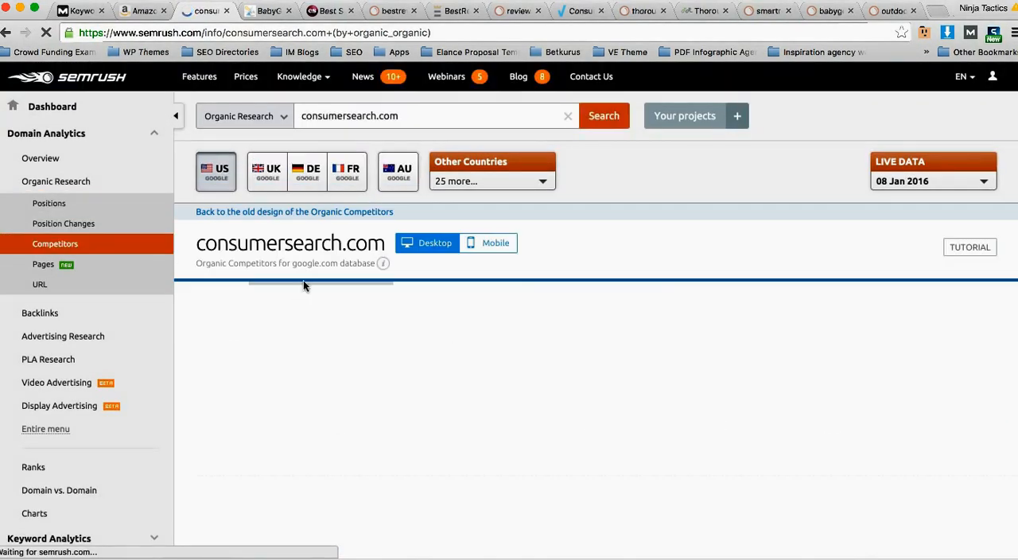
scroll(458, 250, "down", 4)
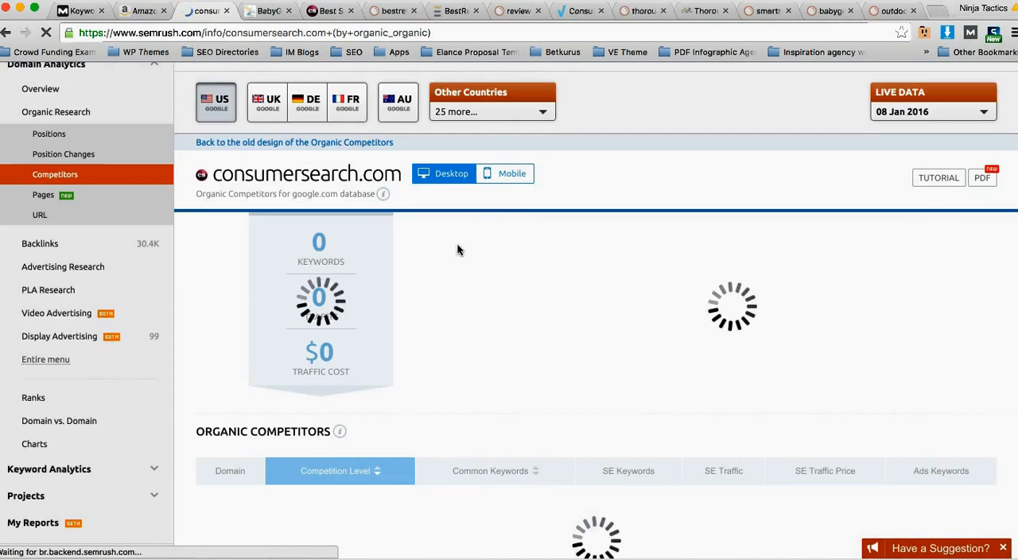
scroll(398, 228, "down", 5)
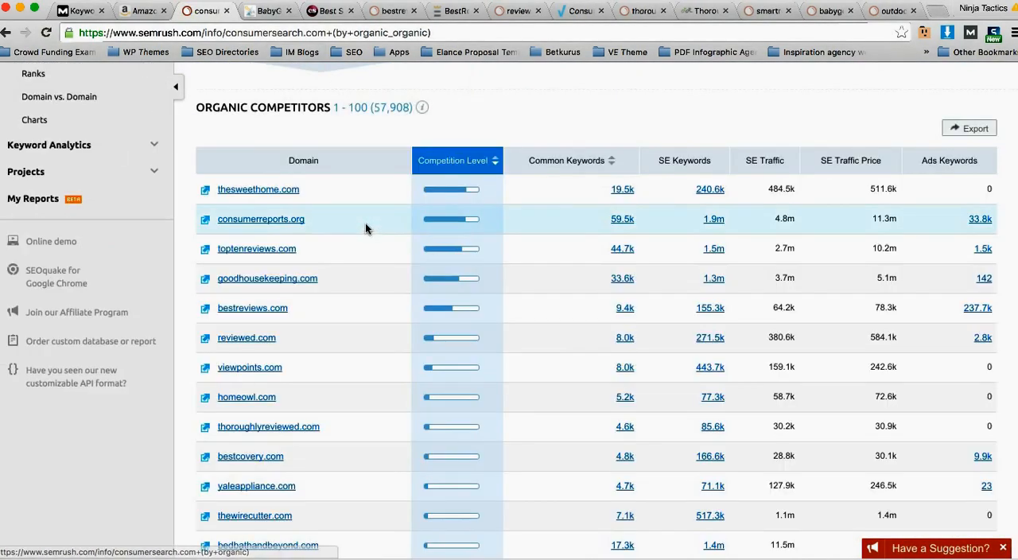
scroll(303, 223, "down", 5)
scroll(300, 329, "down", 9)
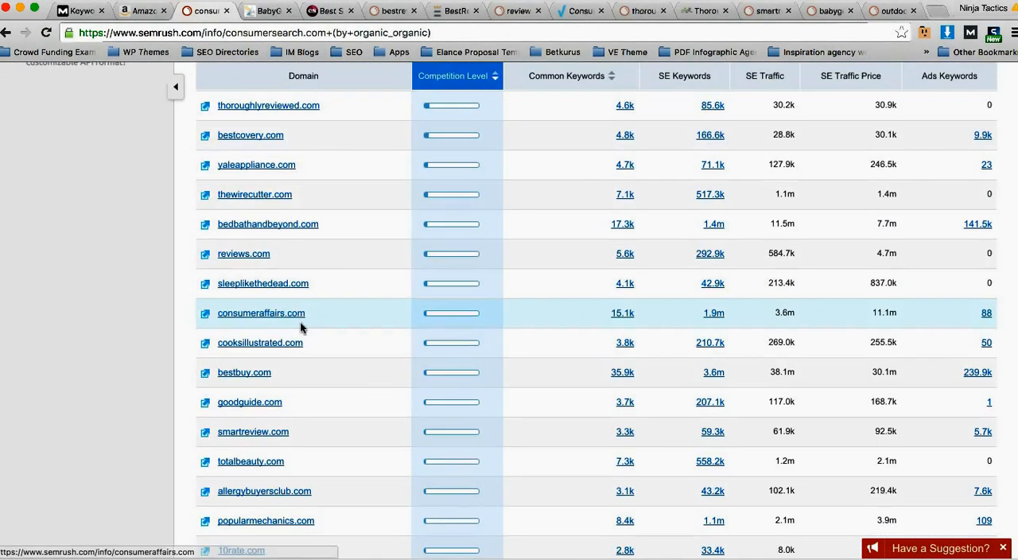
scroll(262, 414, "down", 4)
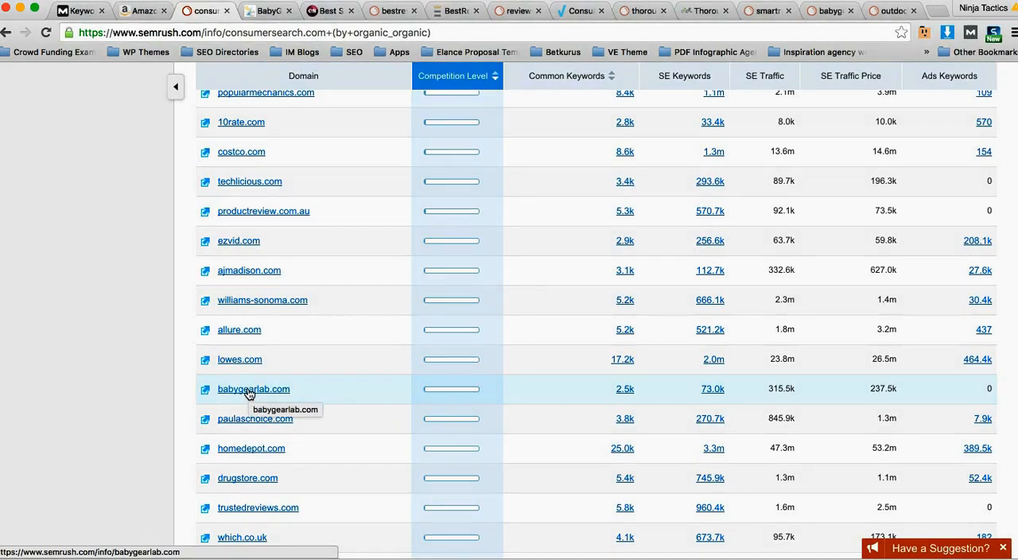
Step: Open babygearlab.com from the competitor list, show its organic Pages report and highlight the total page count
left_click(248, 393)
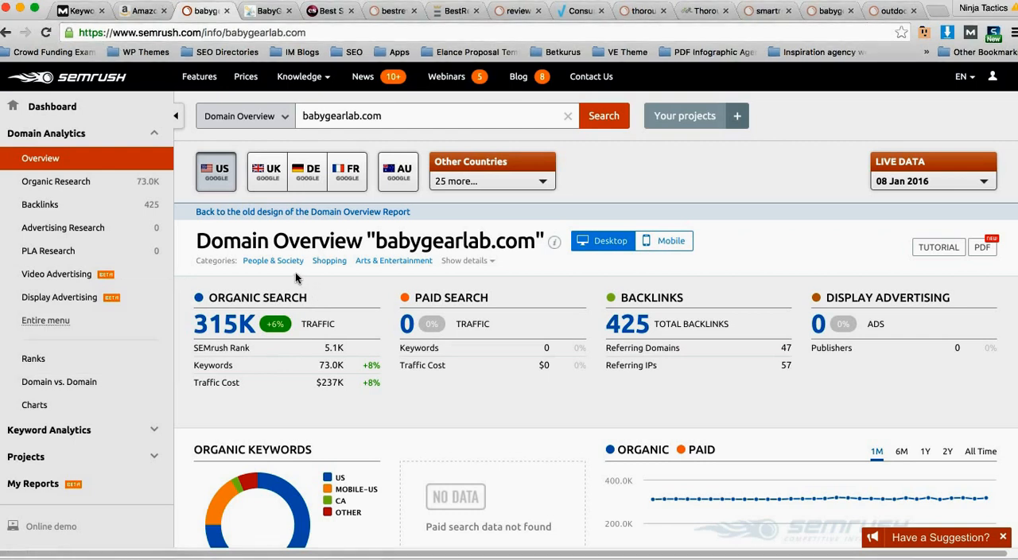
left_click(82, 182)
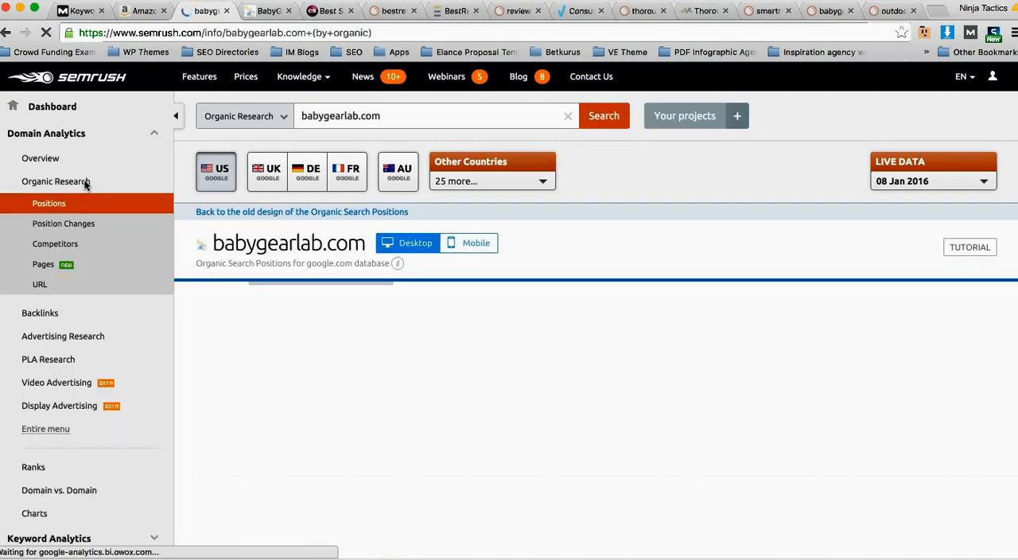
left_click(52, 271)
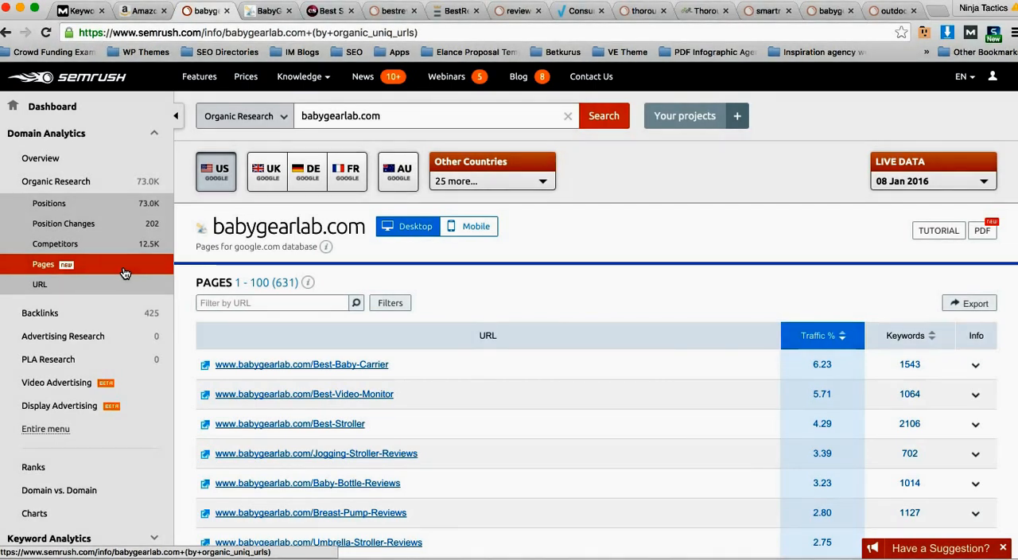
left_click_drag(299, 282, 275, 284)
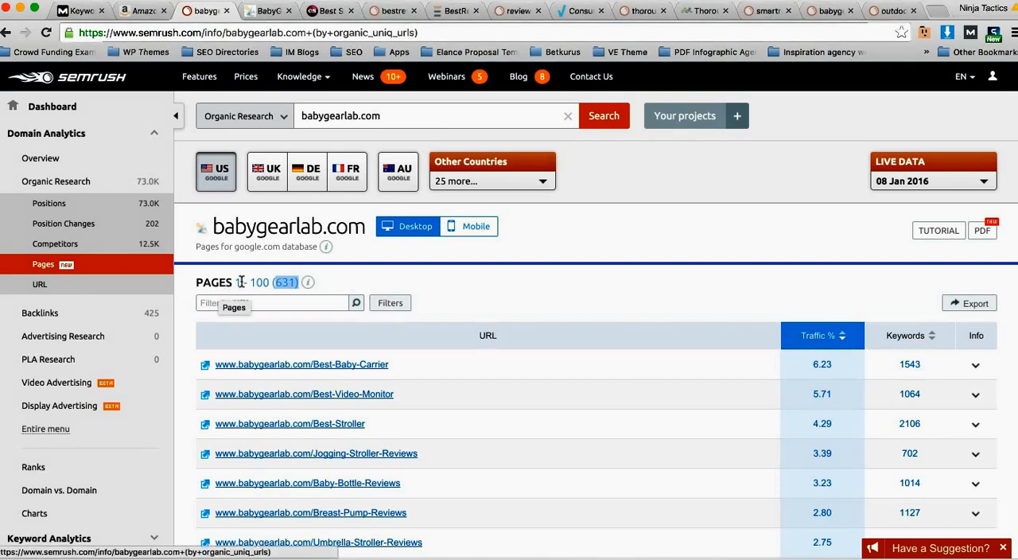
left_click(284, 285)
Step: Review babygearlab.com's pages by traffic share and open the Best-Practices-for-Handling-Breast-Milk page in a new tab
scroll(517, 278, "down", 1)
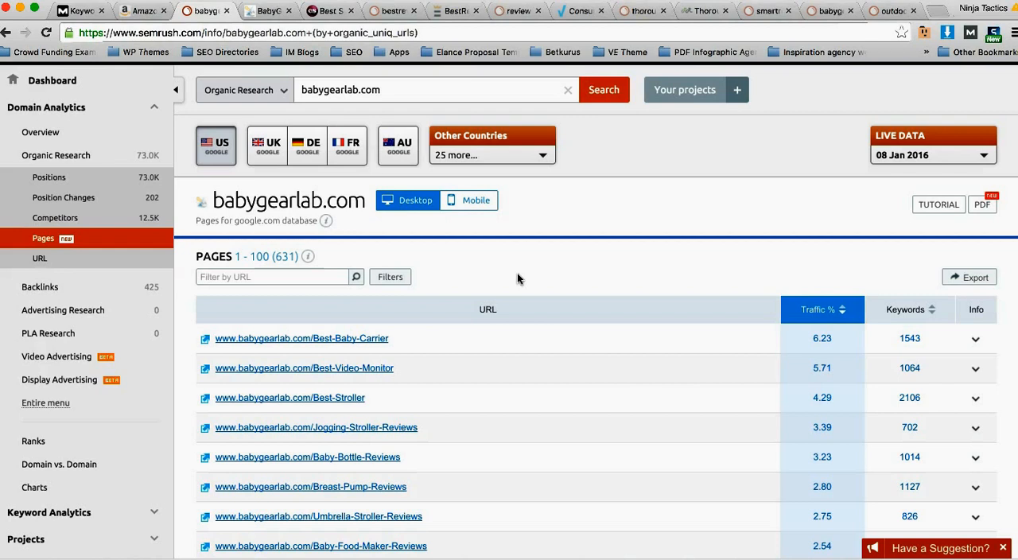
scroll(516, 275, "down", 1)
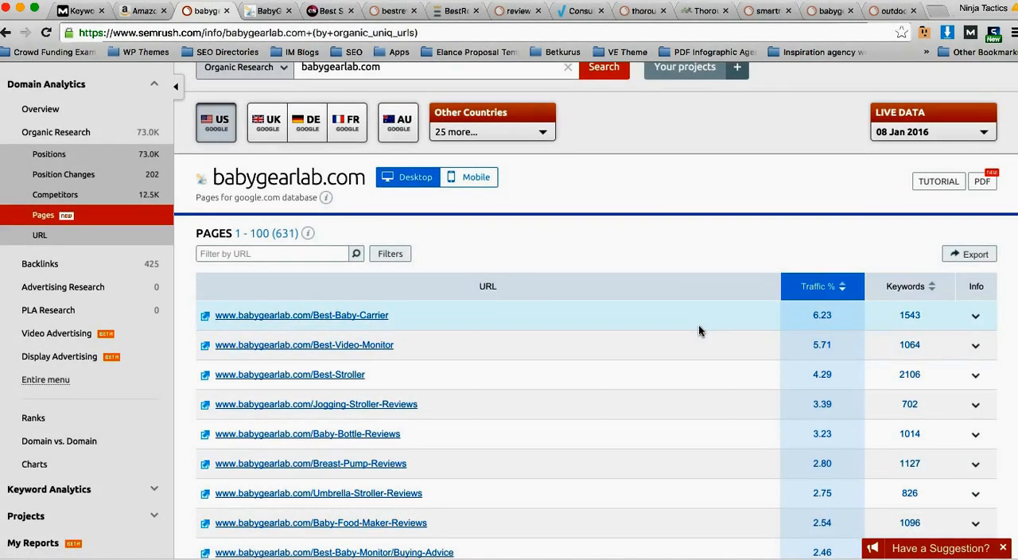
scroll(699, 329, "down", 1)
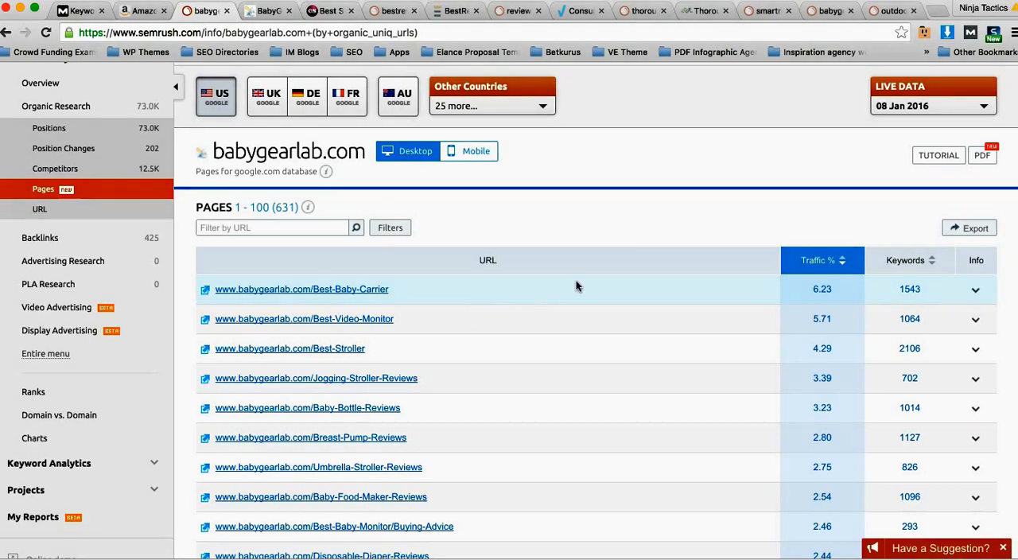
scroll(595, 268, "down", 1)
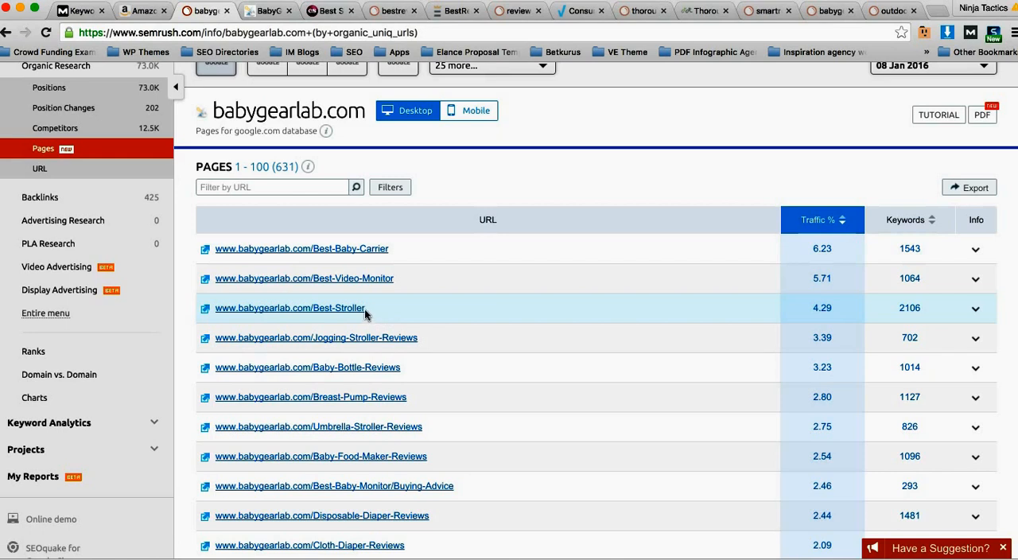
scroll(481, 307, "down", 4)
scroll(477, 307, "down", 4)
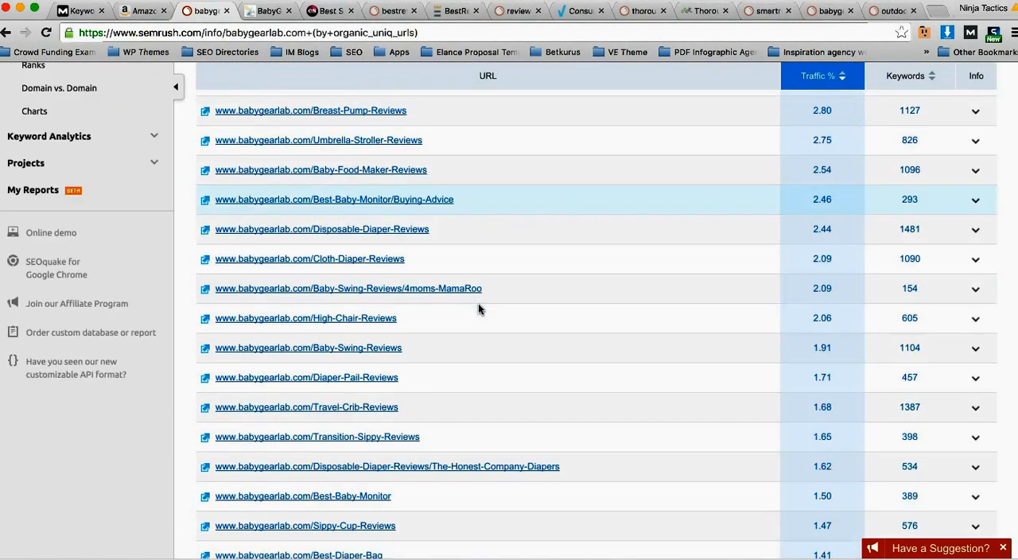
scroll(479, 310, "down", 5)
scroll(478, 310, "down", 1)
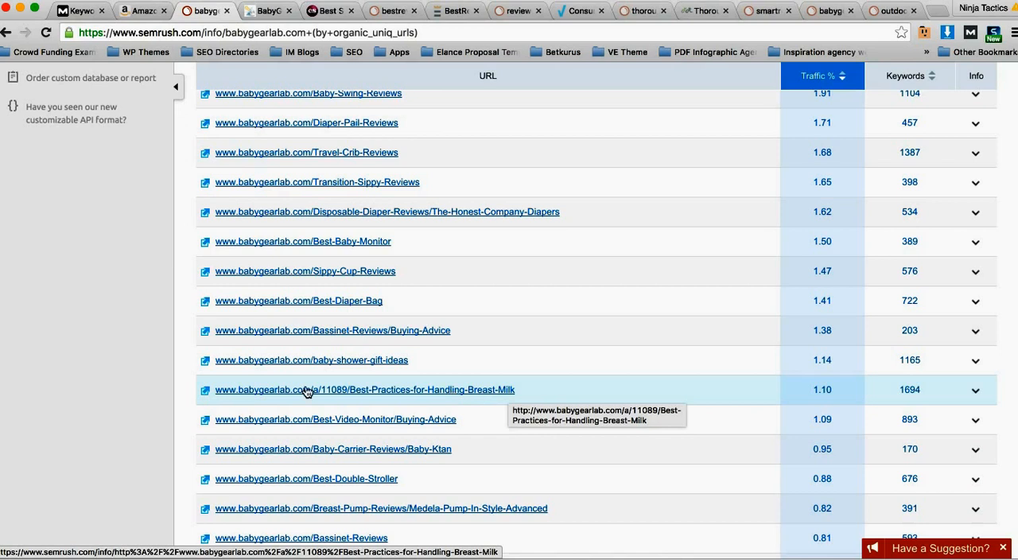
right_click(223, 390)
left_click(225, 396)
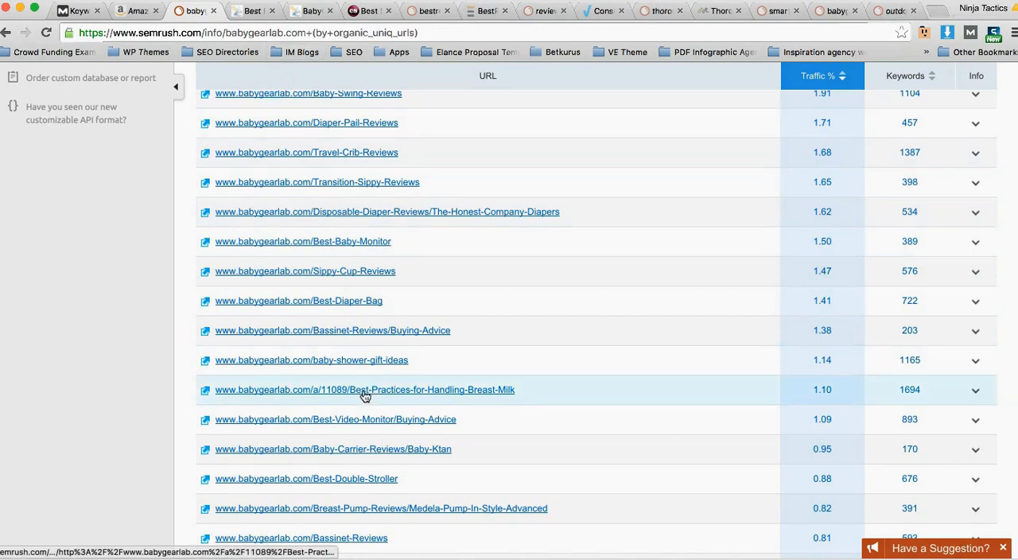
Step: Skim the Best Practices for Handling Breast Milk article from its introduction down to the references and author section
key("ctrl+Tab")
scroll(323, 255, "down", 5)
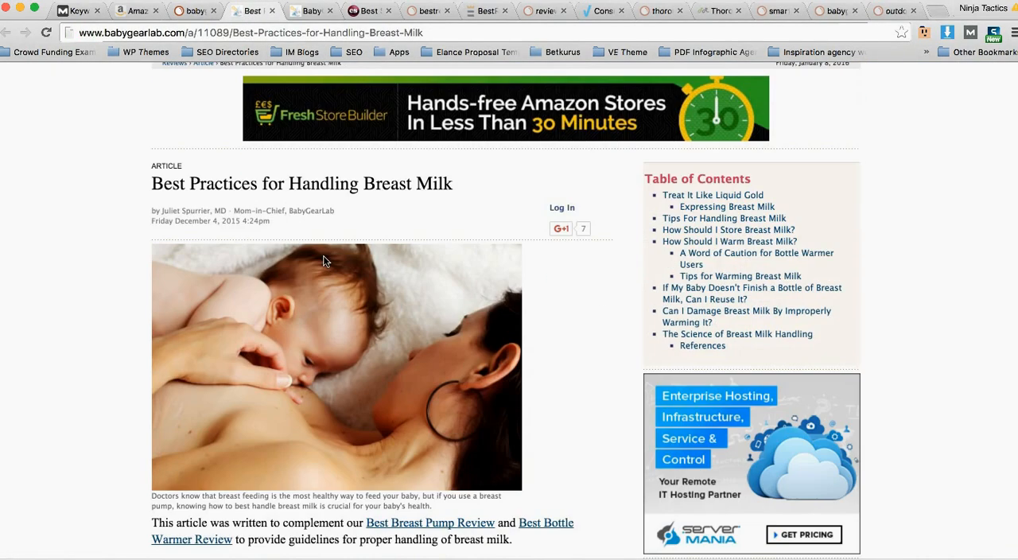
scroll(324, 261, "down", 4)
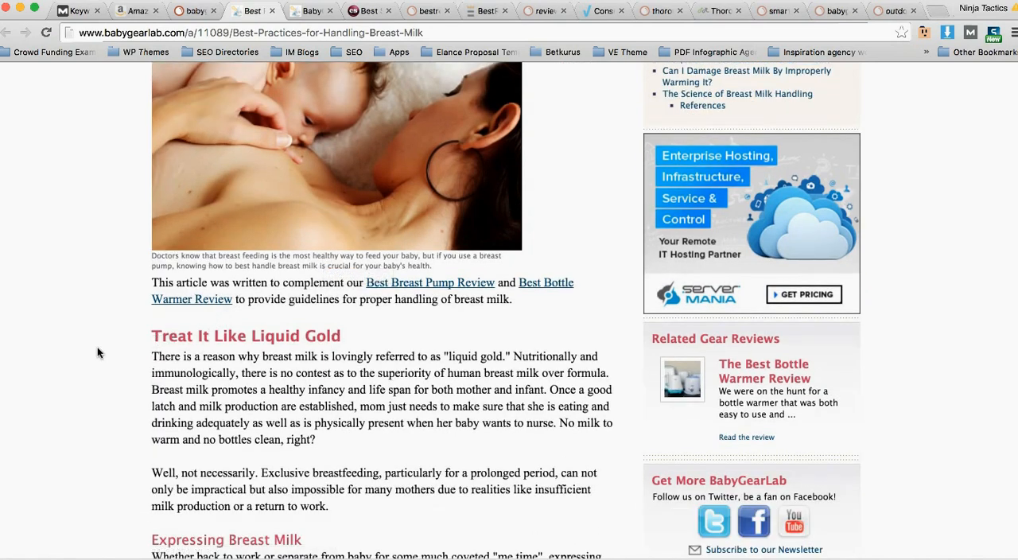
scroll(374, 231, "down", 3)
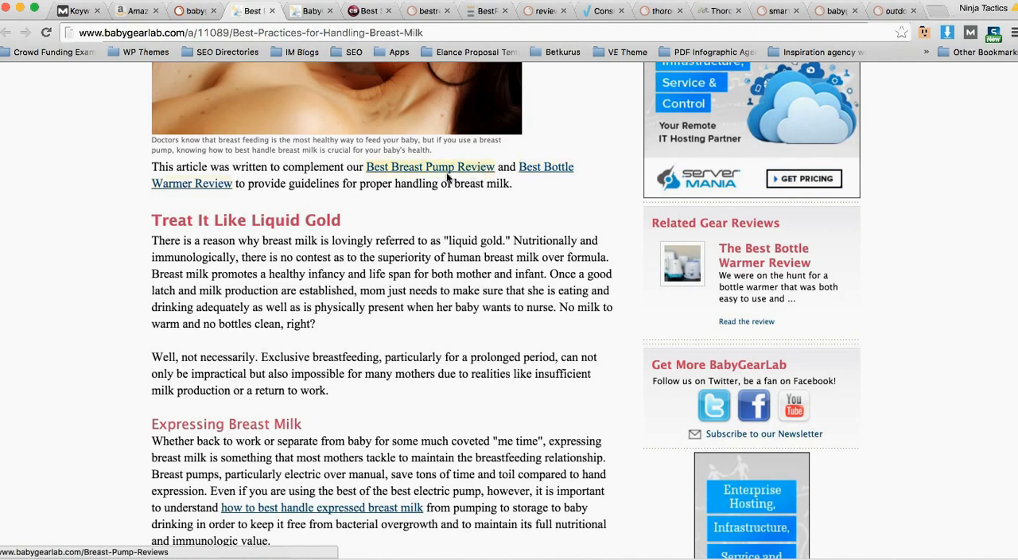
scroll(335, 253, "down", 1)
scroll(335, 253, "down", 10)
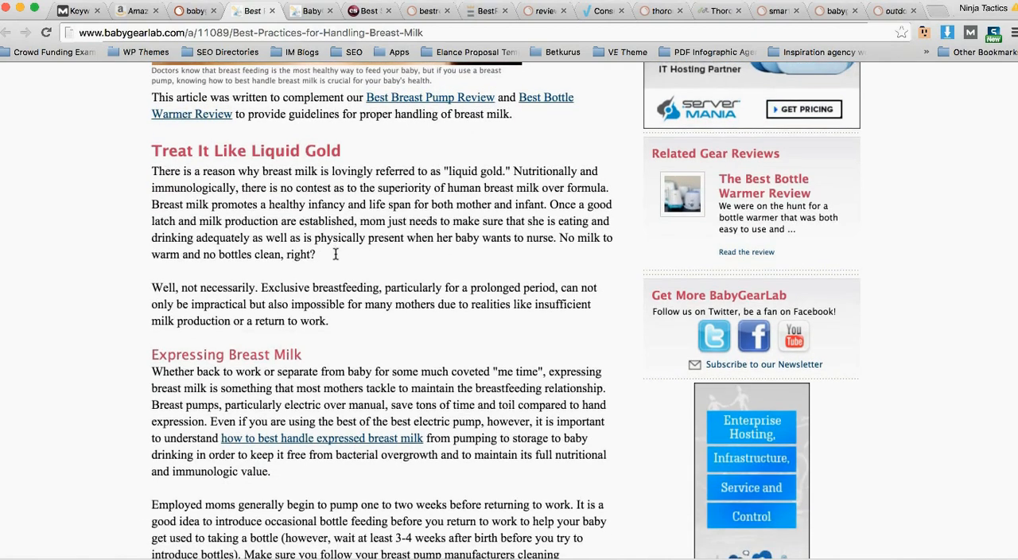
scroll(335, 253, "down", 20)
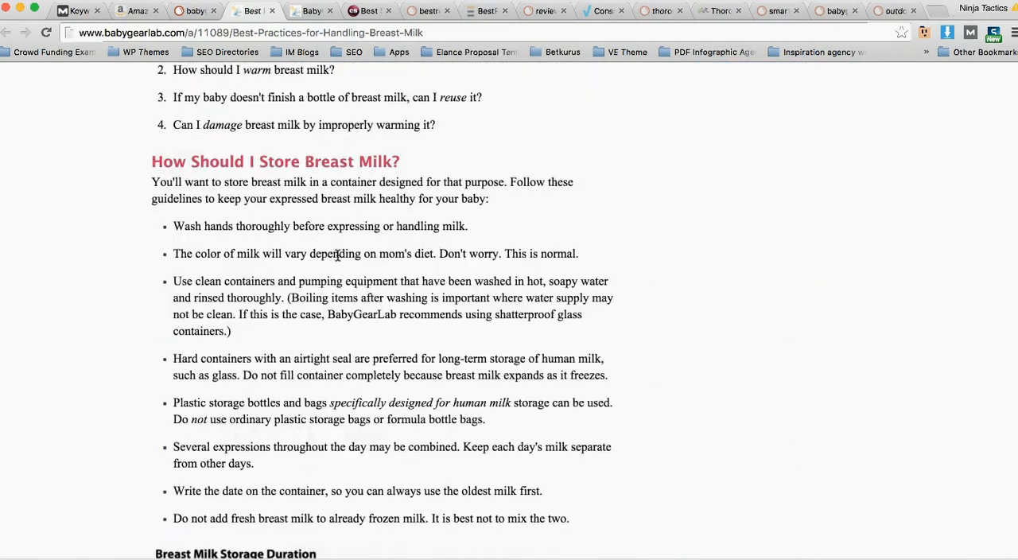
scroll(341, 262, "down", 20)
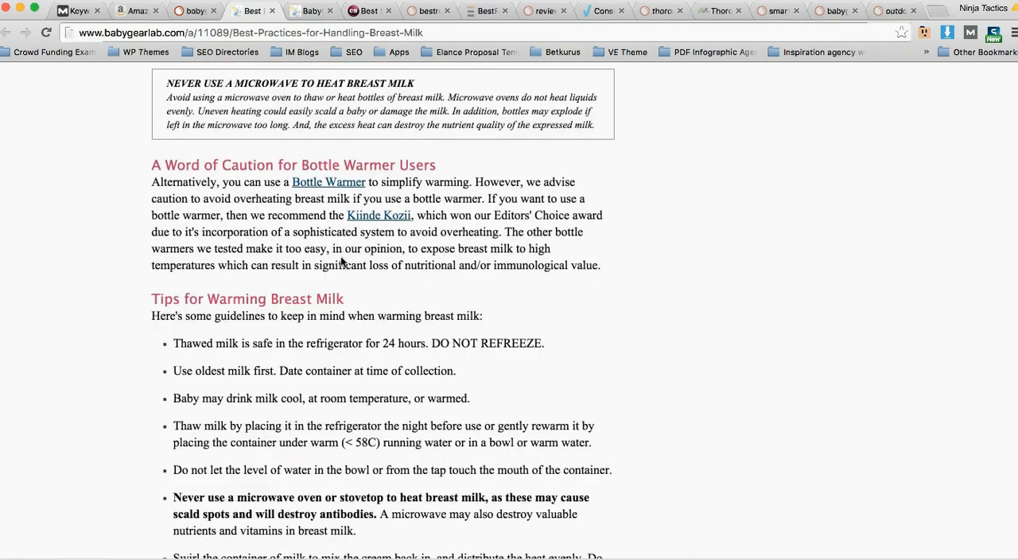
scroll(341, 257, "down", 15)
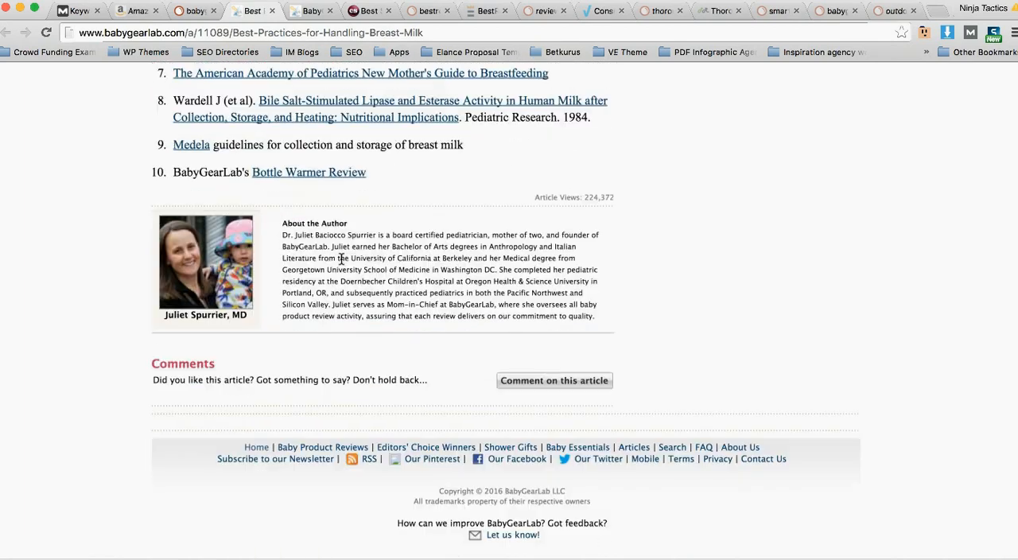
Step: Return to the article's introduction and highlight the sentence linking to the breast pump and bottle warmer reviews
scroll(340, 259, "up", 14)
scroll(340, 258, "up", 5)
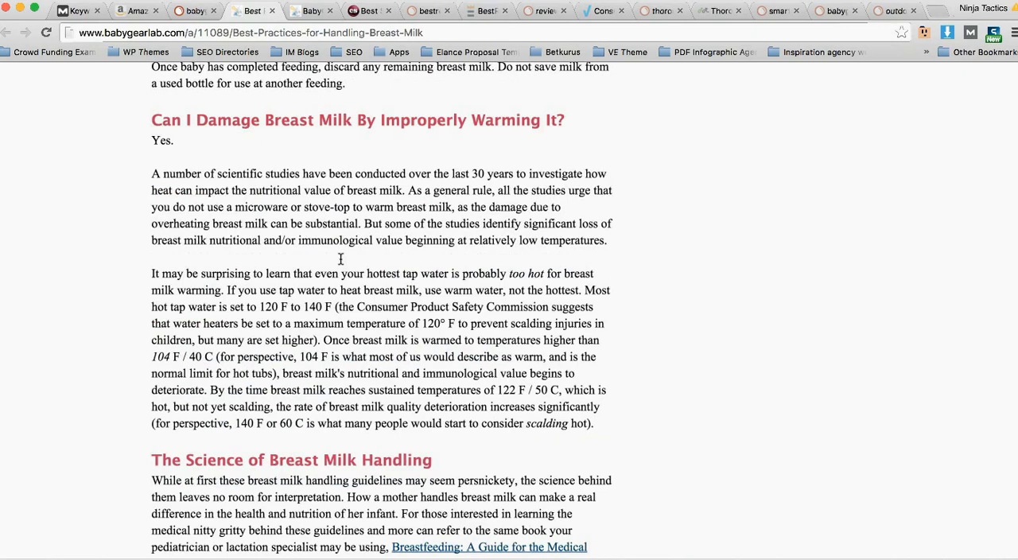
scroll(340, 259, "up", 20)
scroll(339, 260, "up", 20)
left_click_drag(507, 390, 173, 369)
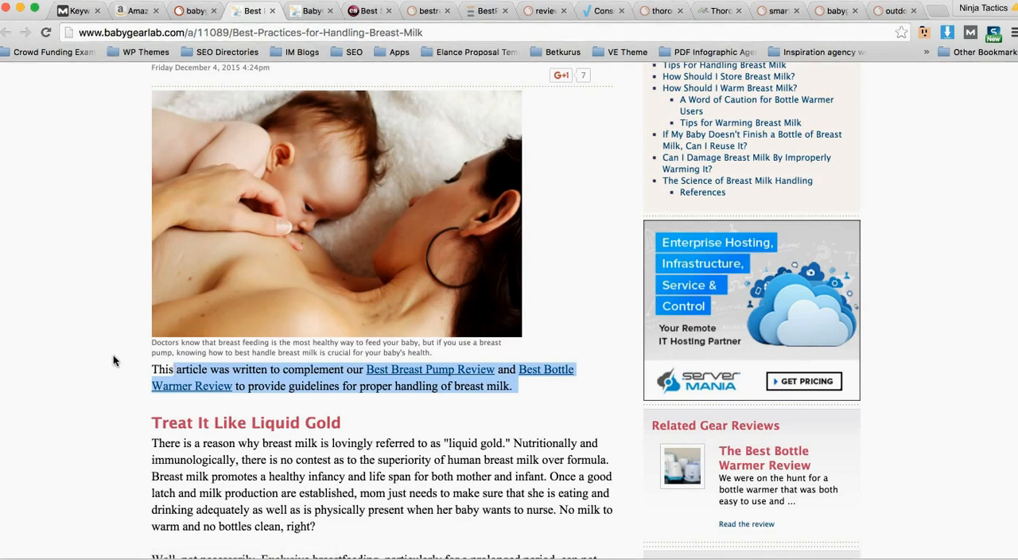
Step: Highlight the article's publication date and review its sections down to the breast milk storage guidelines
scroll(159, 345, "up", 2)
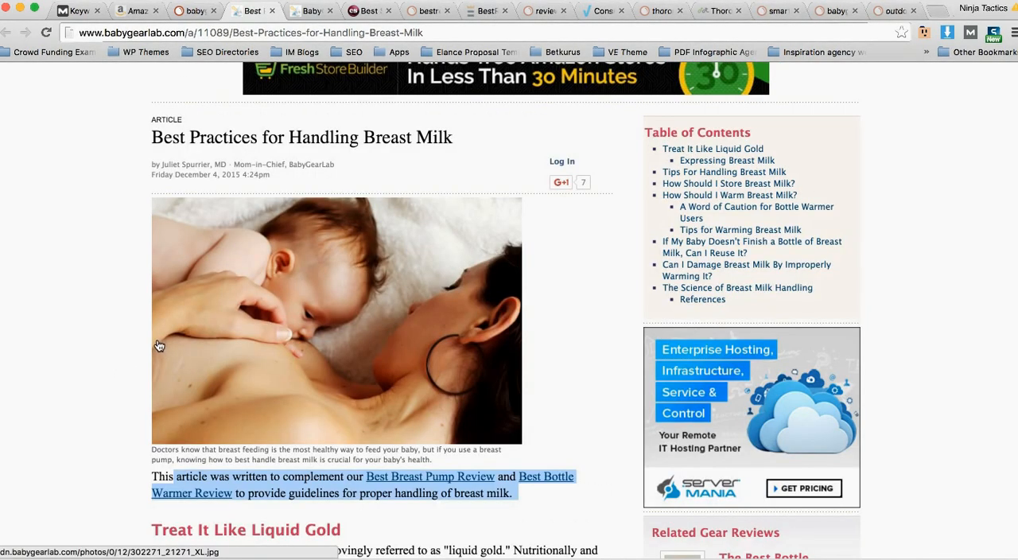
scroll(156, 340, "down", 1)
left_click(235, 166)
left_click_drag(235, 165, 191, 167)
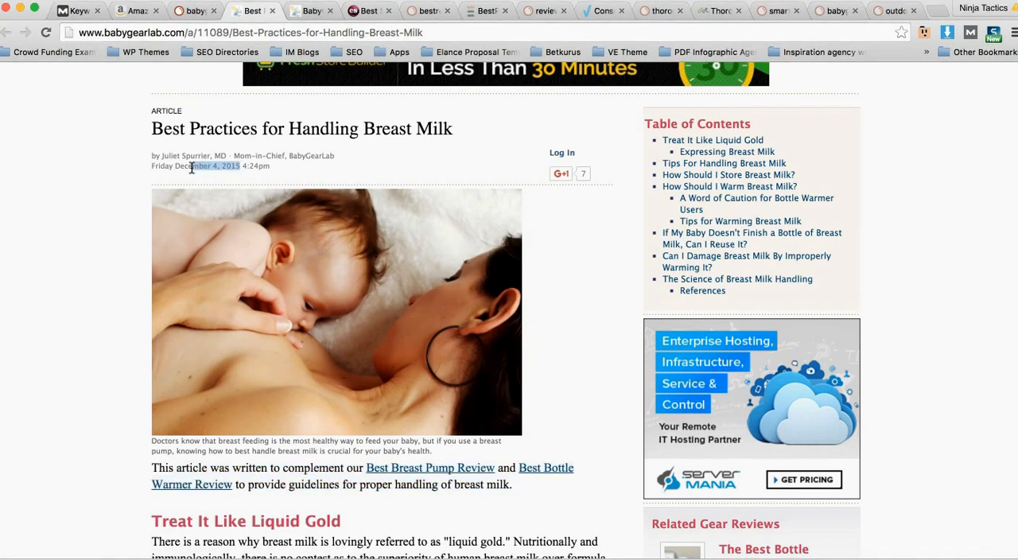
scroll(150, 219, "down", 5)
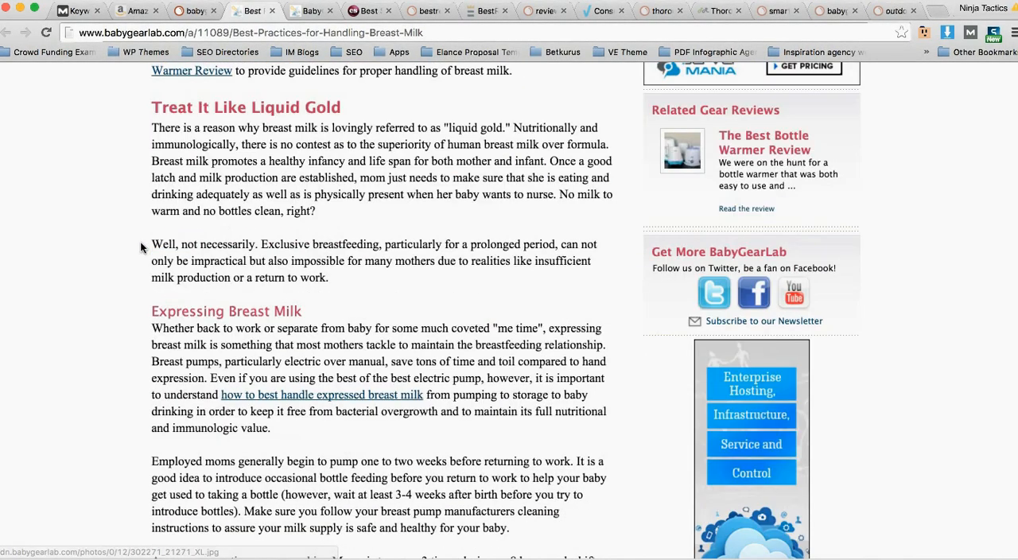
scroll(140, 240, "down", 5)
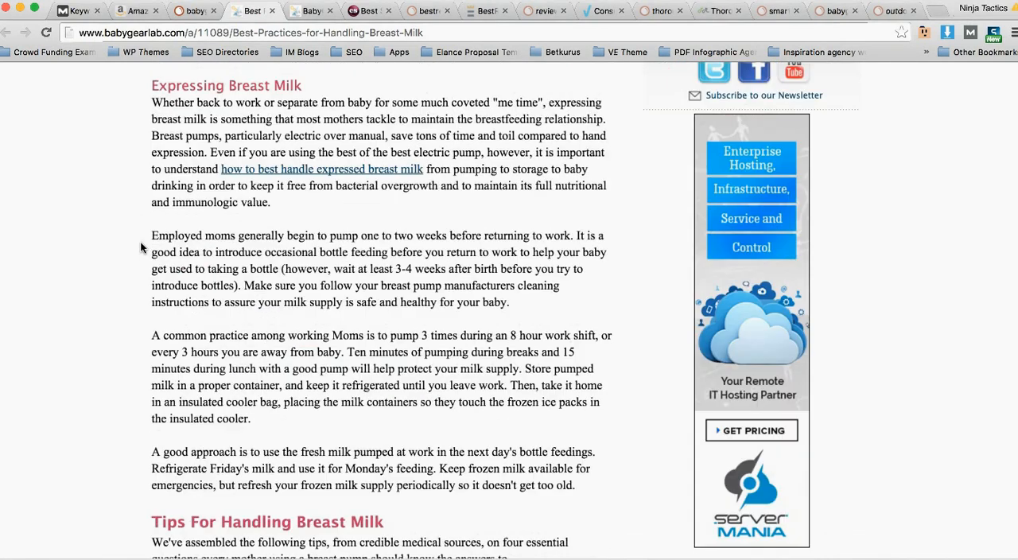
scroll(143, 249, "down", 3)
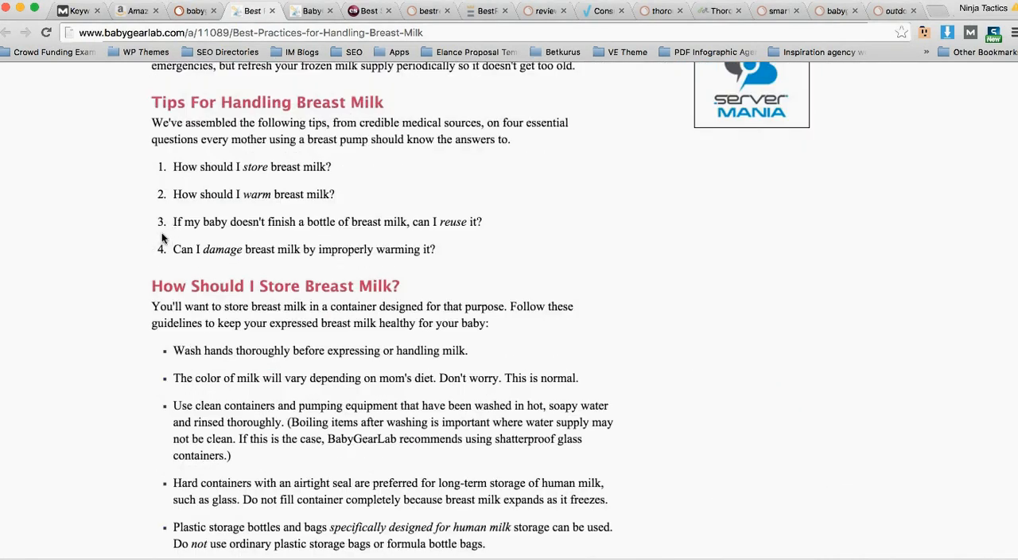
Step: Switch back to SEMrush and open the organic search positions report for the Best-Practices-for-Handling-Breast-Milk page
left_click(192, 10)
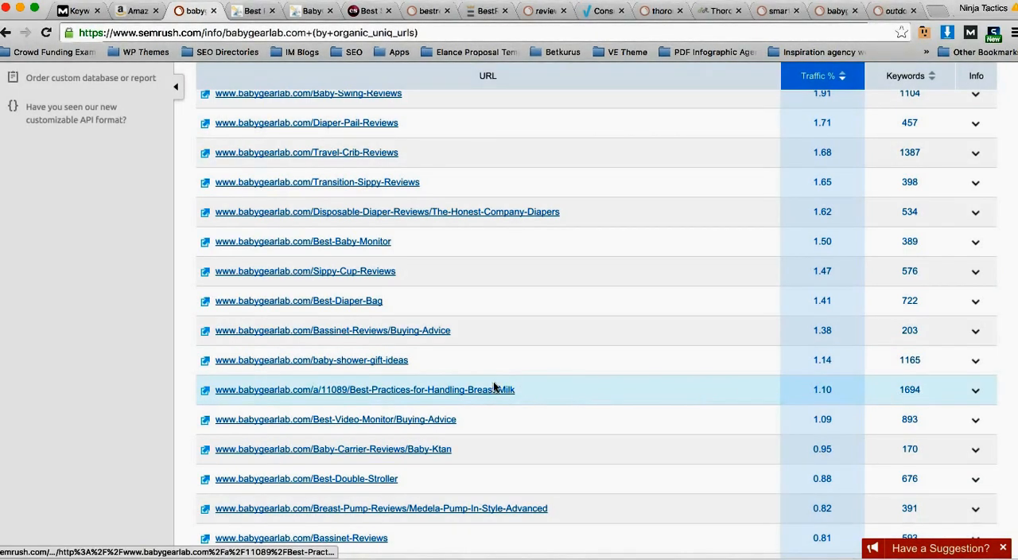
left_click(296, 393)
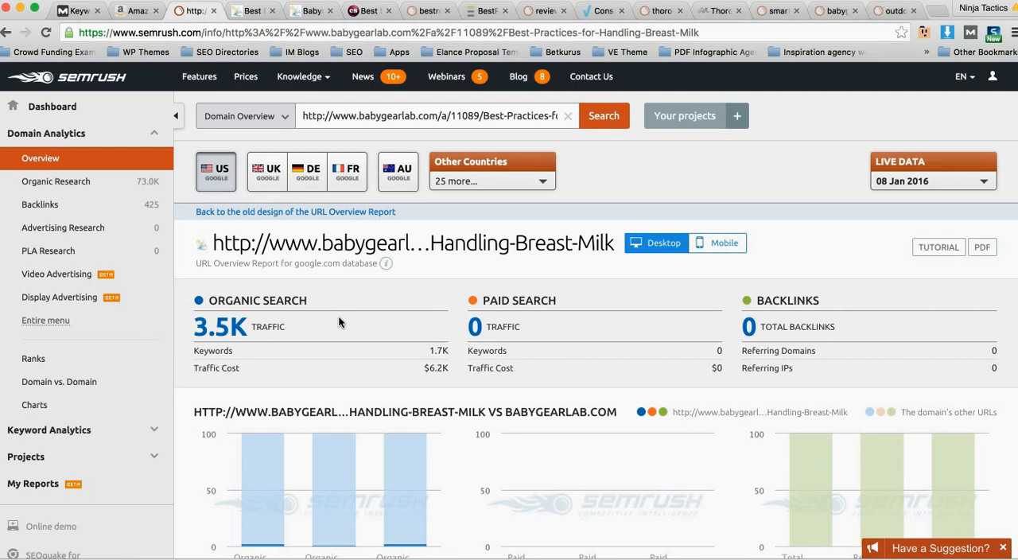
left_click(233, 334)
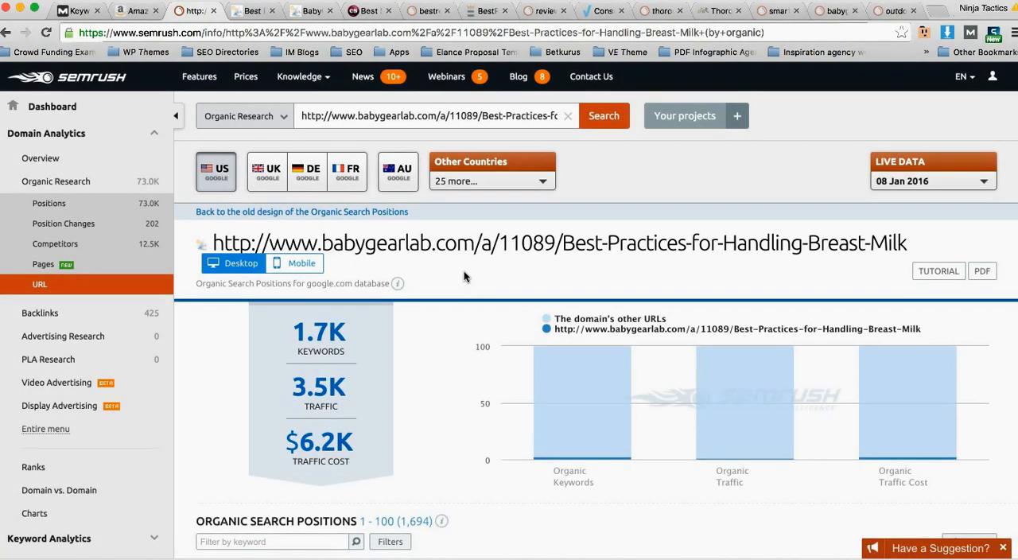
Step: Examine the page's organic keyword, traffic and traffic cost figures along with its top-ranking keywords
scroll(459, 272, "down", 5)
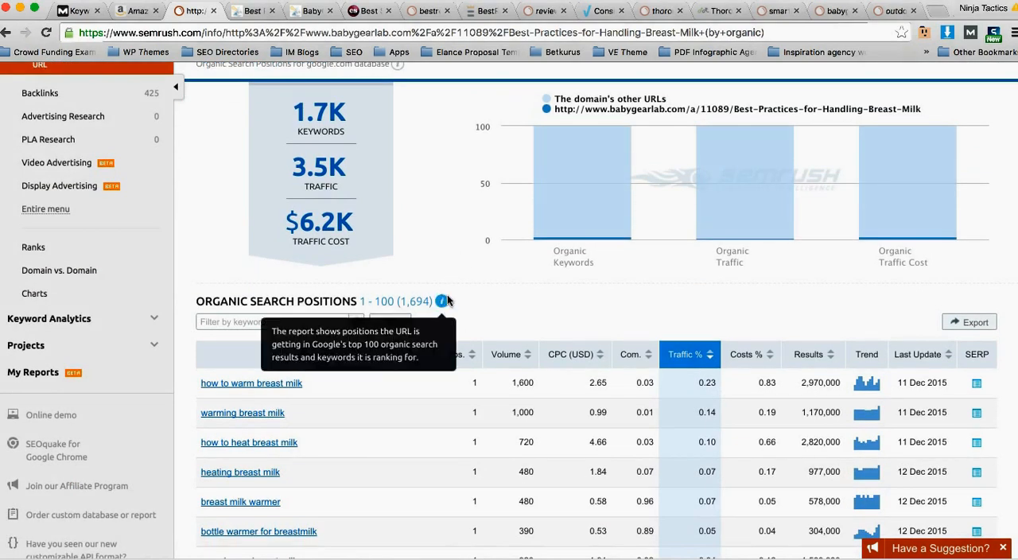
scroll(395, 157, "up", 3)
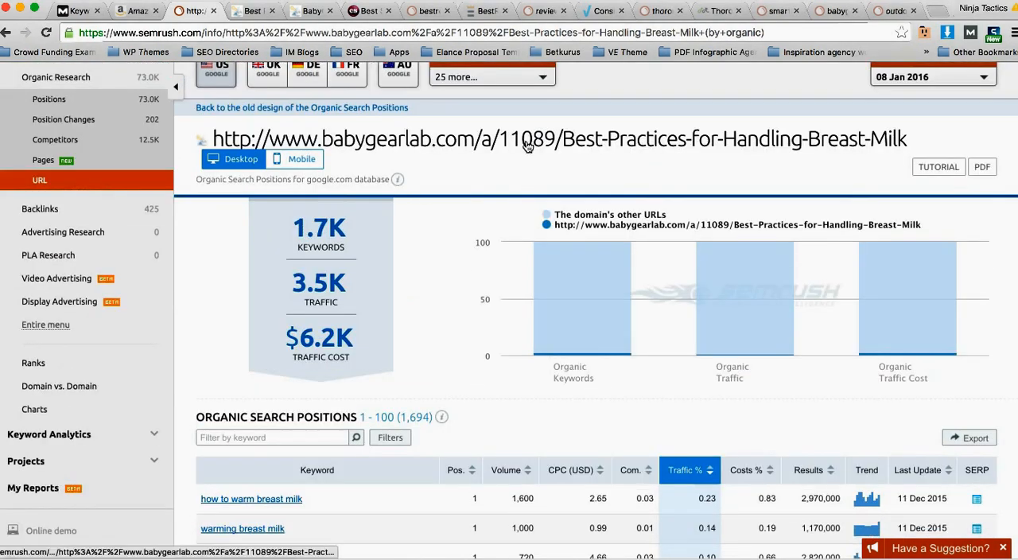
scroll(480, 267, "down", 3)
scroll(429, 318, "down", 3)
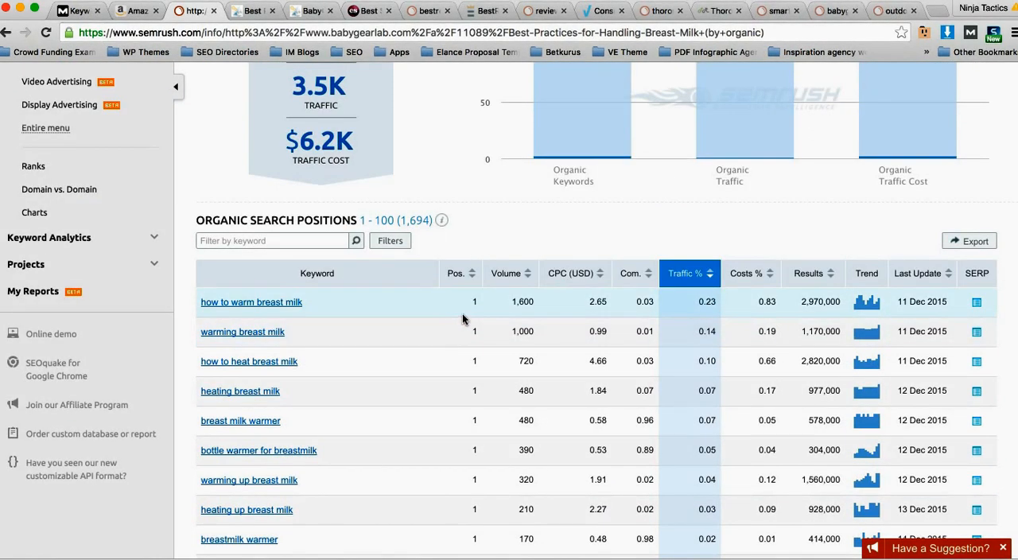
scroll(393, 322, "up", 6)
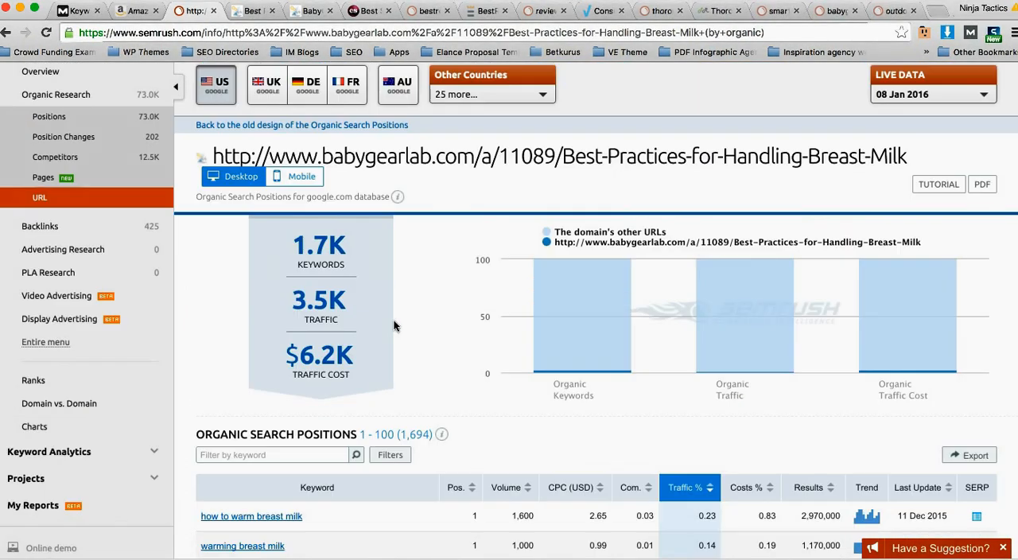
scroll(394, 325, "up", 1)
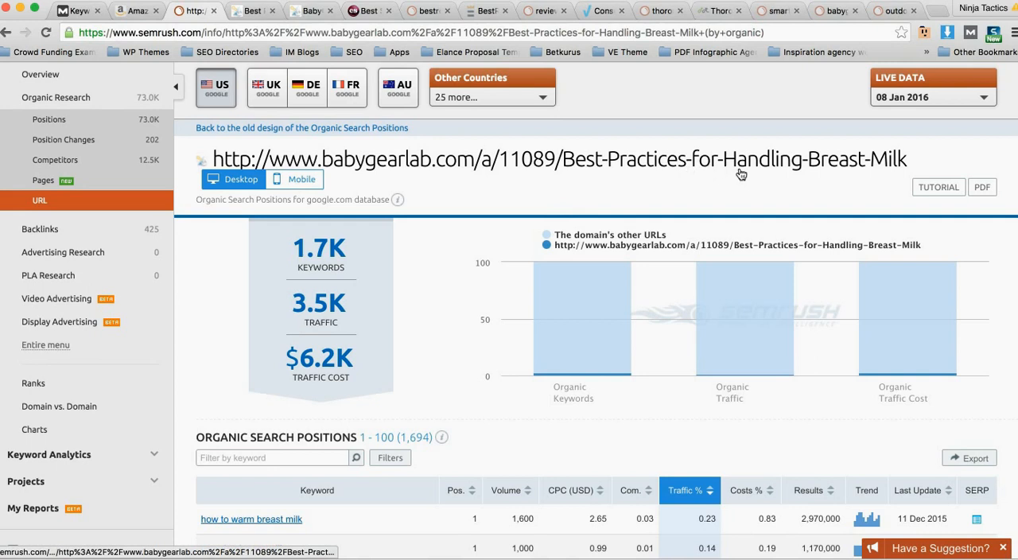
Step: Look through the page's organic keywords on warming breast milk and bottle warmers, comparing their positions and search volumes
scroll(516, 214, "down", 5)
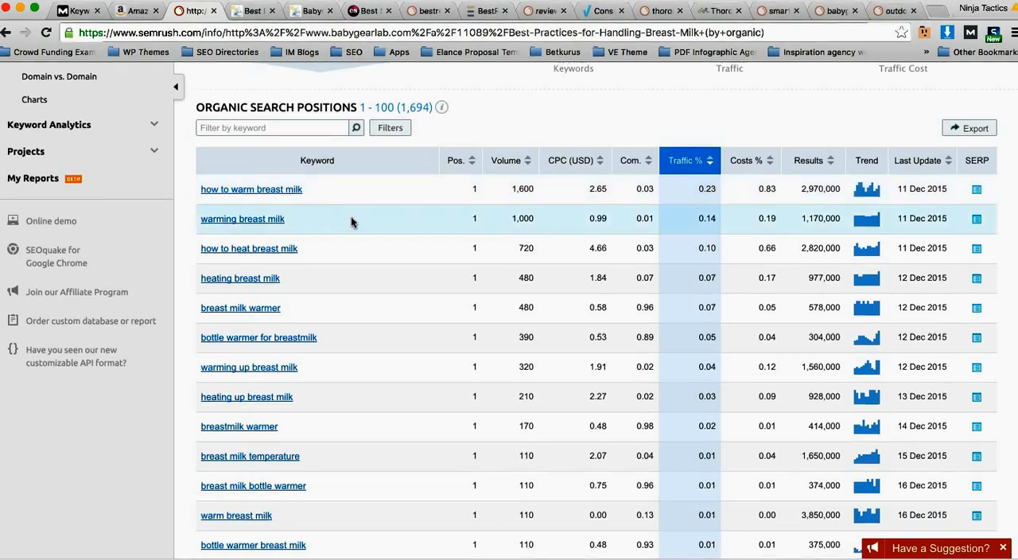
scroll(351, 220, "down", 2)
scroll(352, 237, "down", 1)
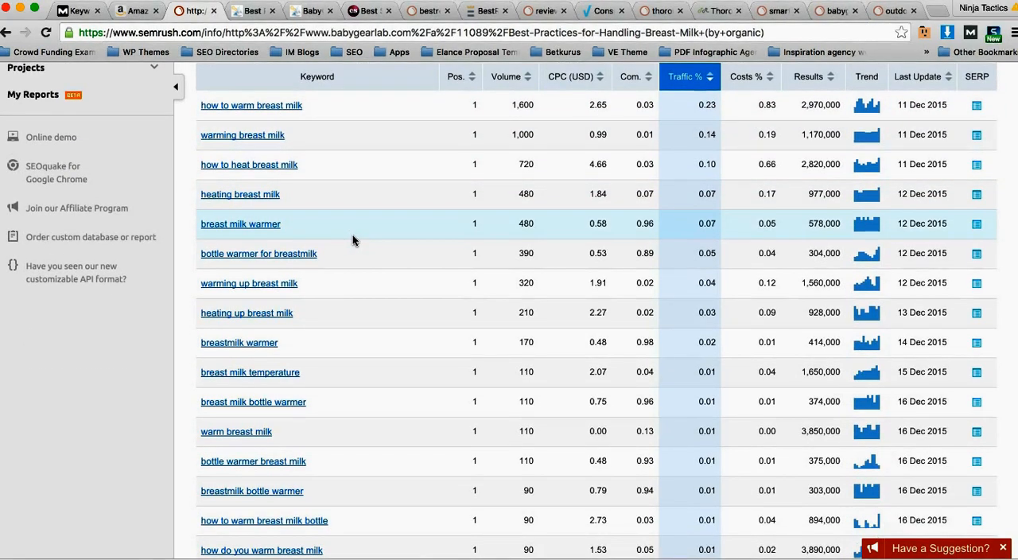
scroll(322, 222, "down", 1)
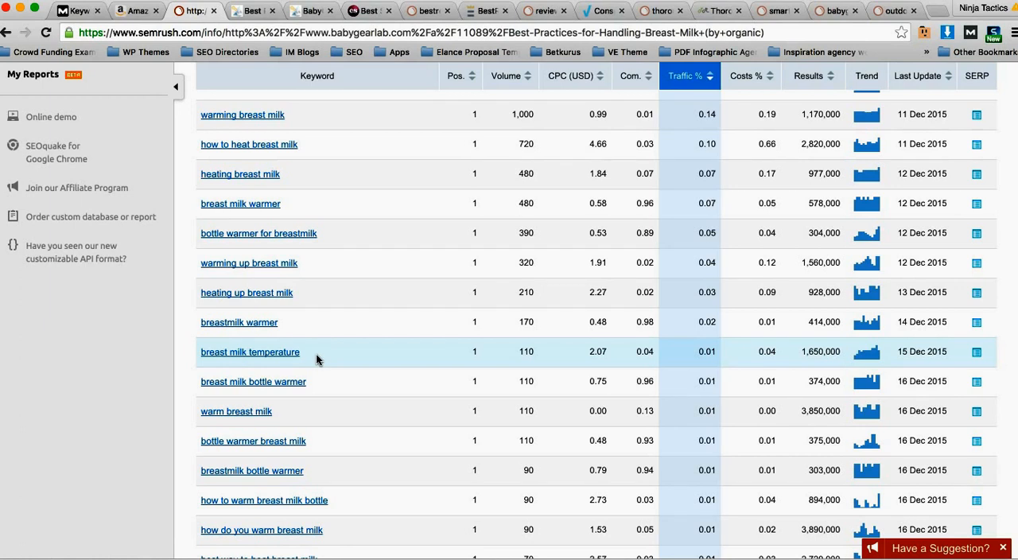
scroll(339, 351, "down", 1)
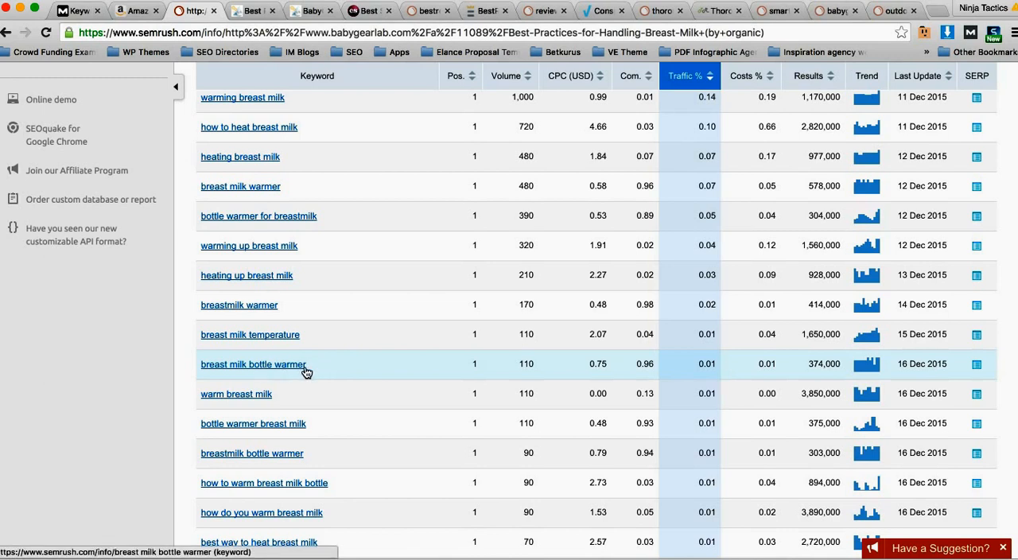
scroll(362, 364, "down", 4)
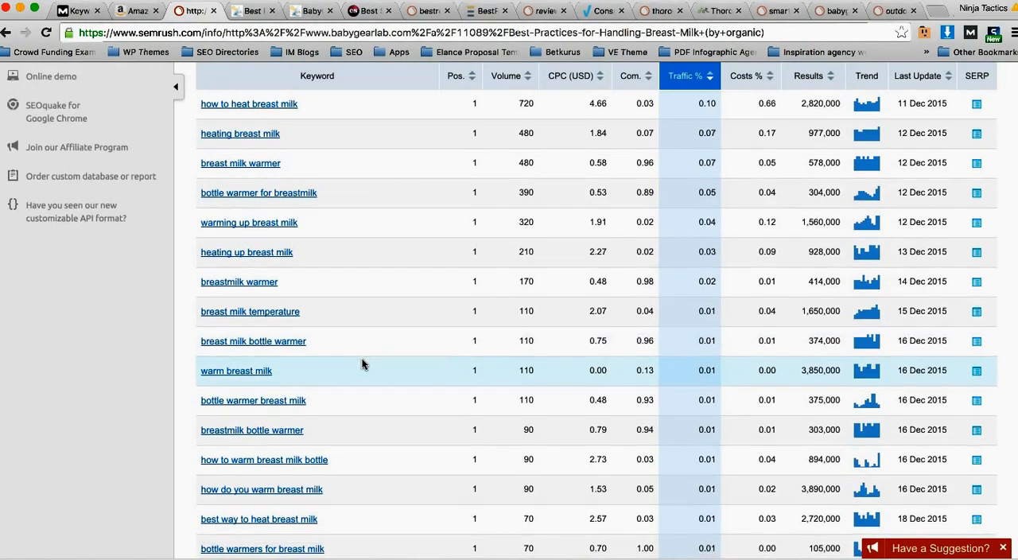
scroll(363, 364, "down", 1)
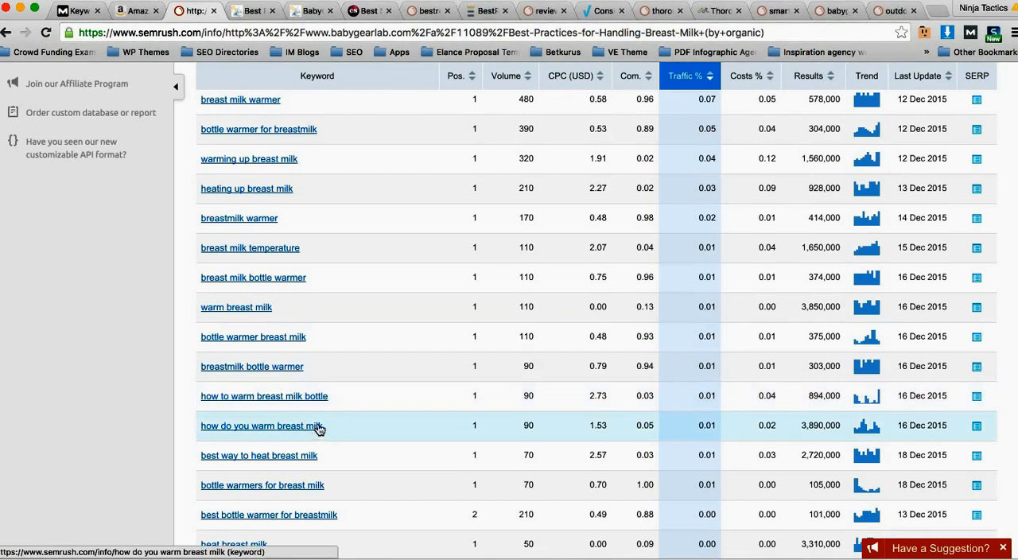
scroll(311, 430, "up", 5)
scroll(324, 358, "down", 2)
scroll(326, 373, "down", 5)
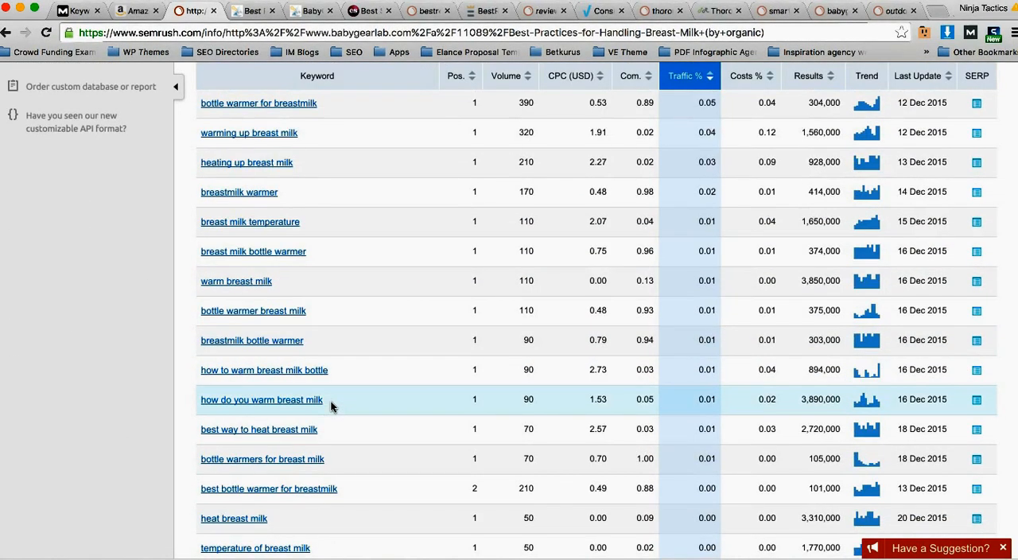
scroll(353, 398, "down", 2)
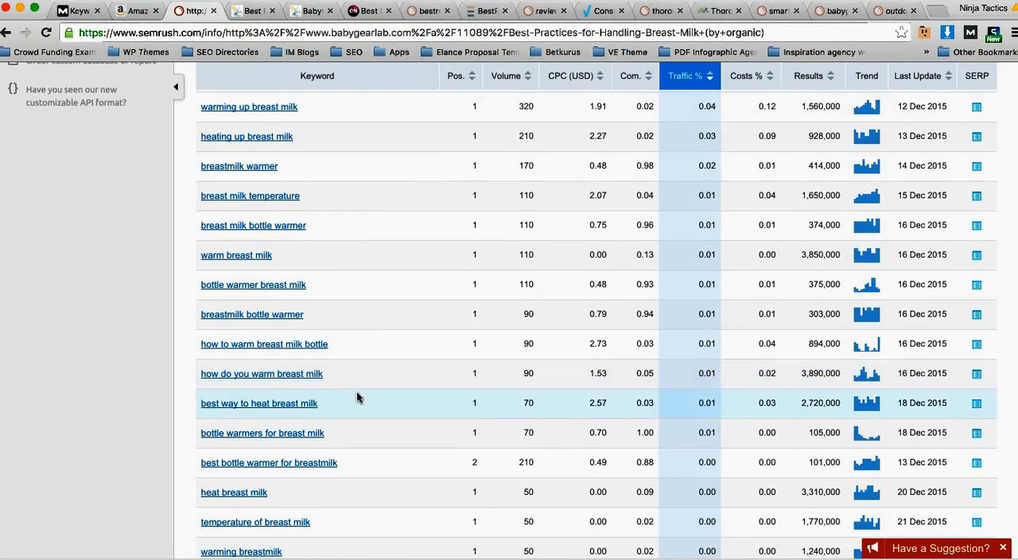
scroll(358, 396, "down", 1)
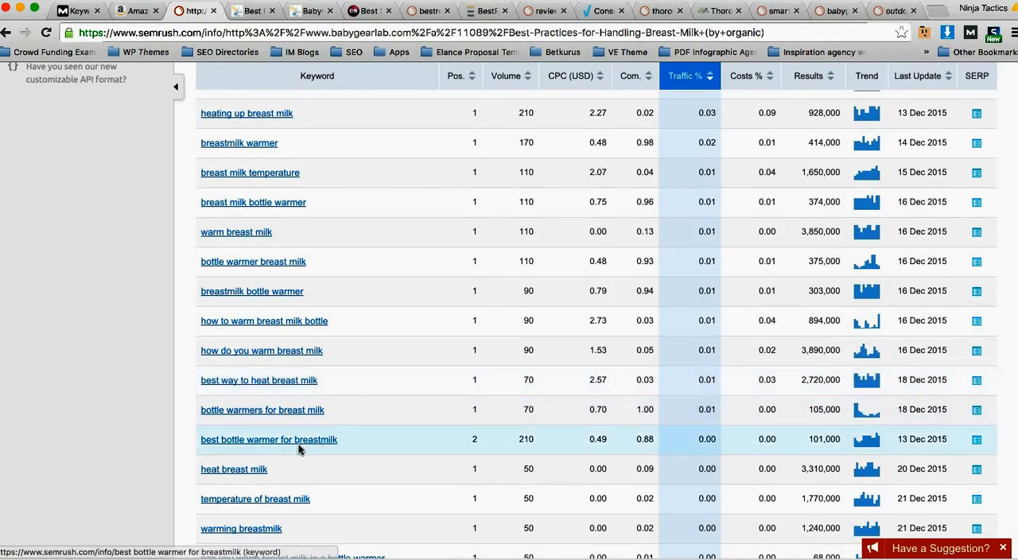
scroll(343, 442, "down", 1)
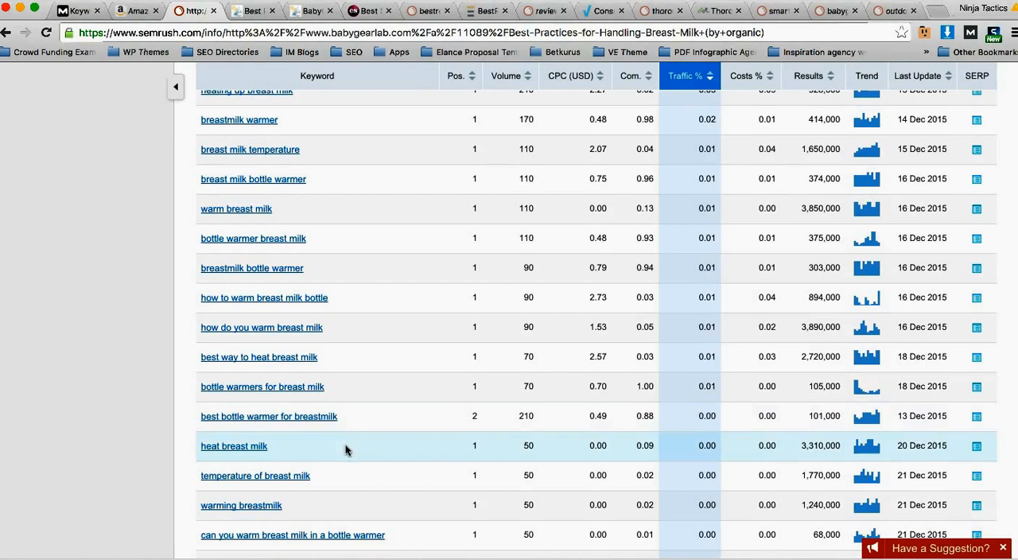
scroll(334, 444, "down", 1)
scroll(352, 308, "down", 1)
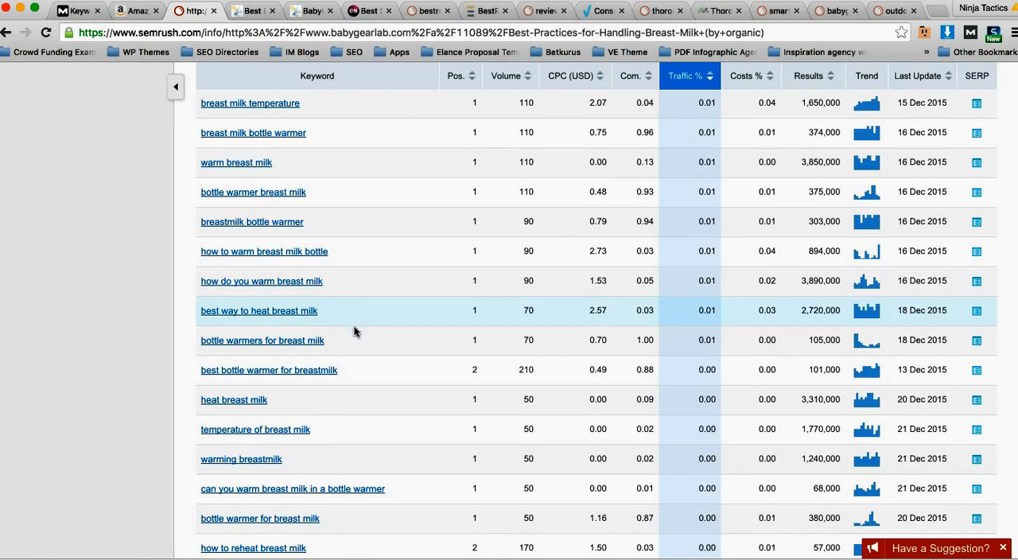
scroll(352, 333, "down", 2)
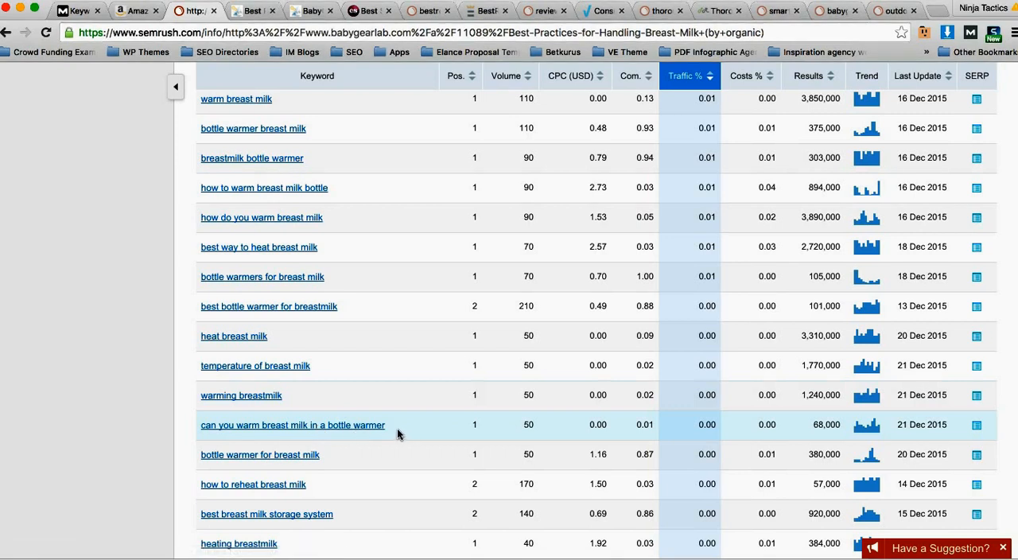
scroll(398, 430, "down", 1)
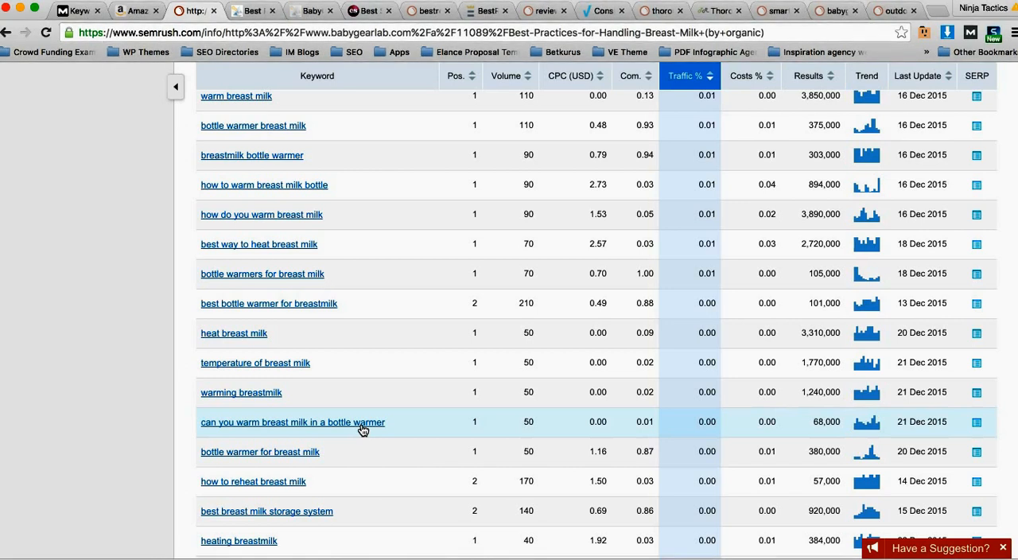
Step: Examine the page's organic keywords on reheating breast milk and breast milk storage, comparing positions and search volumes
scroll(358, 426, "down", 1)
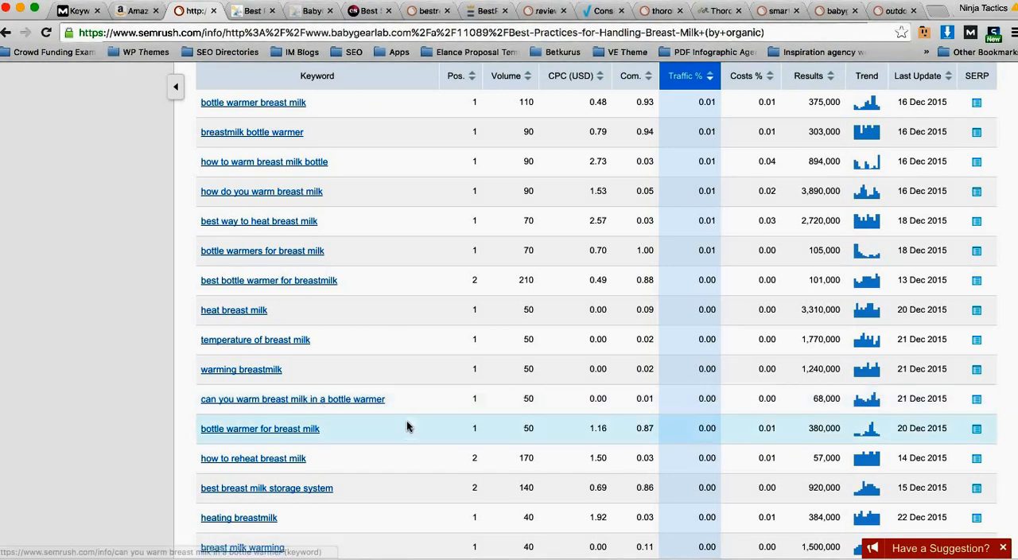
scroll(408, 414, "down", 1)
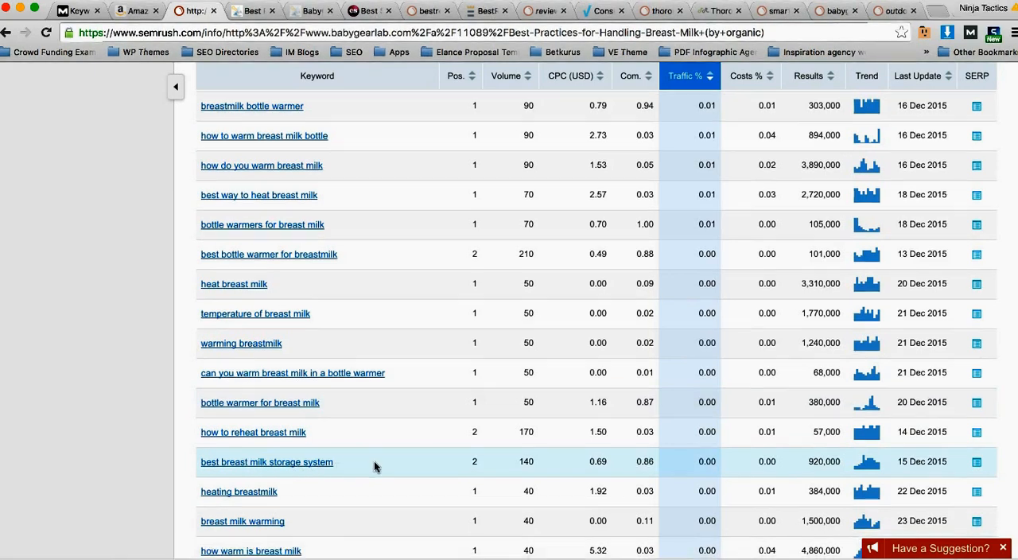
scroll(374, 460, "down", 1)
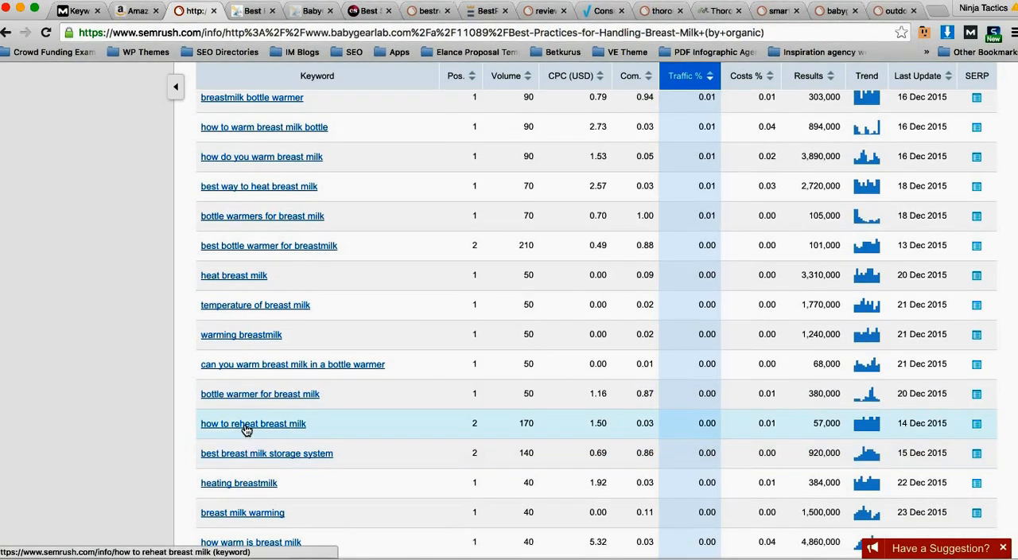
scroll(351, 431, "down", 1)
scroll(350, 429, "down", 3)
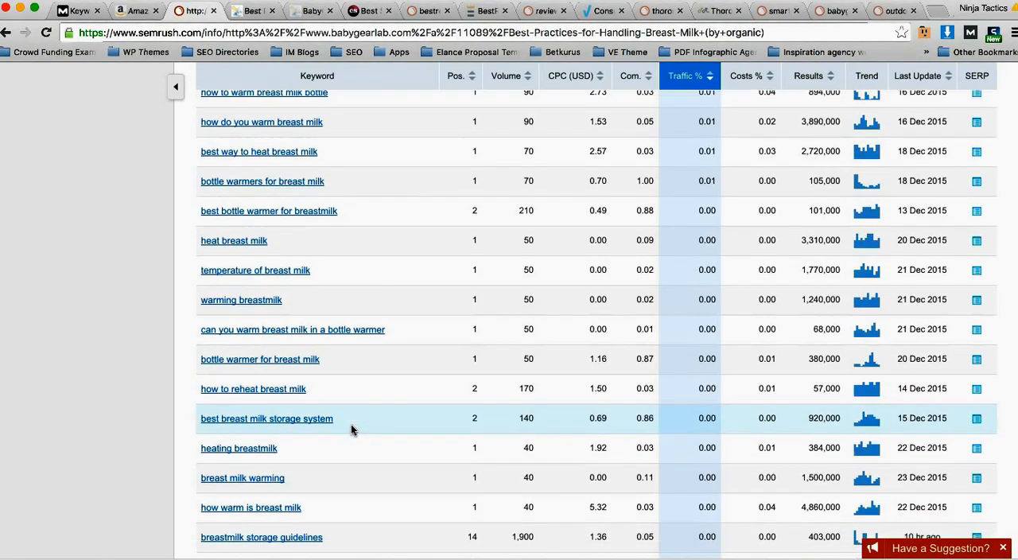
scroll(379, 489, "down", 1)
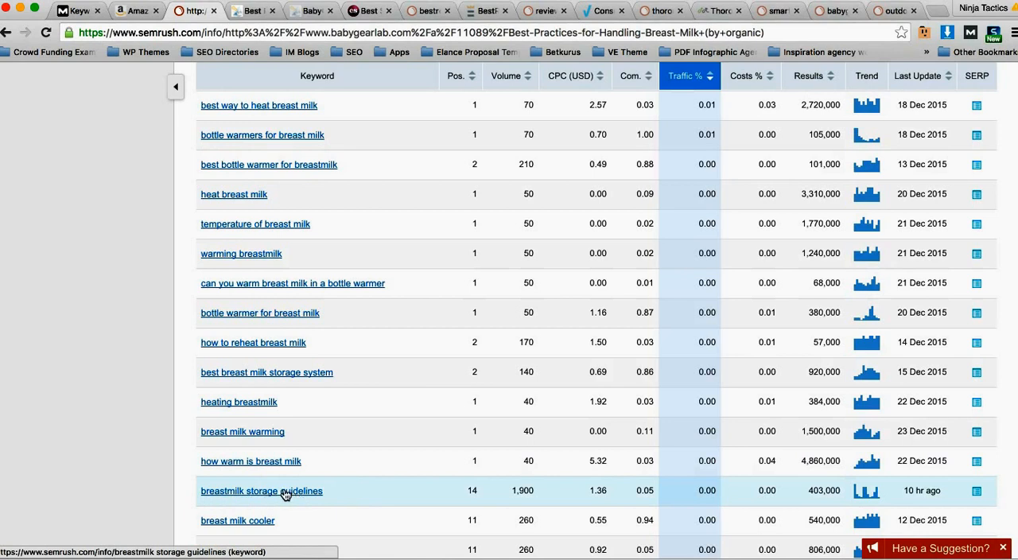
Step: Look further down the organic keywords for question-style ideas about bottle warmers, refrigerated milk and reheating breast milk
scroll(350, 491, "down", 1)
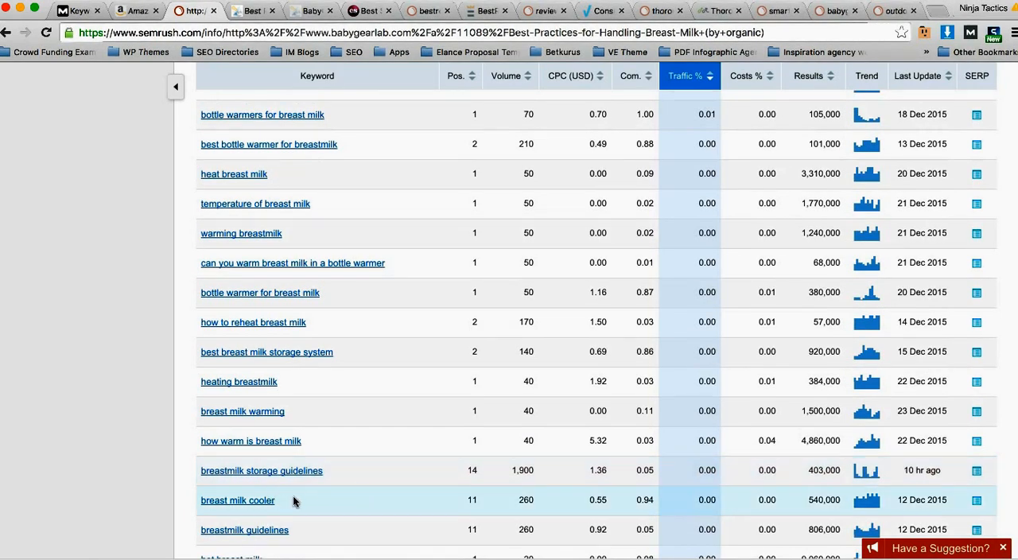
scroll(331, 488, "down", 3)
scroll(356, 481, "down", 4)
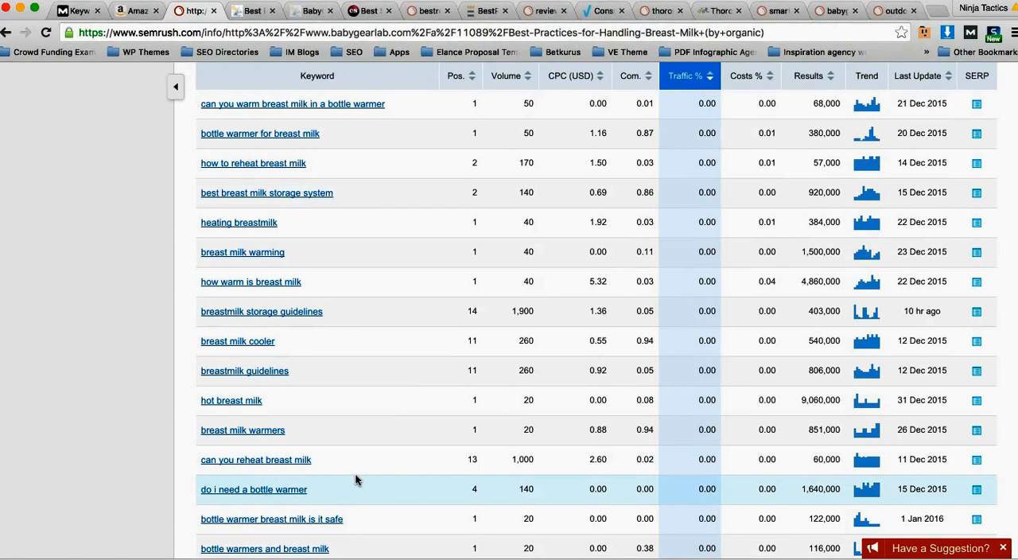
scroll(361, 477, "down", 1)
scroll(384, 499, "down", 3)
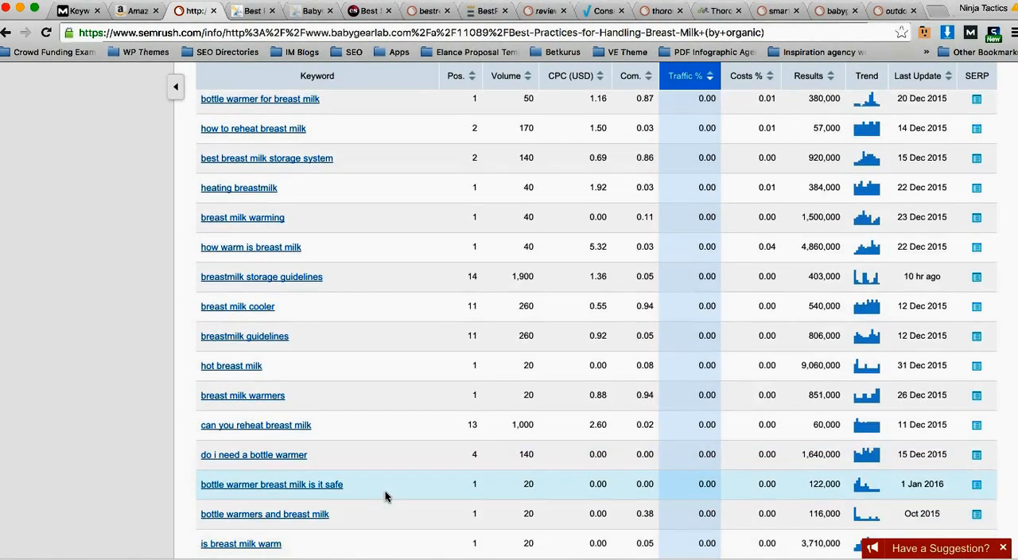
scroll(371, 525, "down", 5)
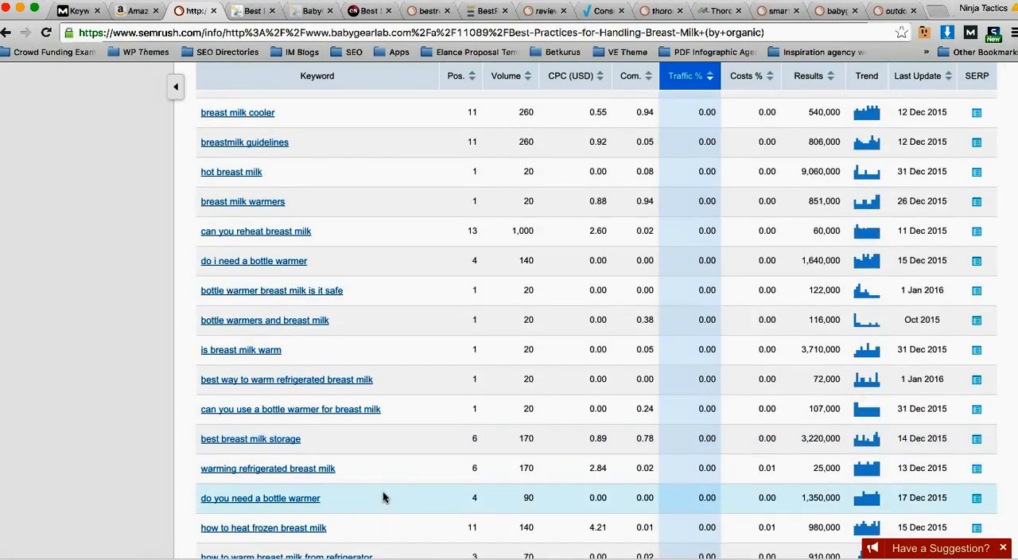
scroll(383, 492, "down", 4)
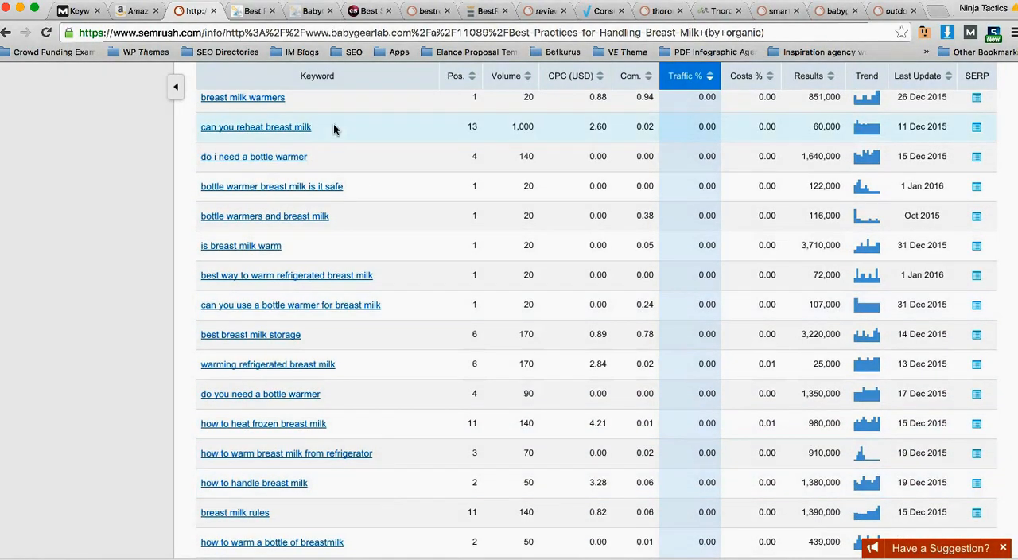
Step: Return to the babygearlab.com breast milk article and highlight its full References list to examine the cited sources
left_click(253, 11)
scroll(344, 227, "down", 10)
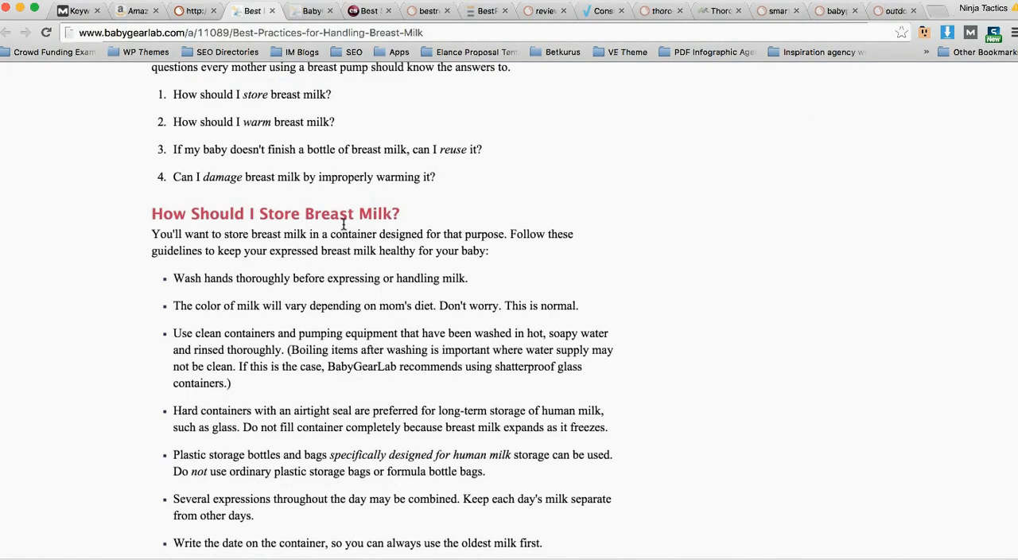
scroll(345, 236, "down", 15)
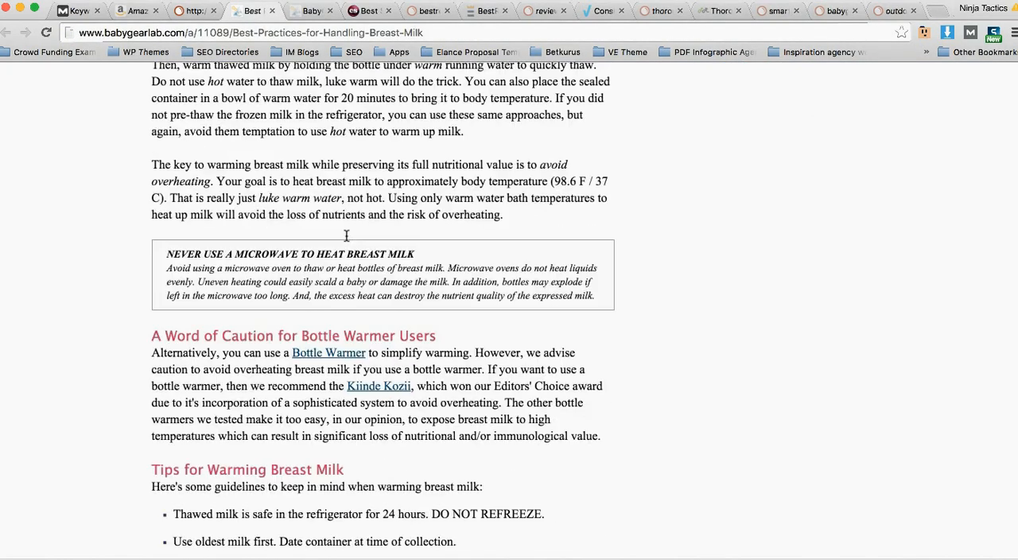
scroll(349, 248, "down", 15)
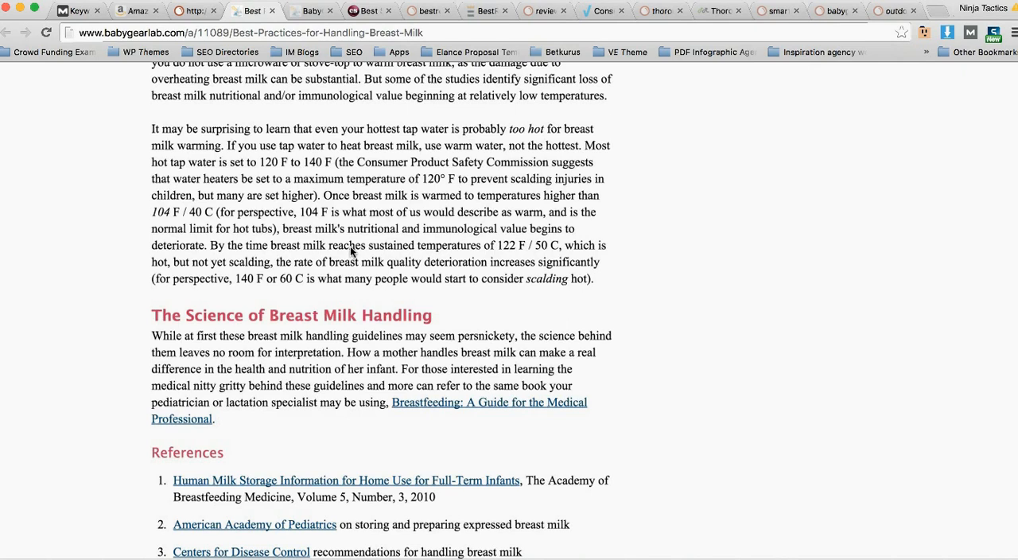
scroll(353, 253, "up", 1)
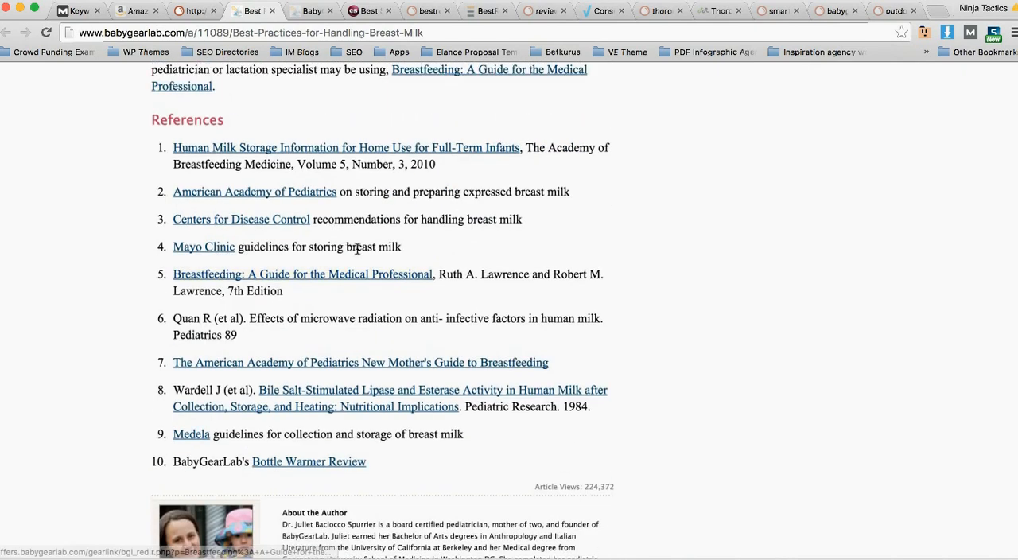
left_click_drag(441, 472, 151, 119)
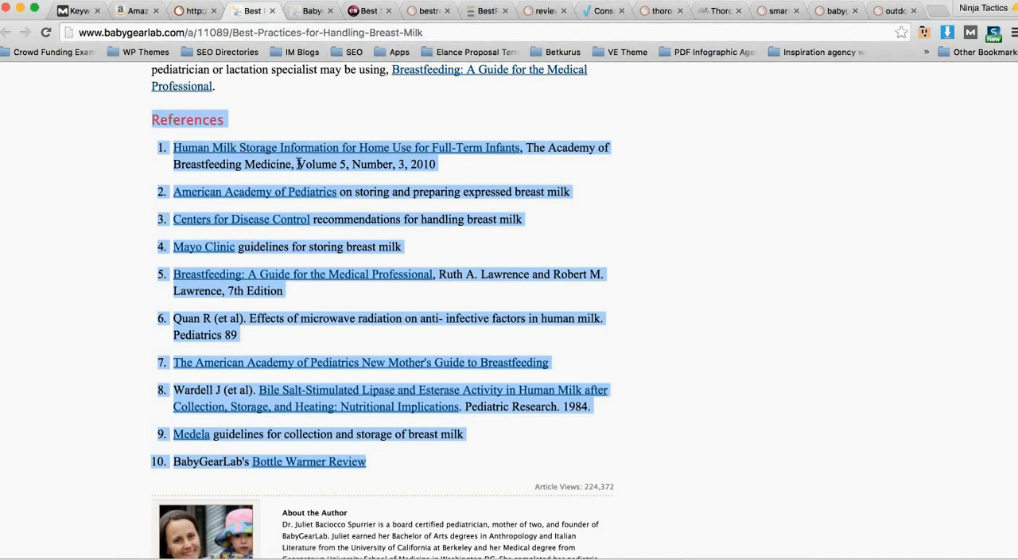
left_click(287, 164)
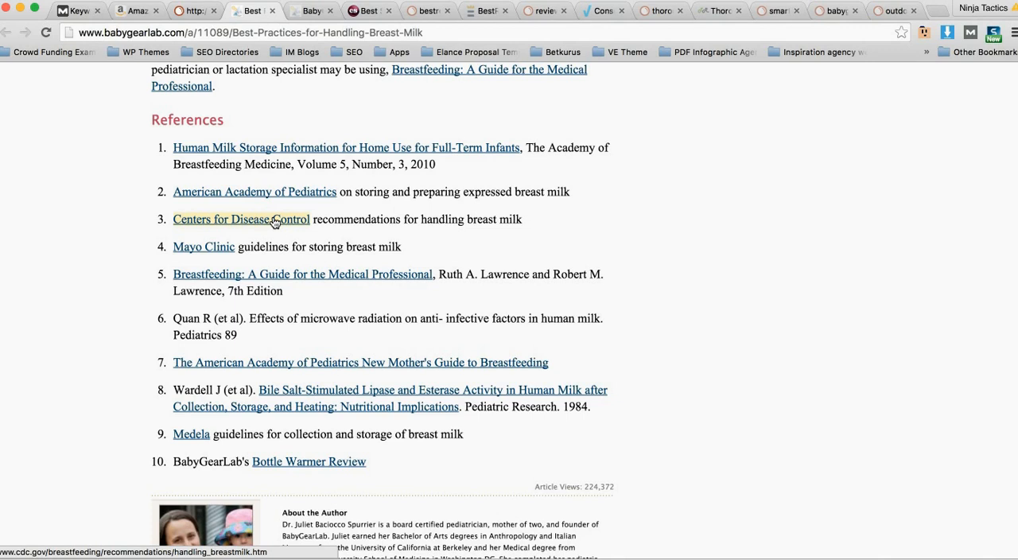
Step: Go back to the article's SEMrush report and review its keyword, traffic and traffic cost summary
left_click(190, 11)
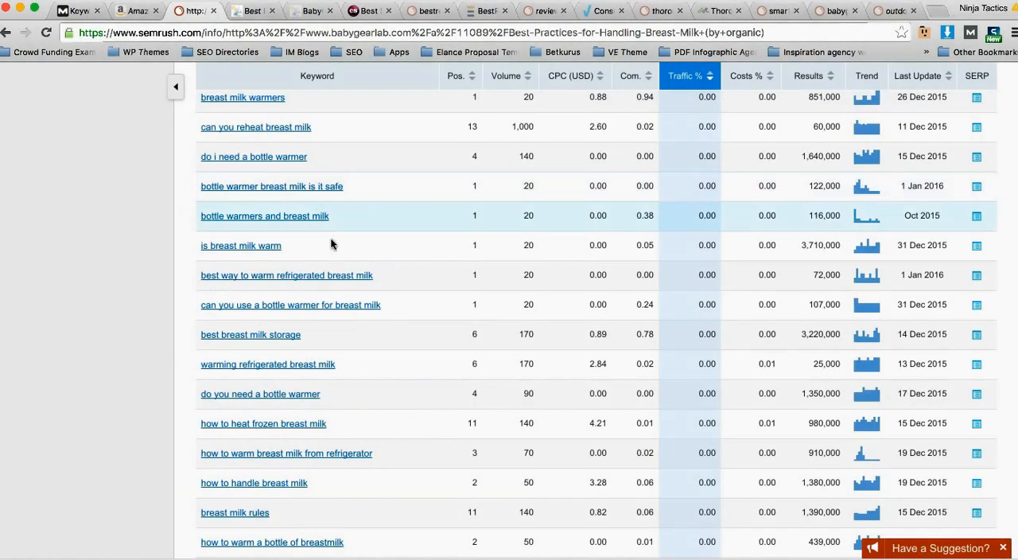
scroll(330, 244, "down", 3)
scroll(341, 295, "up", 15)
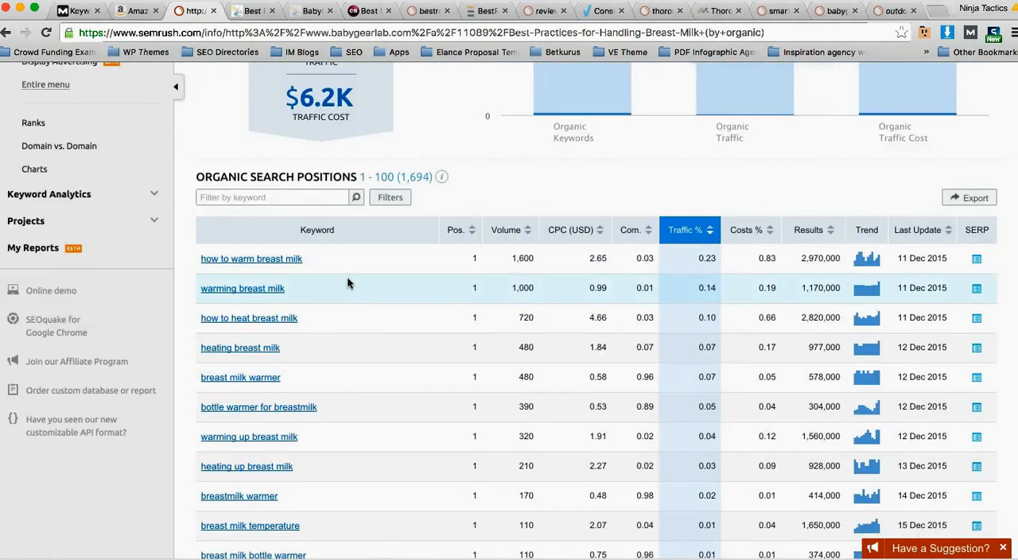
scroll(347, 276, "up", 6)
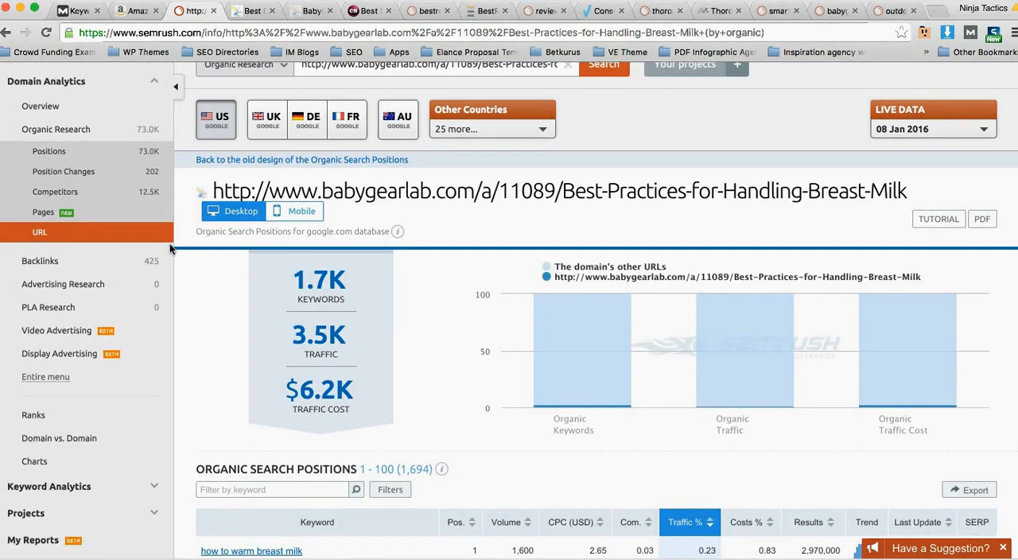
Step: Switch to LongTailPro and sort the sippy cup keywords by average keyword competitiveness, highest first
left_click(370, 557)
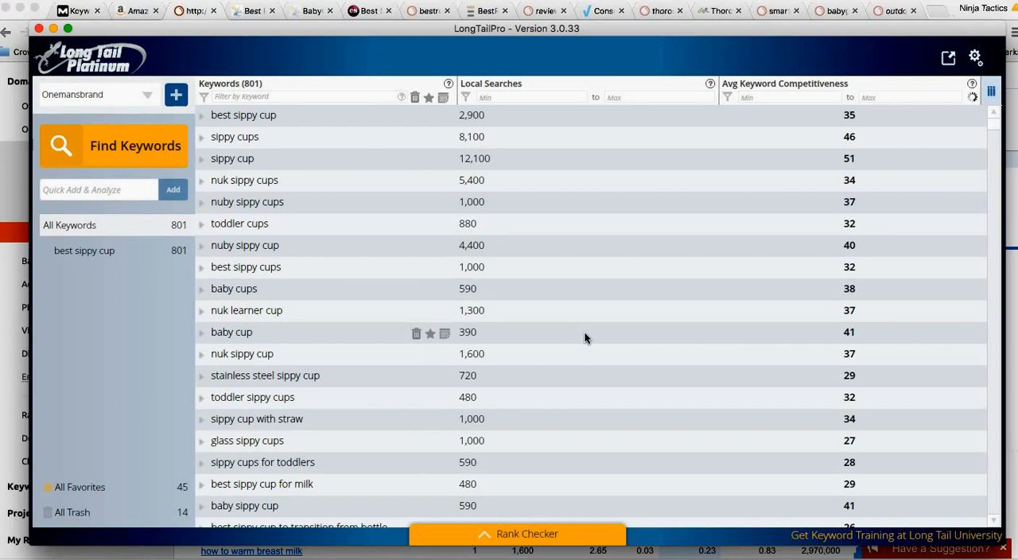
scroll(707, 288, "down", 20)
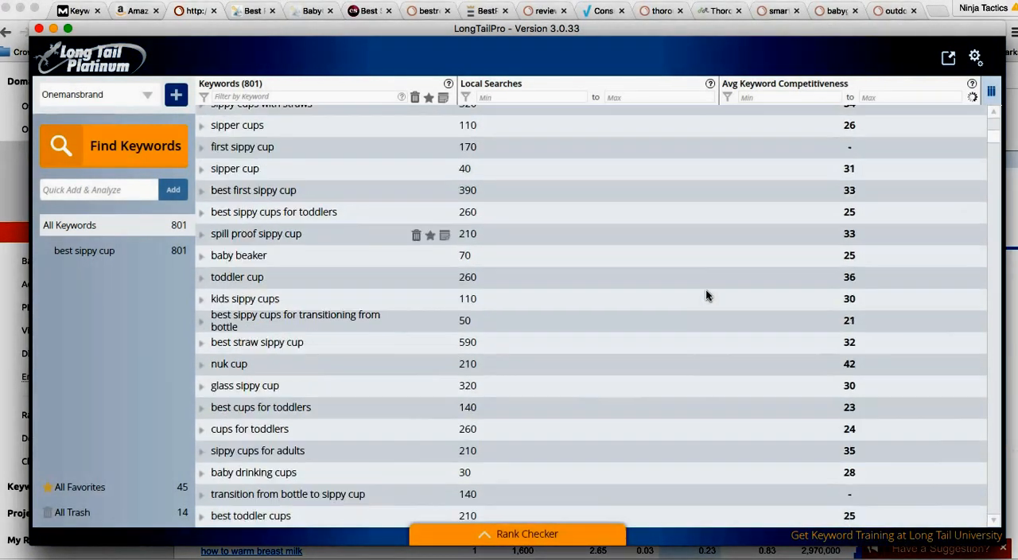
scroll(698, 288, "up", 20)
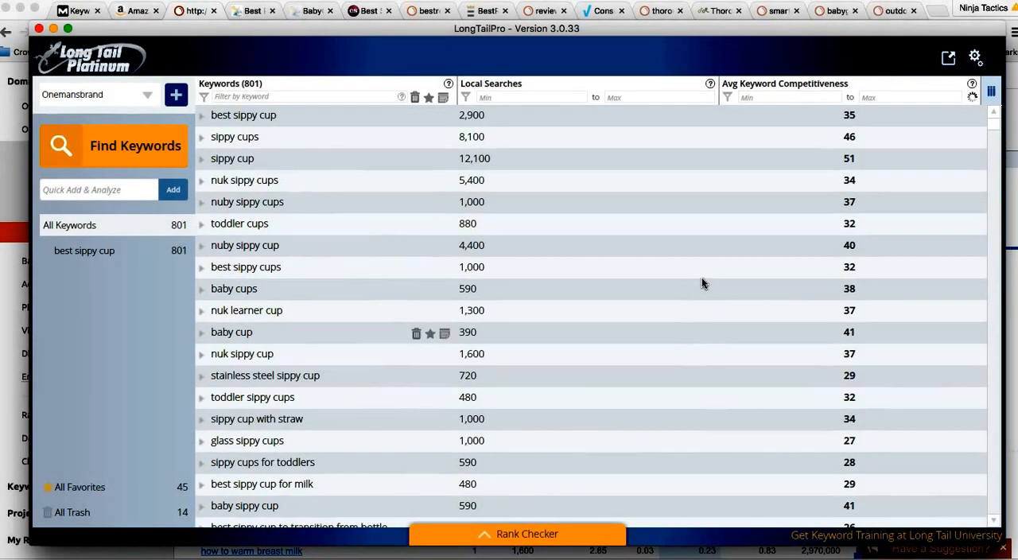
left_click(848, 84)
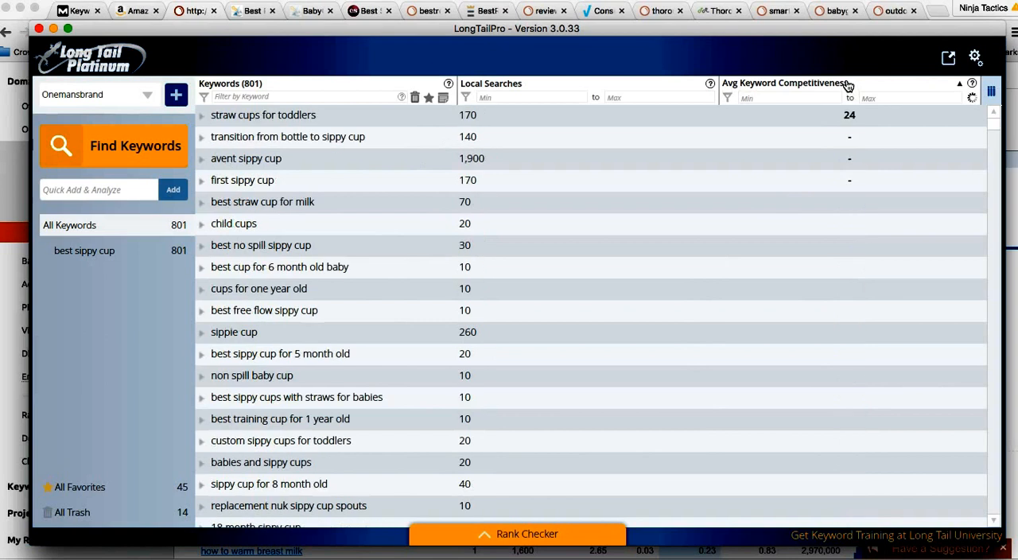
left_click(848, 85)
left_click(849, 85)
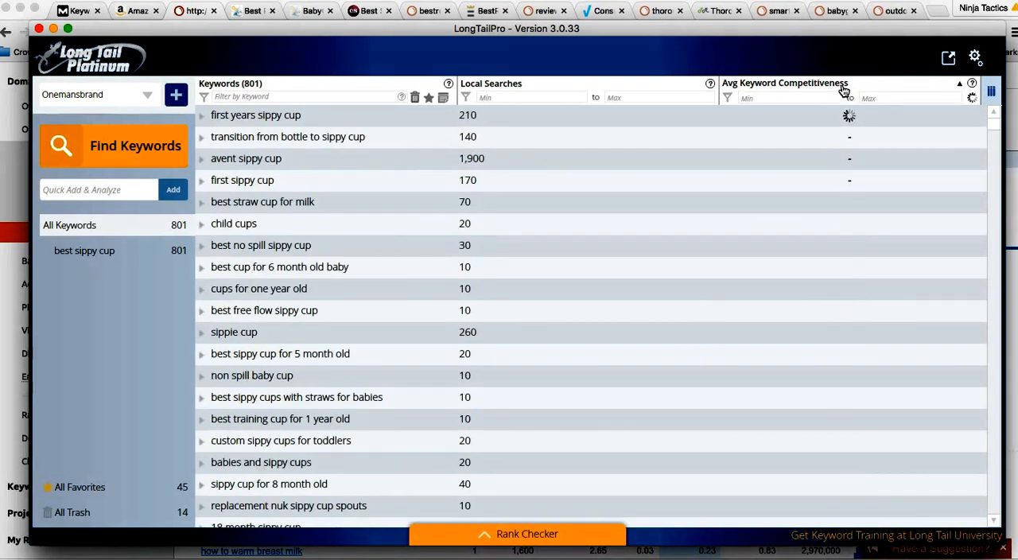
left_click(841, 89)
Step: Scan the sorted sippy cup keywords from the most competitive to the least, checking their local searches
scroll(775, 179, "down", 3)
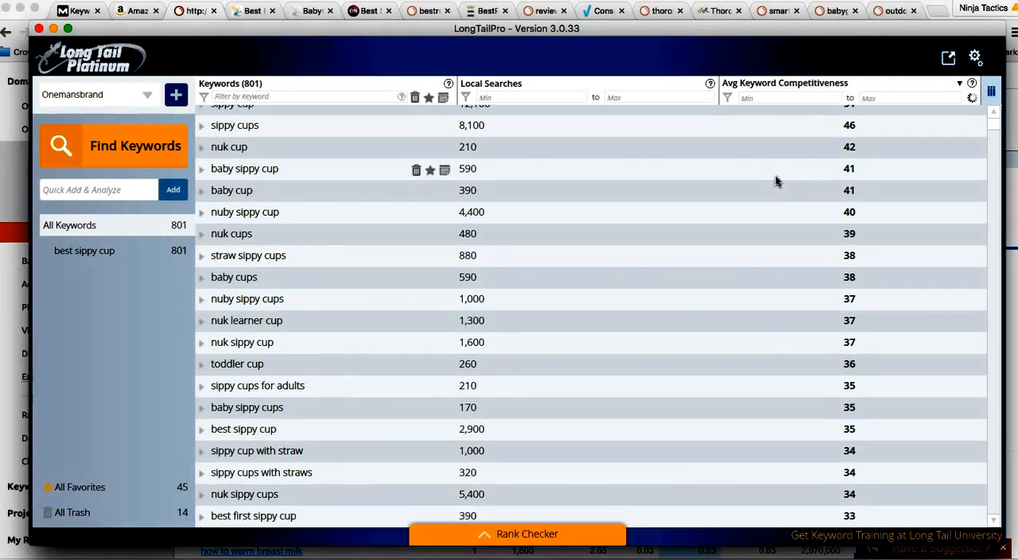
scroll(775, 179, "up", 3)
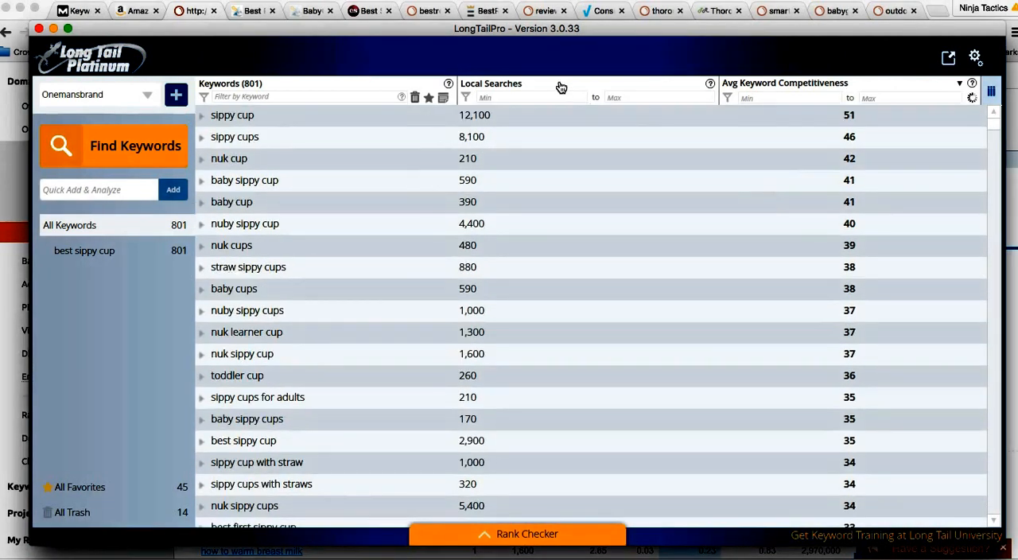
scroll(776, 179, "down", 1)
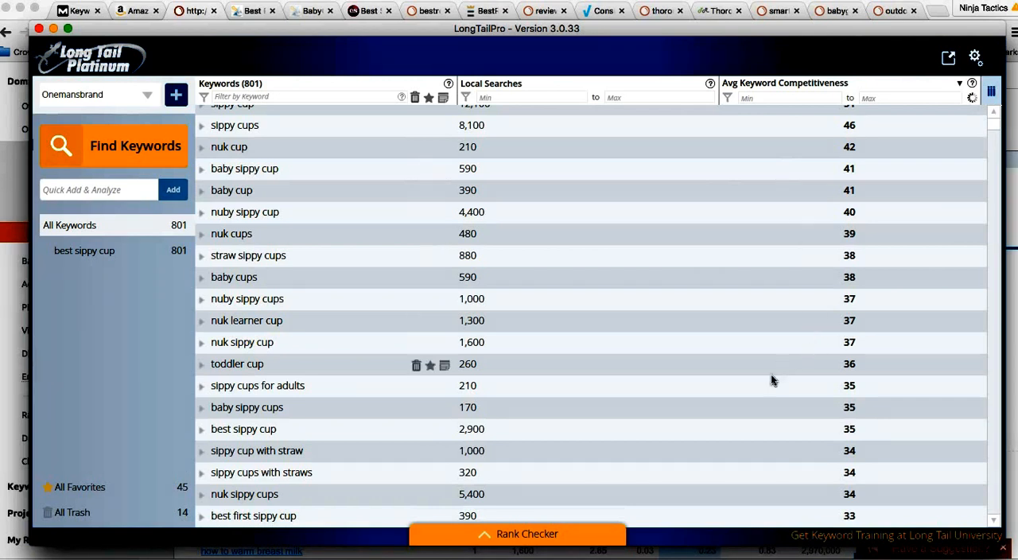
scroll(799, 362, "down", 2)
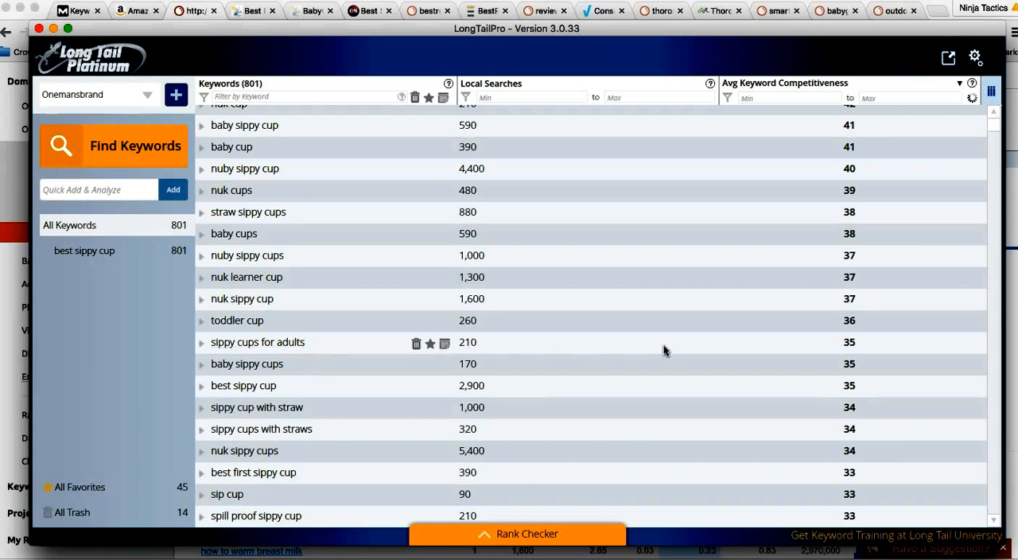
scroll(689, 347, "down", 2)
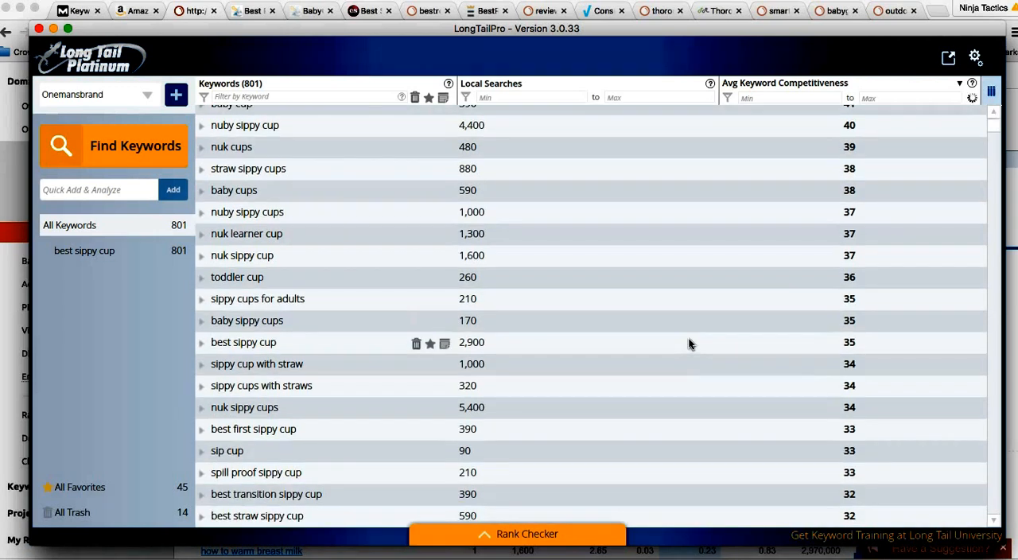
scroll(688, 342, "down", 2)
scroll(689, 340, "down", 13)
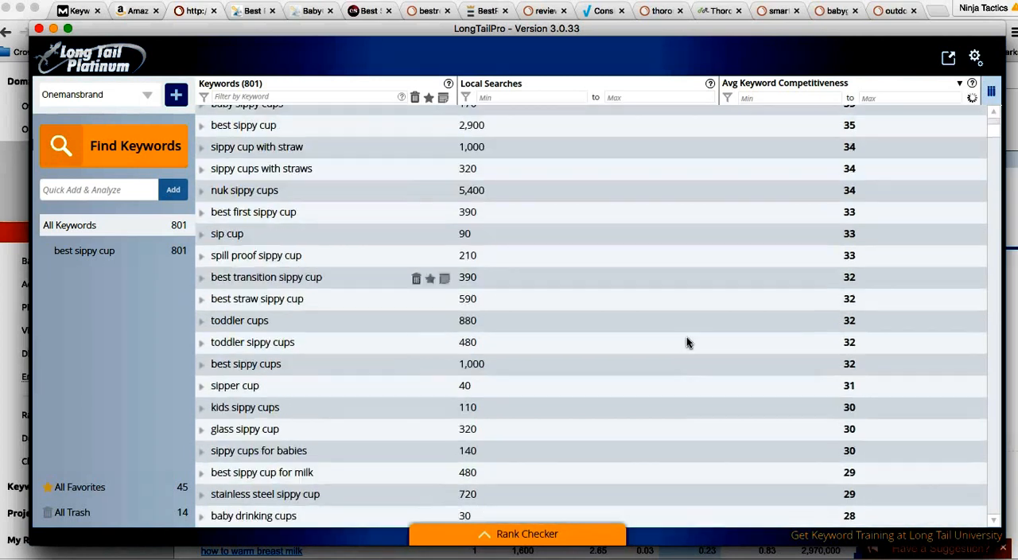
scroll(688, 340, "down", 13)
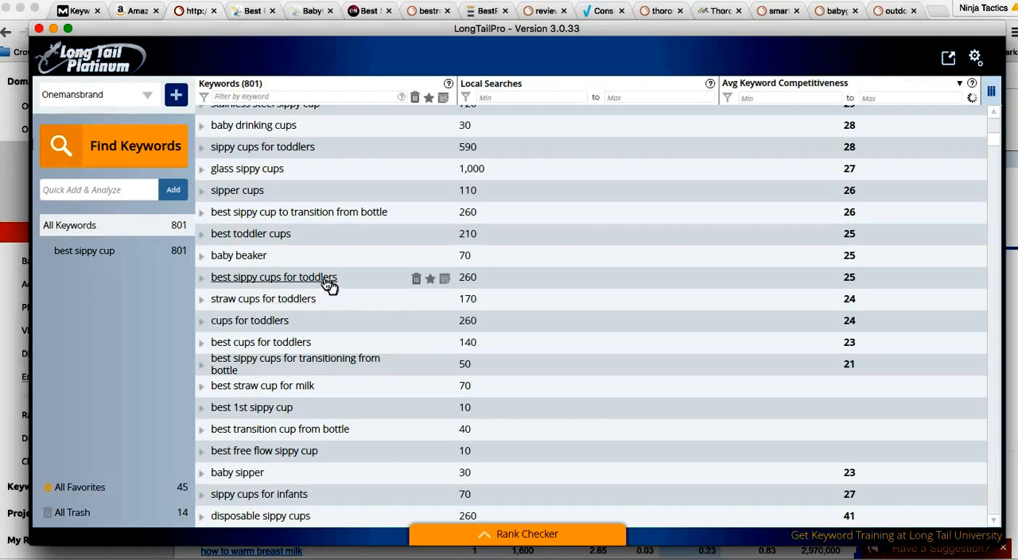
Step: Compare local searches and competitiveness of the easier keywords, such as "best toddler cups" and "sippy cups for toddlers"
scroll(325, 264, "up", 1)
scroll(305, 225, "up", 1)
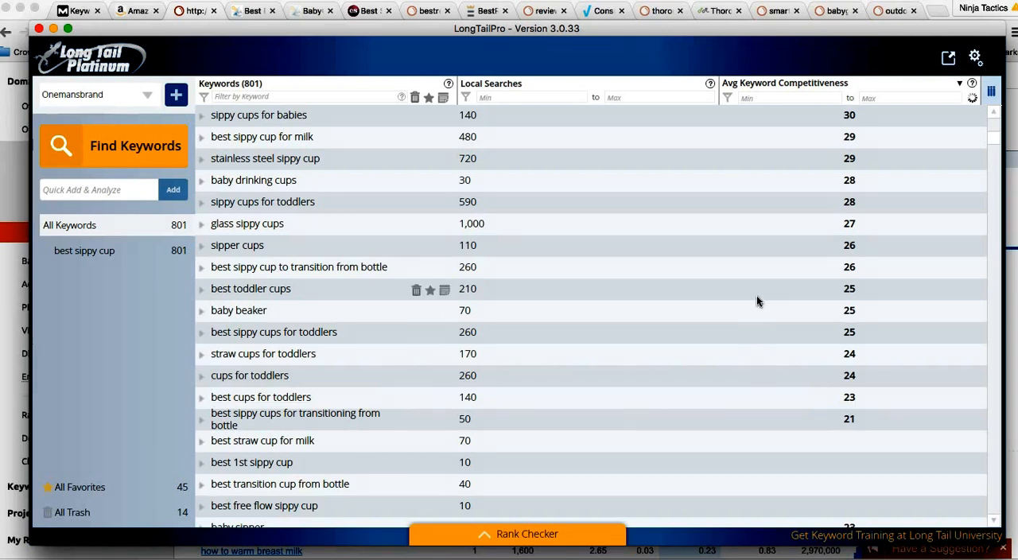
scroll(756, 297, "up", 1)
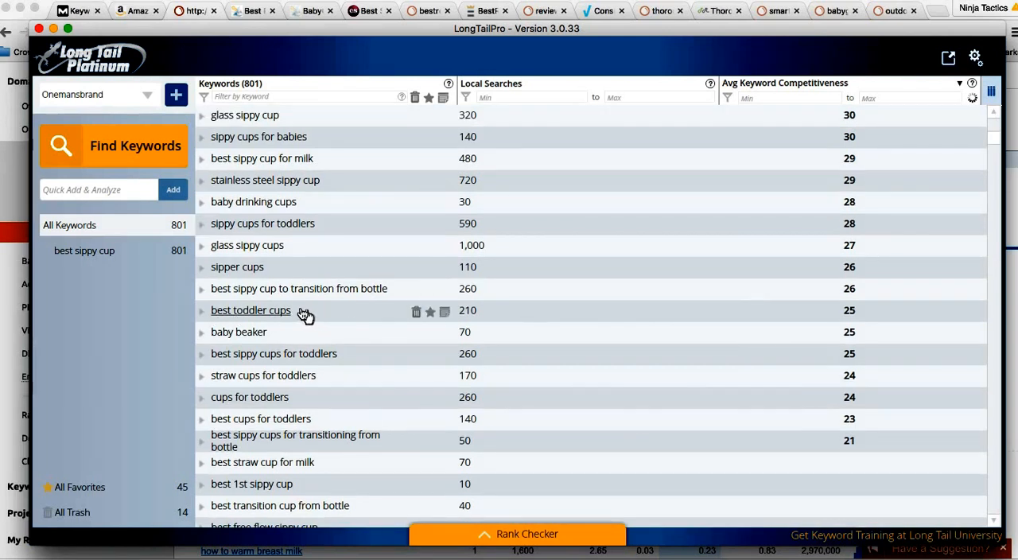
scroll(536, 316, "up", 2)
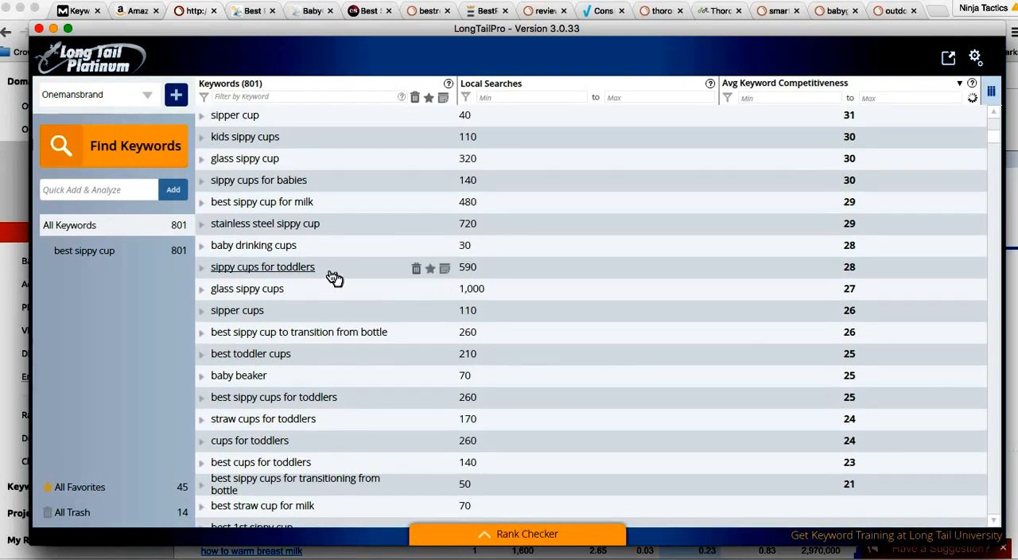
scroll(334, 277, "up", 1)
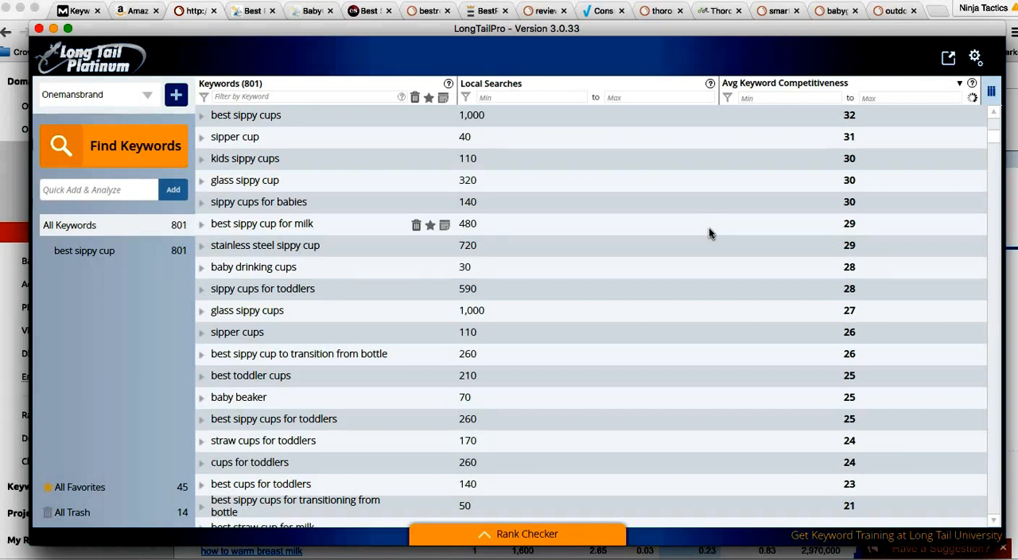
Step: Recheck the local searches and competitiveness of the sippy cup keywords around scores 21 to 33 in LongTailPro
scroll(684, 254, "down", 1)
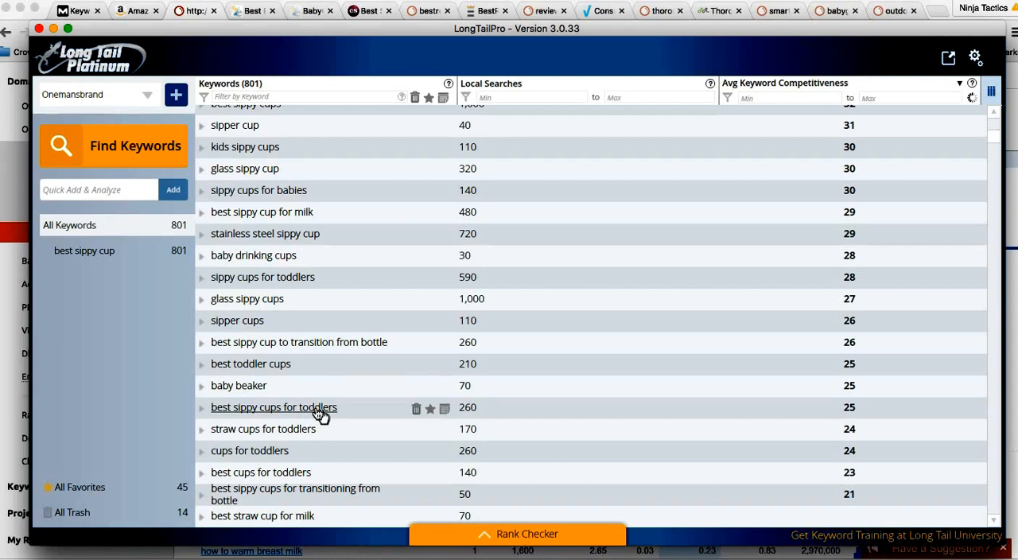
scroll(307, 377, "down", 1)
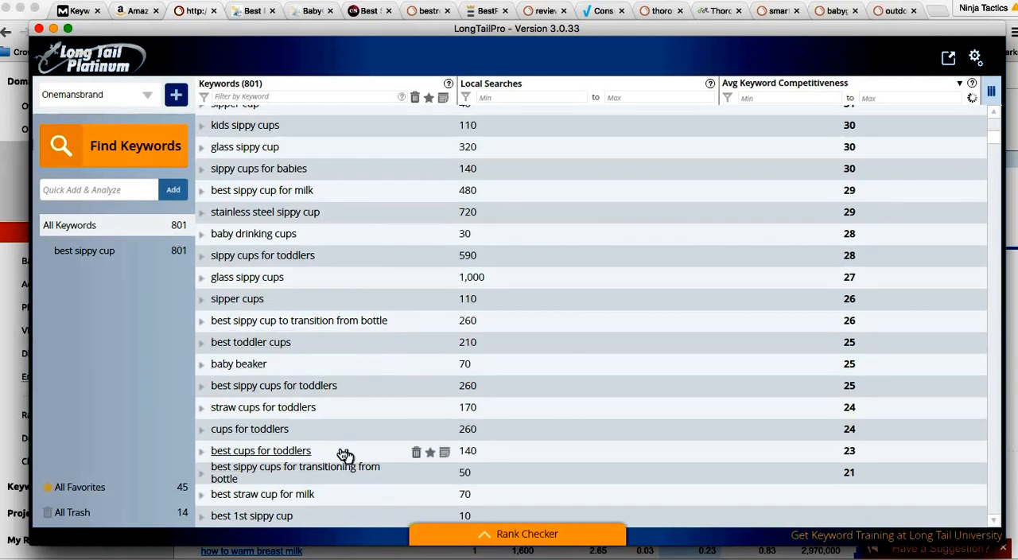
scroll(342, 430, "up", 4)
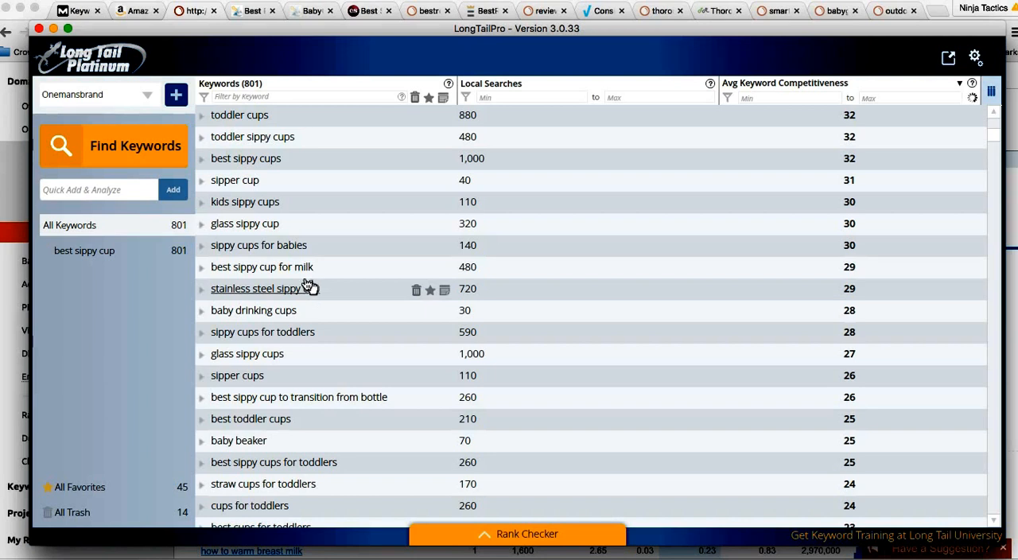
scroll(309, 287, "up", 4)
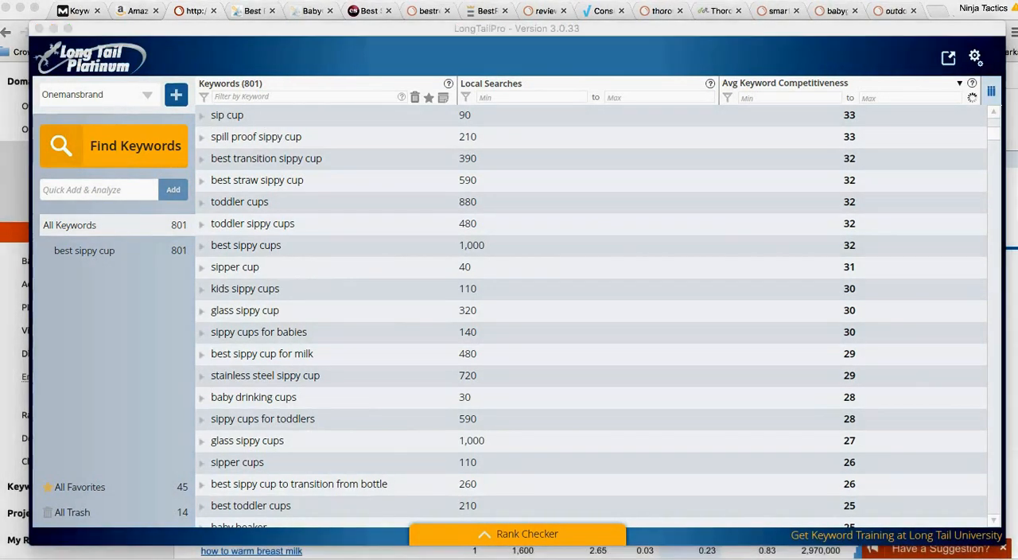
Step: Switch back to the browser and review Moz's difficulty scores and search volumes for the submitted baby keywords
left_click(318, 558)
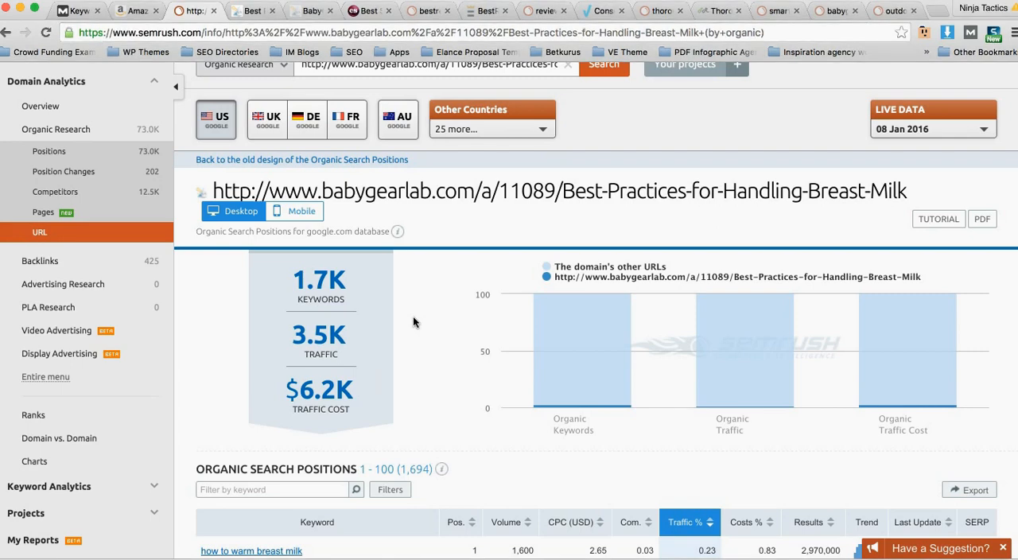
scroll(419, 313, "up", 1)
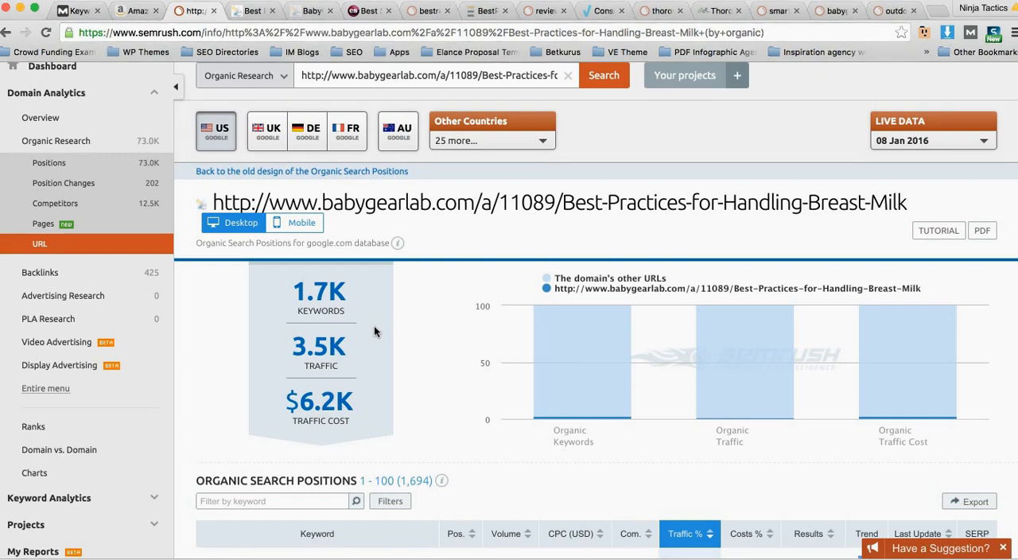
left_click(78, 11)
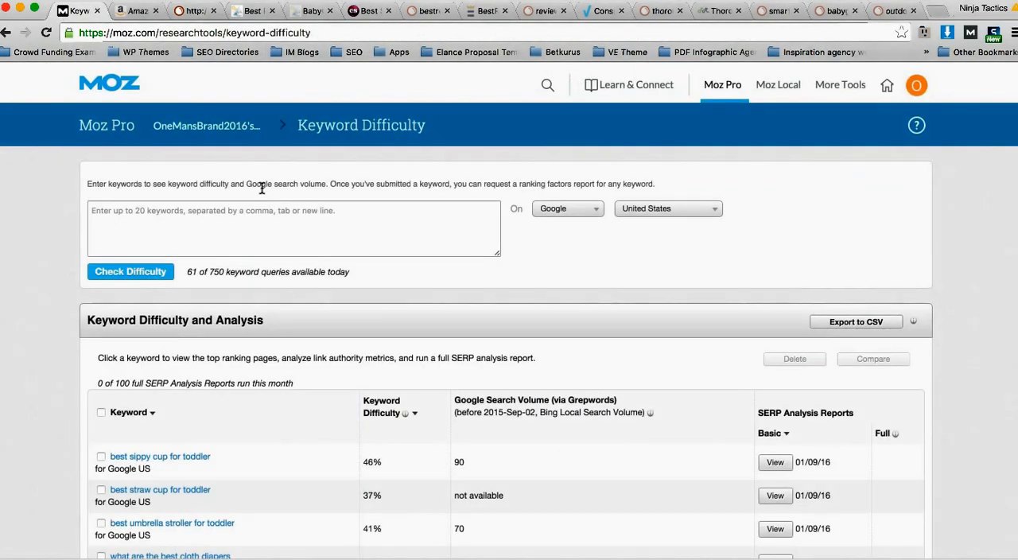
scroll(260, 183, "down", 5)
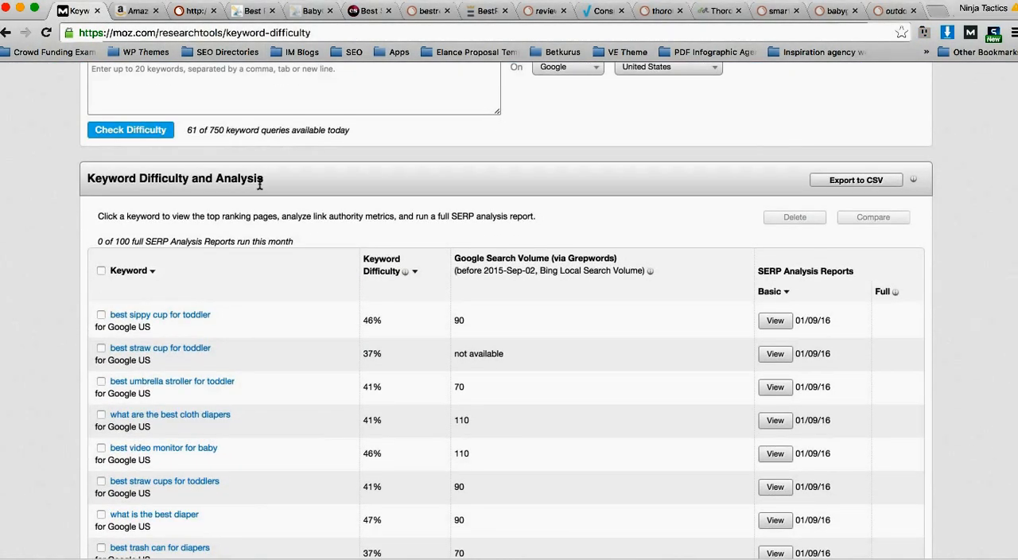
scroll(259, 184, "down", 1)
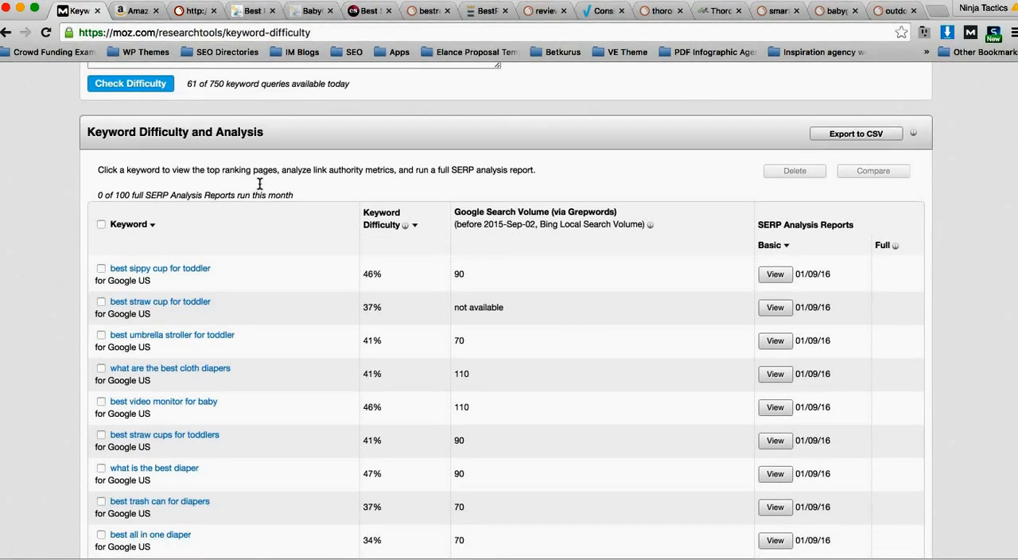
scroll(259, 184, "down", 2)
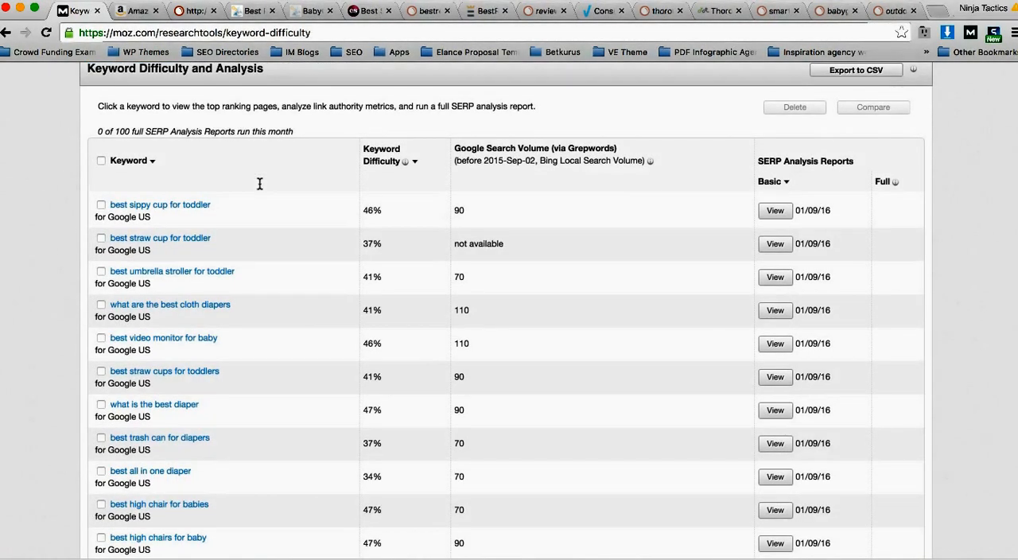
scroll(259, 184, "down", 5)
scroll(259, 184, "down", 2)
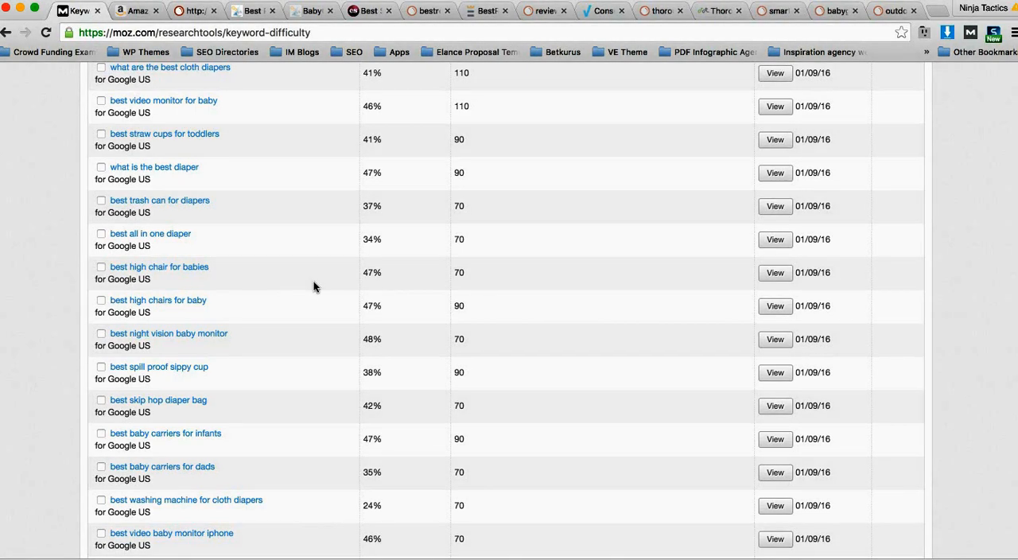
Step: Return to SEMrush and open the organic competitors report for babygearlab.com
left_click(370, 10)
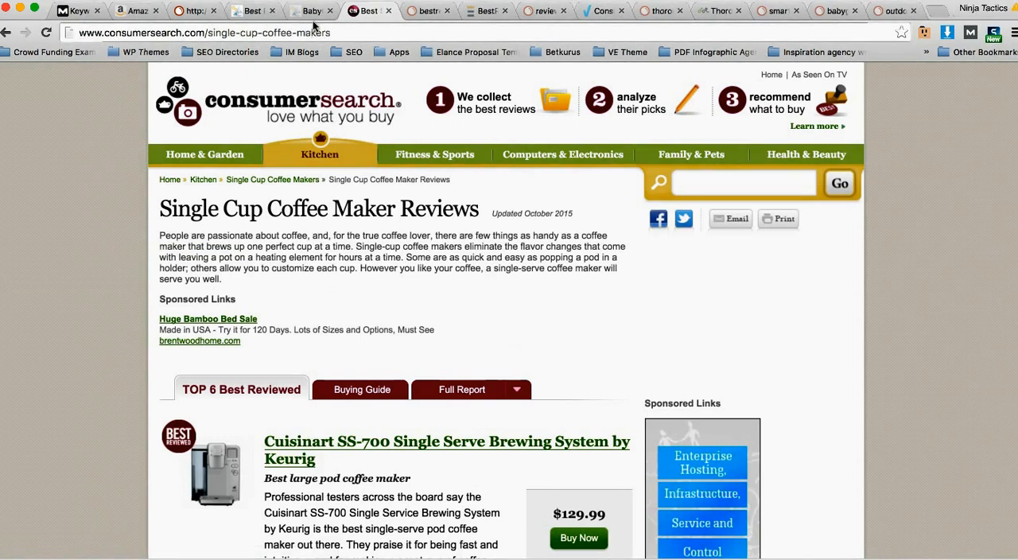
left_click(193, 12)
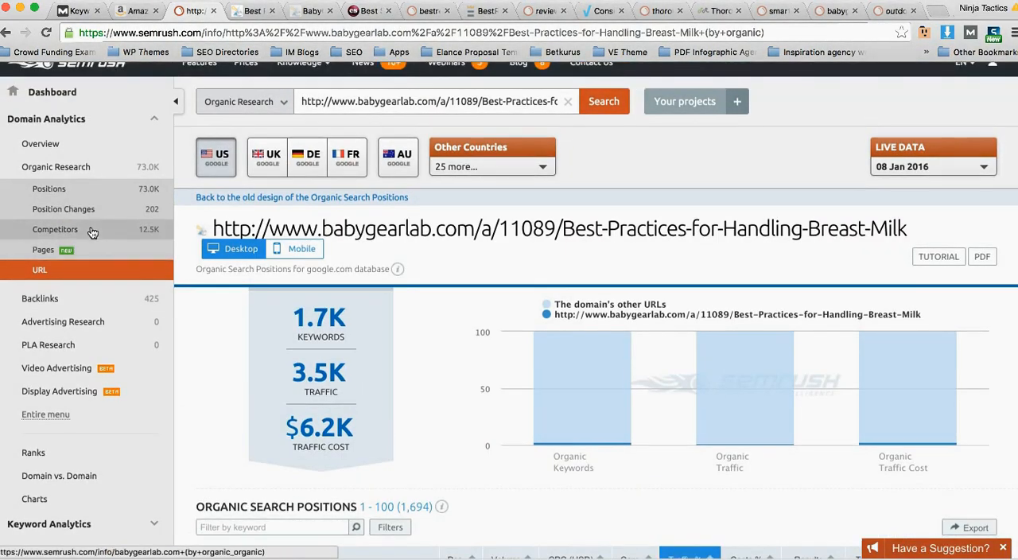
left_click(79, 229)
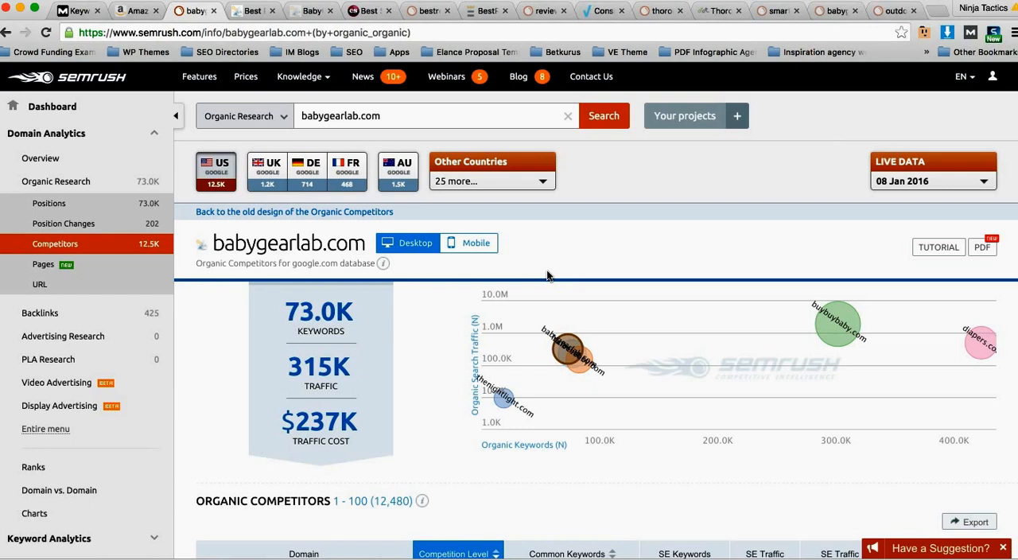
Step: Switch to the babygearlab.com-domain_organic-us.csv spreadsheet in Excel and go to the start of its keyword list
left_click(77, 12)
left_click(359, 557)
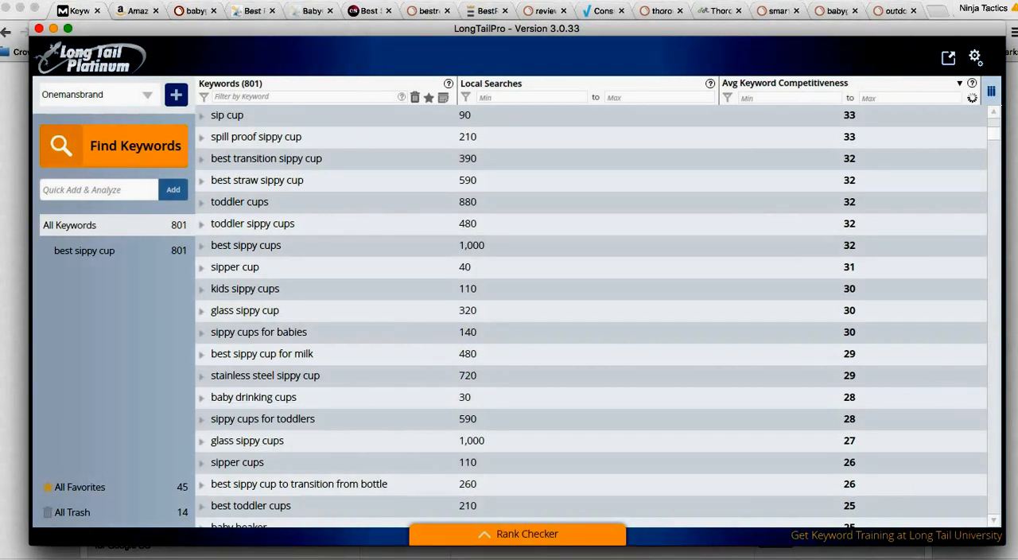
key("super+Tab")
key("super+Tab")
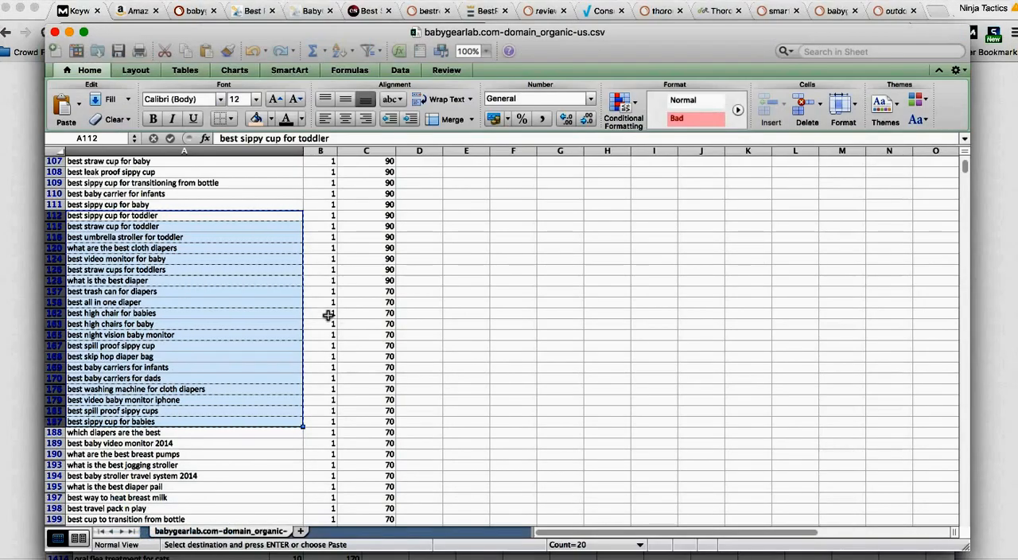
scroll(358, 255, "up", 3)
scroll(359, 255, "up", 10)
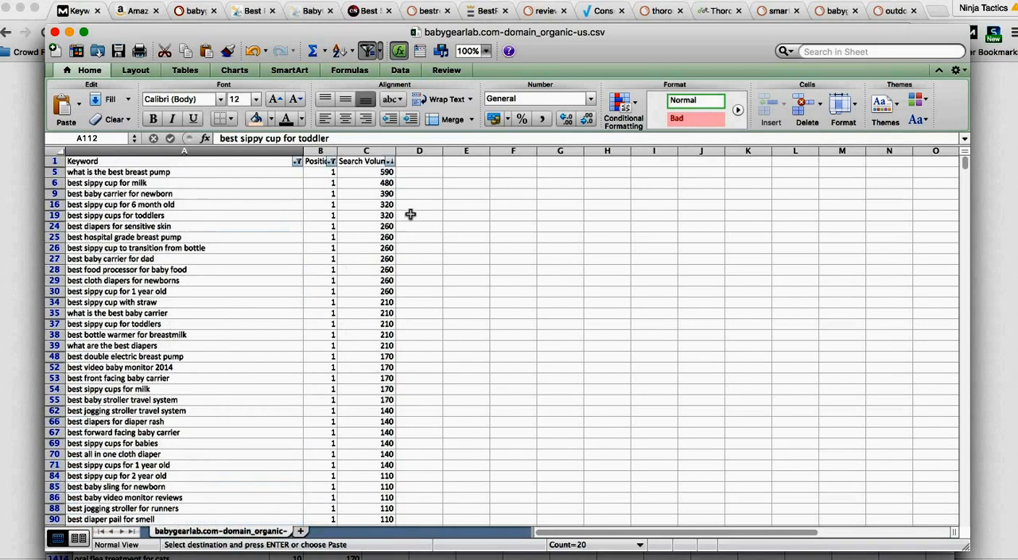
Step: Add the column headers "Moz Pro KC" in E1 and "LTP KC" in F1
left_click(453, 159)
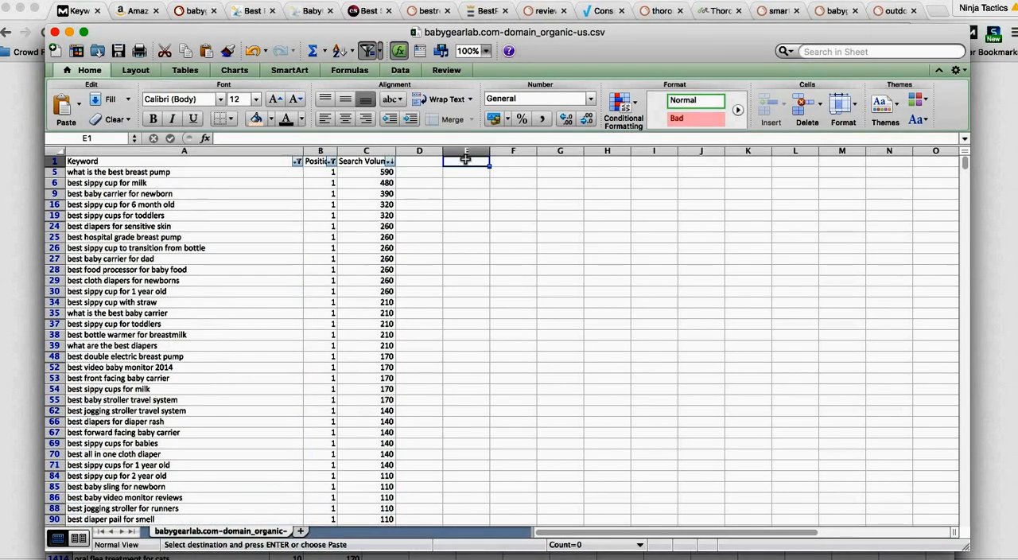
type("Moz Pro KC")
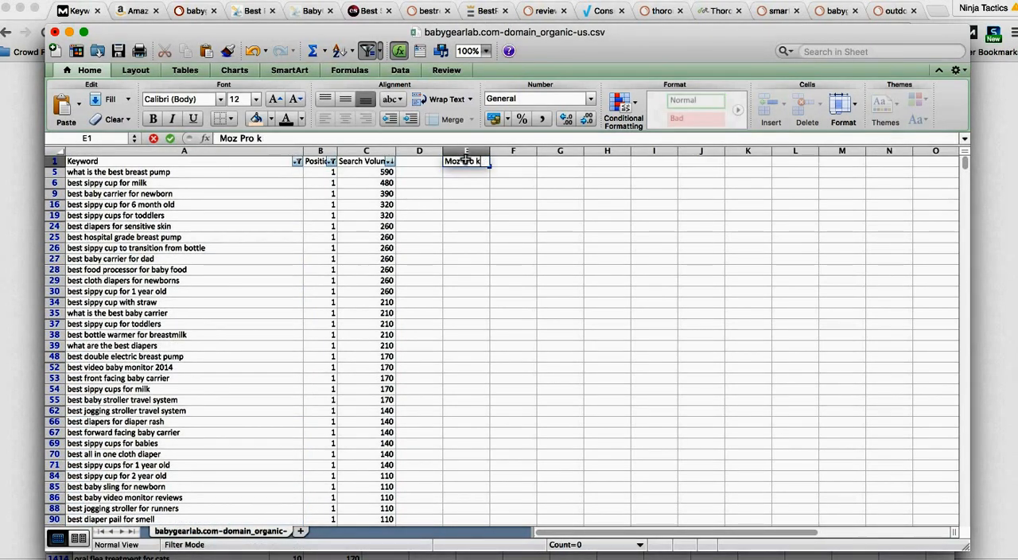
key("Tab")
type("ltpm")
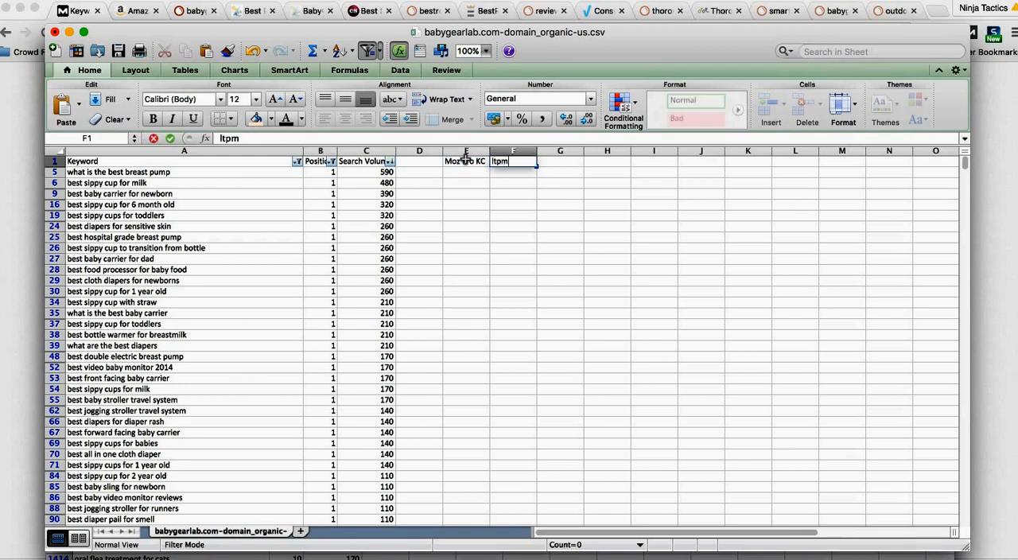
key("BackSpace")
key("BackSpace")
type("LTP KC")
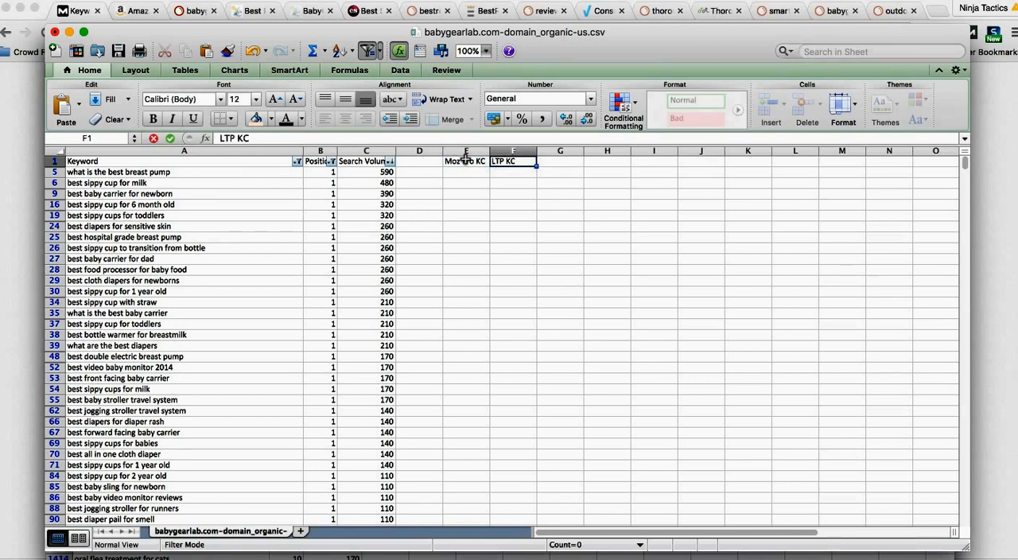
key("Return")
left_click_drag(461, 159, 510, 165)
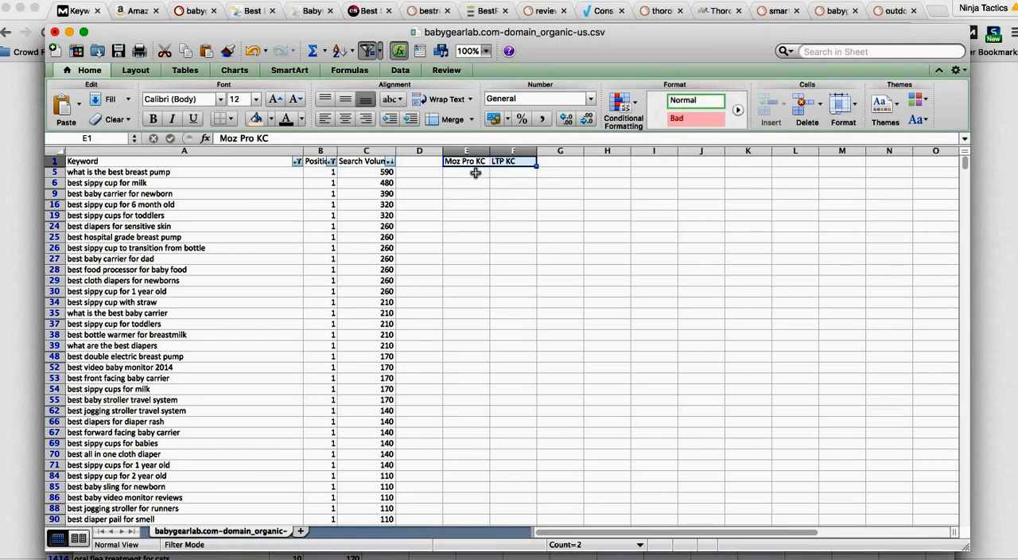
left_click(422, 150)
left_click(458, 172)
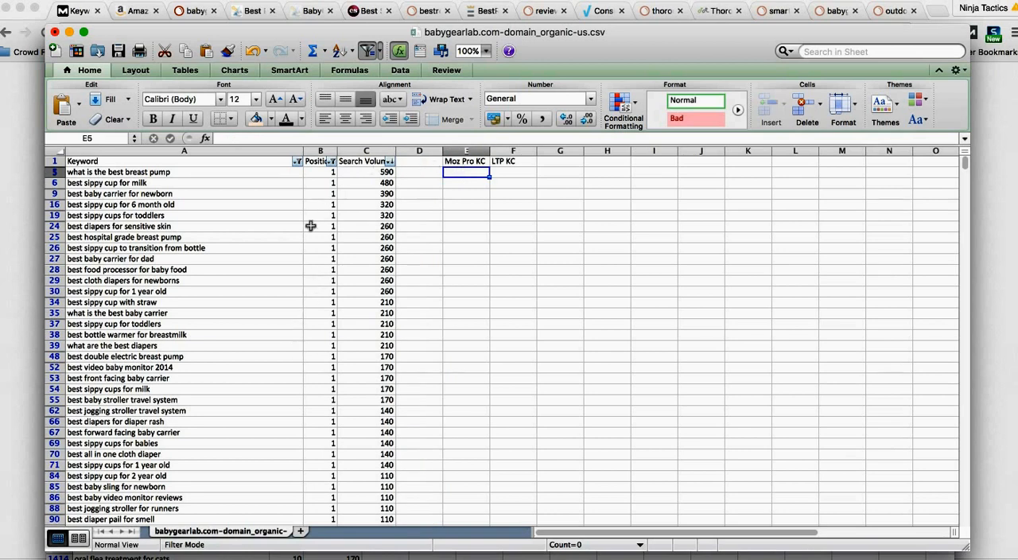
Step: Highlight the "best sippy cup for milk" and "best sippy cup for 1 year old" rows with a light orange fill
left_click(223, 212)
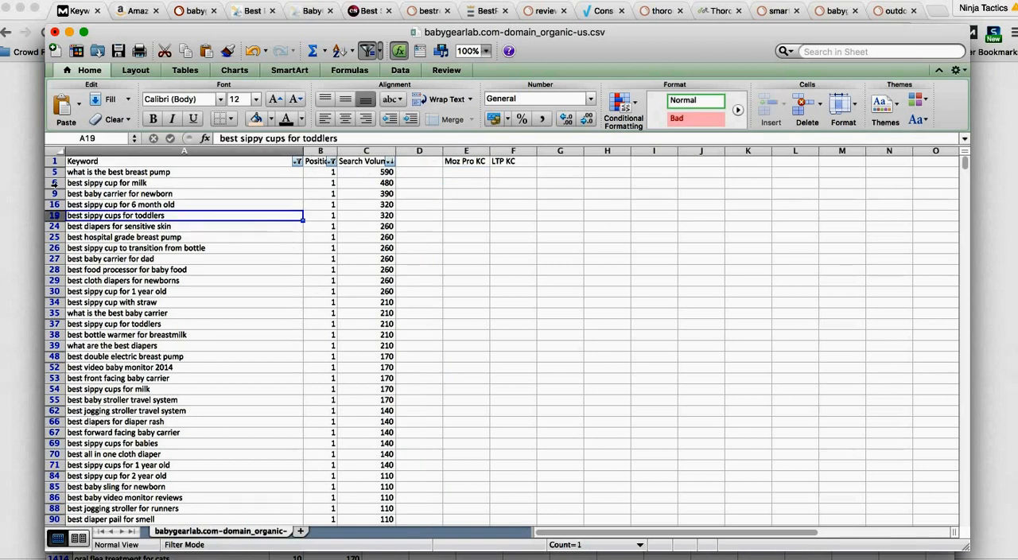
left_click(55, 183)
left_click(256, 118)
left_click(153, 249)
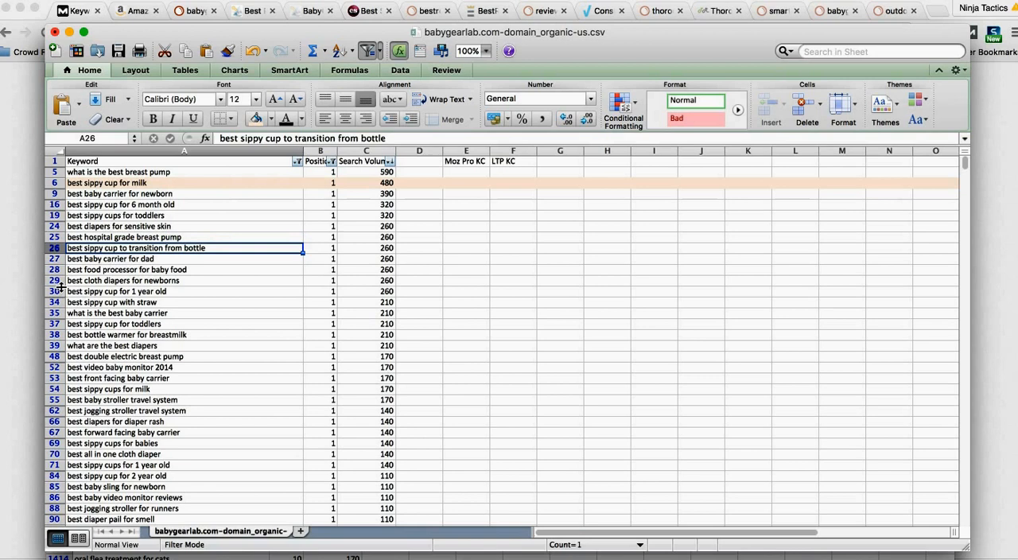
left_click(54, 291)
left_click(255, 119)
left_click(251, 205)
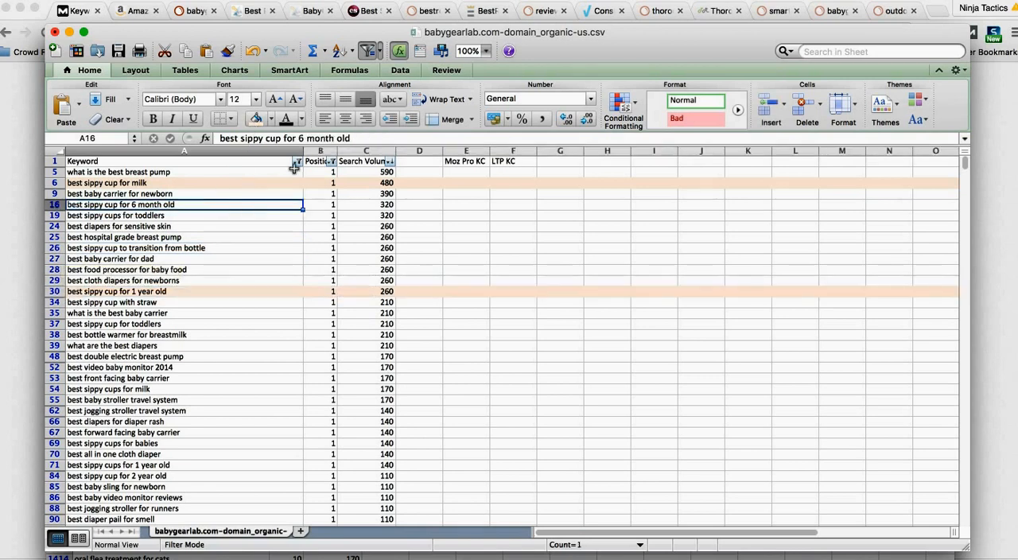
Step: Filter the Keyword column to entries containing "sippy"
left_click(296, 162)
type("sippy")
key("Return")
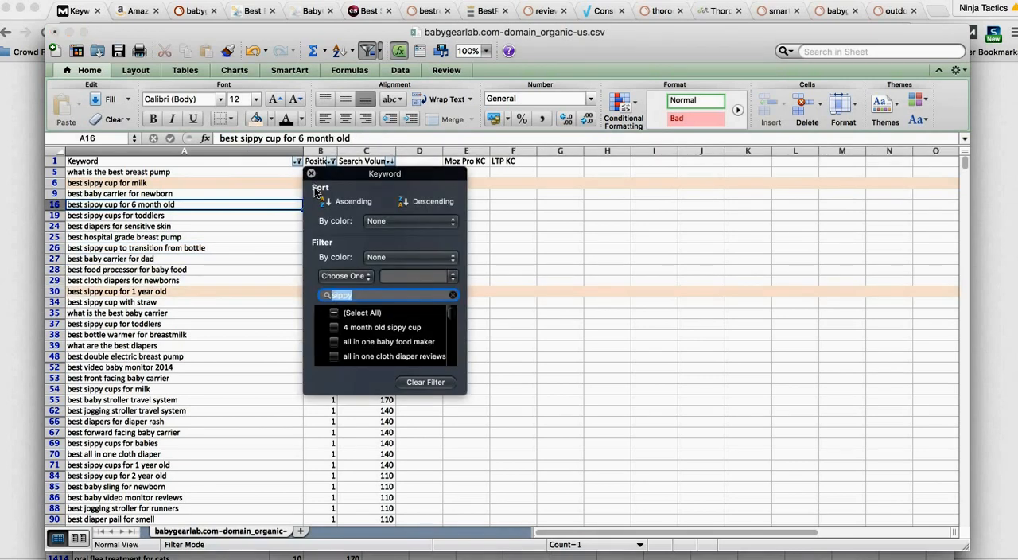
Step: Copy the filtered rows' keyword, position and search volume data into a new sheet named "Best Sippy Cup"
left_click(210, 235)
left_click_drag(164, 173, 402, 216)
key("super+c")
left_click(300, 530)
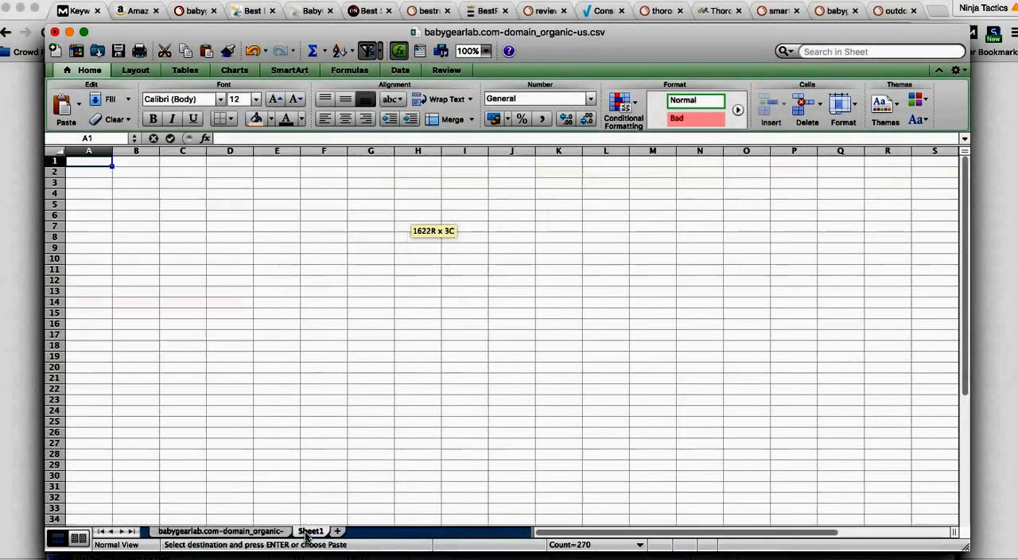
key("super+v")
left_click(224, 261)
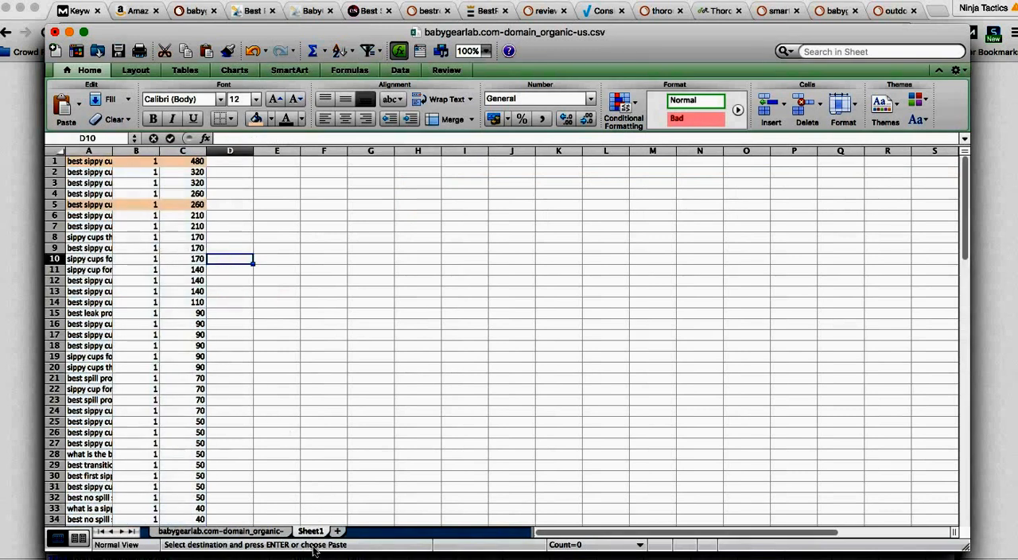
double_click(310, 531)
type("Best Sippy Cup")
key("Return")
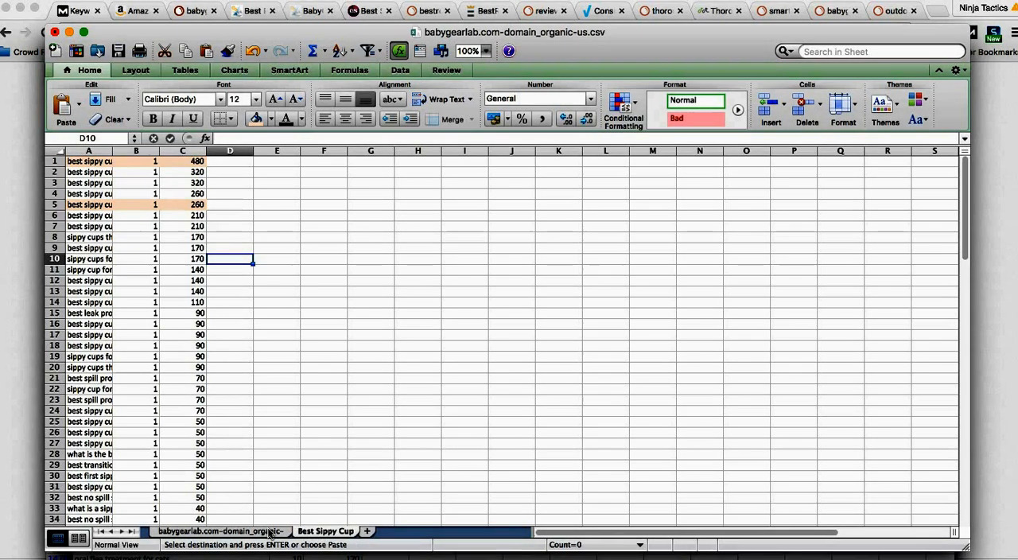
Step: Delete the filtered sippy cup rows from the original babygearlab.com sheet and clear the Keyword filter
left_click(270, 532)
left_click(237, 262)
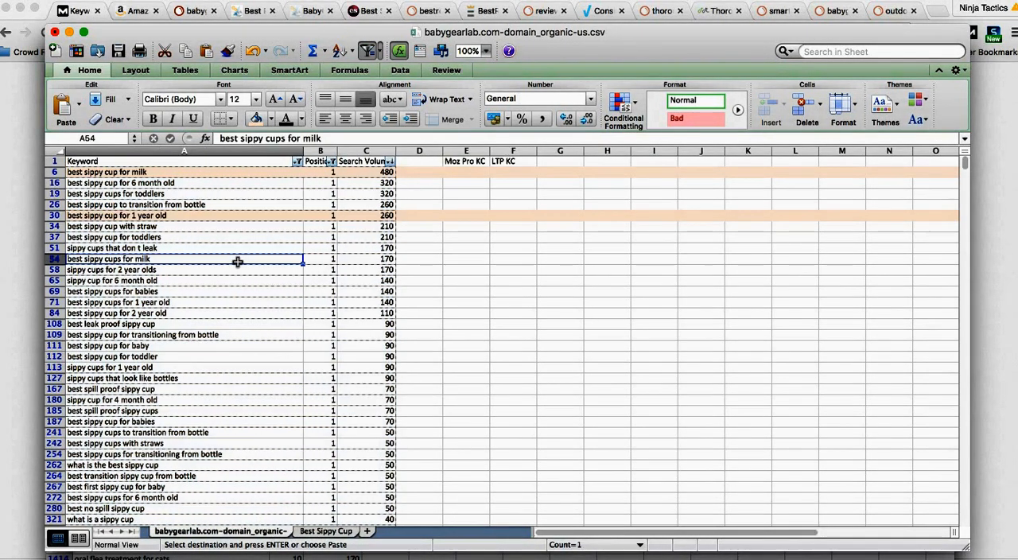
left_click(226, 214)
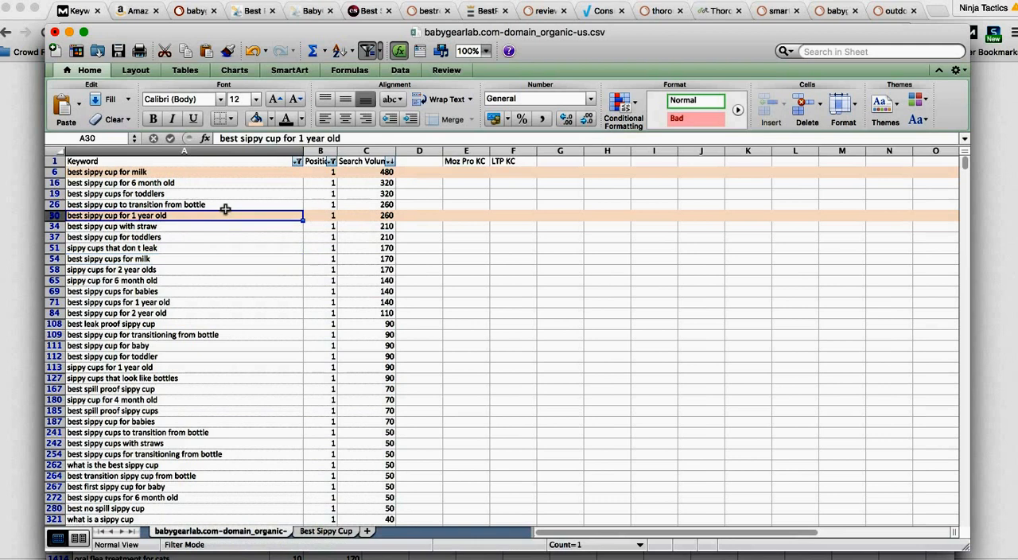
left_click(55, 172)
key("super+shift+Down")
right_click(243, 320)
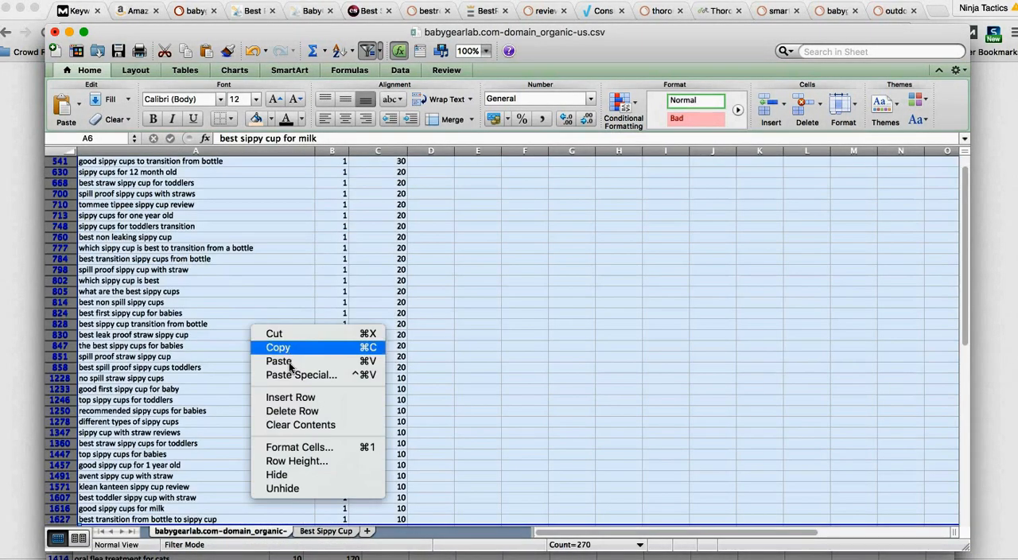
left_click(300, 403)
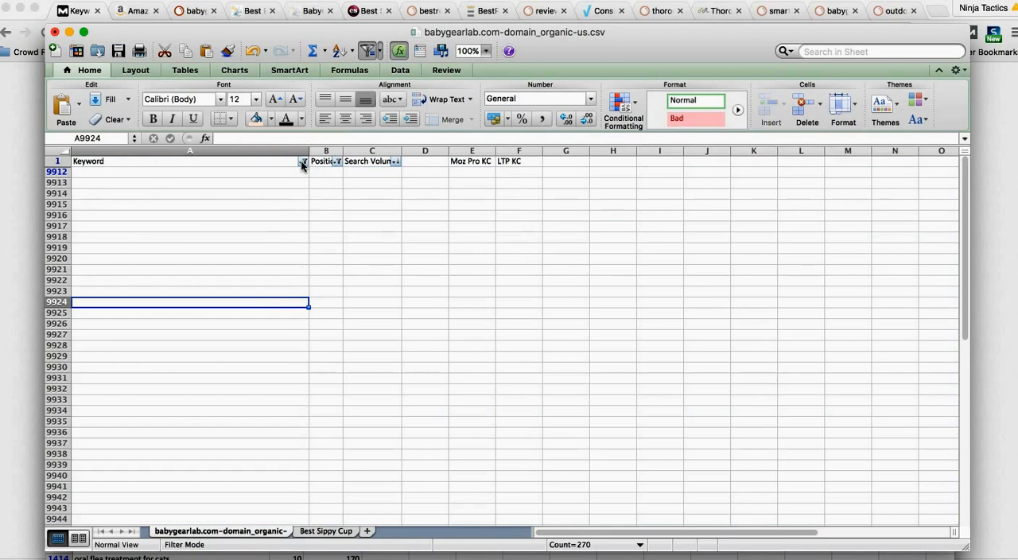
left_click(302, 161)
left_click(172, 317)
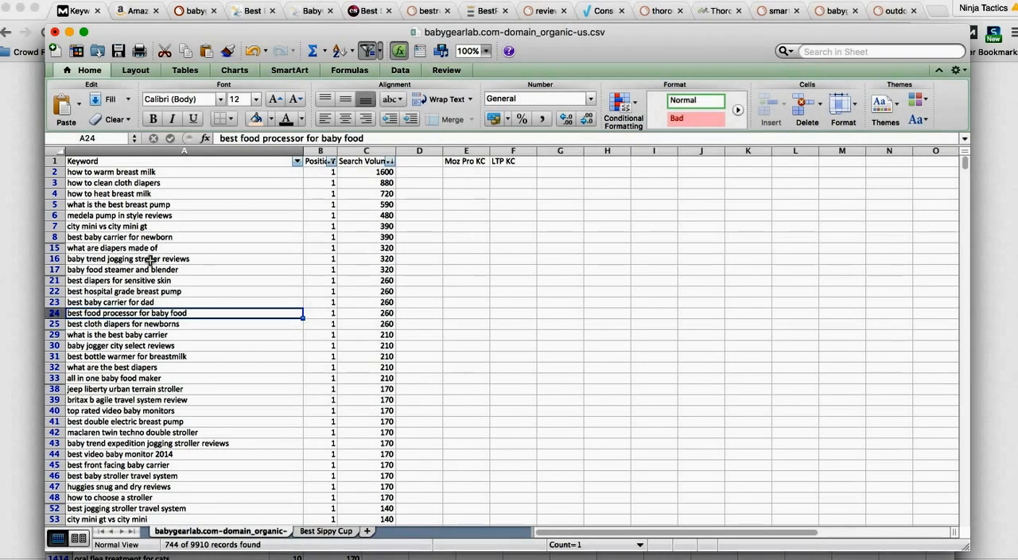
Step: Filter the Keyword column of the babygearlab.com sheet to entries containing "warm"
left_click(159, 194)
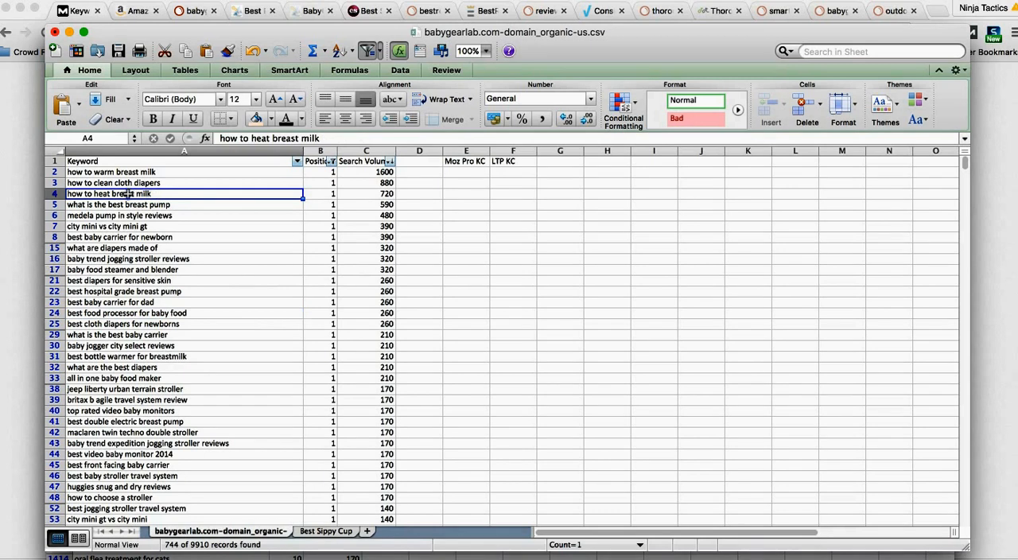
left_click(74, 171)
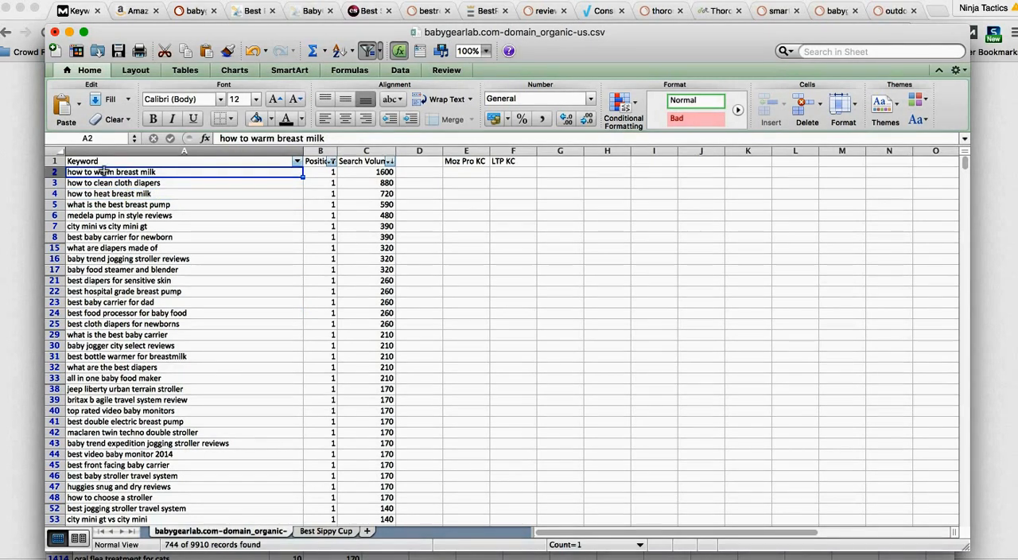
left_click(219, 229)
left_click(296, 162)
type("warm")
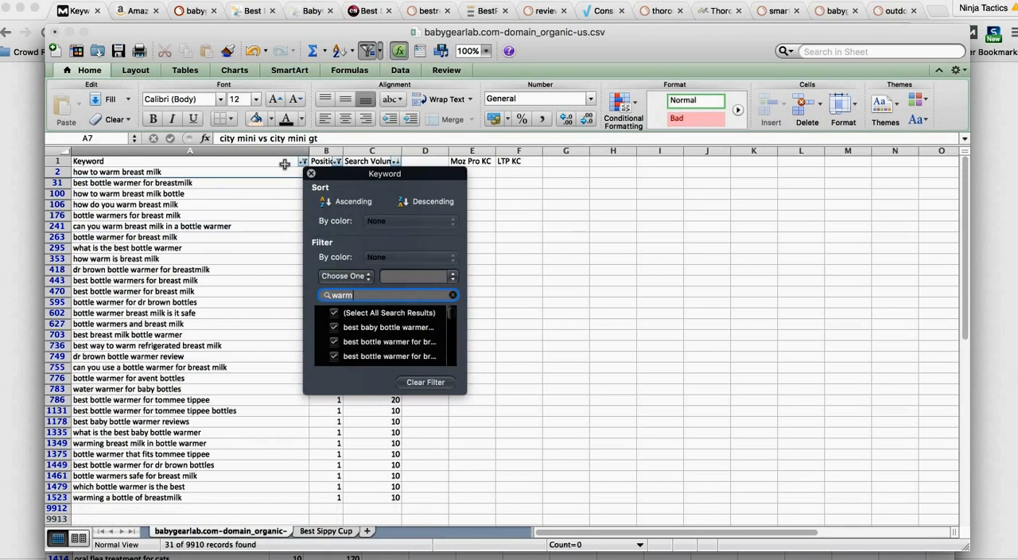
left_click(270, 206)
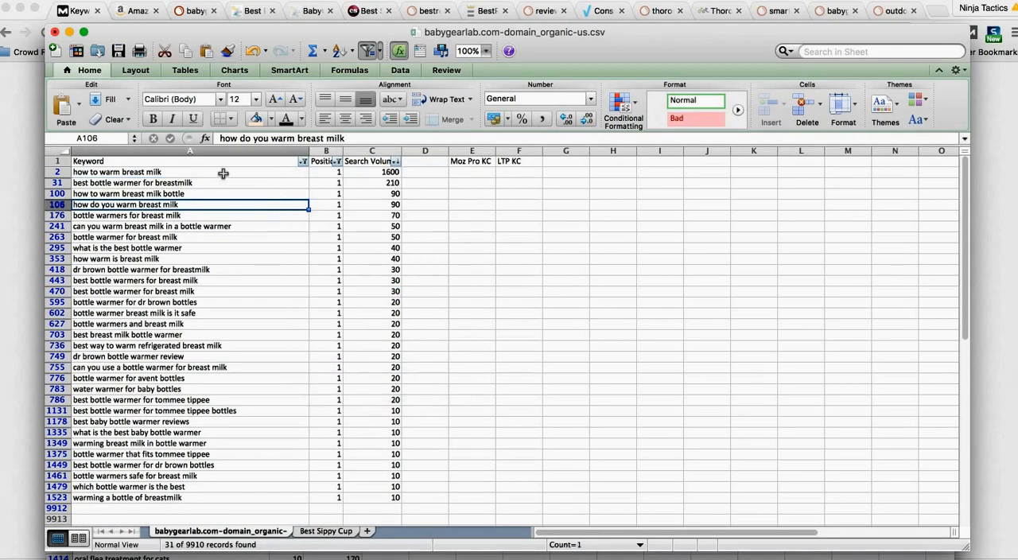
Step: Copy the filtered rows' keyword, position and search volume data into a new sheet, starting at cell A3
left_click(225, 173)
left_click_drag(224, 173, 383, 505)
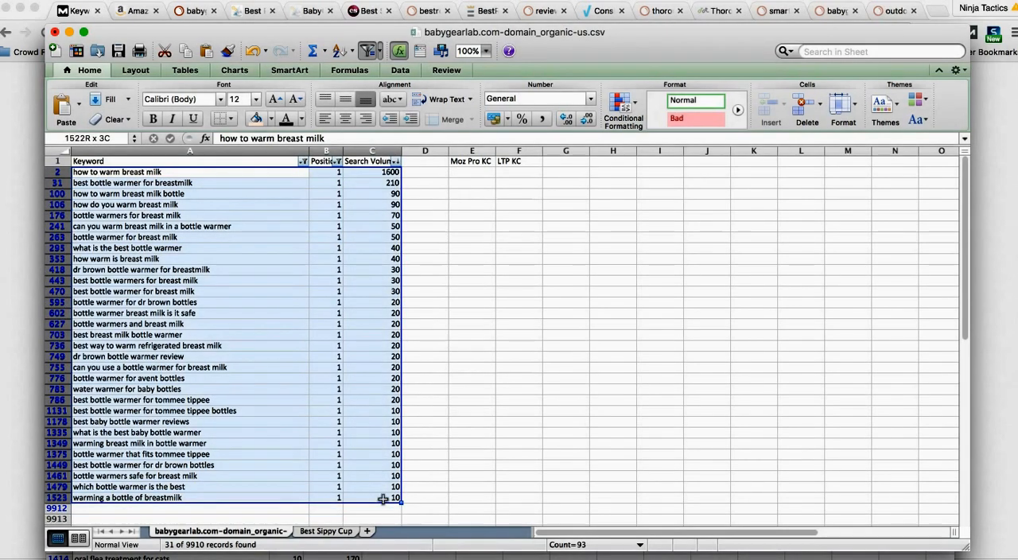
key("super+c")
left_click(366, 531)
left_click(119, 180)
left_click(95, 182)
key("super+v")
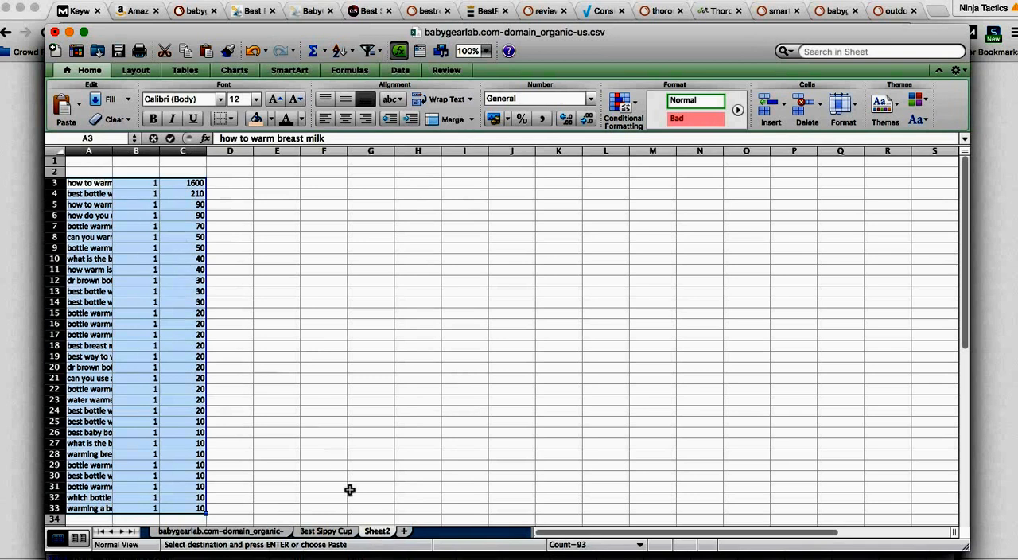
Step: Rename the new sheet "Best Warming Methods"
left_click(375, 530)
type("Best Warming Mr")
type("thods")
left_click(370, 465)
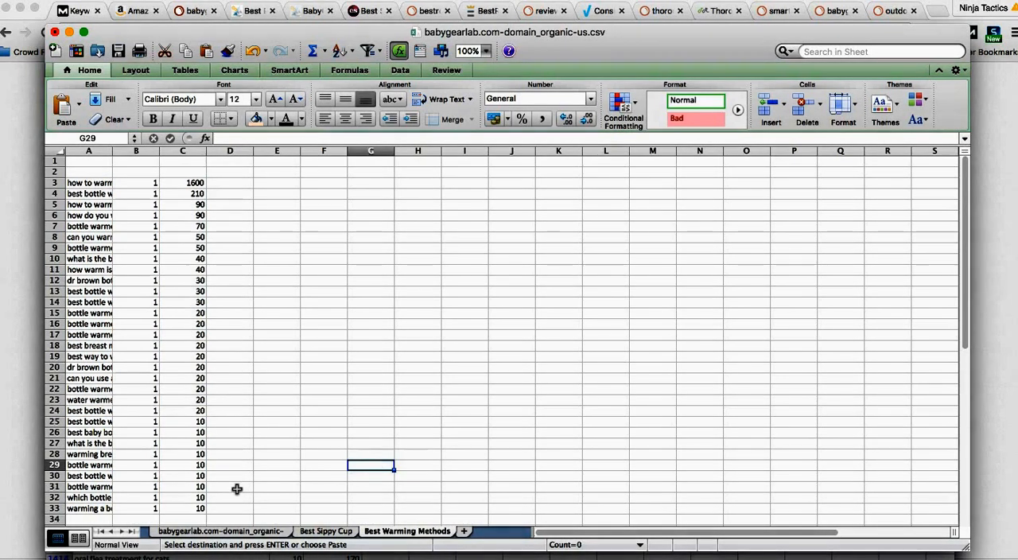
Step: Return to the original babygearlab.com sheet, end the pending copy, and switch to the Moz keyword difficulty page in Chrome
left_click(237, 530)
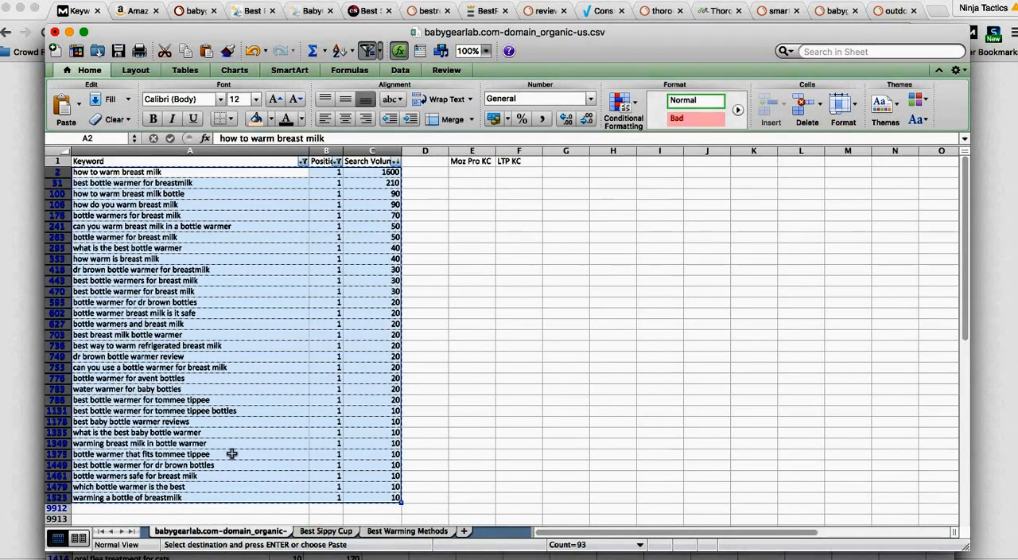
key("Escape")
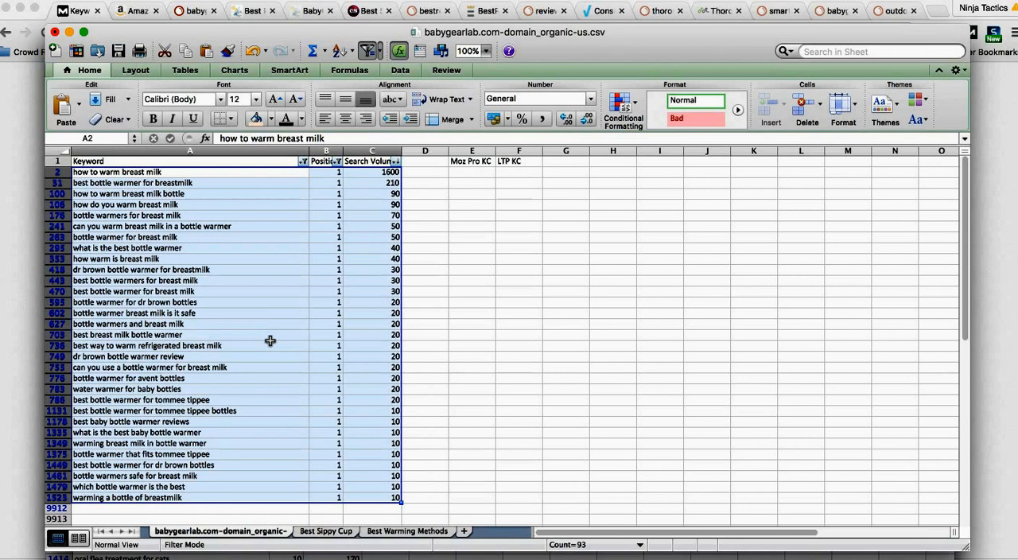
left_click(29, 253)
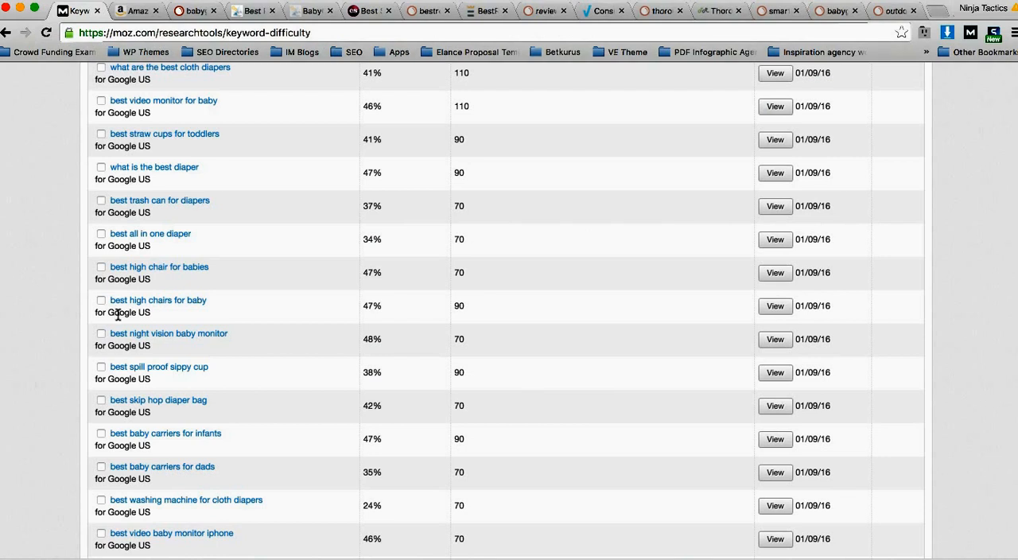